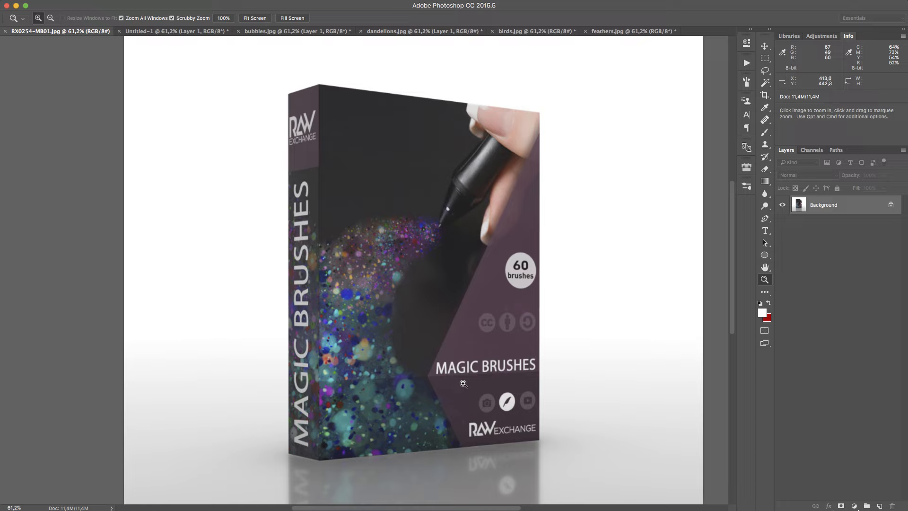
Load the brush set RAWexchange_MagicBrushes.abr from the MagicBrushes download folder into the brush presets
{"action": "left_click", "coordinate": [746, 187]}
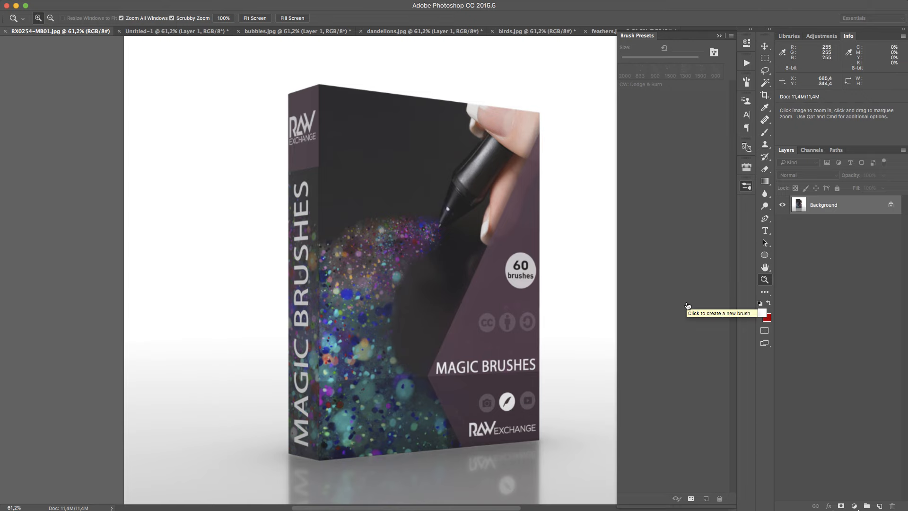
{"action": "key", "text": "super+Tab"}
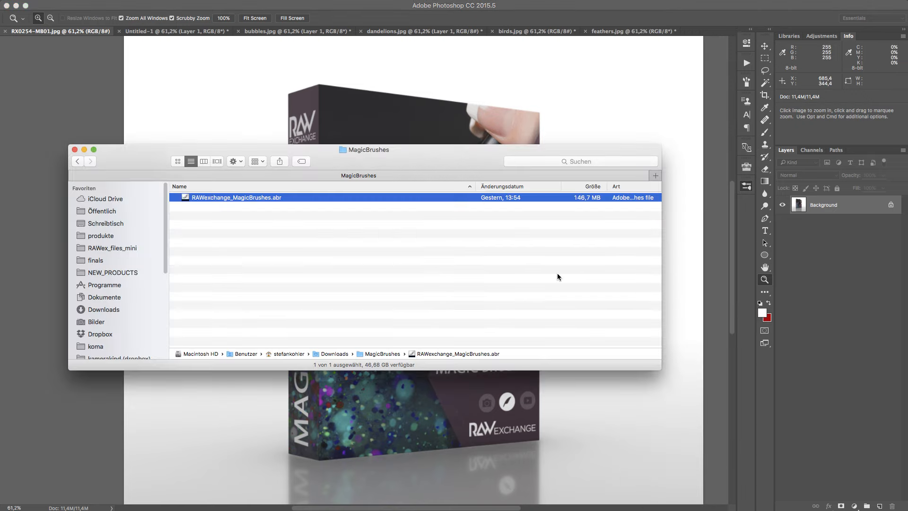
{"action": "left_click", "coordinate": [384, 254]}
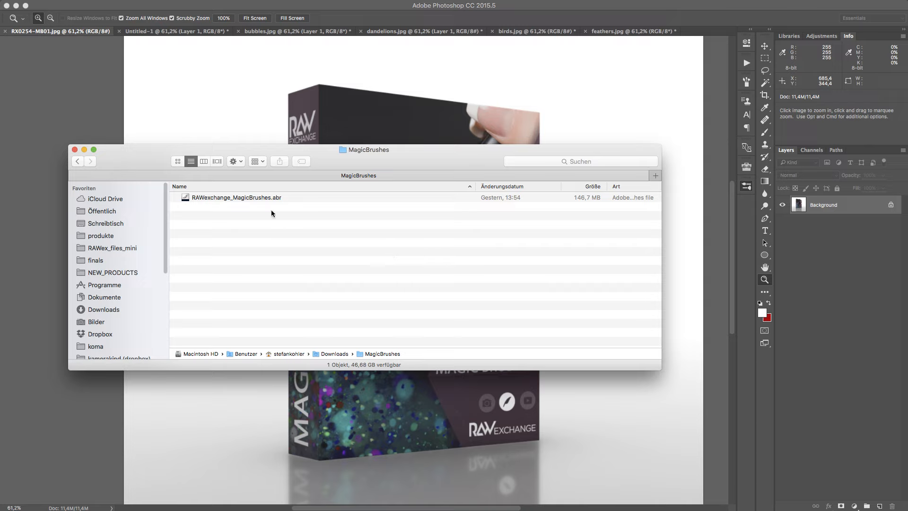
{"action": "left_click", "coordinate": [248, 199]}
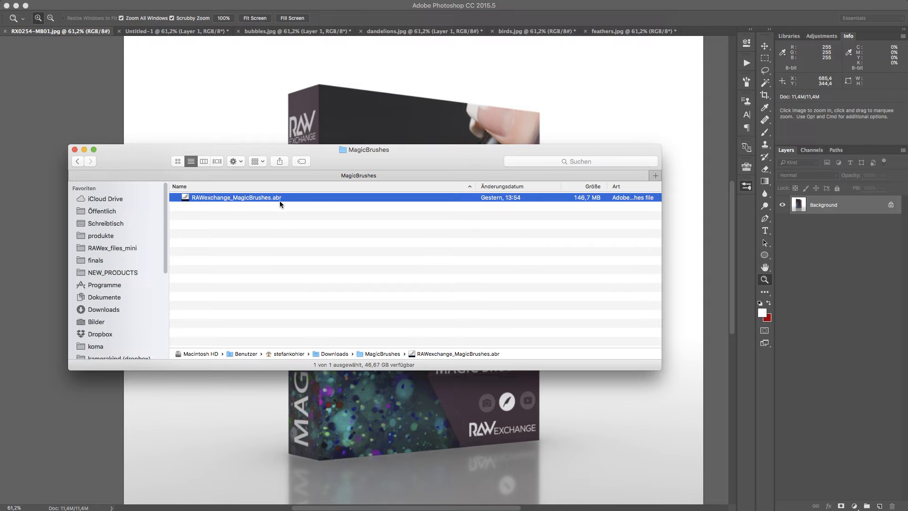
{"action": "double_click", "coordinate": [243, 198]}
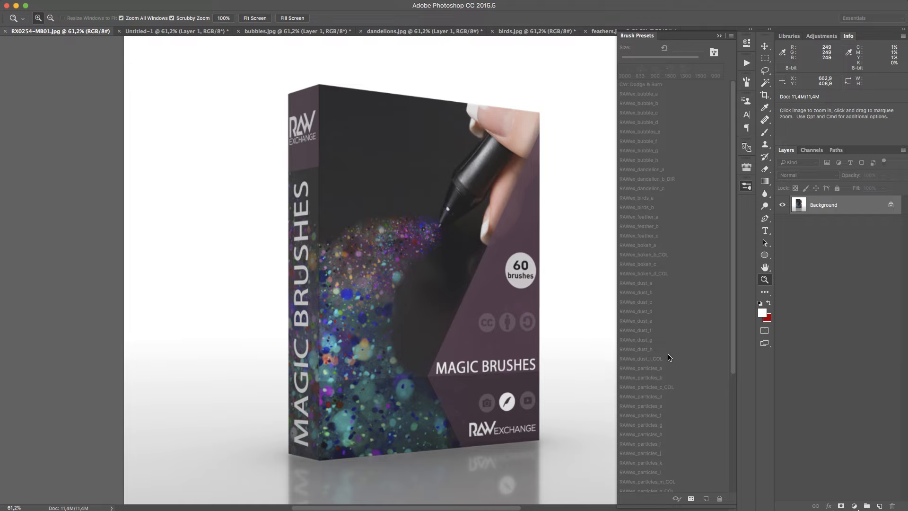
In the Untitled-1 document, choose the RAWex_bubble_a brush and set its size to 400 px
{"action": "left_click", "coordinate": [161, 31]}
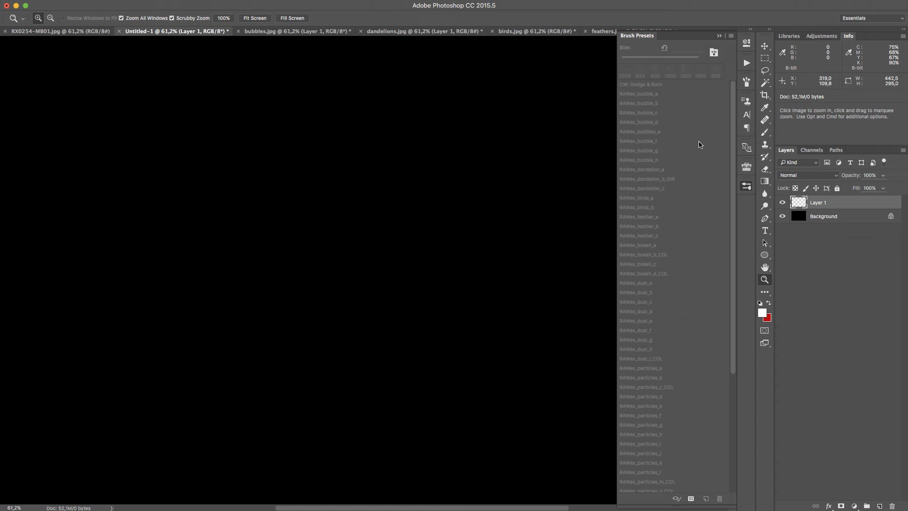
{"action": "key", "text": "b"}
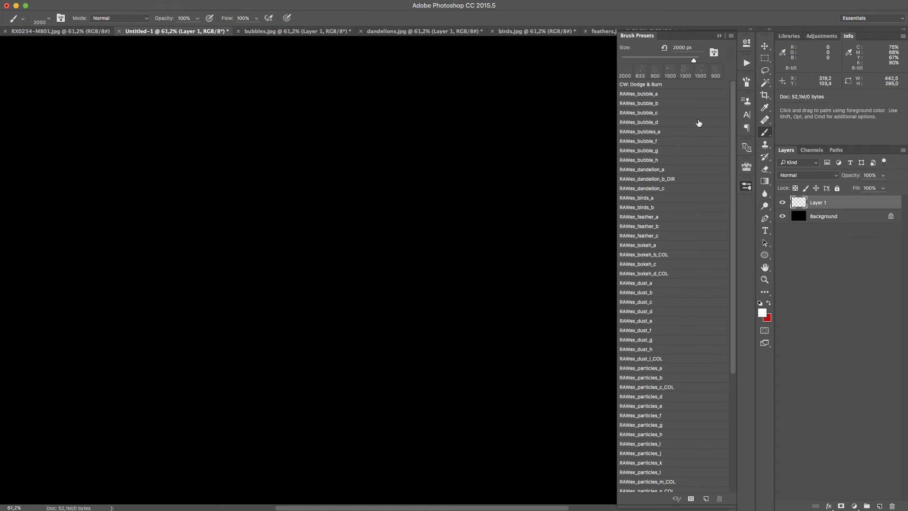
{"action": "scroll", "coordinate": [684, 96], "scroll_direction": "down", "scroll_amount": 5}
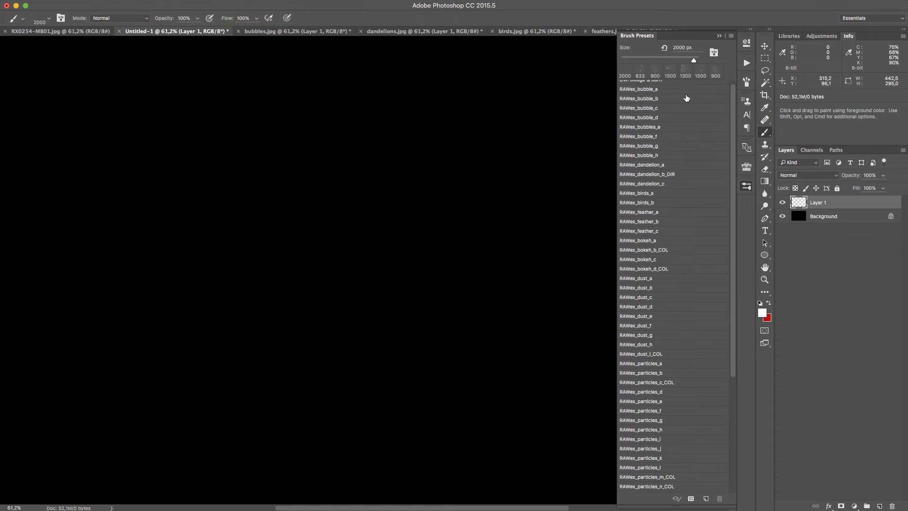
{"action": "scroll", "coordinate": [691, 99], "scroll_direction": "up", "scroll_amount": 5}
{"action": "left_click", "coordinate": [693, 97]}
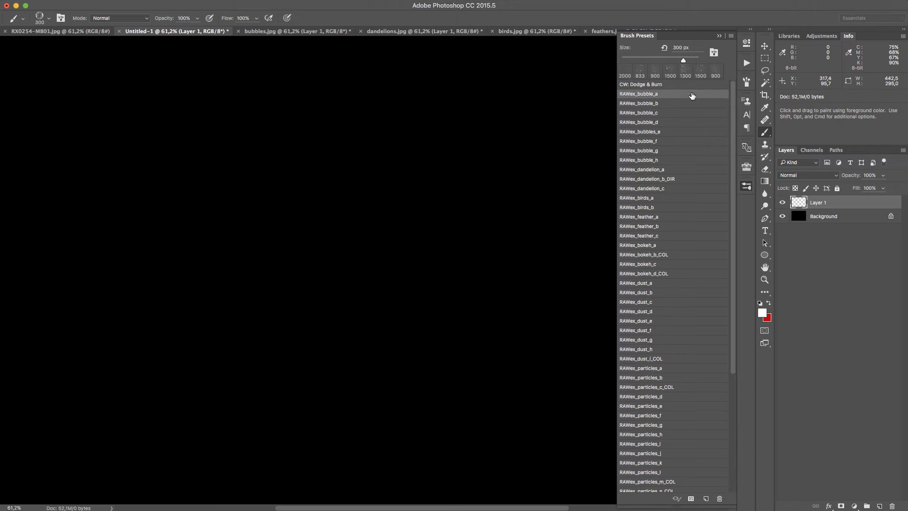
{"action": "scroll", "coordinate": [395, 178], "scroll_direction": "down", "scroll_amount": 5}
{"action": "scroll", "coordinate": [395, 178], "scroll_direction": "down", "scroll_amount": 3}
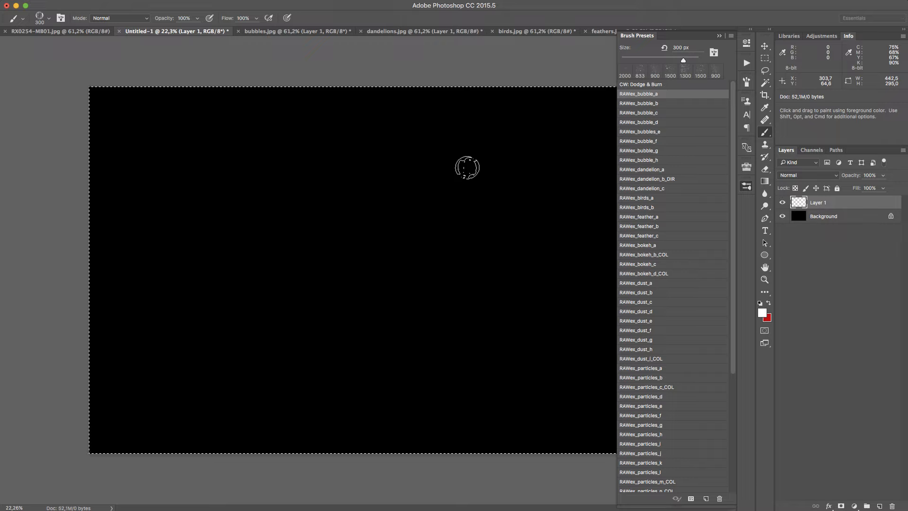
{"action": "key", "text": "bracketright"}
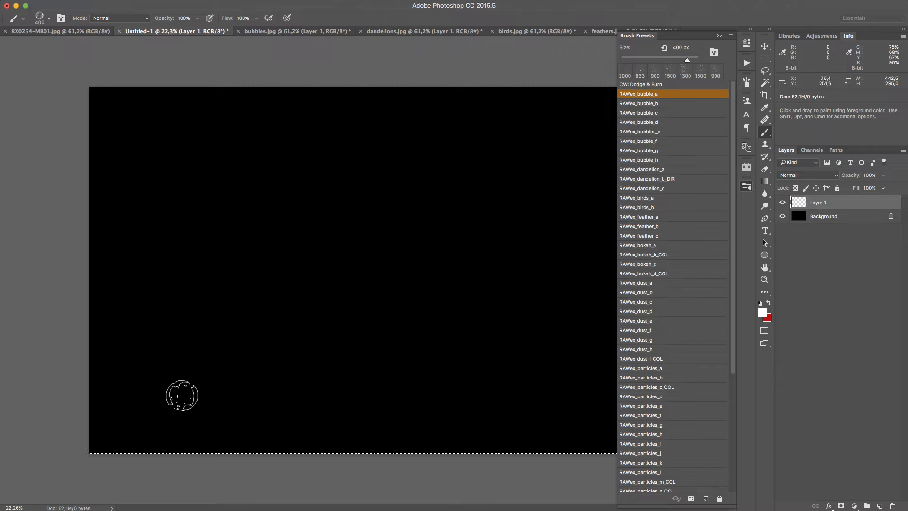
Paint a rising trail of bubbles along the left part of the black canvas and inspect its largest bubble up close
{"action": "mouse_move", "coordinate": [169, 385]}
{"action": "left_mouse_down"}
{"action": "mouse_move", "coordinate": [166, 342]}
{"action": "mouse_move", "coordinate": [235, 246]}
{"action": "mouse_move", "coordinate": [248, 199]}
{"action": "left_mouse_up"}
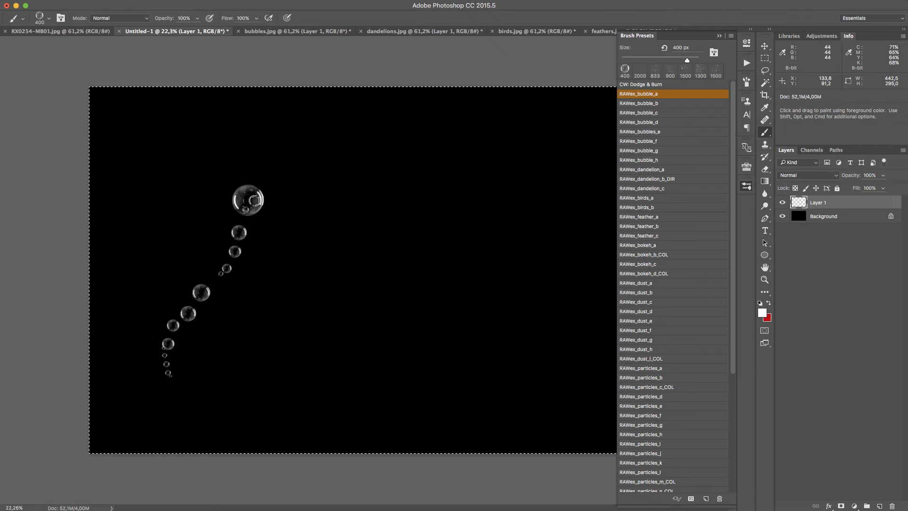
{"action": "key", "text": "z"}
{"action": "mouse_move", "coordinate": [249, 197]}
{"action": "left_mouse_down"}
{"action": "mouse_move", "coordinate": [326, 155]}
{"action": "mouse_move", "coordinate": [216, 182]}
{"action": "left_mouse_up"}
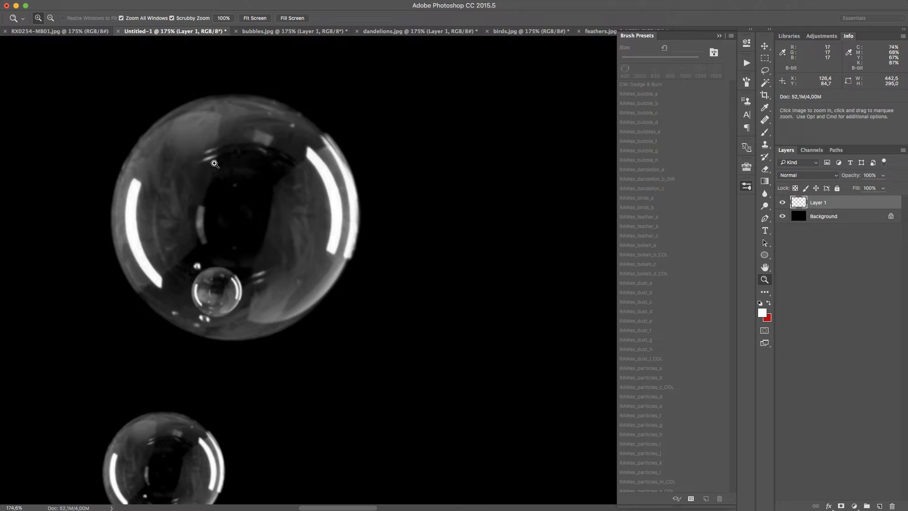
{"action": "left_click_drag", "start_coordinate": [258, 298], "coordinate": [191, 428]}
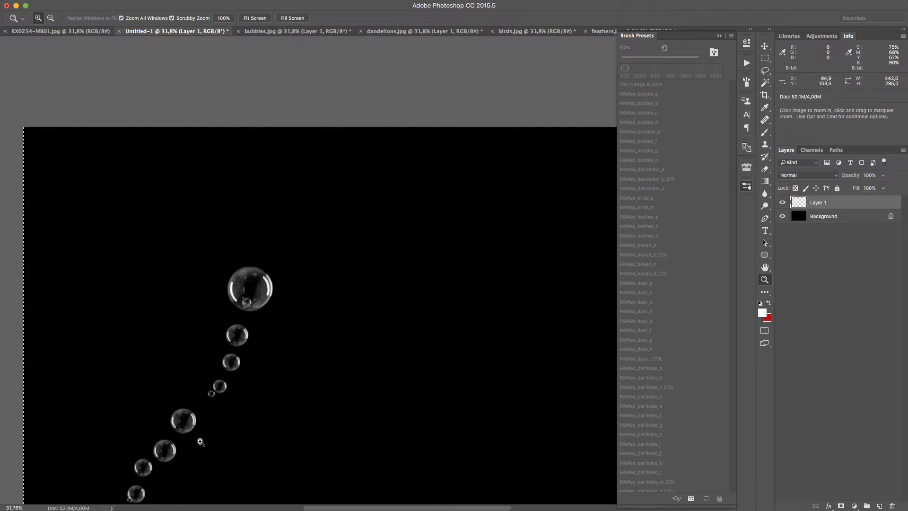
{"action": "left_click_drag", "start_coordinate": [344, 344], "coordinate": [337, 241]}
{"action": "left_click_drag", "start_coordinate": [337, 275], "coordinate": [300, 259]}
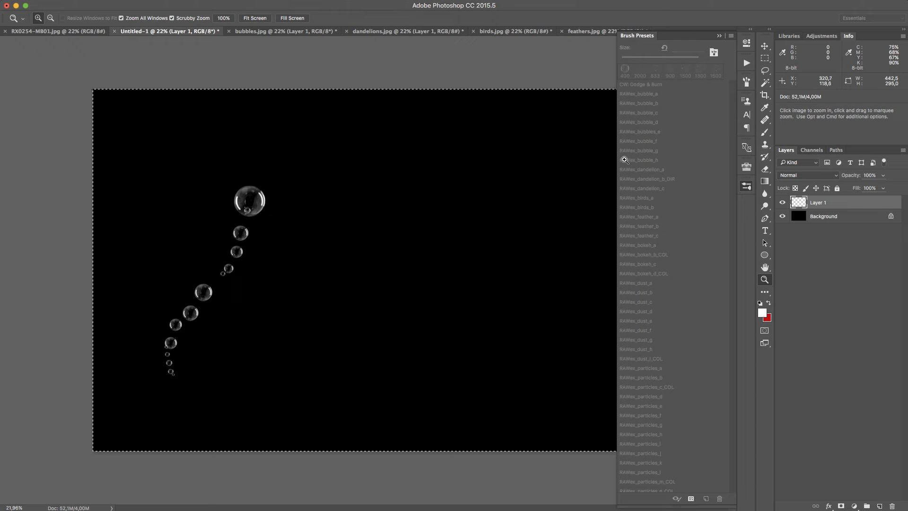
Paint two more diagonal bubble trails on Layer 1 across the middle and right of the canvas, and clear the layer
{"action": "left_click", "coordinate": [832, 251]}
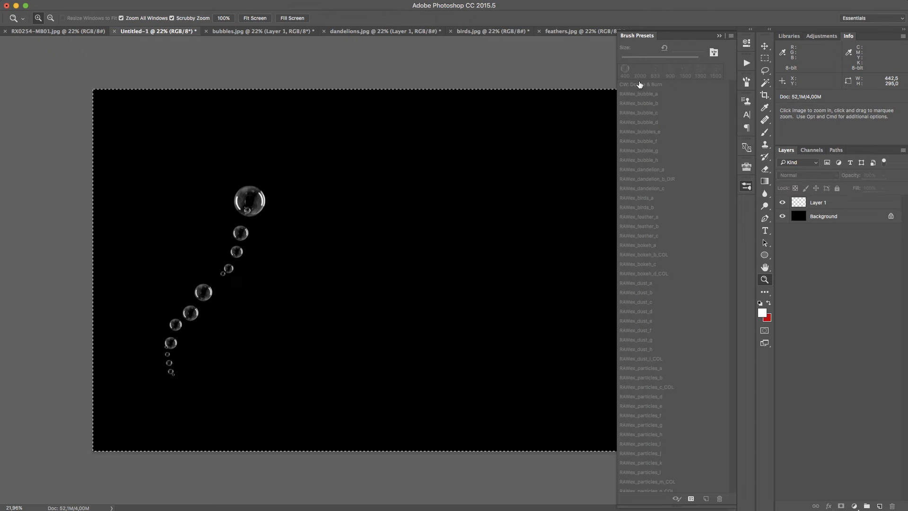
{"action": "key", "text": "b"}
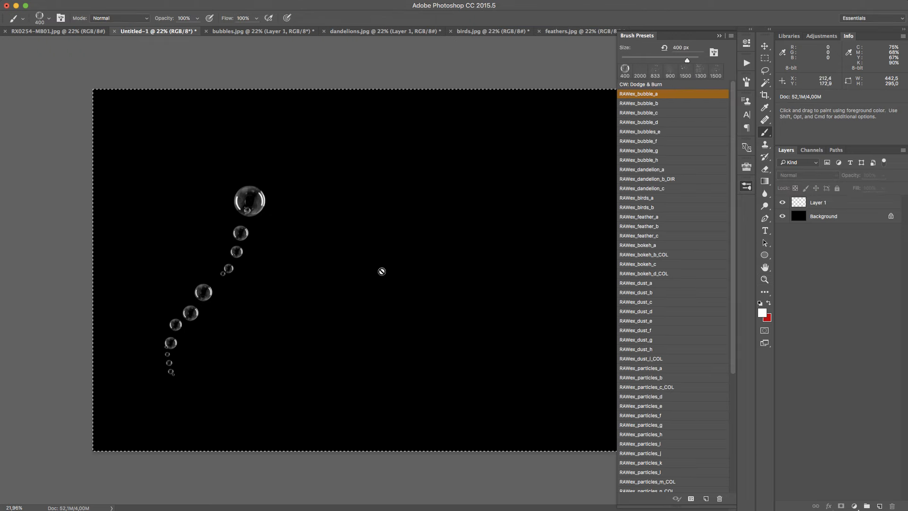
{"action": "left_click", "coordinate": [845, 205]}
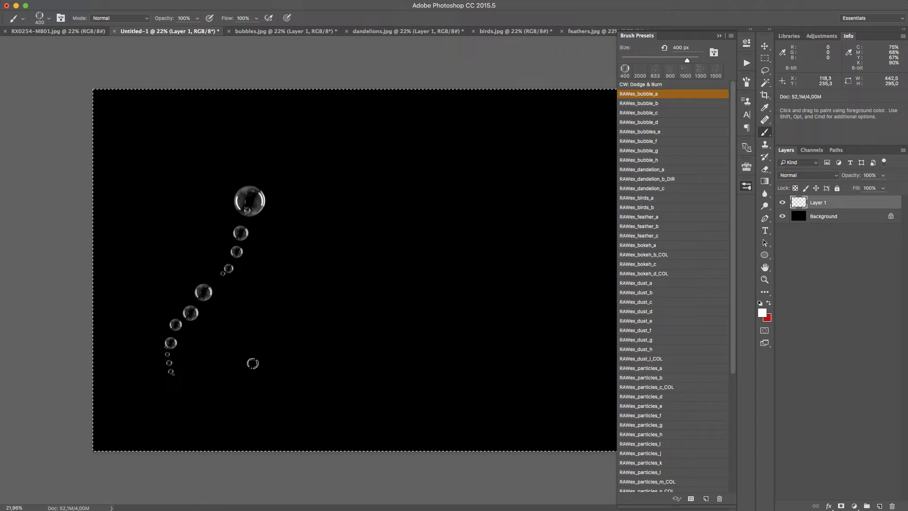
{"action": "left_click_drag", "start_coordinate": [247, 386], "coordinate": [395, 145]}
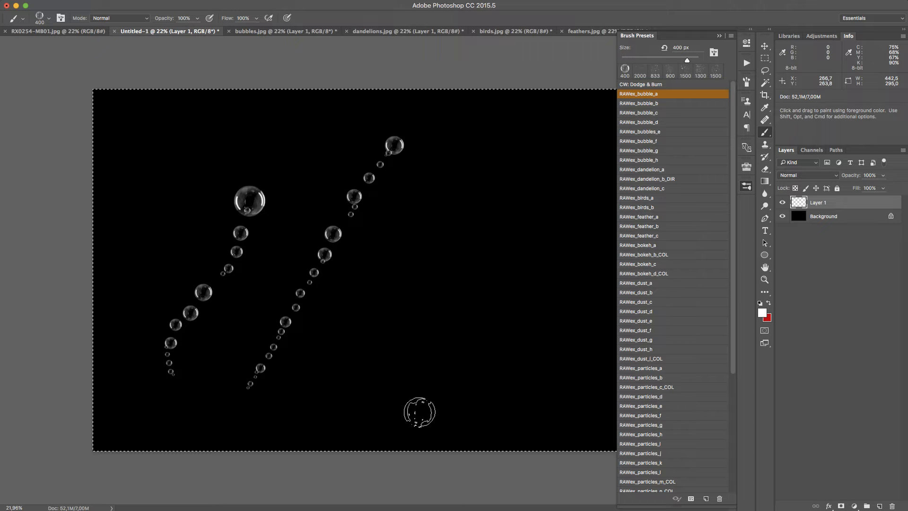
{"action": "mouse_move", "coordinate": [419, 411]}
{"action": "left_mouse_down"}
{"action": "mouse_move", "coordinate": [409, 380]}
{"action": "mouse_move", "coordinate": [429, 338]}
{"action": "mouse_move", "coordinate": [499, 250]}
{"action": "mouse_move", "coordinate": [569, 126]}
{"action": "left_mouse_up"}
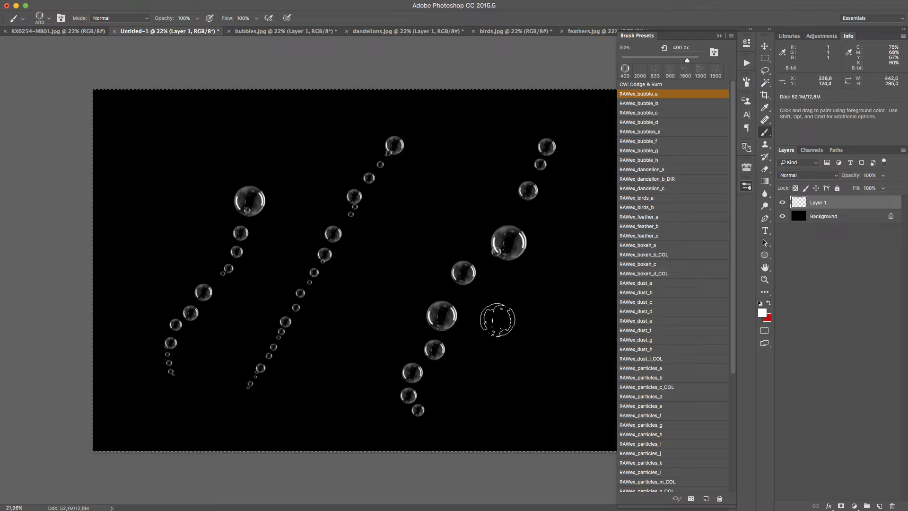
{"action": "key", "text": "Delete"}
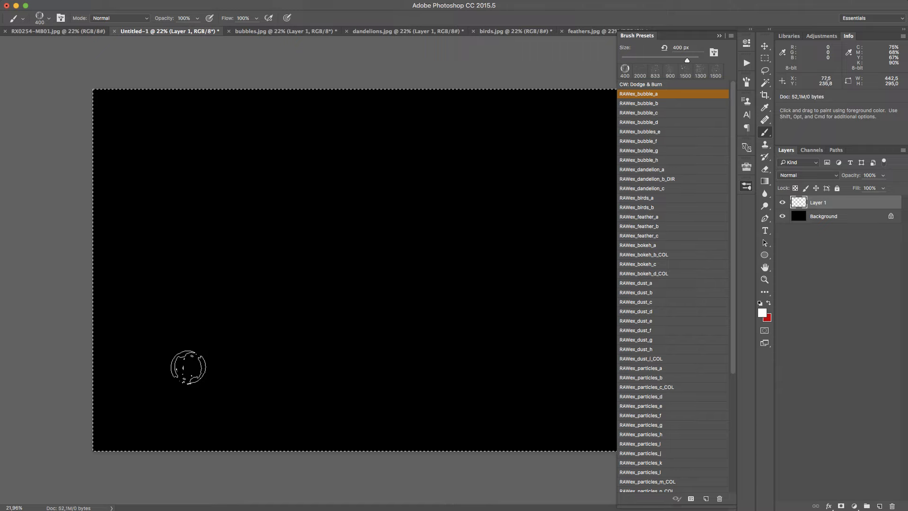
Paint a long diagonal bubble trail and a second scattered one with RAWex_bubble_a, and clear Layer 1
{"action": "mouse_move", "coordinate": [188, 367]}
{"action": "left_mouse_down"}
{"action": "mouse_move", "coordinate": [235, 316]}
{"action": "mouse_move", "coordinate": [314, 272]}
{"action": "mouse_move", "coordinate": [518, 121]}
{"action": "mouse_move", "coordinate": [529, 97]}
{"action": "left_mouse_up"}
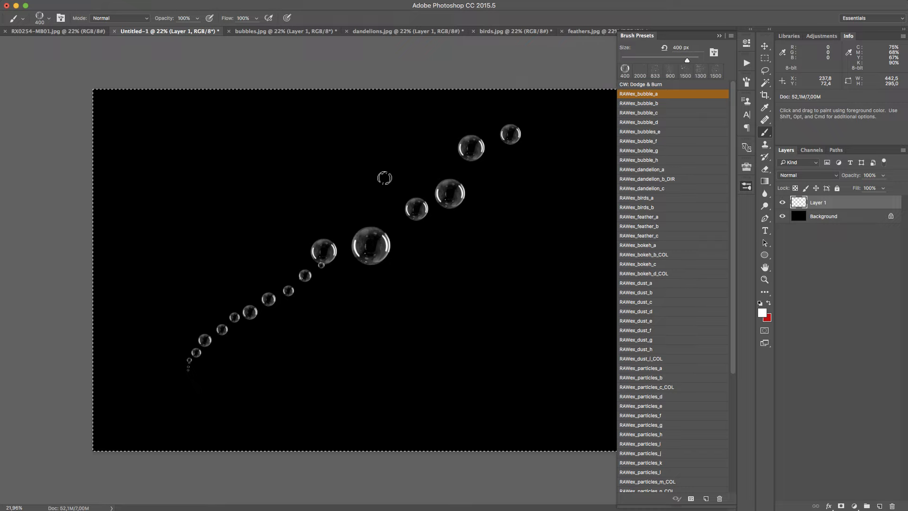
{"action": "mouse_move", "coordinate": [385, 178]}
{"action": "left_mouse_down"}
{"action": "mouse_move", "coordinate": [561, 257]}
{"action": "mouse_move", "coordinate": [404, 340]}
{"action": "mouse_move", "coordinate": [383, 391]}
{"action": "left_mouse_up"}
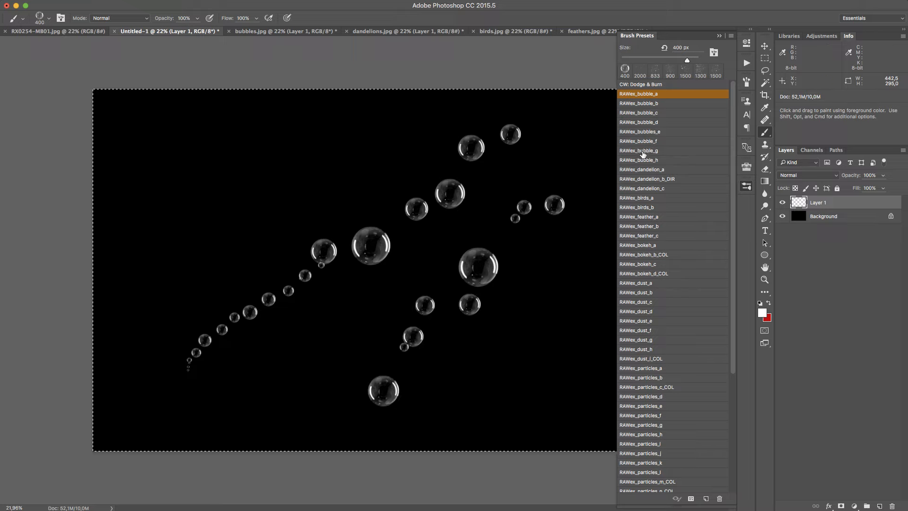
{"action": "key", "text": "Delete"}
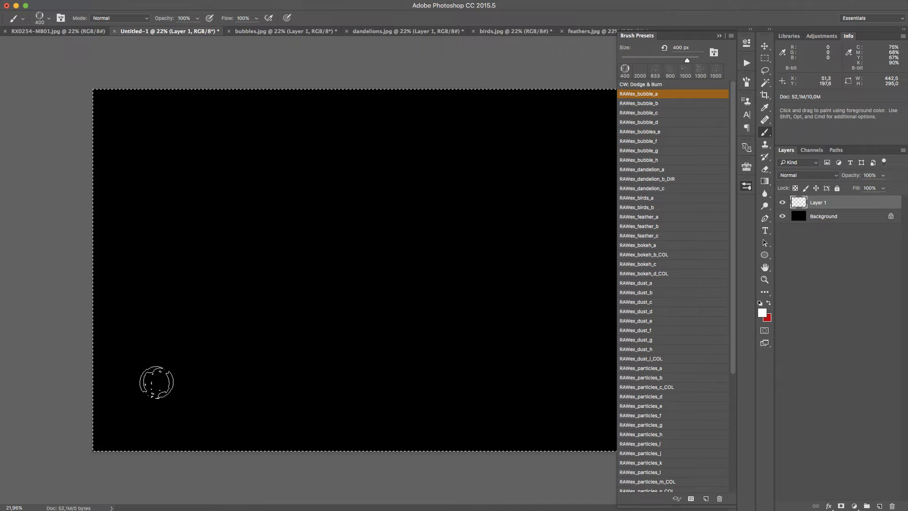
Paint side-by-side vertical columns of bubbles with the RAWex_bubble_a, RAWex_bubble_b and RAWex_bubble_c brushes, starting at the left of the canvas
{"action": "left_click_drag", "start_coordinate": [156, 378], "coordinate": [175, 170]}
{"action": "left_click", "coordinate": [684, 103]}
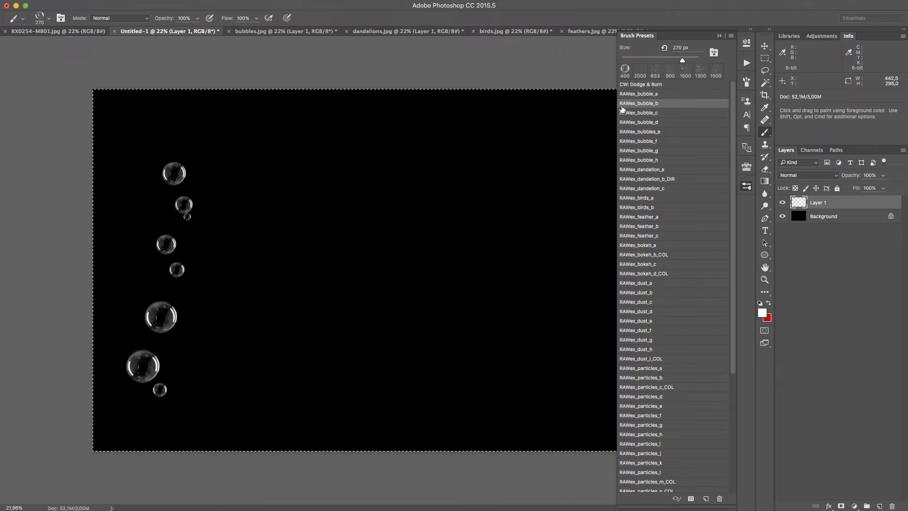
{"action": "left_click_drag", "start_coordinate": [249, 380], "coordinate": [286, 179]}
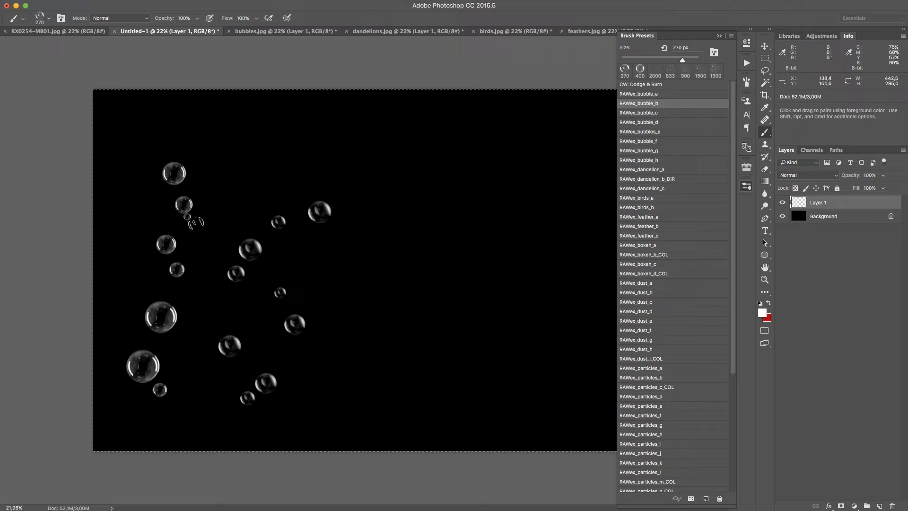
{"action": "left_click", "coordinate": [709, 114]}
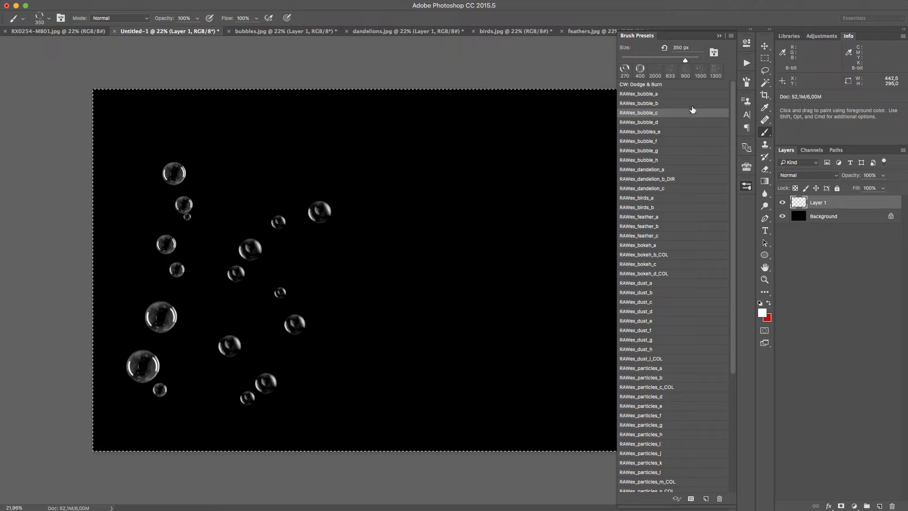
{"action": "left_click_drag", "start_coordinate": [348, 377], "coordinate": [358, 156]}
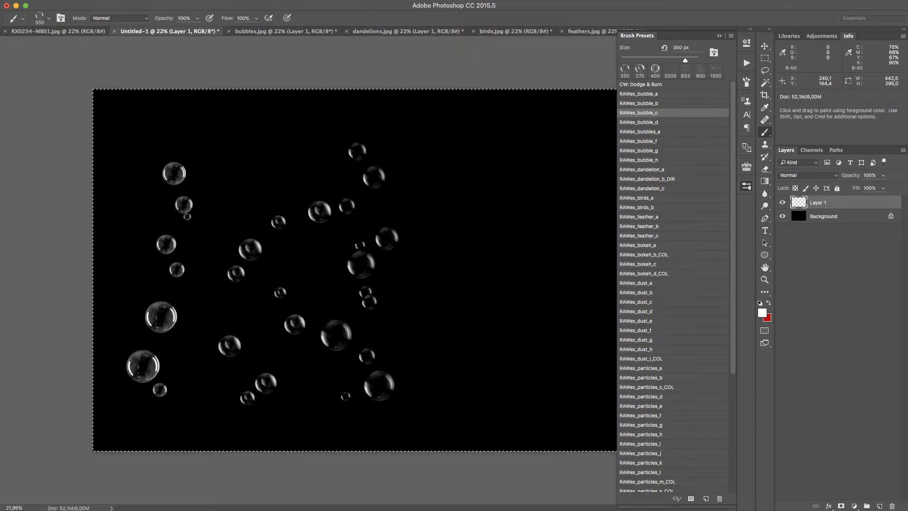
Add two further vertical columns of bubbles beside them with the RAWex_bubble_d and RAWex_bubbles_e brushes
{"action": "left_click", "coordinate": [681, 123]}
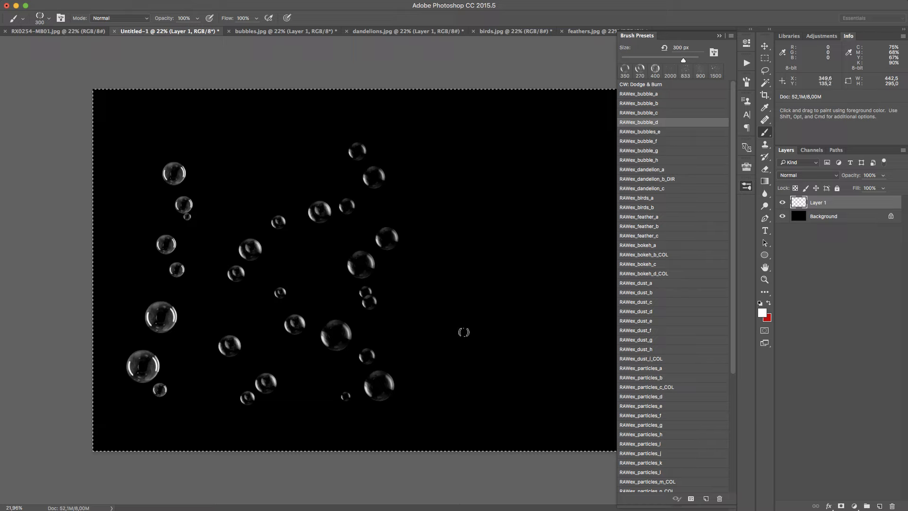
{"action": "mouse_move", "coordinate": [427, 416]}
{"action": "left_mouse_down"}
{"action": "mouse_move", "coordinate": [415, 223]}
{"action": "mouse_move", "coordinate": [428, 164]}
{"action": "left_mouse_up"}
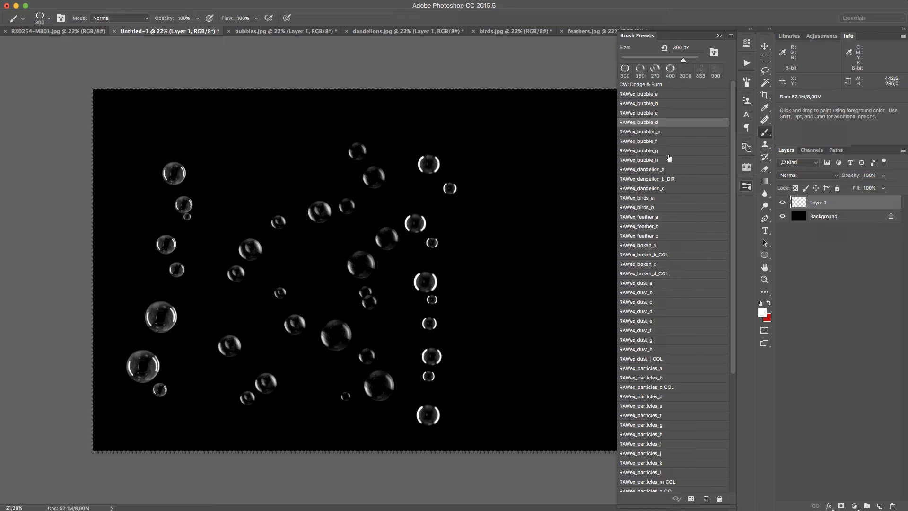
{"action": "left_click", "coordinate": [690, 133]}
{"action": "mouse_move", "coordinate": [489, 402]}
{"action": "left_mouse_down"}
{"action": "mouse_move", "coordinate": [507, 205]}
{"action": "mouse_move", "coordinate": [525, 175]}
{"action": "left_mouse_up"}
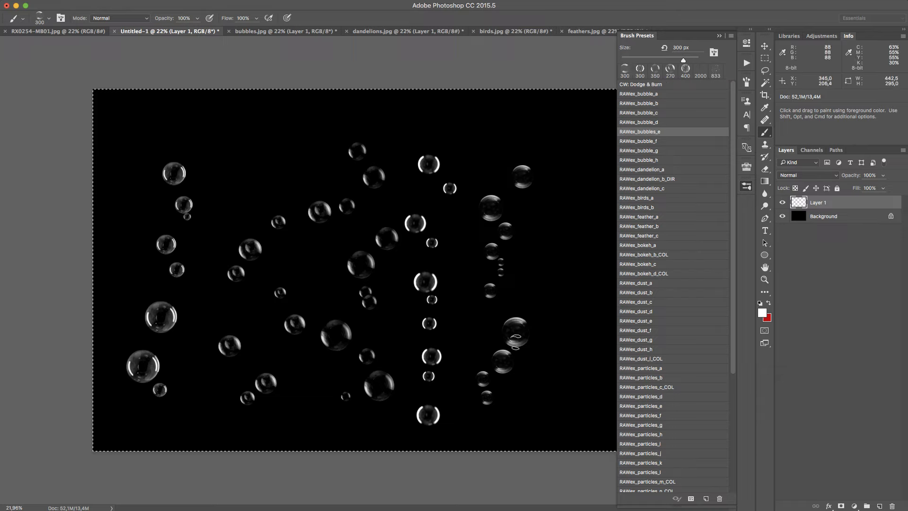
Clear the bubble columns from Layer 1, try a single upward RAWex_bubbles_e trail on the empty canvas, and clear it too
{"action": "key", "text": "Delete"}
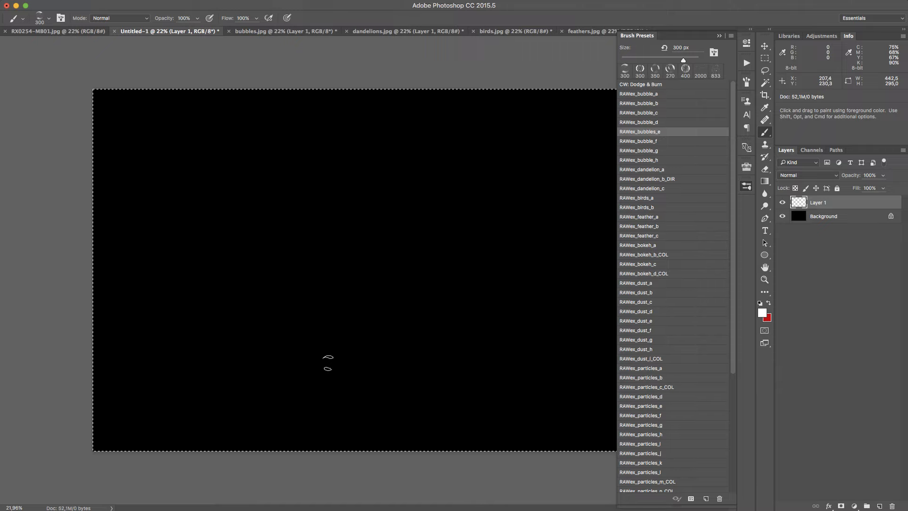
{"action": "mouse_move", "coordinate": [312, 352]}
{"action": "left_mouse_down"}
{"action": "mouse_move", "coordinate": [297, 246]}
{"action": "mouse_move", "coordinate": [250, 152]}
{"action": "left_mouse_up"}
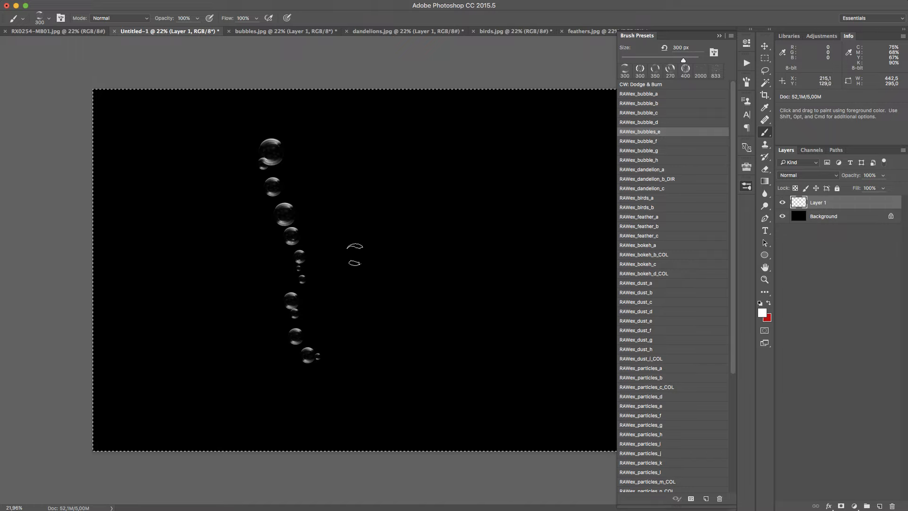
{"action": "key", "text": "Delete"}
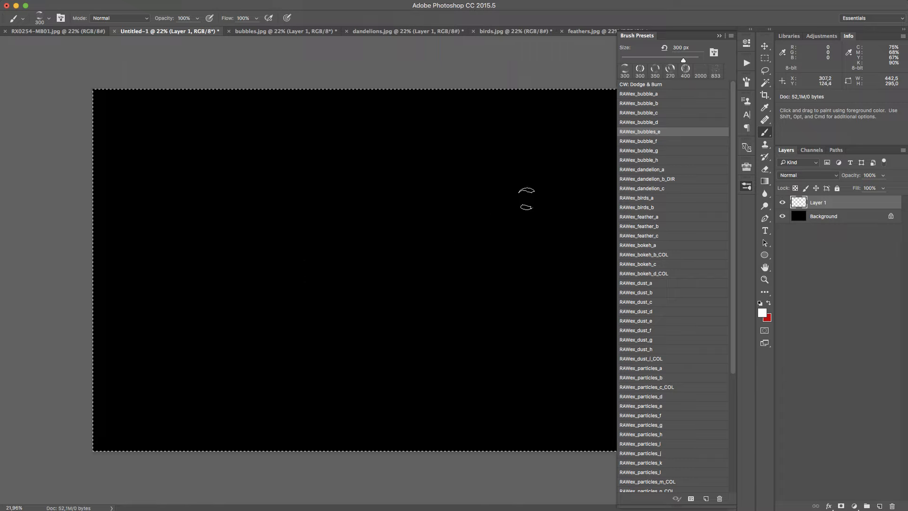
Paint a vertical column of bubbles on the left part of the canvas with the RAWex_bubble_f brush
{"action": "left_click", "coordinate": [683, 141]}
{"action": "mouse_move", "coordinate": [248, 379]}
{"action": "left_mouse_down"}
{"action": "mouse_move", "coordinate": [239, 194]}
{"action": "mouse_move", "coordinate": [225, 160]}
{"action": "left_mouse_up"}
{"action": "left_click", "coordinate": [669, 132]}
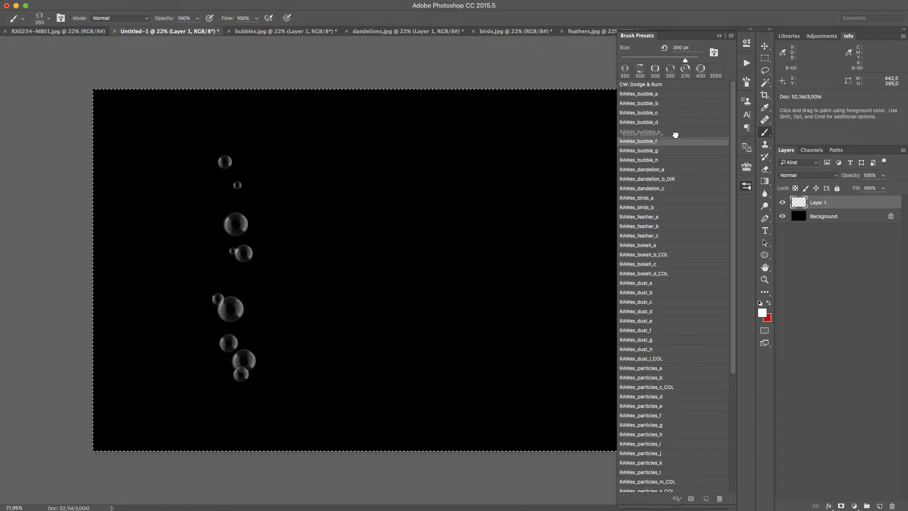
Paint two more vertical bubble columns beside the first with the RAWex_bubbles_e and RAWex_bubble_g brushes
{"action": "left_click_drag", "start_coordinate": [326, 369], "coordinate": [336, 255]}
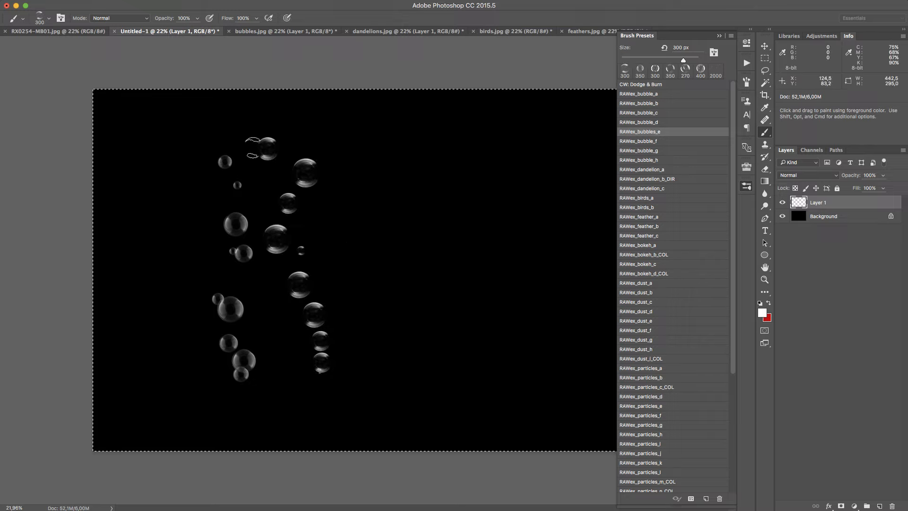
{"action": "left_click", "coordinate": [679, 153]}
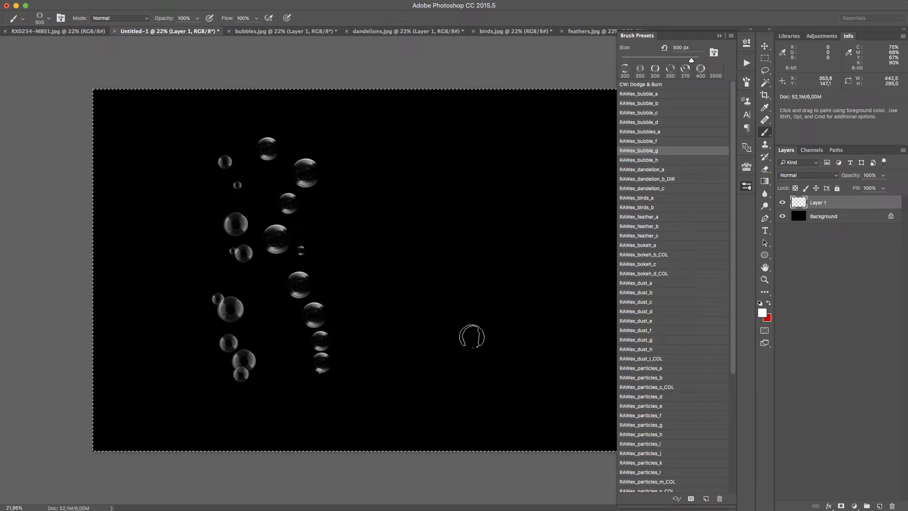
{"action": "mouse_move", "coordinate": [391, 360]}
{"action": "left_mouse_down"}
{"action": "mouse_move", "coordinate": [367, 270]}
{"action": "mouse_move", "coordinate": [364, 156]}
{"action": "left_mouse_up"}
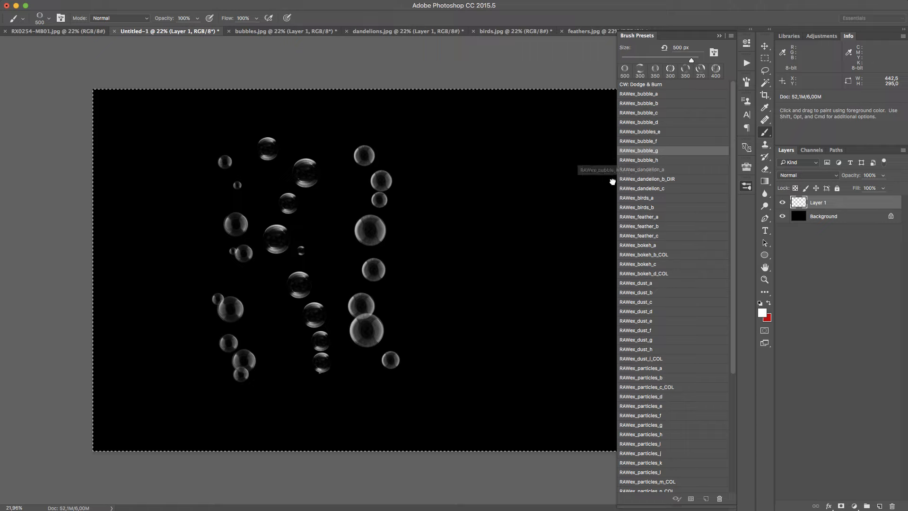
Scatter a dense cloud of tiny bubbles over the right part of the canvas with the RAWex_bubble_h brush
{"action": "left_click", "coordinate": [673, 160]}
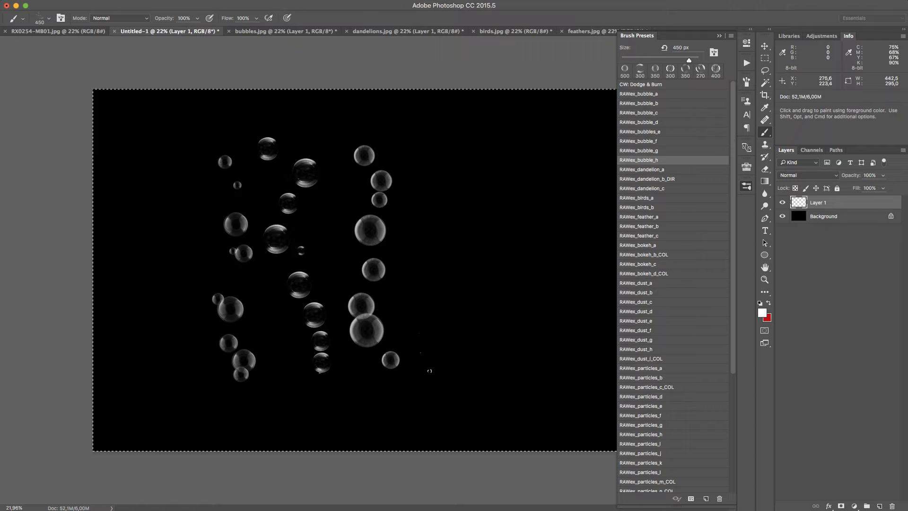
{"action": "mouse_move", "coordinate": [430, 142]}
{"action": "left_mouse_down"}
{"action": "mouse_move", "coordinate": [428, 355]}
{"action": "mouse_move", "coordinate": [492, 165]}
{"action": "mouse_move", "coordinate": [451, 331]}
{"action": "mouse_move", "coordinate": [494, 287]}
{"action": "mouse_move", "coordinate": [582, 149]}
{"action": "left_mouse_up"}
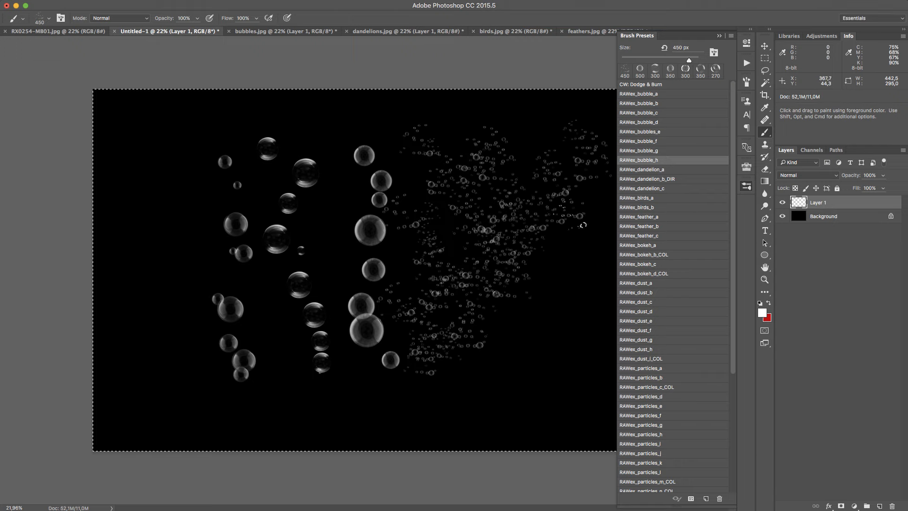
{"action": "left_click_drag", "start_coordinate": [569, 218], "coordinate": [547, 135]}
Examine the detail of the tiny RAWex_bubble_h bubbles up close, including their overlaps and edges
{"action": "key", "text": "z"}
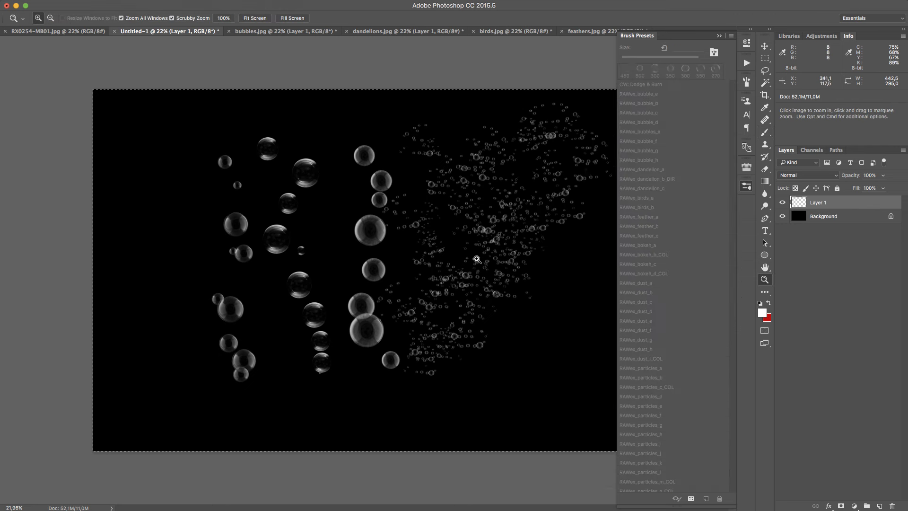
{"action": "mouse_move", "coordinate": [491, 254]}
{"action": "left_mouse_down"}
{"action": "mouse_move", "coordinate": [561, 209]}
{"action": "mouse_move", "coordinate": [513, 282]}
{"action": "left_mouse_up"}
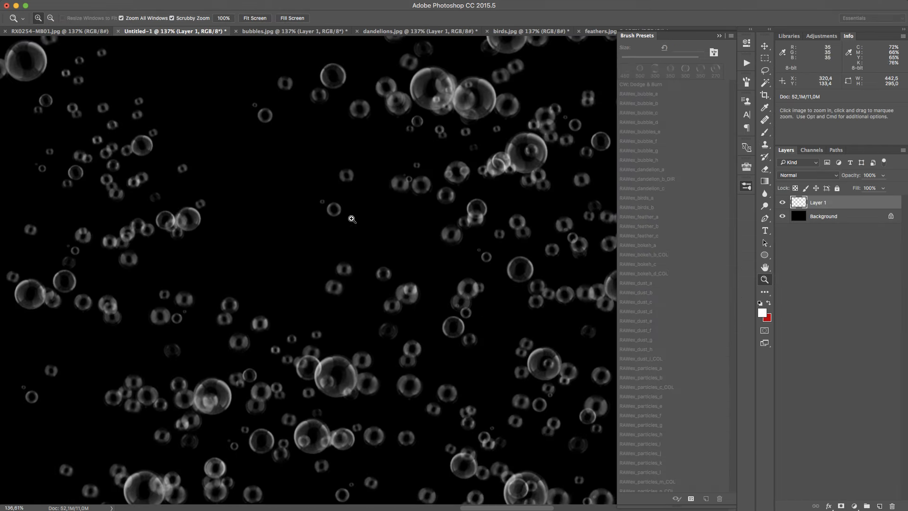
{"action": "key", "text": "space"}
{"action": "left_click_drag", "start_coordinate": [511, 171], "coordinate": [190, 312]}
{"action": "left_click_drag", "start_coordinate": [348, 266], "coordinate": [358, 418]}
{"action": "key", "text": "space"}
{"action": "left_click_drag", "start_coordinate": [326, 298], "coordinate": [365, 310]}
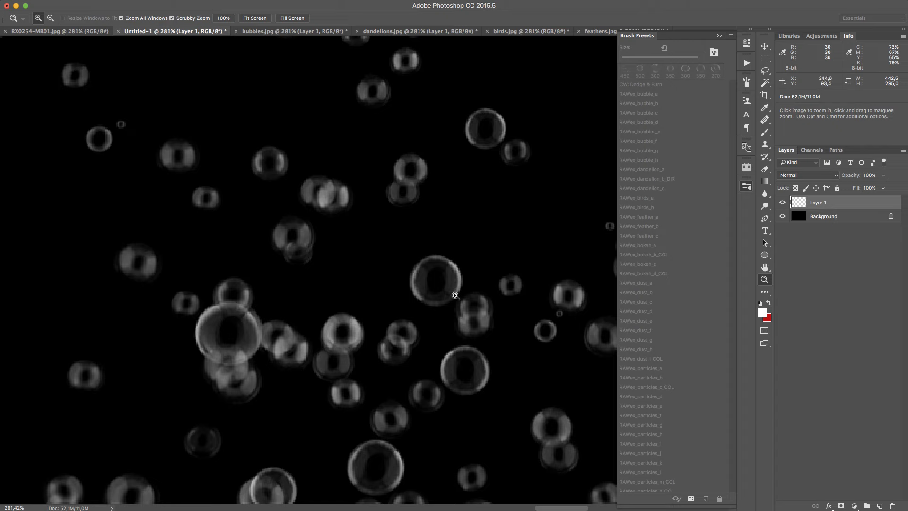
{"action": "left_click_drag", "start_coordinate": [324, 338], "coordinate": [294, 386]}
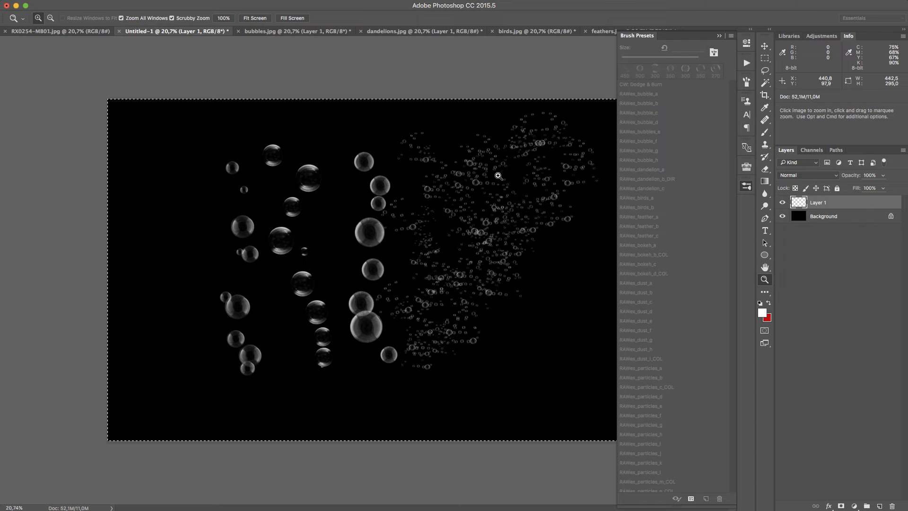
Switch to the bubbles.jpg document, choose the RAWex_bubble_d brush and select the whole canvas on Layer 1
{"action": "left_click", "coordinate": [310, 32]}
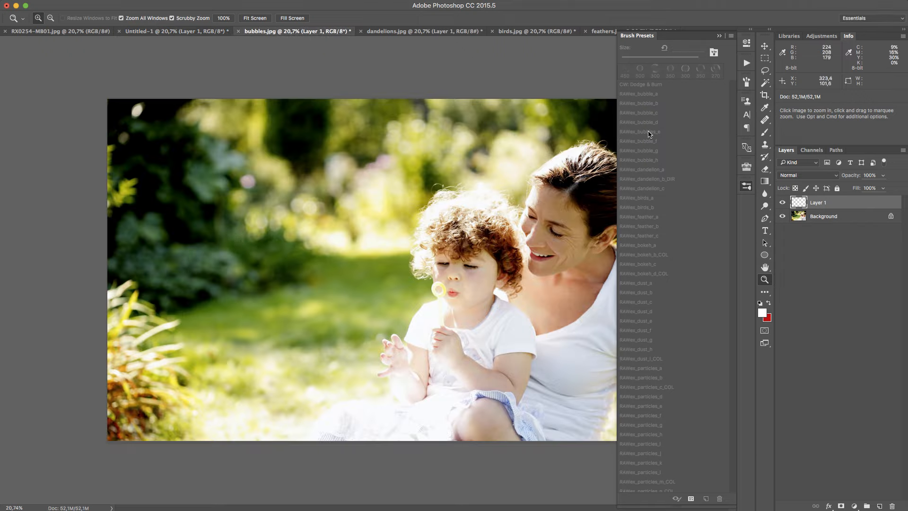
{"action": "key", "text": "b"}
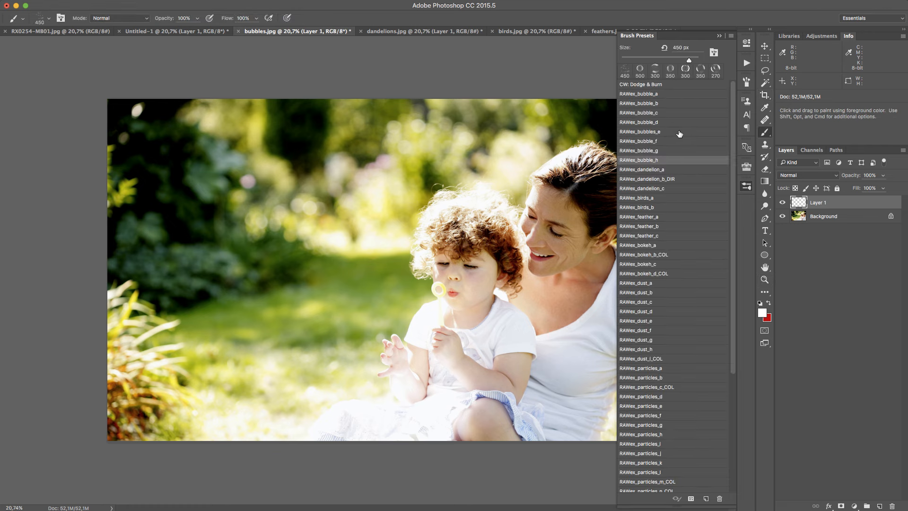
{"action": "left_click", "coordinate": [676, 142]}
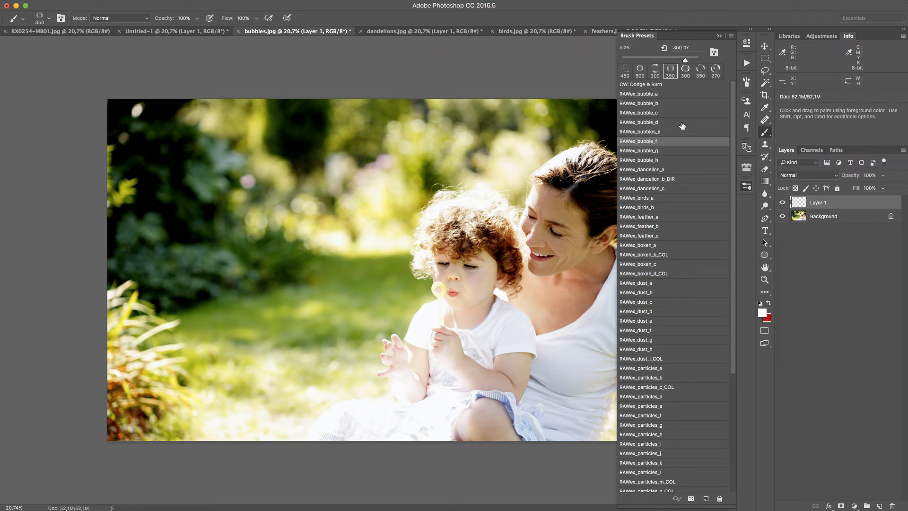
{"action": "left_click", "coordinate": [677, 123]}
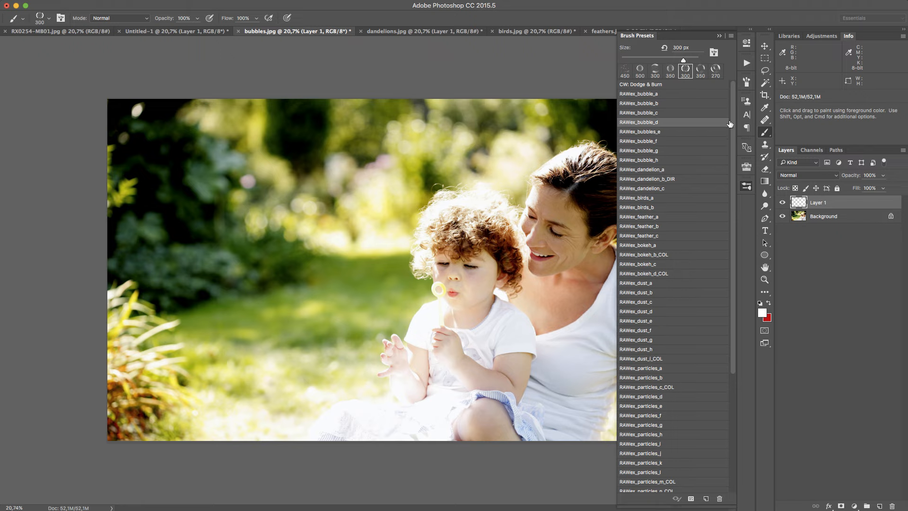
{"action": "left_click", "coordinate": [748, 184]}
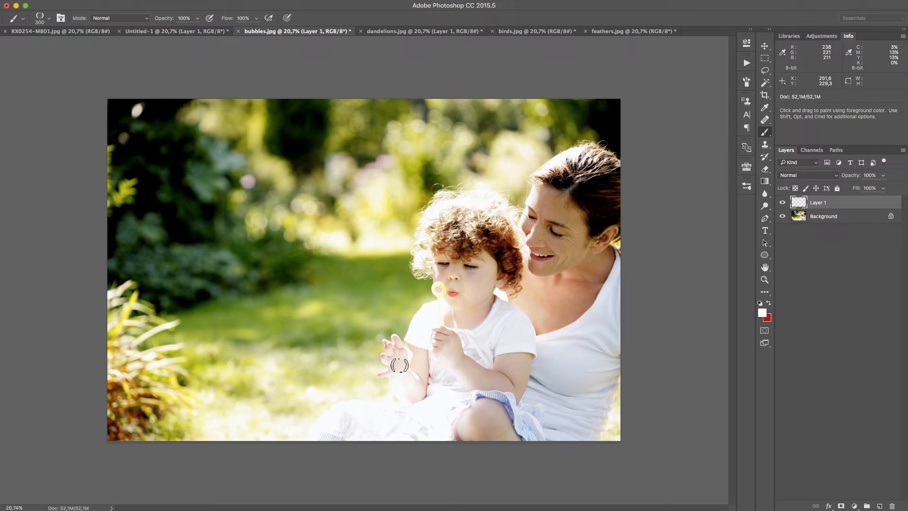
{"action": "key", "text": "super+a"}
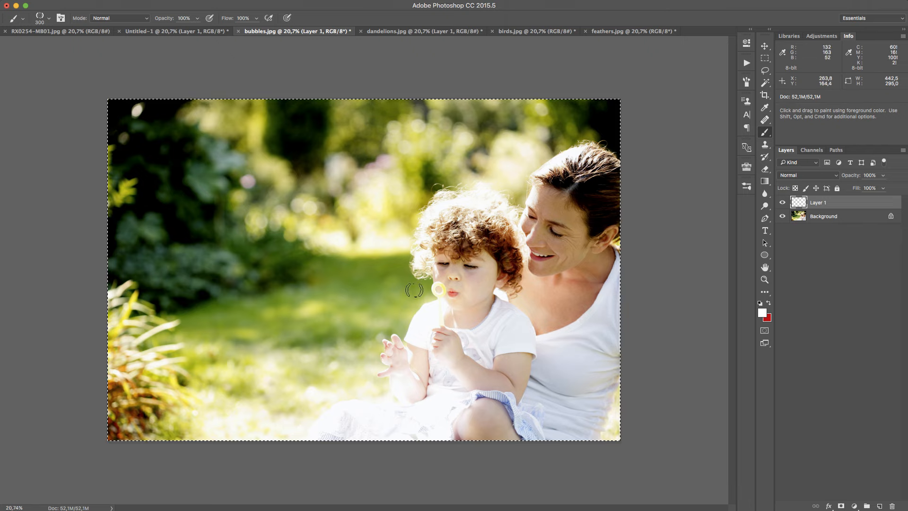
Try bubble trails from the child's bubble wand towards the dark trees with RAWex_bubble_d and RAWex_bubble_g, undoing each
{"action": "left_click_drag", "start_coordinate": [414, 290], "coordinate": [264, 176]}
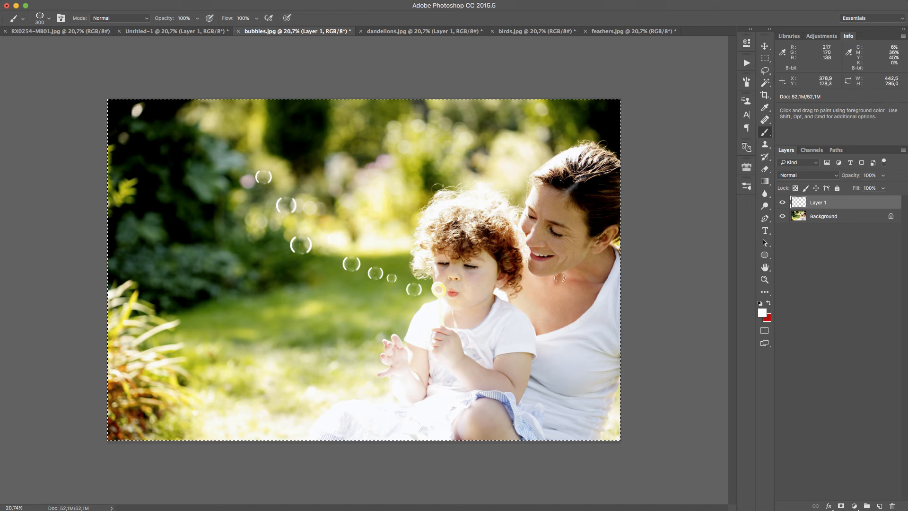
{"action": "key", "text": "super+z"}
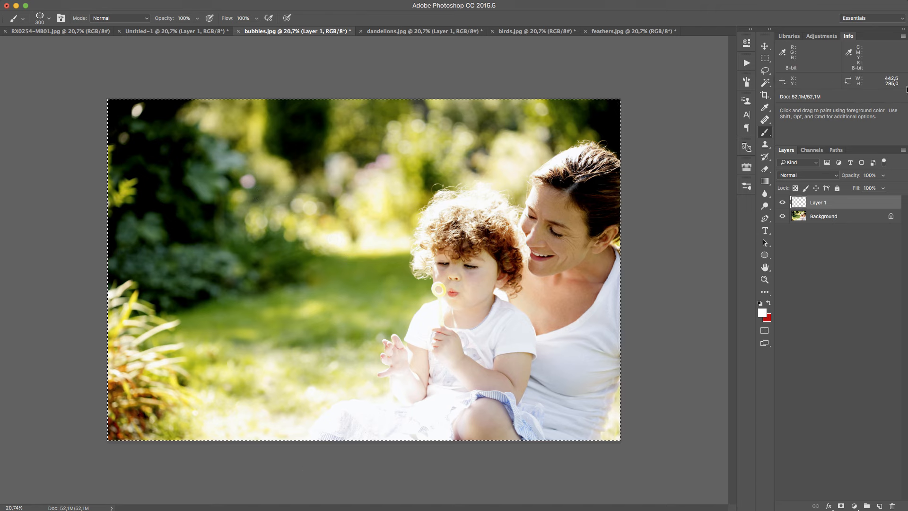
{"action": "left_click", "coordinate": [747, 188]}
{"action": "left_click", "coordinate": [670, 151]}
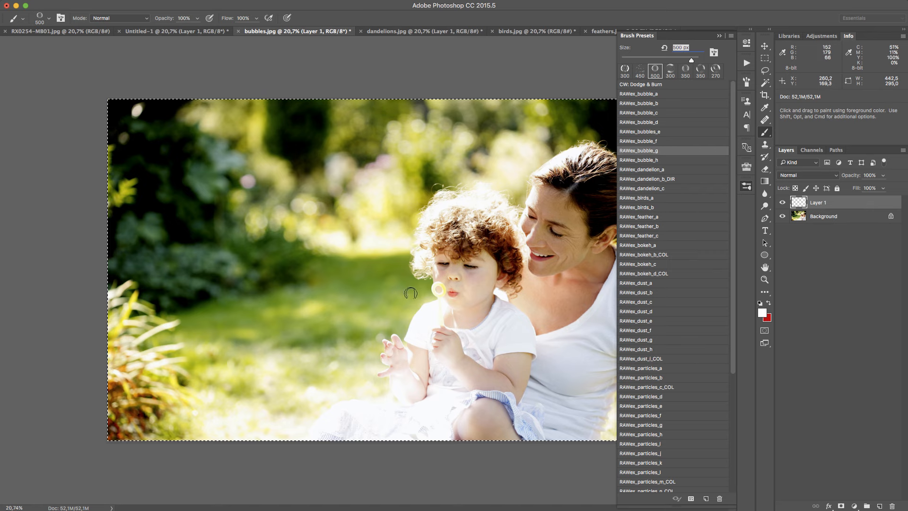
{"action": "left_click_drag", "start_coordinate": [410, 293], "coordinate": [205, 189]}
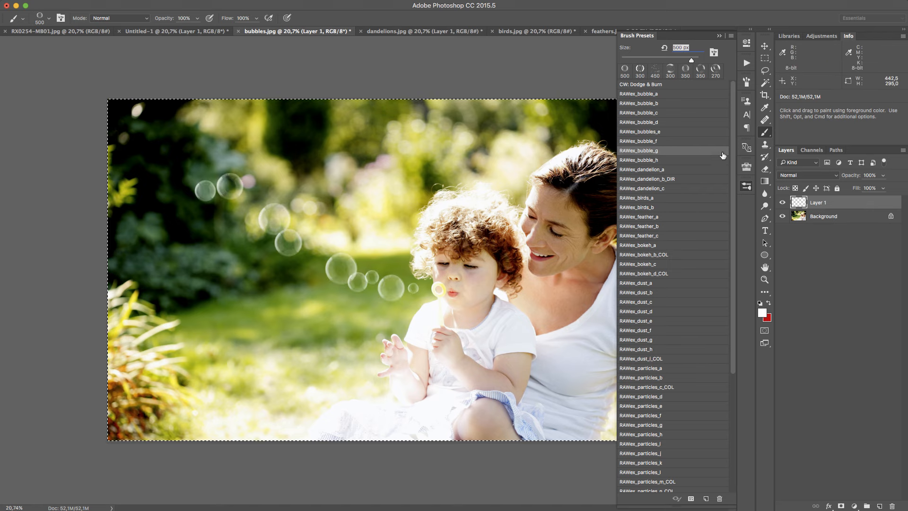
{"action": "key", "text": "super+z"}
Try a RAWex_bubble_f trail and another RAWex_bubble_g trail from the bubble wand up across the garden, undoing both
{"action": "left_click", "coordinate": [683, 141]}
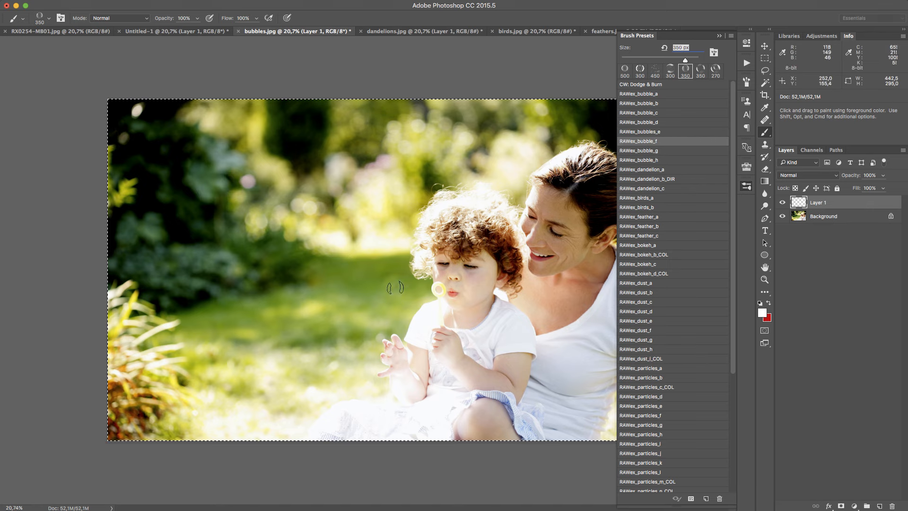
{"action": "left_click_drag", "start_coordinate": [372, 286], "coordinate": [166, 152]}
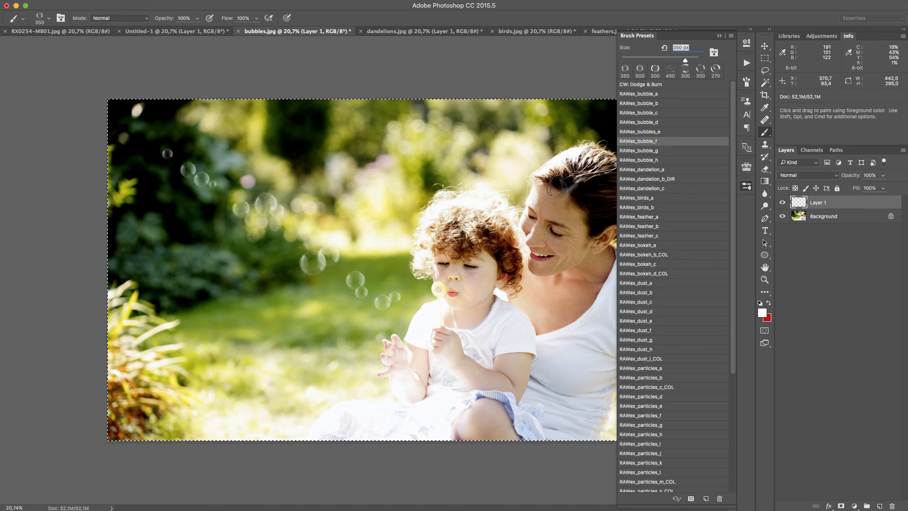
{"action": "key", "text": "super+z"}
{"action": "left_click", "coordinate": [672, 160]}
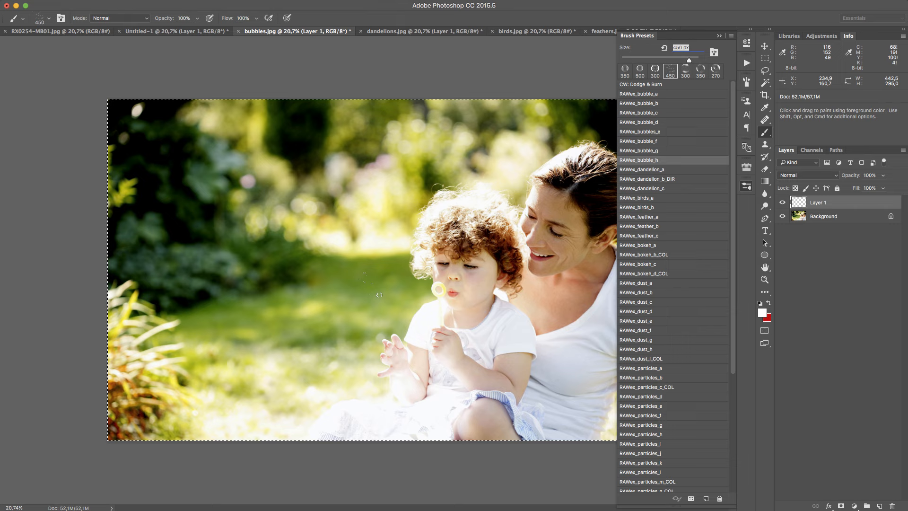
{"action": "left_click_drag", "start_coordinate": [674, 151], "coordinate": [672, 151]}
{"action": "left_click_drag", "start_coordinate": [388, 281], "coordinate": [162, 159]}
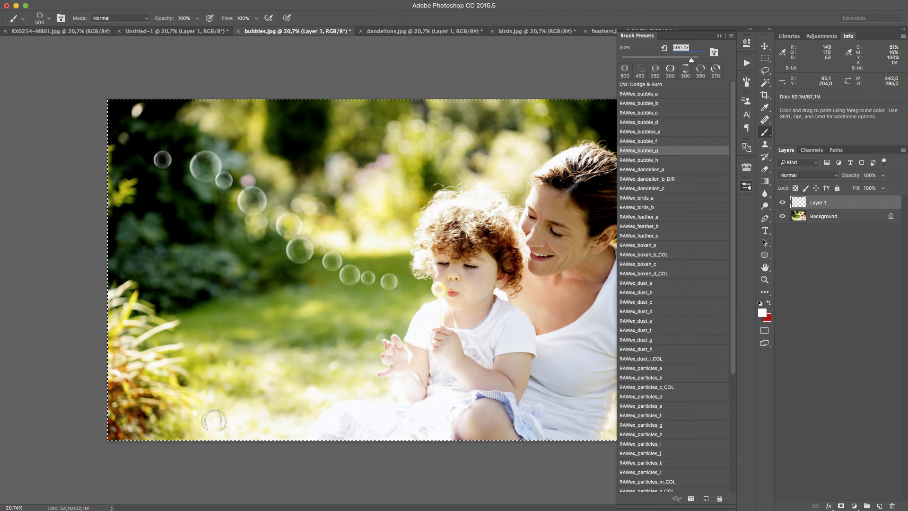
{"action": "key", "text": "super+z"}
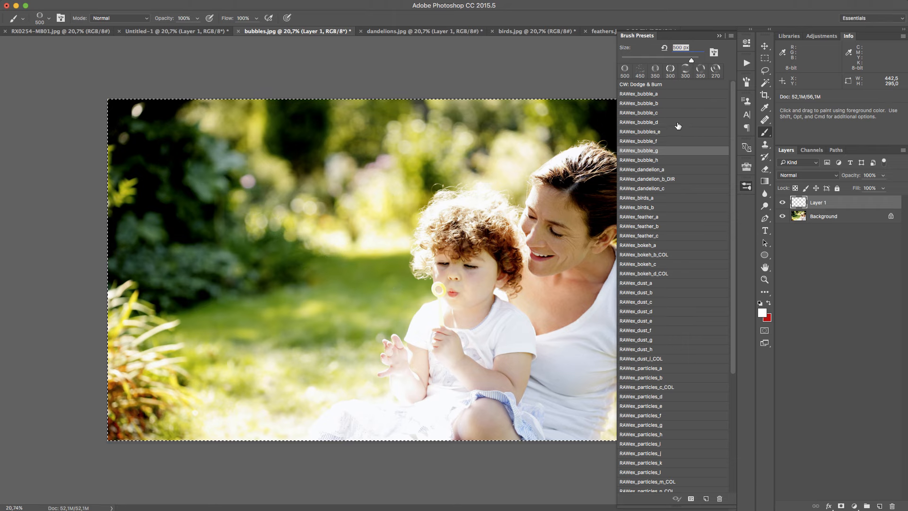
Try a RAWex_bubble_d trail and a RAWex_bubbles_e trail from the bubble wand towards the trees, undoing both
{"action": "left_click", "coordinate": [675, 132]}
{"action": "left_click", "coordinate": [677, 122]}
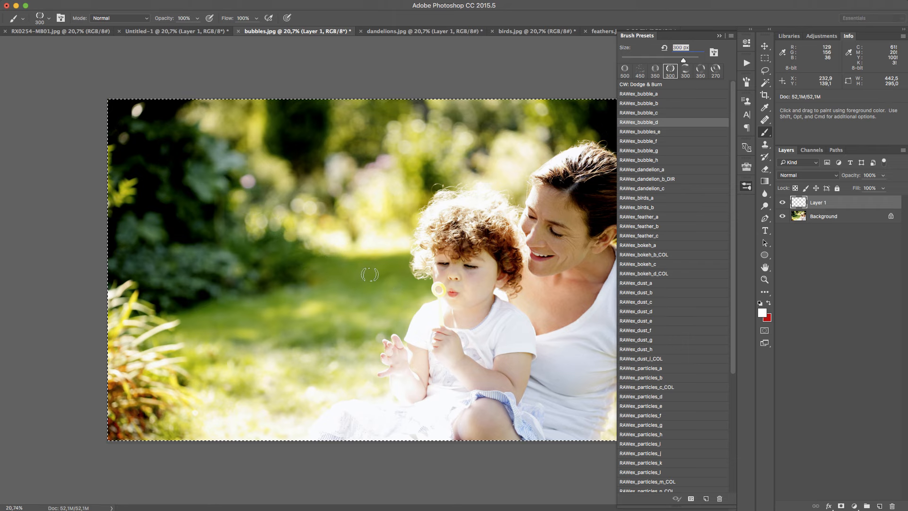
{"action": "mouse_move", "coordinate": [395, 288]}
{"action": "left_mouse_down"}
{"action": "mouse_move", "coordinate": [307, 234]}
{"action": "mouse_move", "coordinate": [241, 224]}
{"action": "left_mouse_up"}
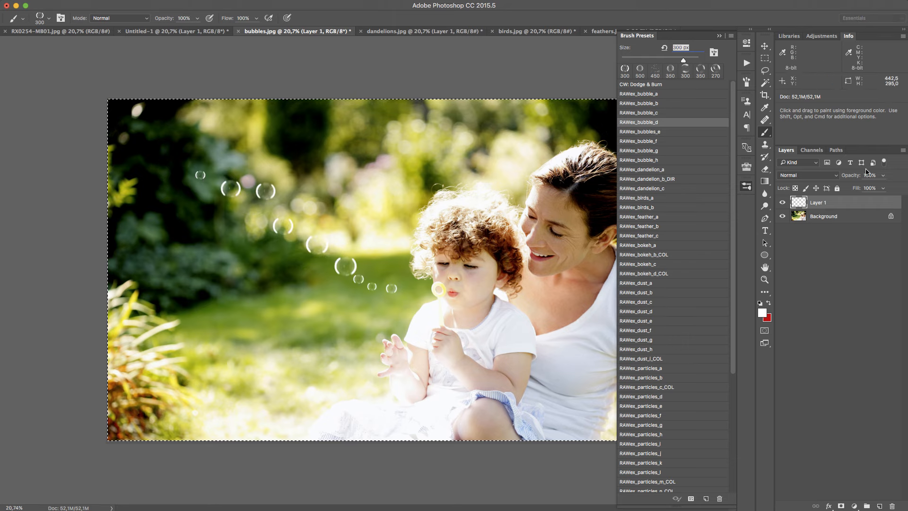
{"action": "key", "text": "super+z"}
{"action": "left_click", "coordinate": [673, 132]}
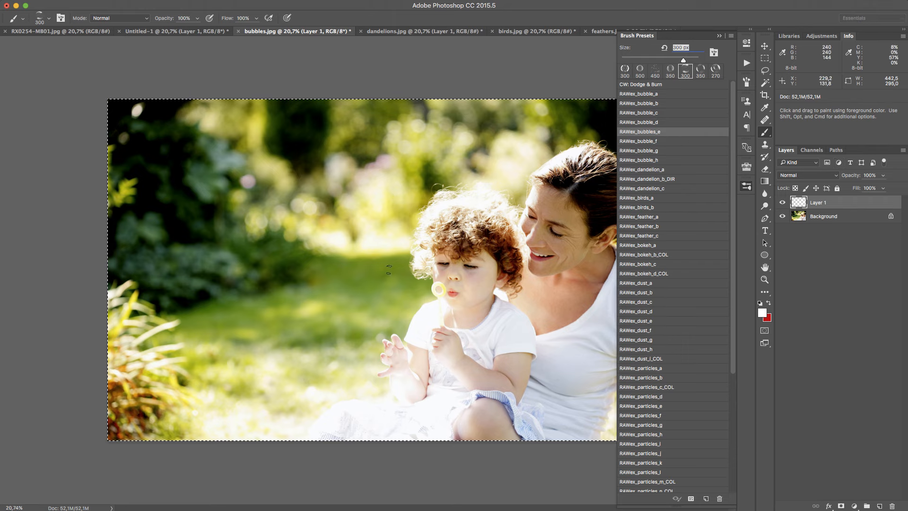
{"action": "mouse_move", "coordinate": [409, 286]}
{"action": "left_mouse_down"}
{"action": "mouse_move", "coordinate": [336, 260]}
{"action": "mouse_move", "coordinate": [219, 174]}
{"action": "left_mouse_up"}
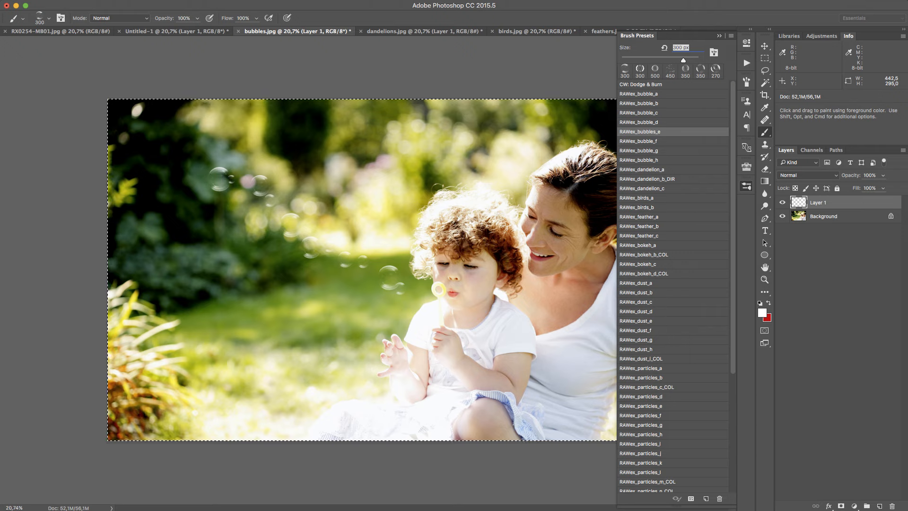
{"action": "key", "text": "super+z"}
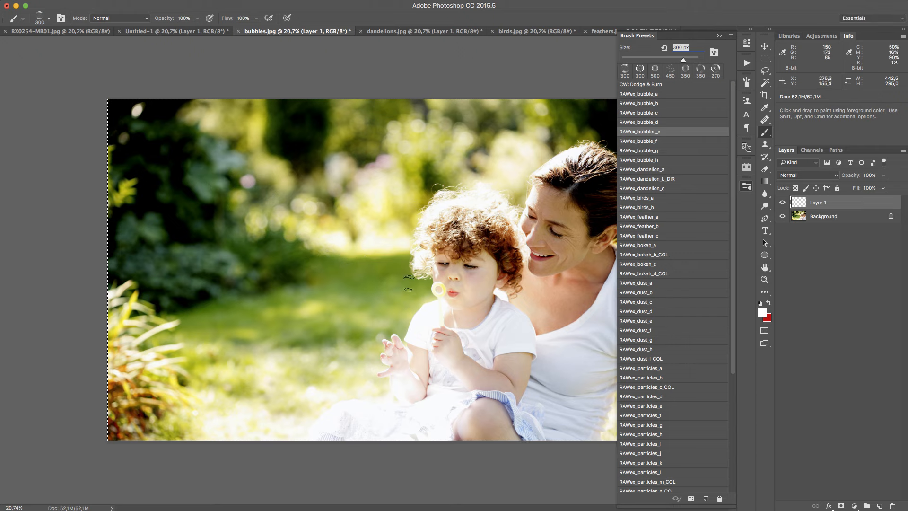
Enlarge the RAWex_bubbles_e brush to 600 px, try a trail of large bubbles from the wand and undo it
{"action": "key", "text": "bracketright"}
{"action": "key", "text": "bracketright"}
{"action": "key", "text": "bracketright"}
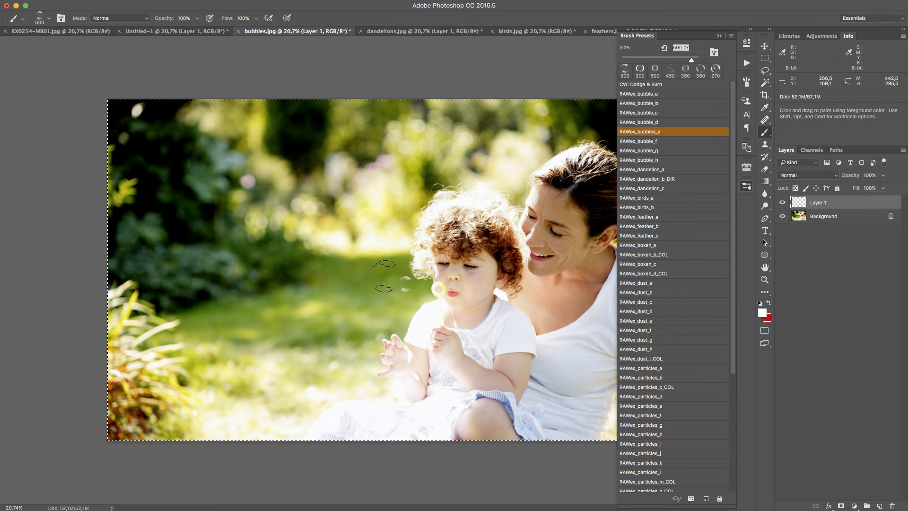
{"action": "left_click_drag", "start_coordinate": [413, 281], "coordinate": [205, 194]}
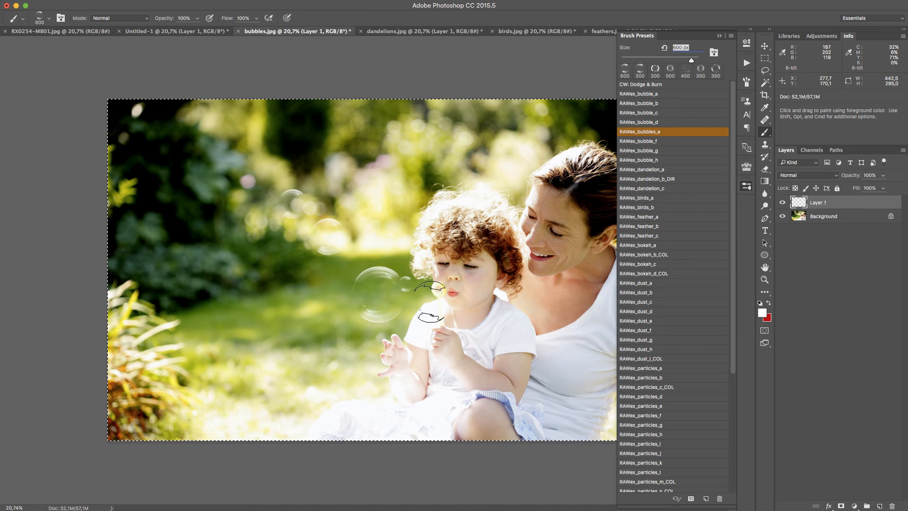
{"action": "key", "text": "super+z"}
Set the RAWex_bubbles_e brush to 300 px and paint a bubble trail from the wand towards the trees, undoing the first attempt
{"action": "key", "text": "bracketleft"}
{"action": "key", "text": "bracketleft"}
{"action": "key", "text": "bracketleft"}
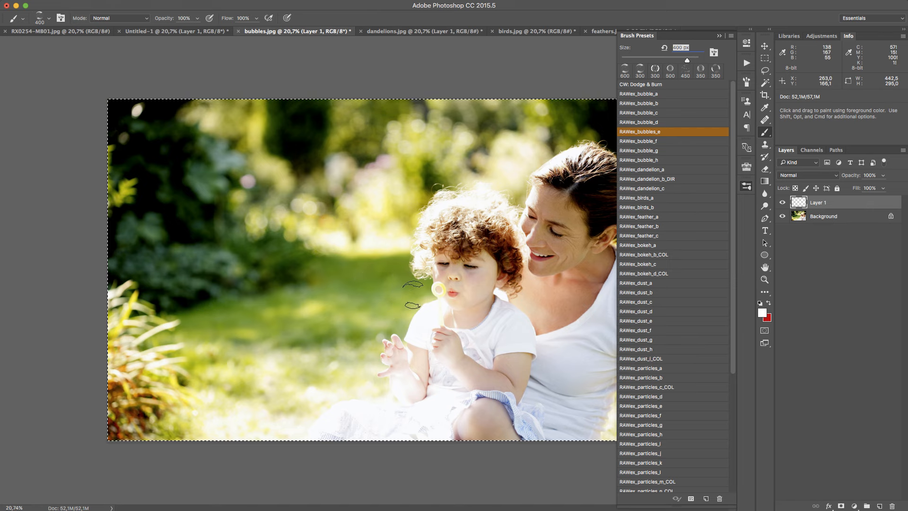
{"action": "left_click_drag", "start_coordinate": [403, 286], "coordinate": [255, 221]}
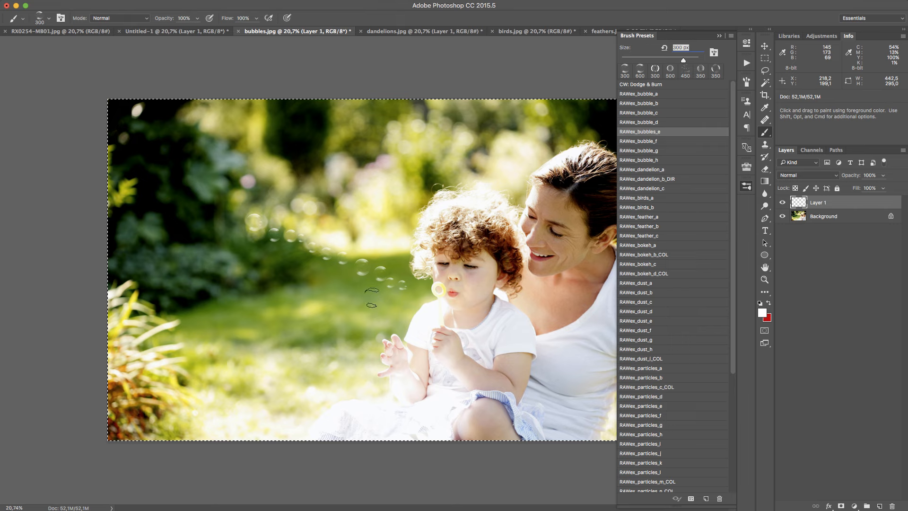
{"action": "key", "text": "super+z"}
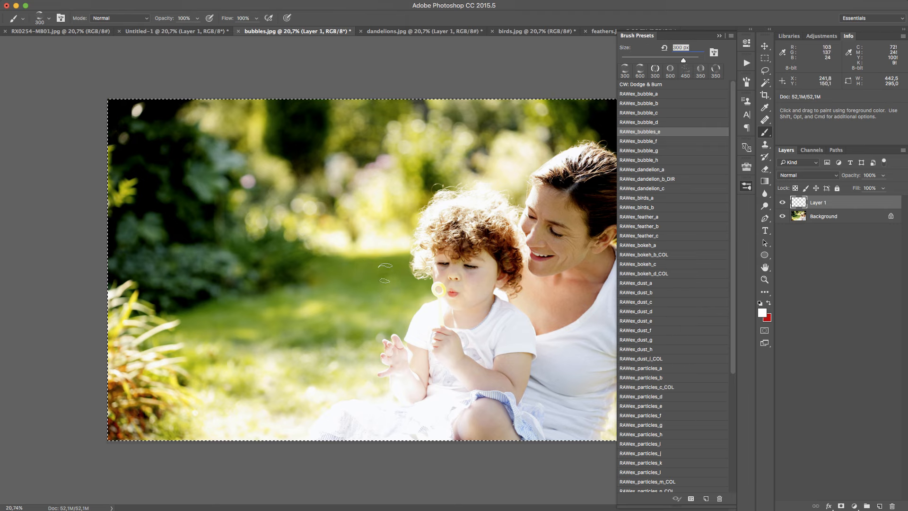
{"action": "left_click_drag", "start_coordinate": [384, 273], "coordinate": [217, 173]}
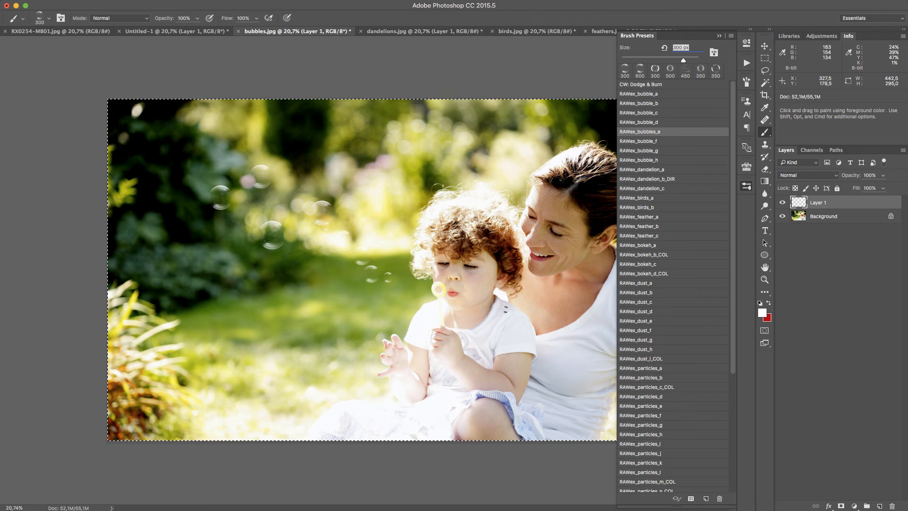
Examine the painted bubbles near the wand up close, then fit the whole bubbles.jpg photo in view
{"action": "key", "text": "z"}
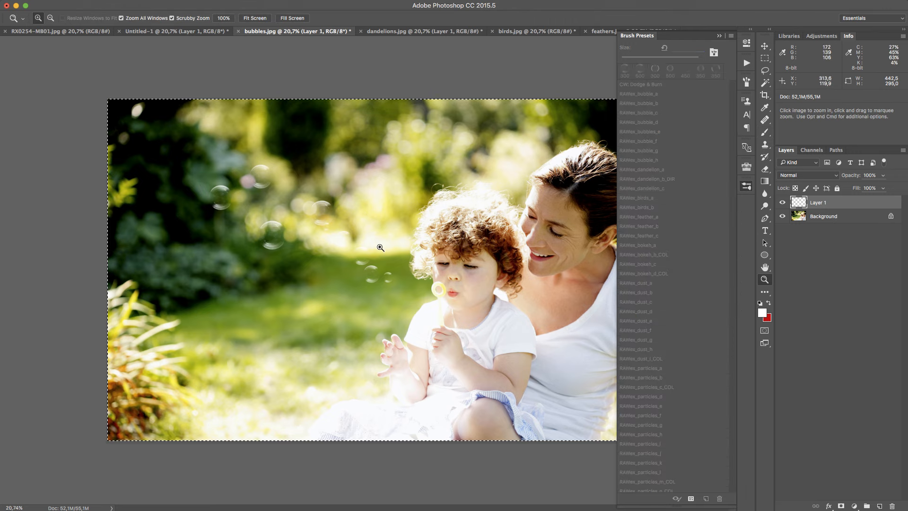
{"action": "left_click_drag", "start_coordinate": [384, 271], "coordinate": [448, 225]}
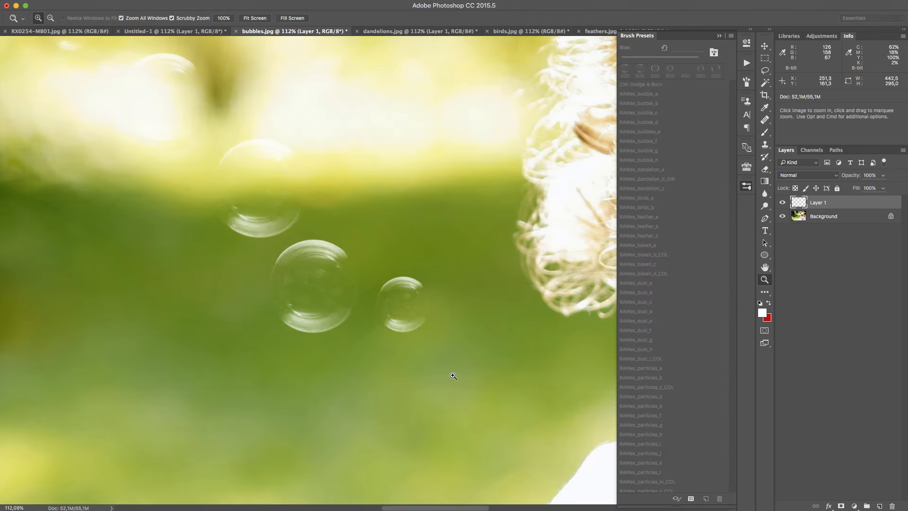
{"action": "left_click_drag", "start_coordinate": [464, 321], "coordinate": [381, 362]}
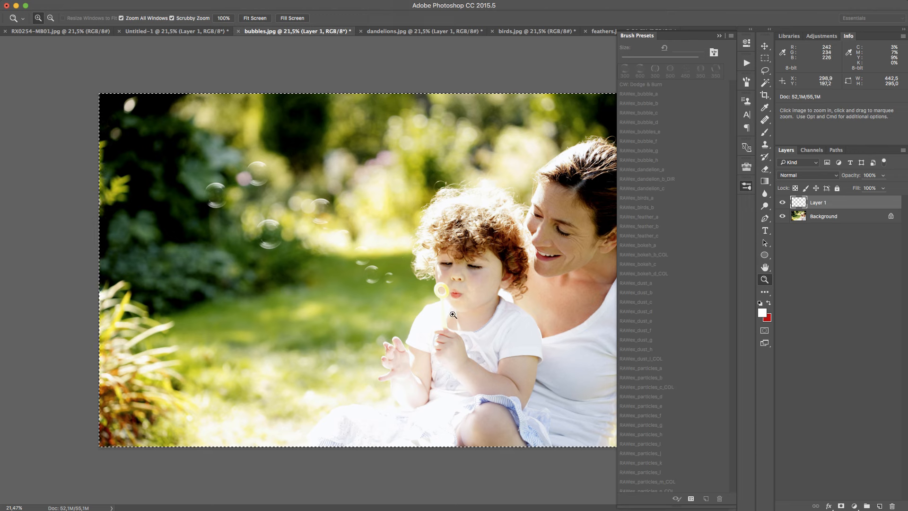
{"action": "left_click_drag", "start_coordinate": [382, 271], "coordinate": [406, 306]}
{"action": "key", "text": "super+0"}
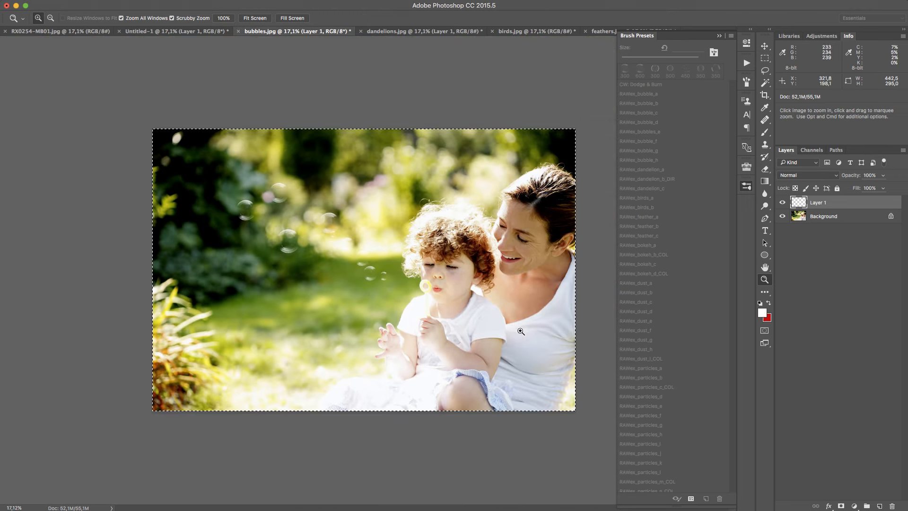
Choose the RAWex_dandelion_a brush and try several diagonal seed trails on the black Untitled-1 canvas, undoing them
{"action": "key", "text": "b"}
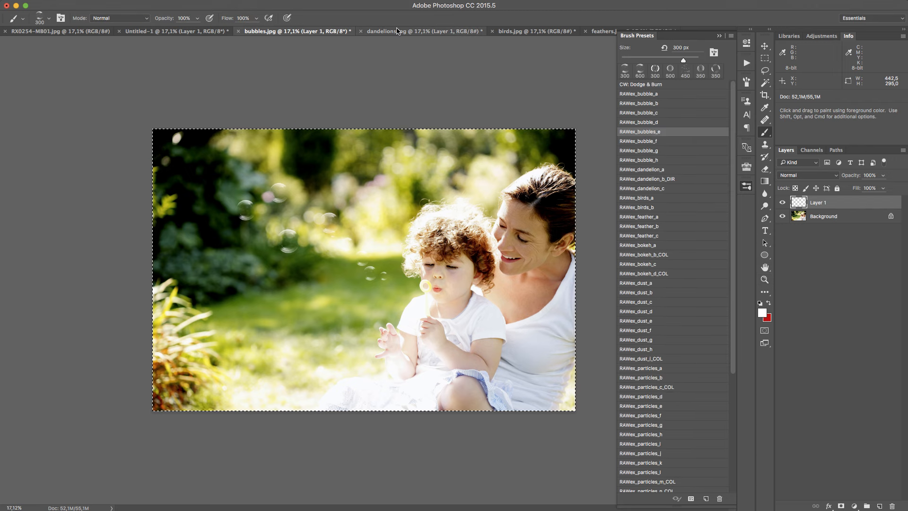
{"action": "left_click", "coordinate": [413, 32]}
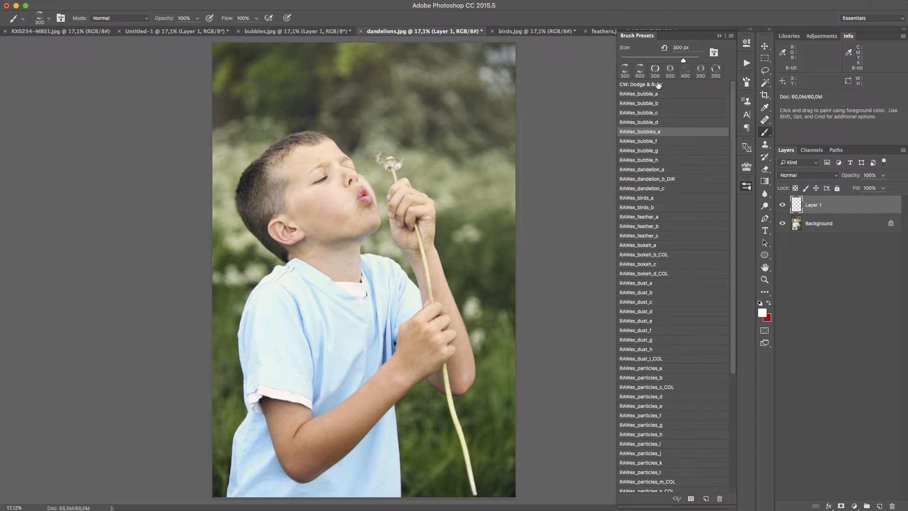
{"action": "left_click", "coordinate": [677, 170]}
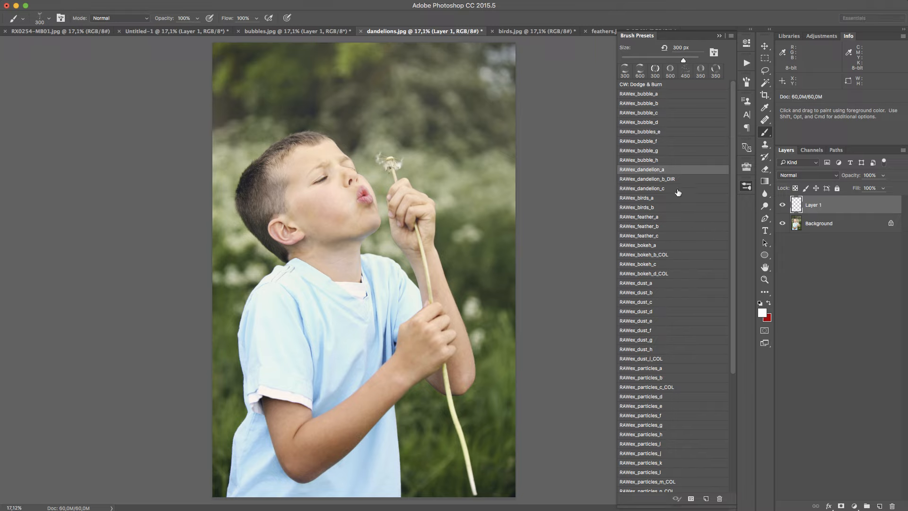
{"action": "left_click", "coordinate": [176, 31]}
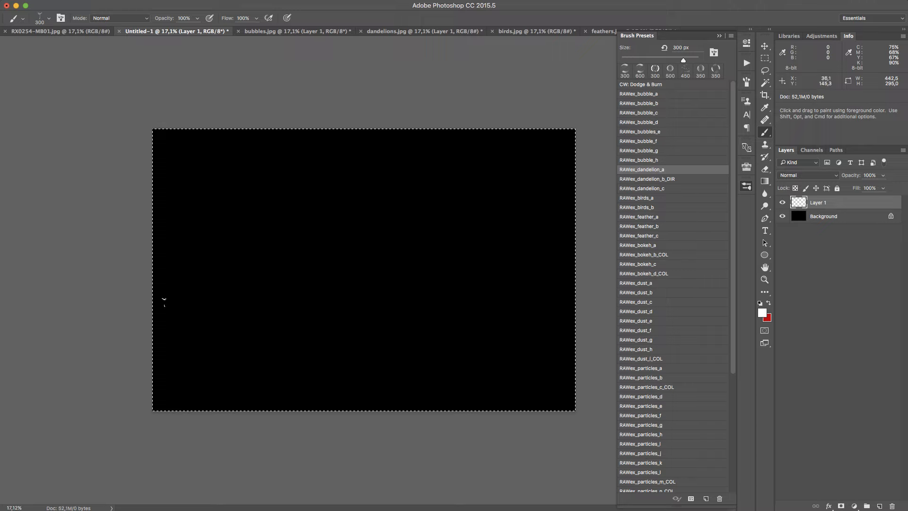
{"action": "mouse_move", "coordinate": [232, 273]}
{"action": "left_mouse_down"}
{"action": "mouse_move", "coordinate": [291, 204]}
{"action": "mouse_move", "coordinate": [342, 184]}
{"action": "left_mouse_up"}
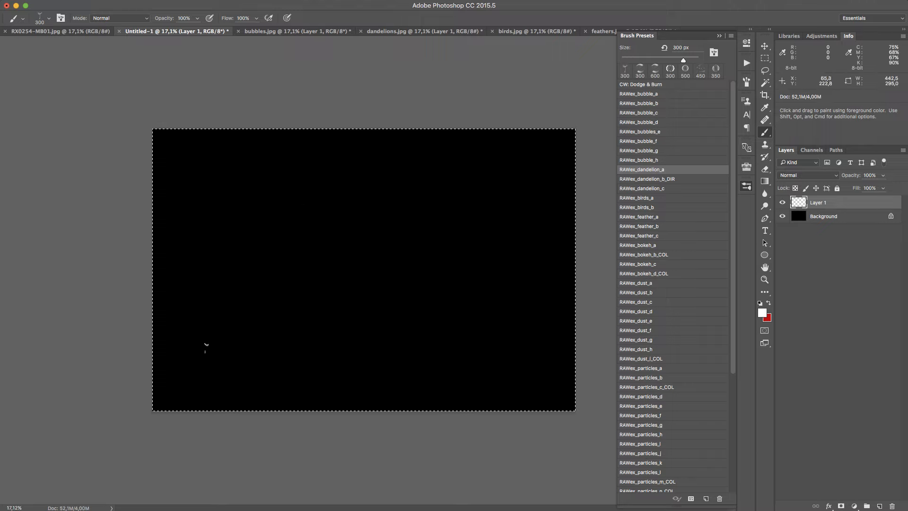
{"action": "left_click_drag", "start_coordinate": [225, 290], "coordinate": [333, 158]}
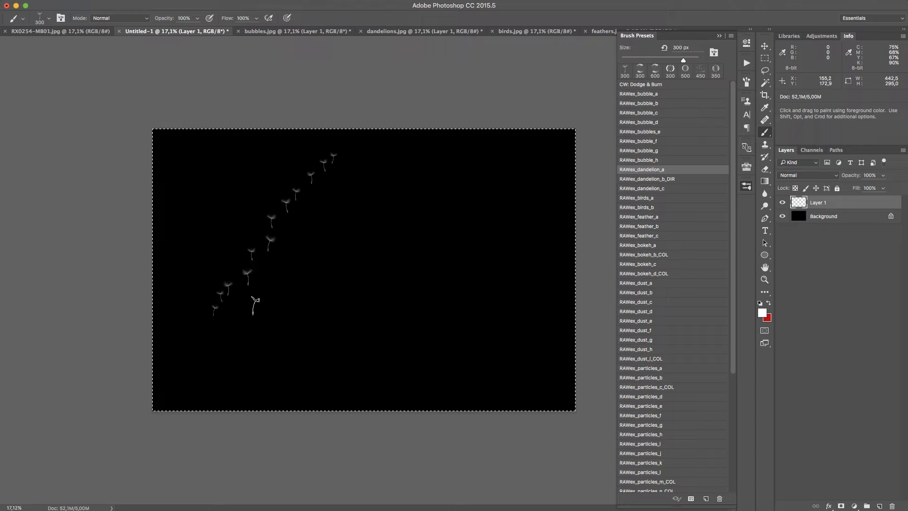
{"action": "left_click_drag", "start_coordinate": [205, 341], "coordinate": [261, 268]}
{"action": "left_click_drag", "start_coordinate": [352, 194], "coordinate": [404, 142]}
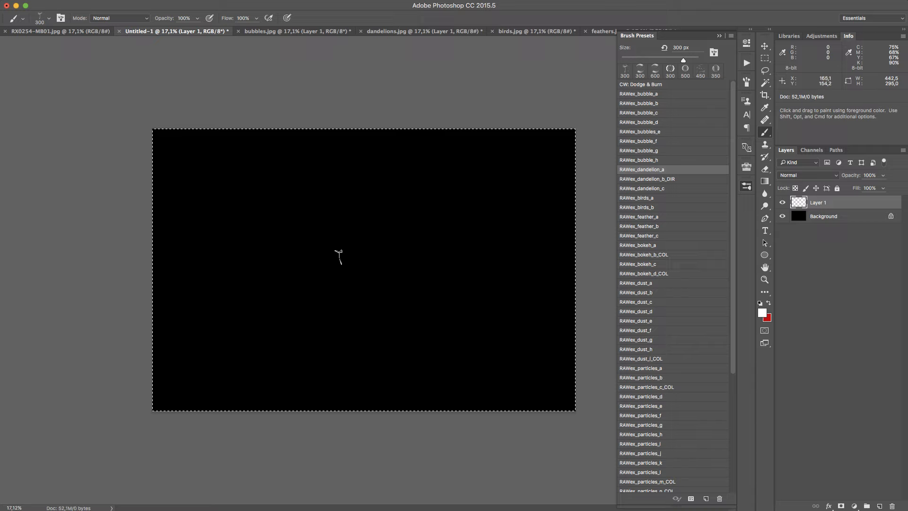
Choose the RAWex_dandelion_b_DIR brush at 250 px and try diagonal and circular seed trails on the black canvas, undoing them
{"action": "left_click", "coordinate": [682, 179]}
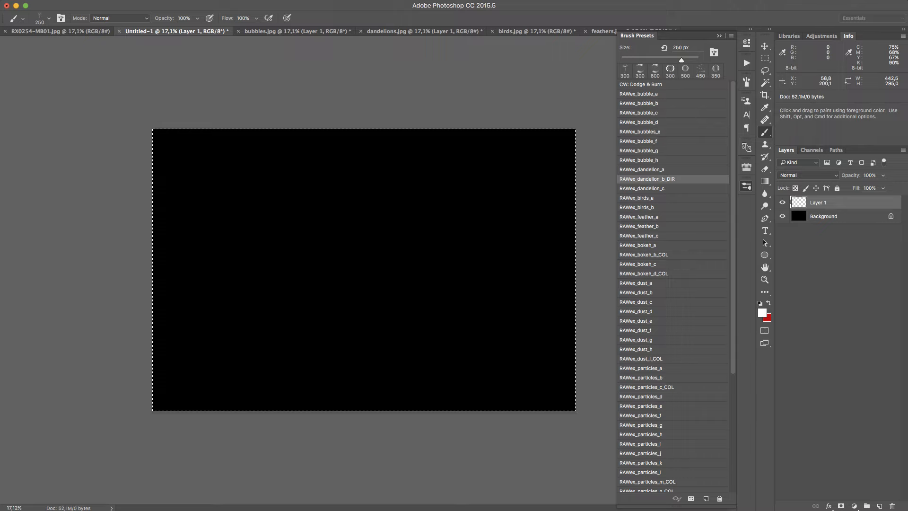
{"action": "left_click_drag", "start_coordinate": [206, 328], "coordinate": [319, 199]}
{"action": "left_click_drag", "start_coordinate": [272, 357], "coordinate": [407, 199]}
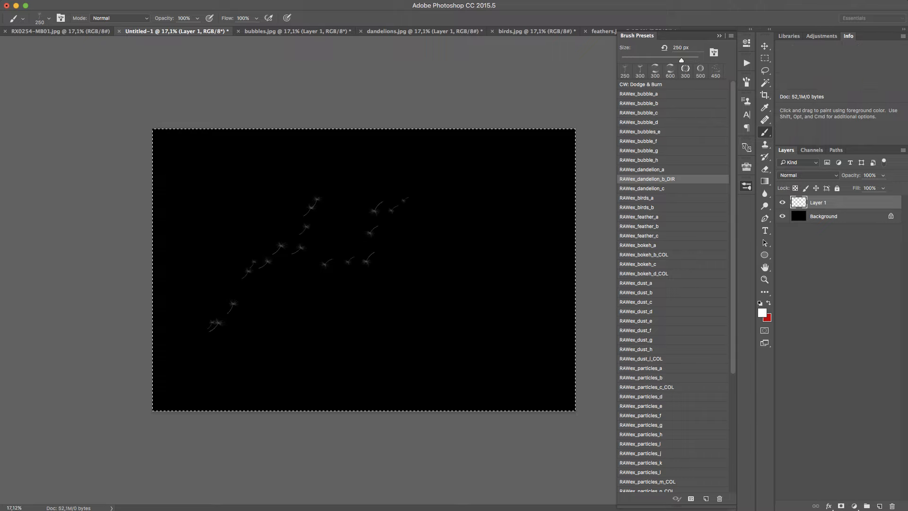
{"action": "mouse_move", "coordinate": [354, 361]}
{"action": "left_mouse_down"}
{"action": "mouse_move", "coordinate": [480, 194]}
{"action": "mouse_move", "coordinate": [513, 219]}
{"action": "mouse_move", "coordinate": [450, 317]}
{"action": "left_mouse_up"}
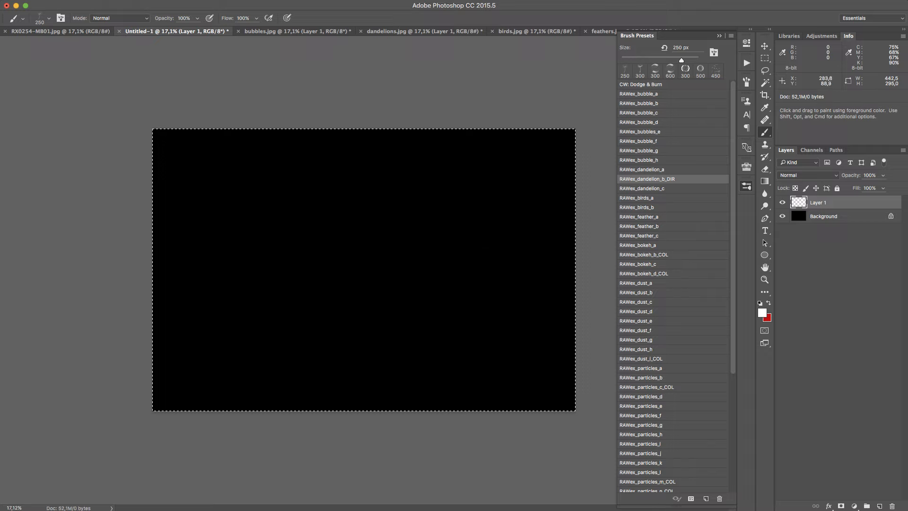
{"action": "left_click_drag", "start_coordinate": [343, 174], "coordinate": [317, 366]}
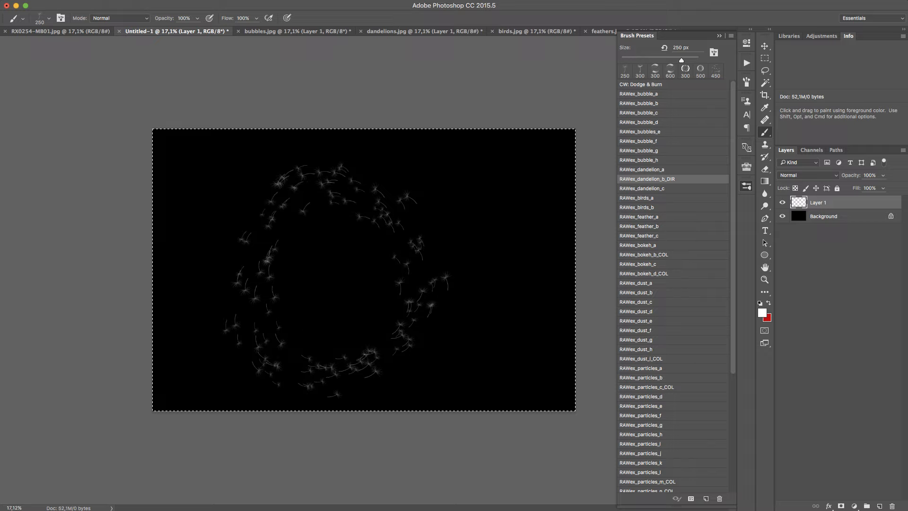
{"action": "mouse_move", "coordinate": [309, 255]}
{"action": "left_mouse_down"}
{"action": "mouse_move", "coordinate": [308, 295]}
{"action": "mouse_move", "coordinate": [359, 288]}
{"action": "mouse_move", "coordinate": [329, 274]}
{"action": "left_mouse_up"}
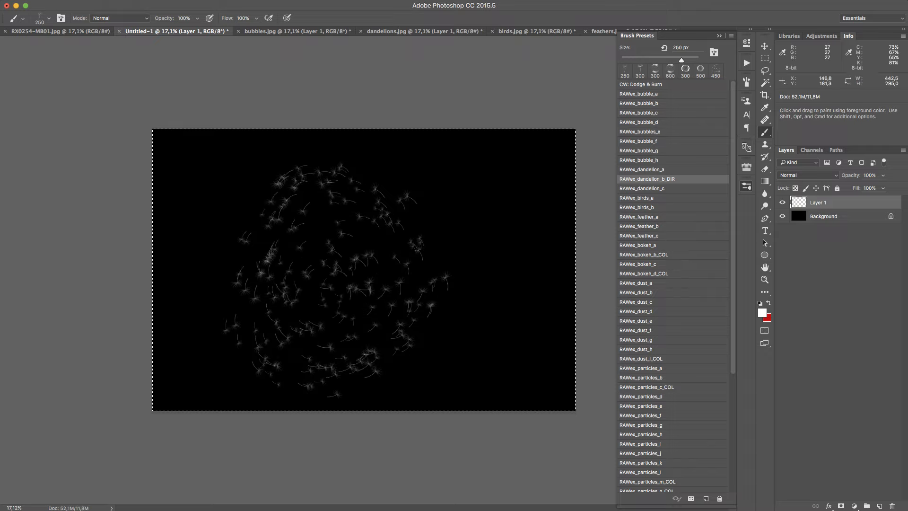
Paint a RAWex_dandelion_b_DIR seed trail in dandelions.jpg from the dandelion head up towards the dark trees, and check the seeds up close
{"action": "left_click", "coordinate": [418, 31]}
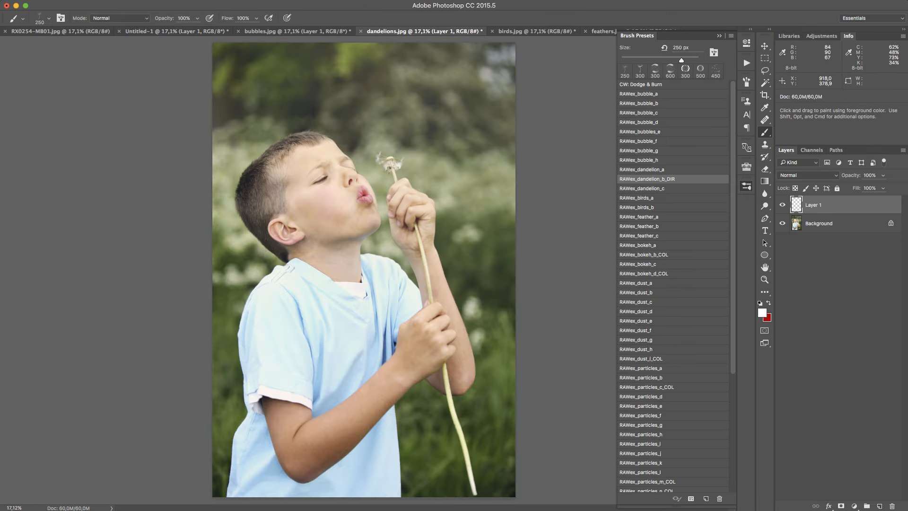
{"action": "mouse_move", "coordinate": [398, 143]}
{"action": "left_mouse_down"}
{"action": "mouse_move", "coordinate": [432, 122]}
{"action": "mouse_move", "coordinate": [461, 83]}
{"action": "left_mouse_up"}
{"action": "key", "text": "z"}
{"action": "left_click_drag", "start_coordinate": [407, 139], "coordinate": [480, 87]}
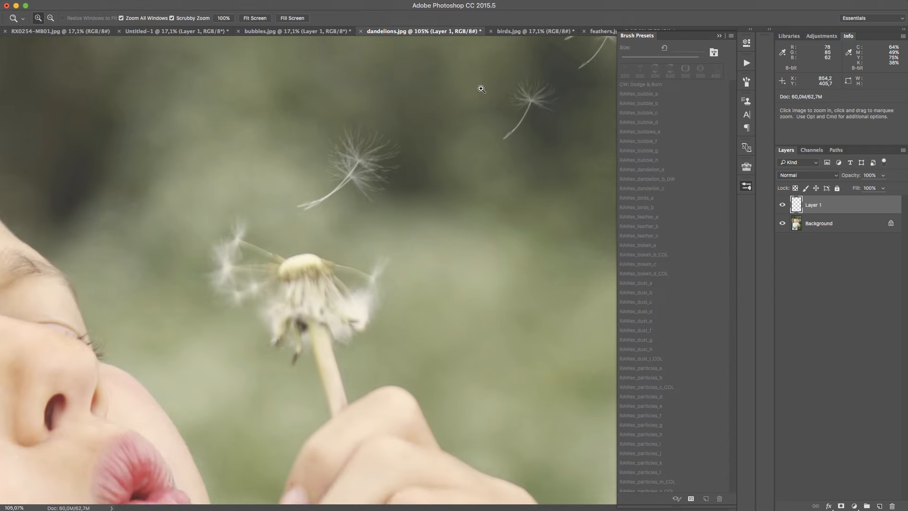
{"action": "left_click_drag", "start_coordinate": [384, 241], "coordinate": [358, 220]}
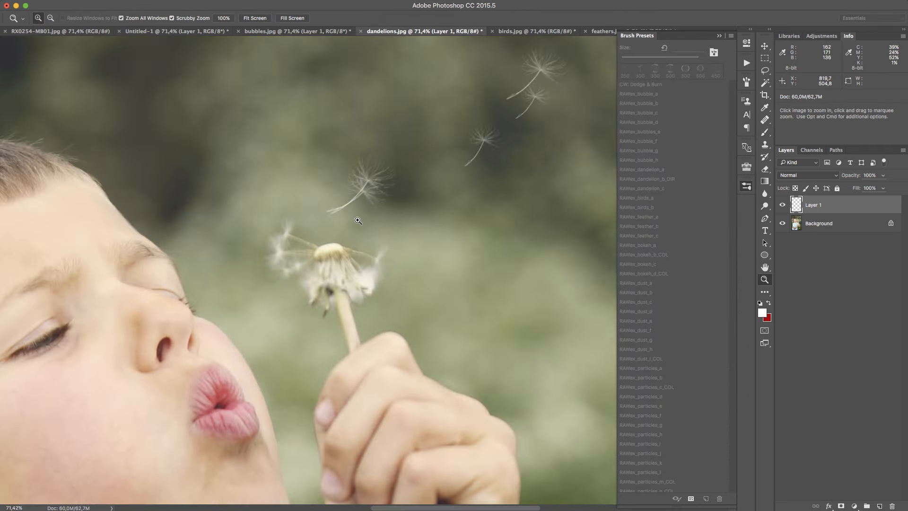
{"action": "left_click_drag", "start_coordinate": [382, 284], "coordinate": [382, 356]}
{"action": "left_click_drag", "start_coordinate": [453, 258], "coordinate": [420, 396]}
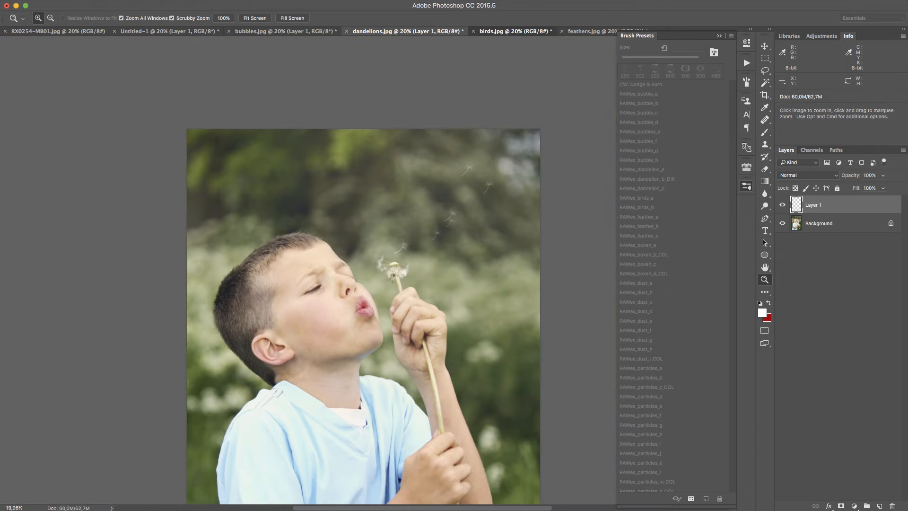
Switch to birds.jpg, choose the RAWex_birds_a brush at 400 px, add a new layer and hide the brush presets
{"action": "left_click", "coordinate": [523, 32]}
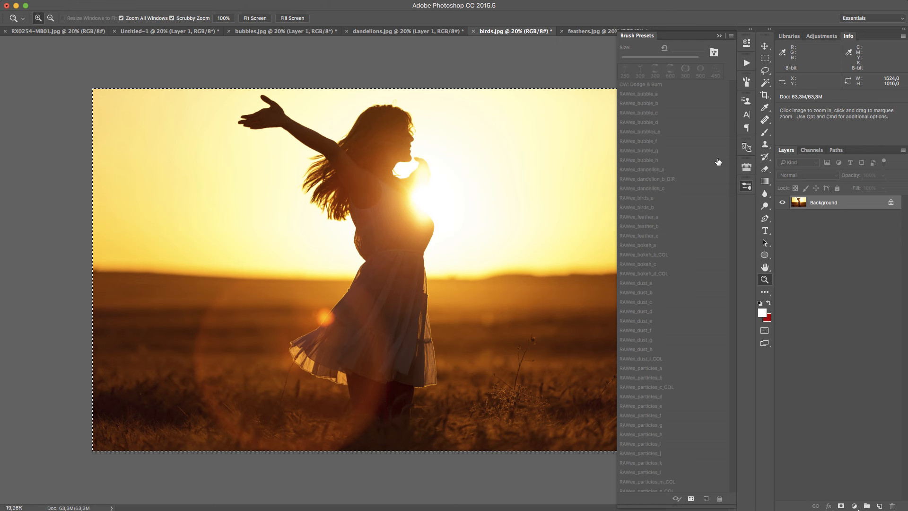
{"action": "key", "text": "b"}
{"action": "left_click", "coordinate": [674, 198]}
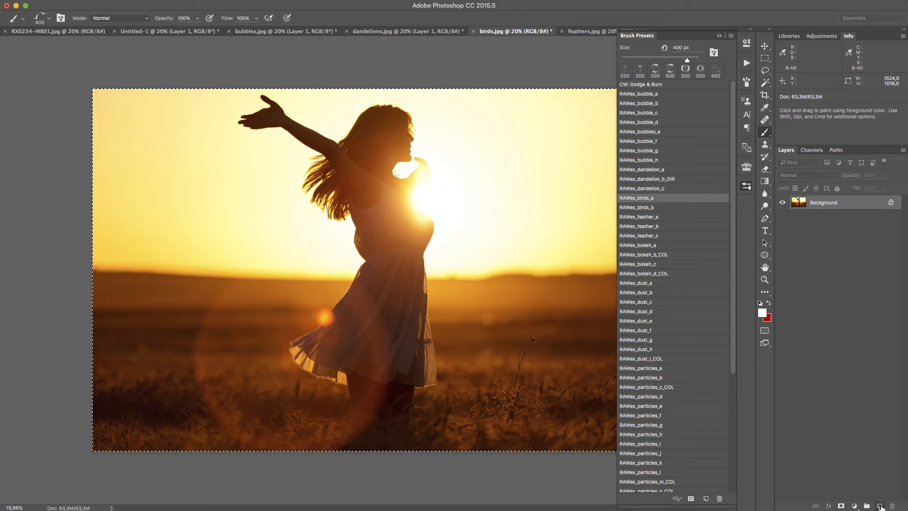
{"action": "left_click", "coordinate": [879, 506]}
{"action": "left_click", "coordinate": [745, 187]}
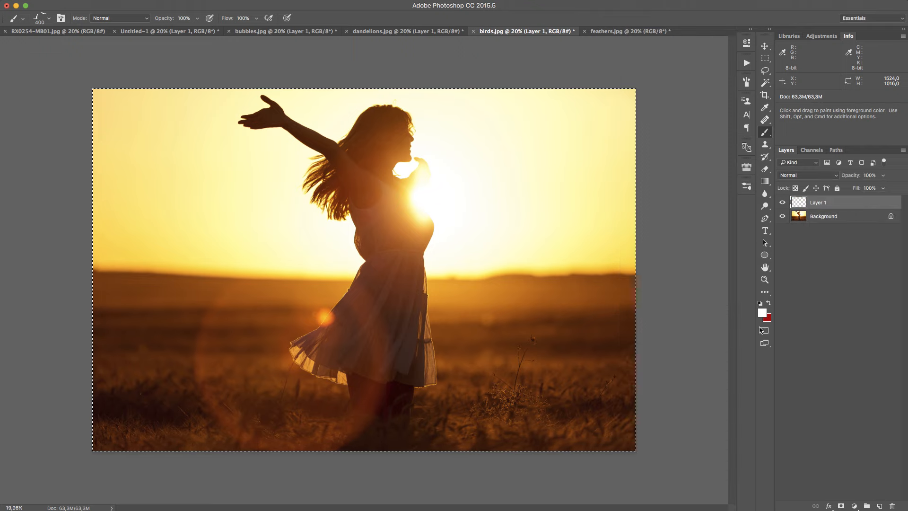
Sample a dark brown from the field as the foreground colour and paint a bird trail rising from beside the sun across the sky
{"action": "left_click", "coordinate": [574, 344], "text": "alt"}
{"action": "mouse_move", "coordinate": [575, 344]}
{"action": "left_mouse_down", "text": "alt"}
{"action": "mouse_move", "coordinate": [162, 379]}
{"action": "mouse_move", "coordinate": [137, 416]}
{"action": "mouse_move", "coordinate": [156, 404]}
{"action": "left_mouse_up", "text": "alt"}
{"action": "left_click_drag", "start_coordinate": [452, 181], "coordinate": [584, 122]}
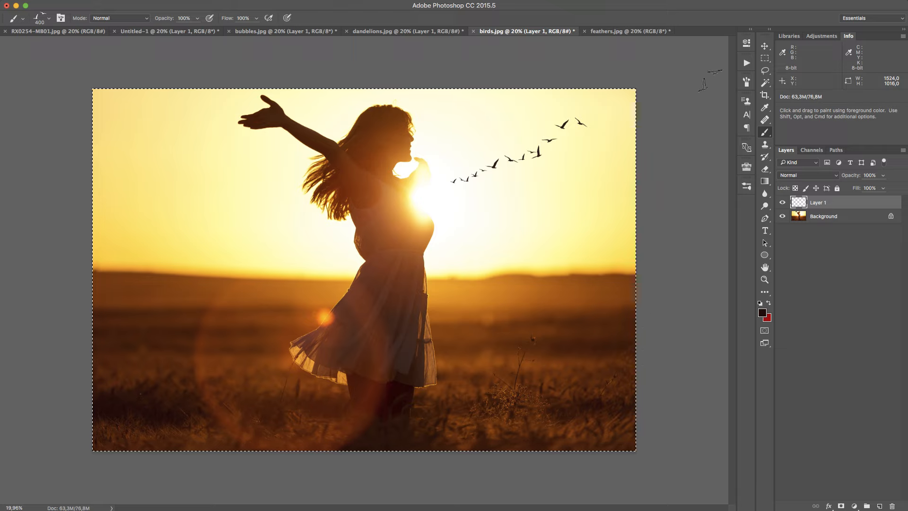
Compare the photo with and without the birds on Layer 1, and examine the bird trail up close
{"action": "left_click", "coordinate": [783, 203]}
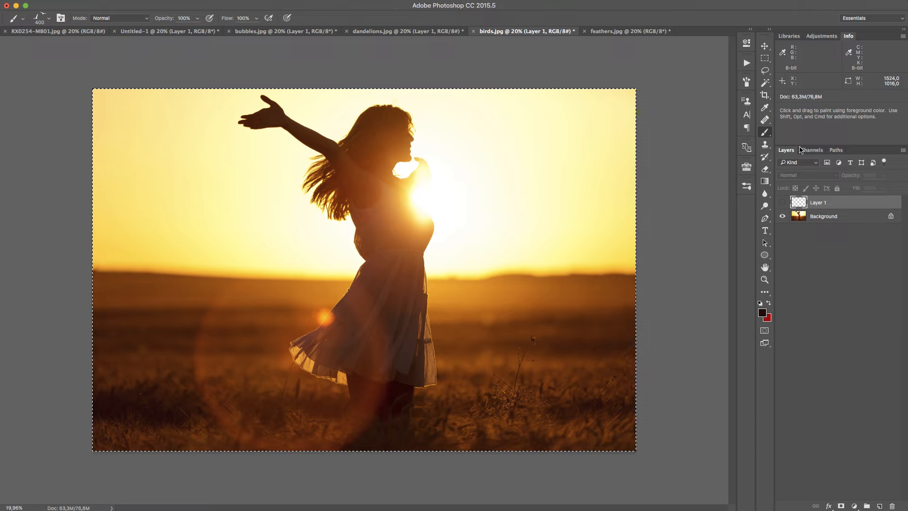
{"action": "left_click", "coordinate": [783, 202]}
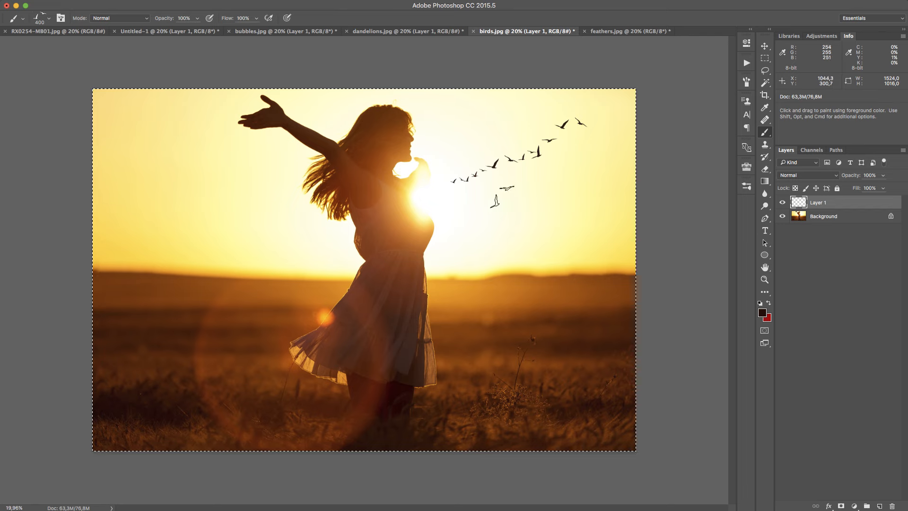
{"action": "key", "text": "z"}
{"action": "left_click_drag", "start_coordinate": [481, 184], "coordinate": [536, 194]}
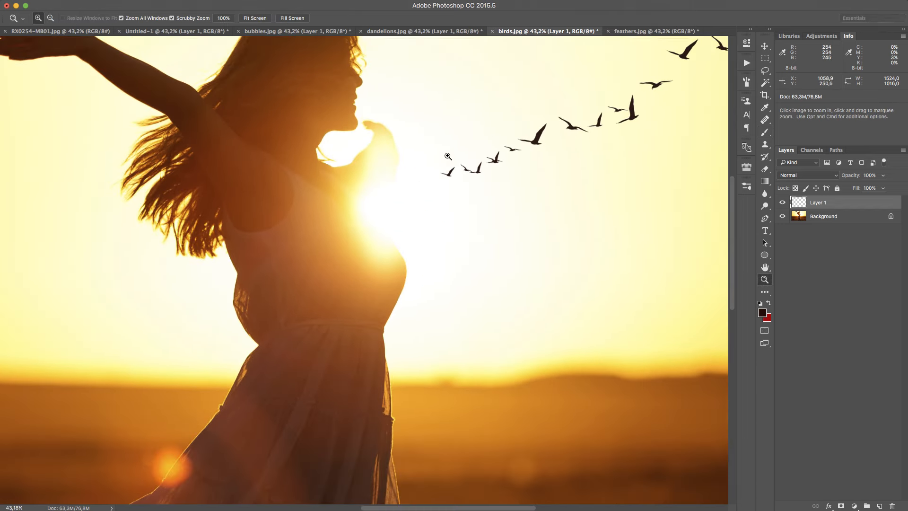
{"action": "left_click", "coordinate": [497, 185], "text": "alt"}
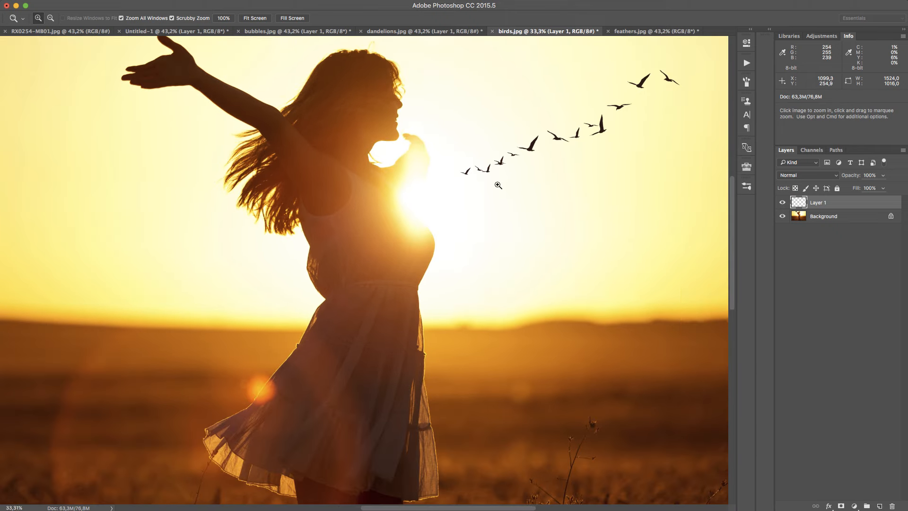
{"action": "left_click_drag", "start_coordinate": [545, 152], "coordinate": [489, 216]}
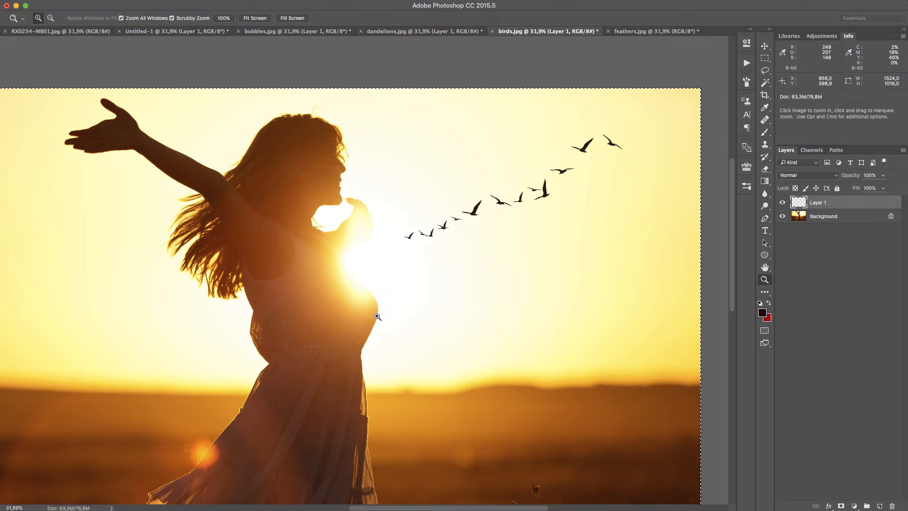
{"action": "left_click_drag", "start_coordinate": [434, 229], "coordinate": [417, 230]}
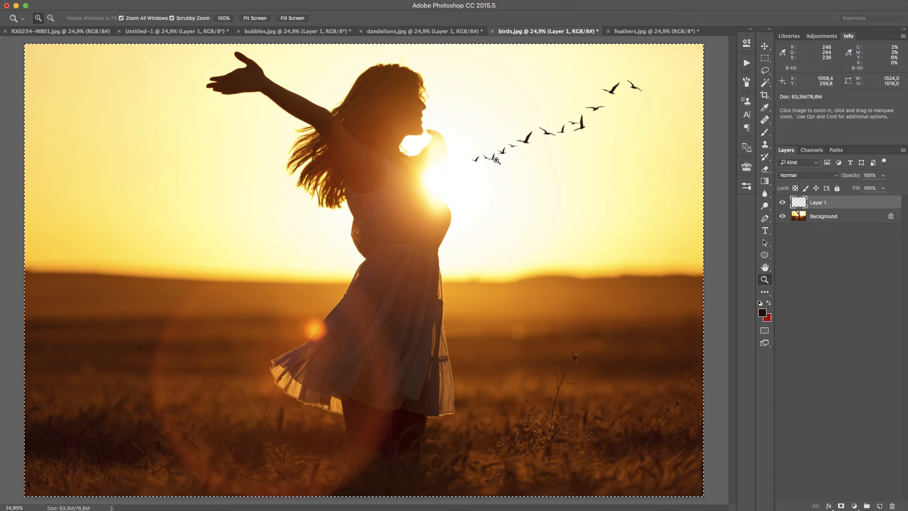
Hide Layer 1 and compare the Red, Green and Blue channels of birds.jpg, ending on the Blue channel
{"action": "left_click", "coordinate": [783, 203]}
{"action": "left_click", "coordinate": [812, 150]}
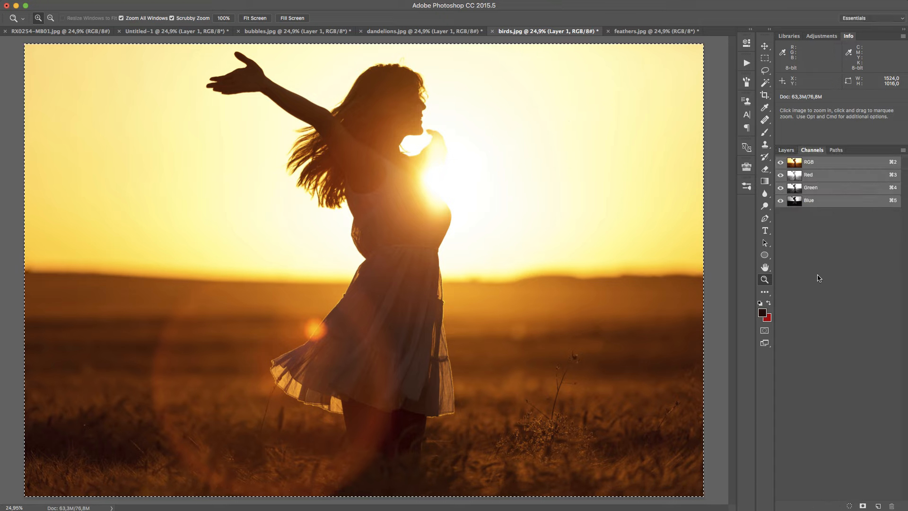
{"action": "left_click", "coordinate": [854, 173]}
{"action": "left_click", "coordinate": [835, 189]}
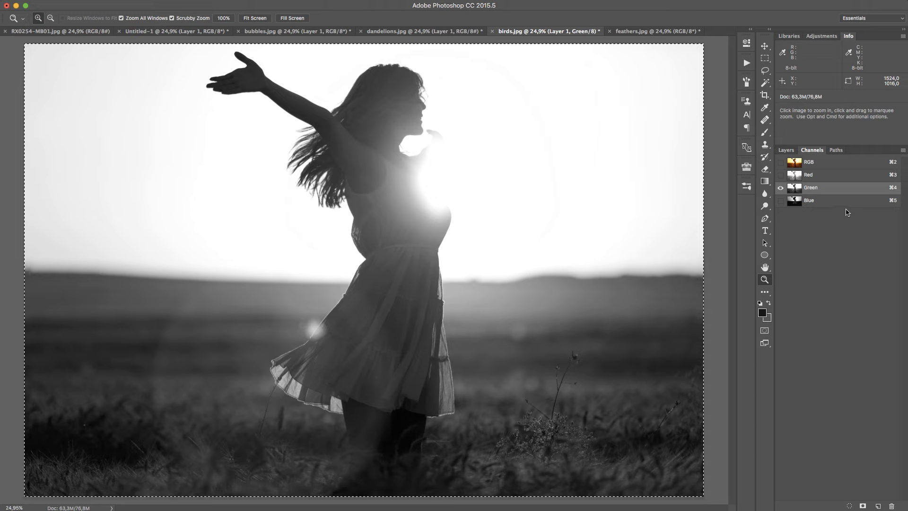
{"action": "left_click", "coordinate": [856, 200]}
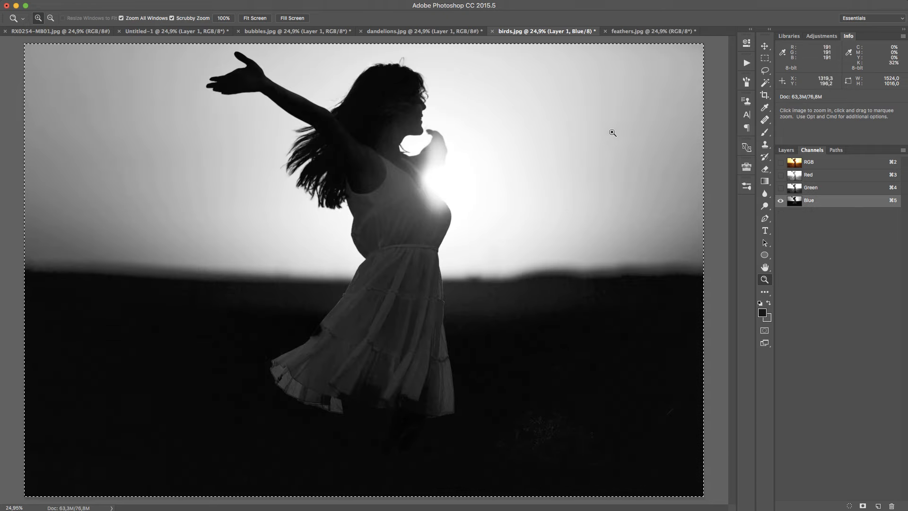
Load the Blue channel's bright areas as a selection
{"action": "left_click_drag", "start_coordinate": [610, 134], "coordinate": [579, 155]}
{"action": "left_click_drag", "start_coordinate": [436, 219], "coordinate": [567, 148]}
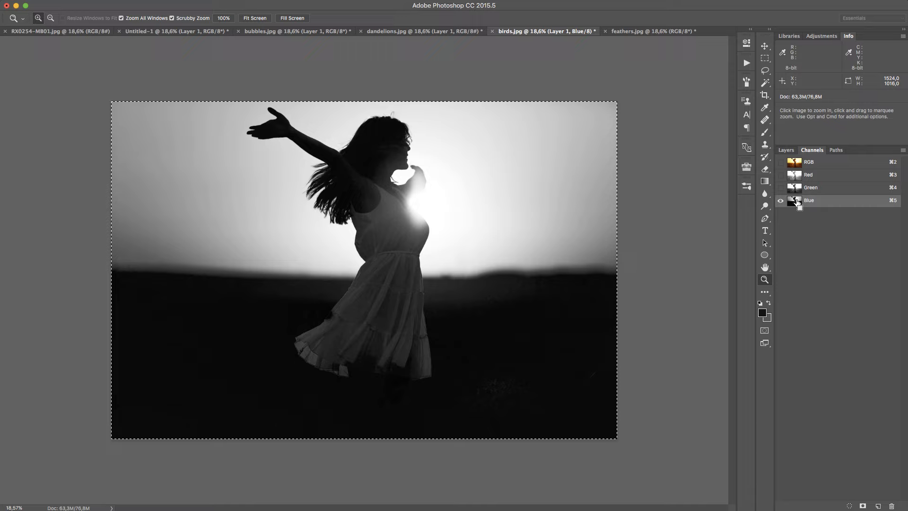
{"action": "left_click", "coordinate": [798, 203], "text": "super"}
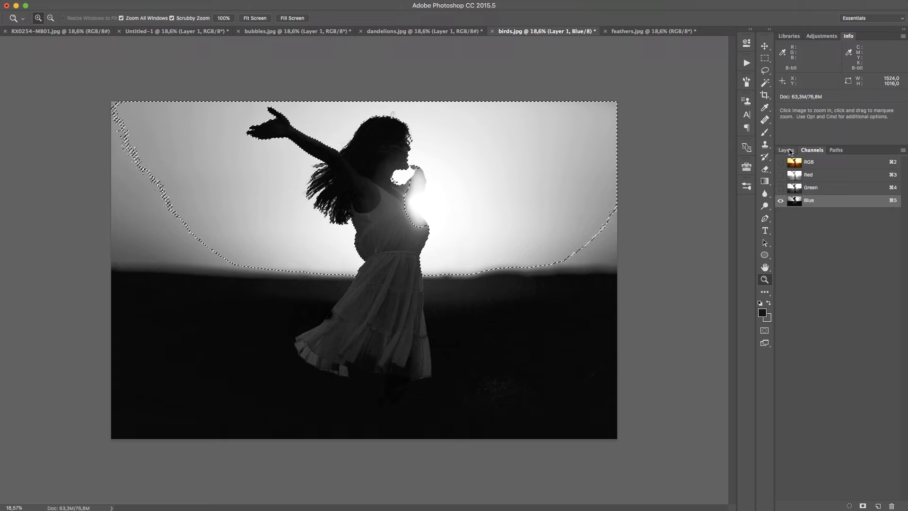
Add a layer mask to Layer 1 from the loaded Blue channel selection and make the layer visible again
{"action": "left_click", "coordinate": [784, 151]}
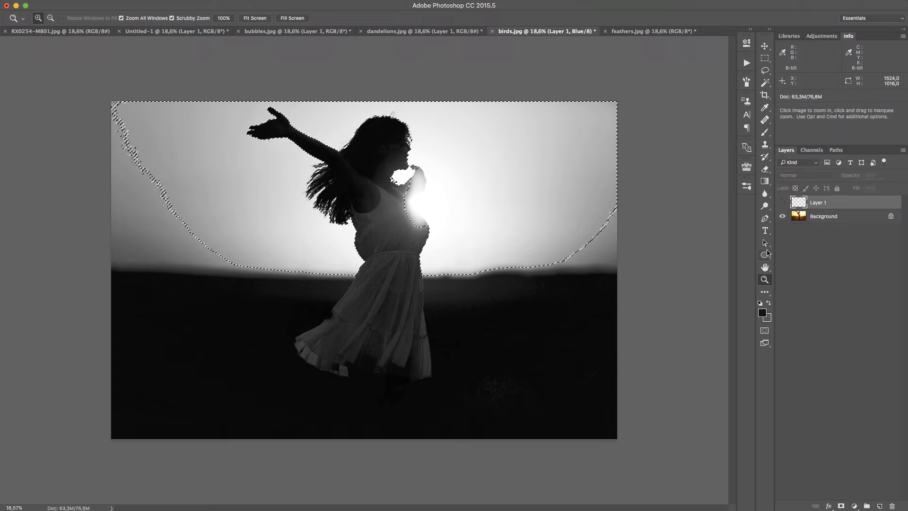
{"action": "left_click", "coordinate": [841, 506]}
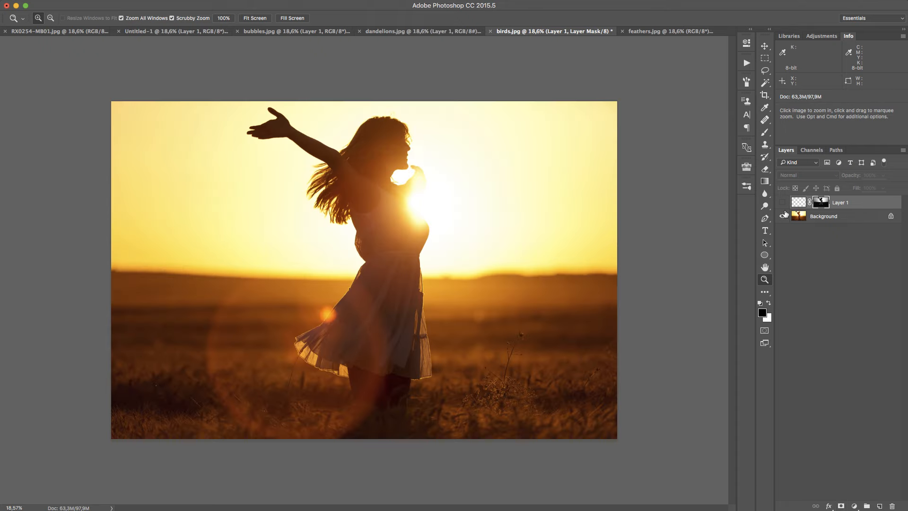
{"action": "left_click", "coordinate": [782, 202]}
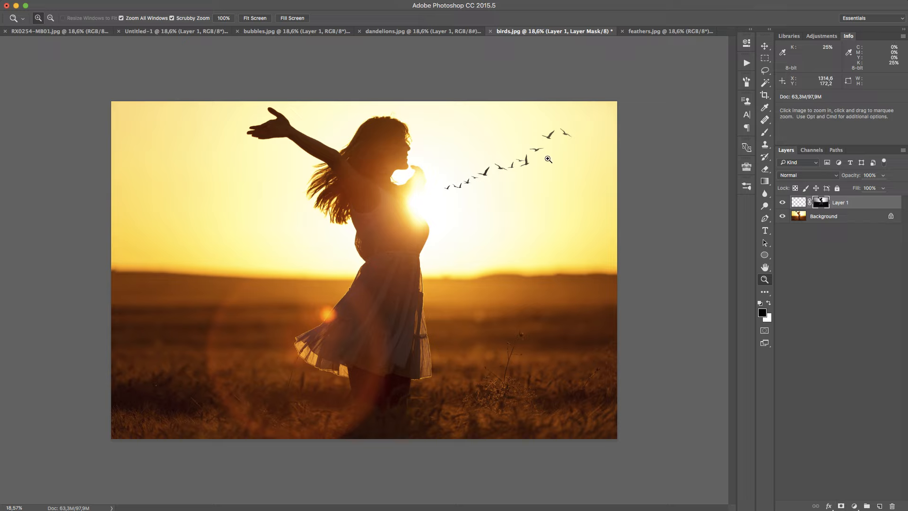
Invert the Layer 1 mask so the birds fade towards the sun, and inspect the fading along the trail
{"action": "left_click_drag", "start_coordinate": [562, 131], "coordinate": [624, 106]}
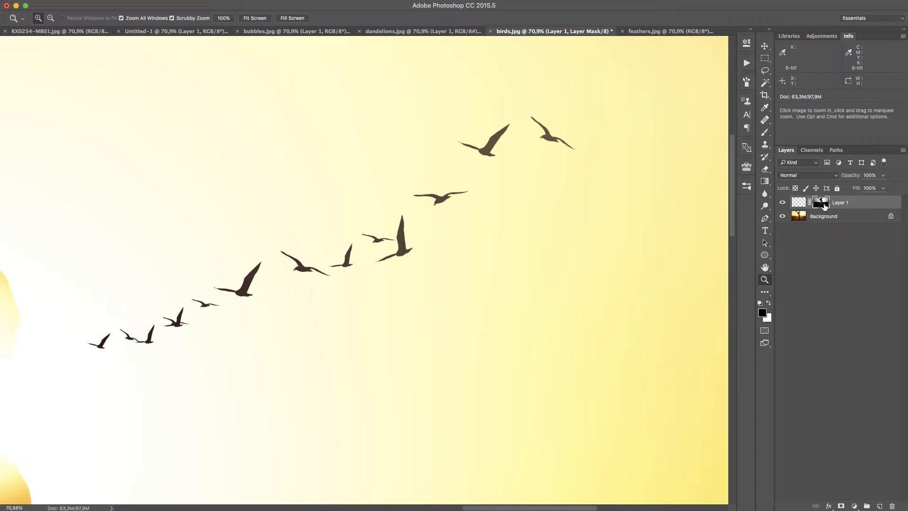
{"action": "key", "text": "super+i"}
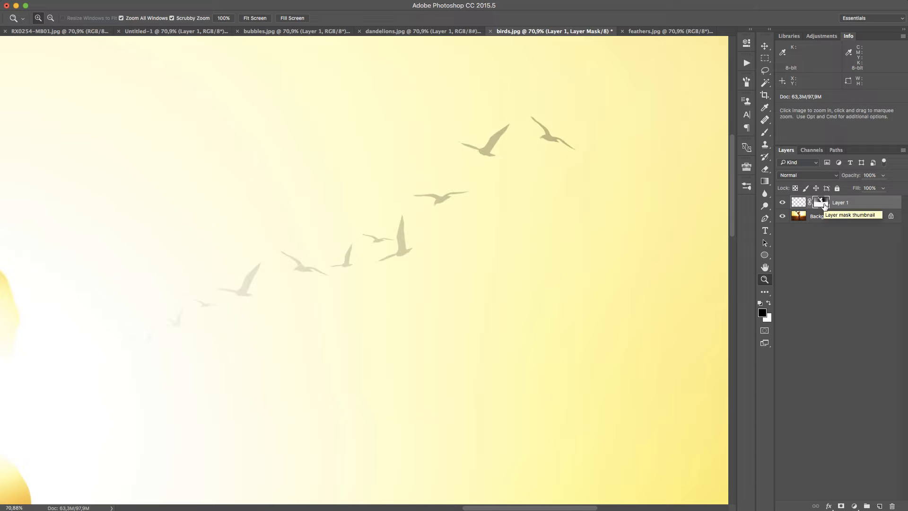
{"action": "left_click_drag", "start_coordinate": [448, 224], "coordinate": [431, 246]}
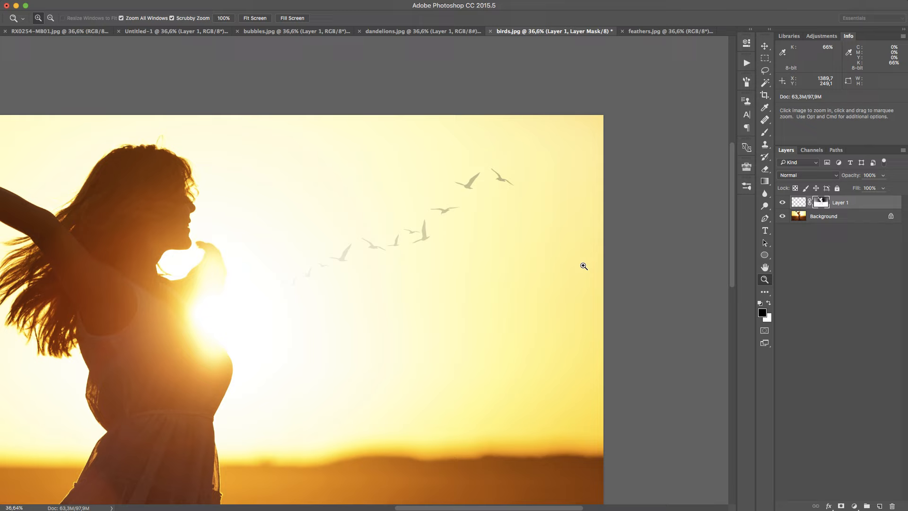
{"action": "left_click_drag", "start_coordinate": [465, 205], "coordinate": [448, 221]}
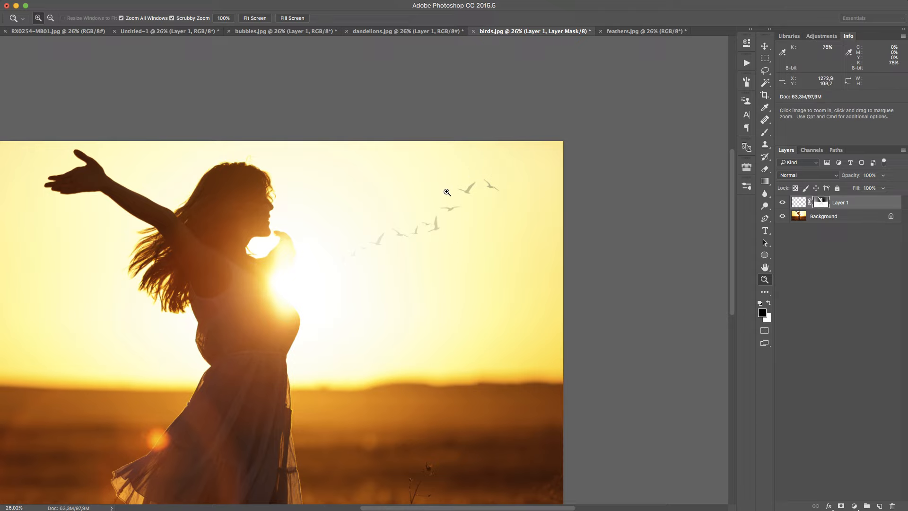
Brighten the Layer 1 mask with a Levels adjustment, setting the white input level to 73
{"action": "left_click", "coordinate": [67, 0]}
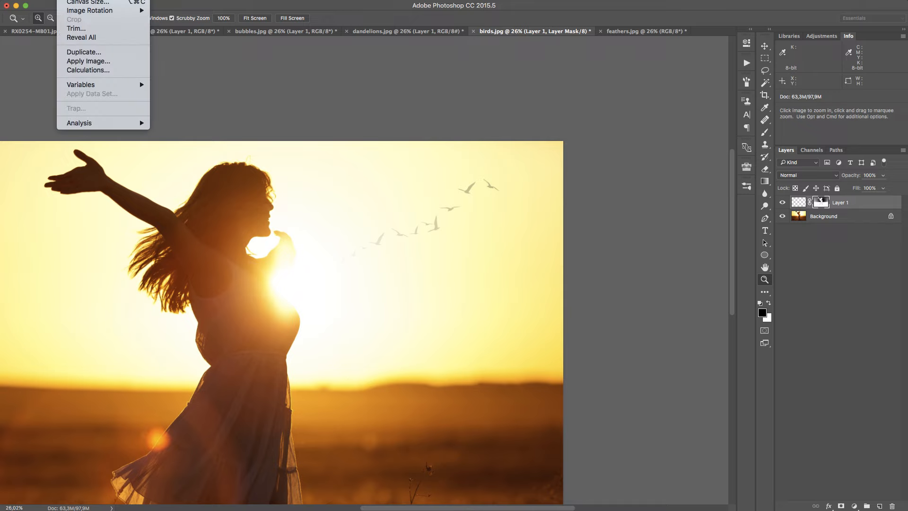
{"action": "mouse_move", "coordinate": [85, 0]}
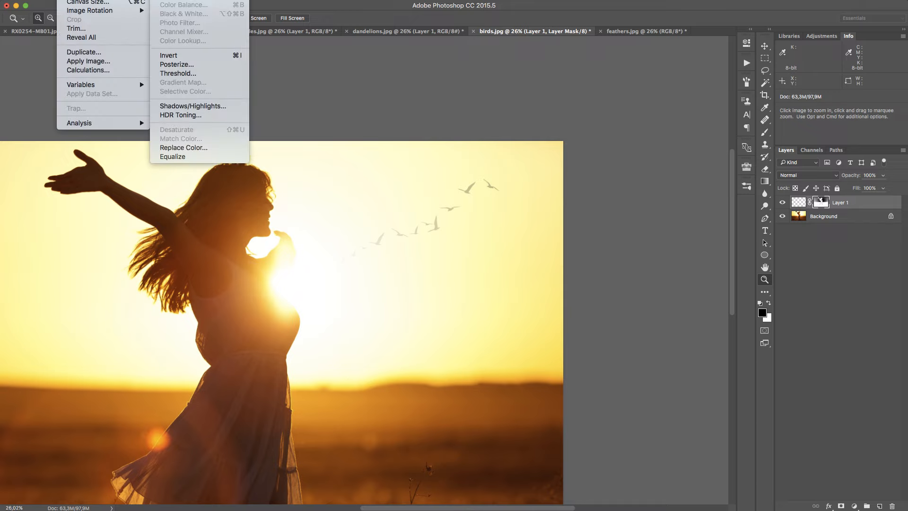
{"action": "left_click", "coordinate": [171, 0]}
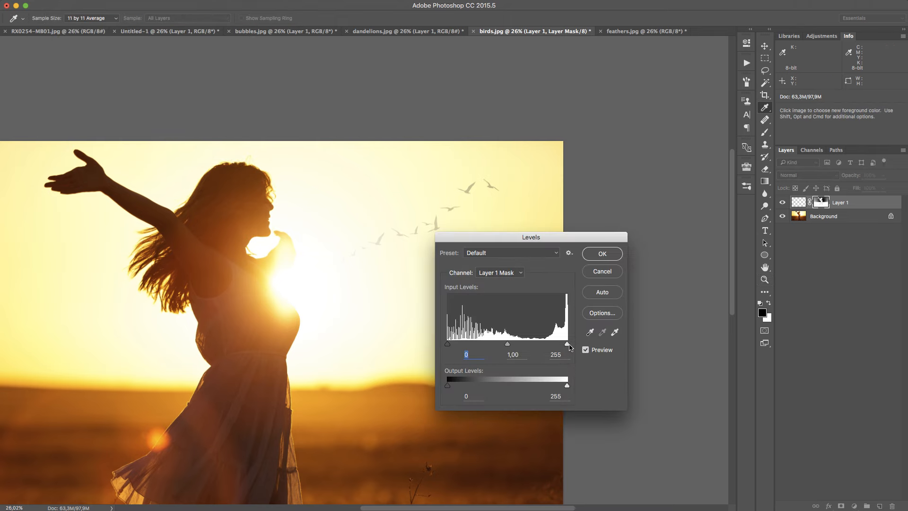
{"action": "left_click_drag", "start_coordinate": [567, 347], "coordinate": [495, 344]}
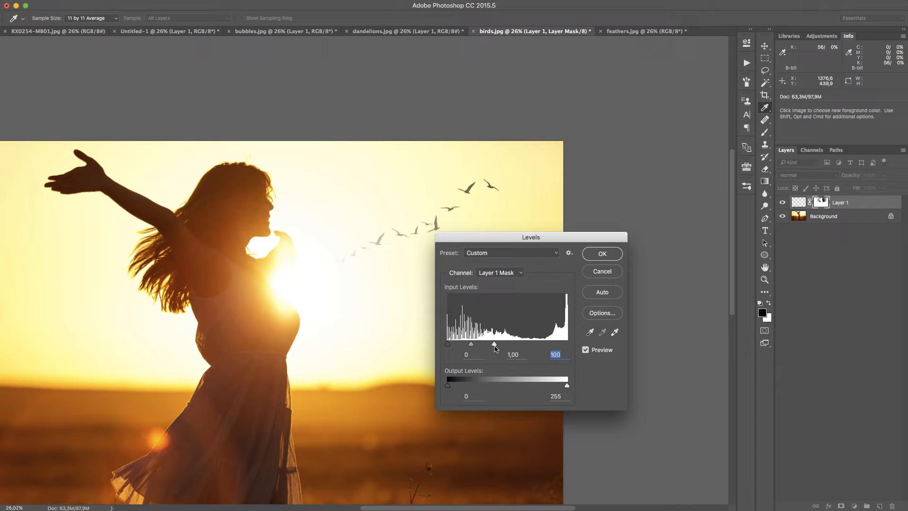
{"action": "left_click_drag", "start_coordinate": [495, 348], "coordinate": [480, 348]}
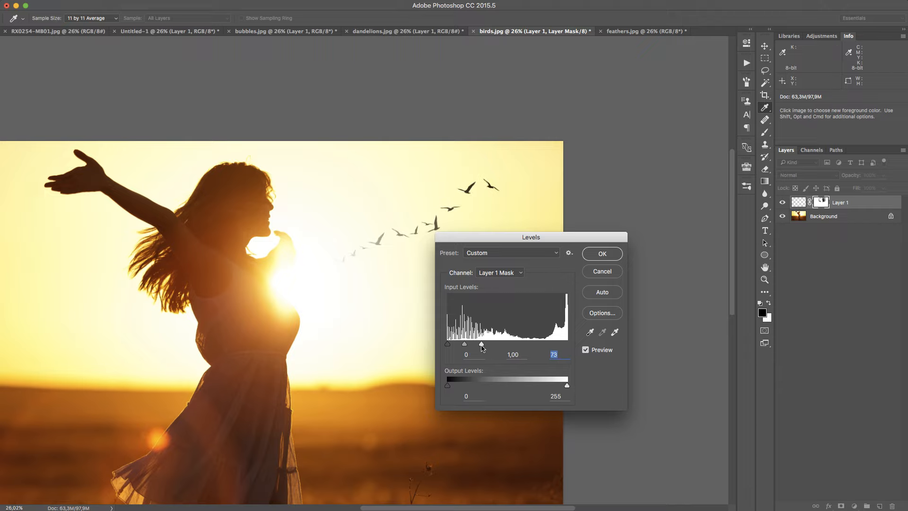
{"action": "left_click", "coordinate": [613, 256]}
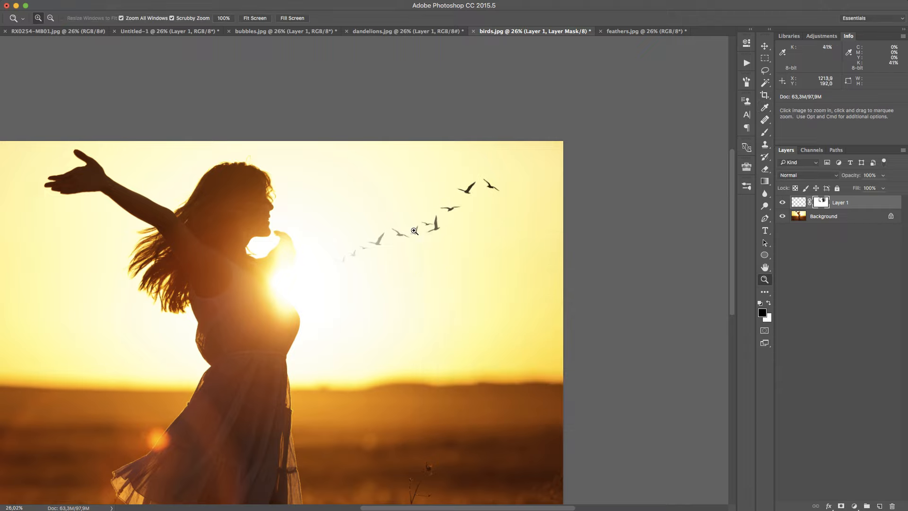
Compare the birds with the Layer 1 mask disabled and enabled, and examine the blended result in the whole photo
{"action": "left_click_drag", "start_coordinate": [386, 257], "coordinate": [320, 289]}
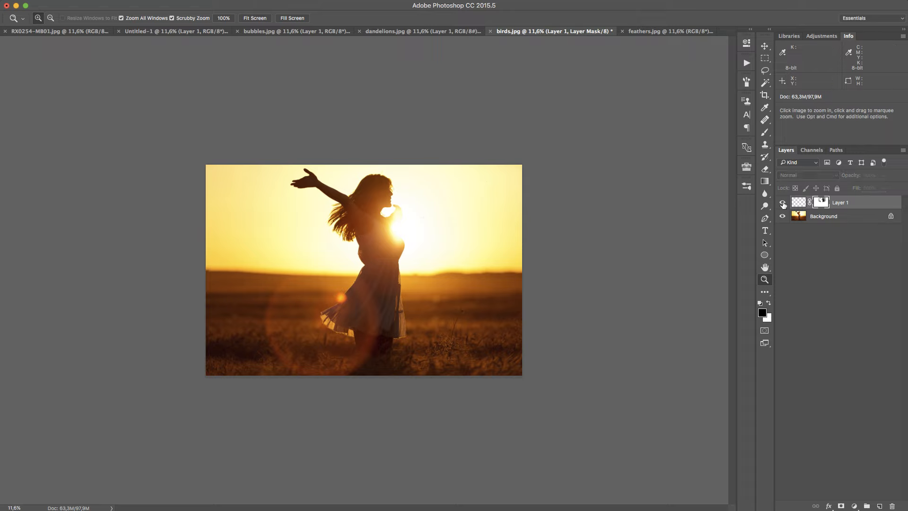
{"action": "right_click", "coordinate": [820, 202]}
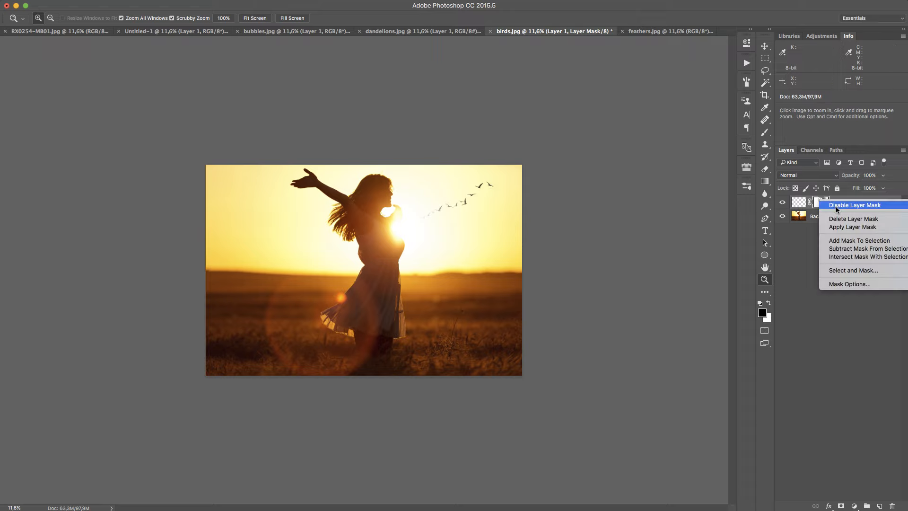
{"action": "left_click", "coordinate": [837, 206]}
{"action": "right_click", "coordinate": [820, 202]}
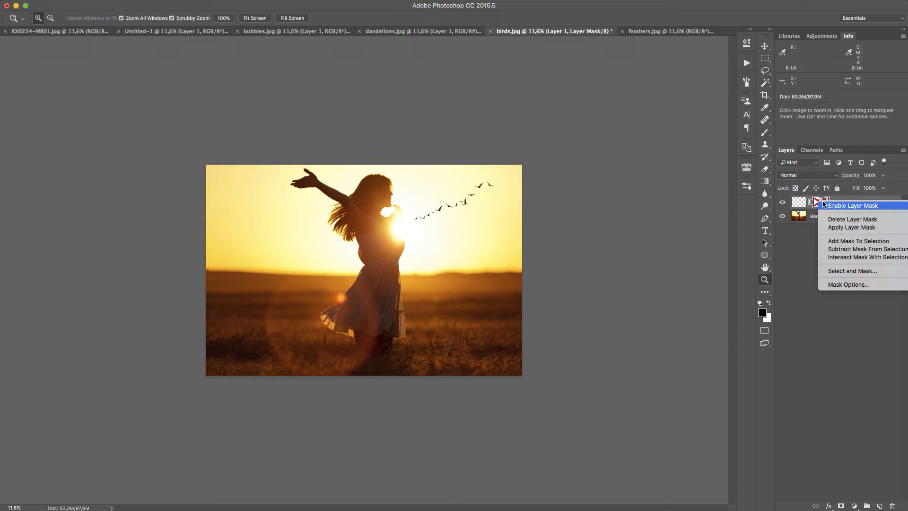
{"action": "left_click", "coordinate": [835, 205]}
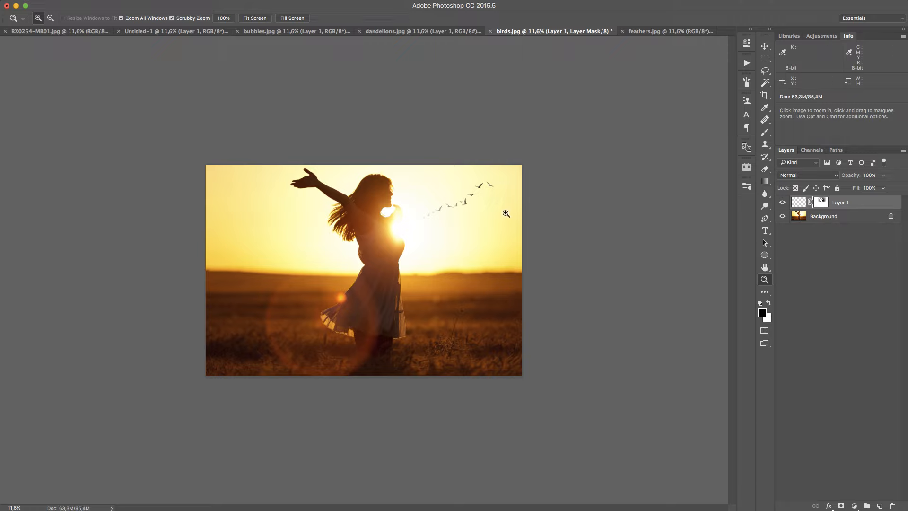
{"action": "left_click_drag", "start_coordinate": [575, 270], "coordinate": [558, 271]}
{"action": "left_click_drag", "start_coordinate": [362, 238], "coordinate": [395, 235]}
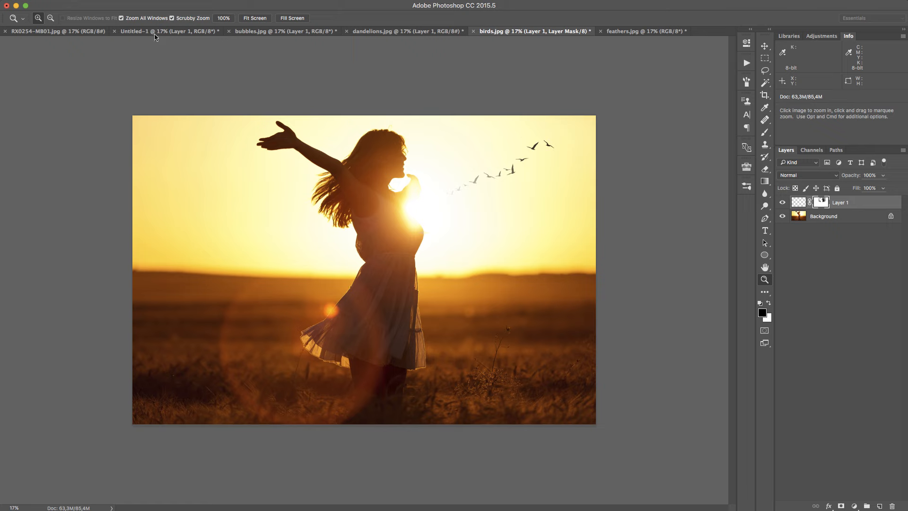
{"action": "key", "text": "super+plus"}
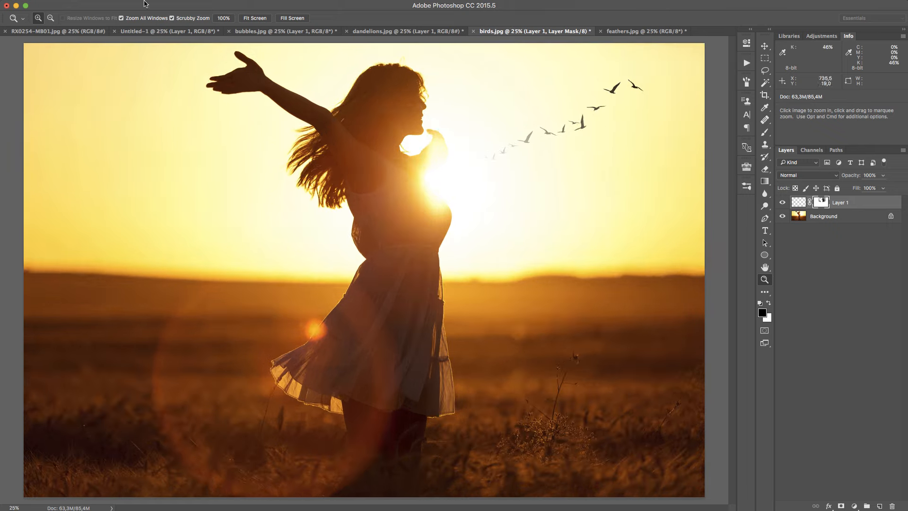
Switch to Untitled-1 and paint a flock of red birds across Layer 1 with the 400 px bird brush
{"action": "left_click", "coordinate": [151, 31]}
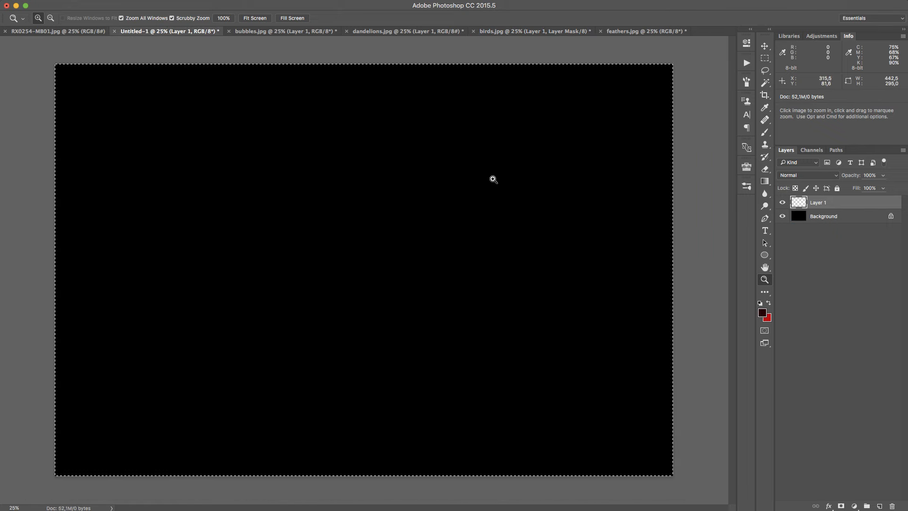
{"action": "key", "text": "b"}
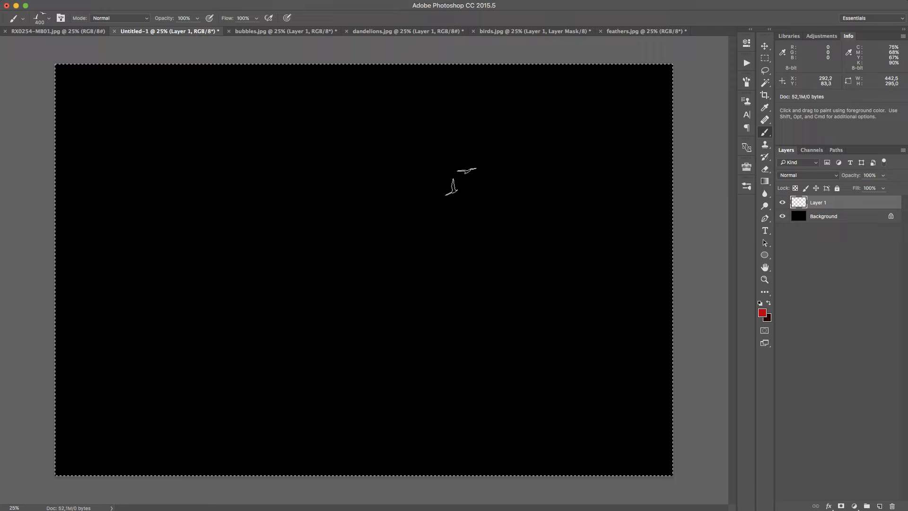
{"action": "key", "text": "x"}
{"action": "mouse_move", "coordinate": [158, 189]}
{"action": "left_mouse_down"}
{"action": "mouse_move", "coordinate": [342, 223]}
{"action": "mouse_move", "coordinate": [386, 253]}
{"action": "mouse_move", "coordinate": [331, 296]}
{"action": "mouse_move", "coordinate": [203, 274]}
{"action": "mouse_move", "coordinate": [338, 286]}
{"action": "mouse_move", "coordinate": [314, 250]}
{"action": "mouse_move", "coordinate": [204, 234]}
{"action": "mouse_move", "coordinate": [263, 211]}
{"action": "mouse_move", "coordinate": [184, 225]}
{"action": "mouse_move", "coordinate": [310, 213]}
{"action": "left_mouse_up"}
Enlarge the bird brush up to 1300 px, paint larger red birds over the flock, and clear Layer 1
{"action": "key", "text": "bracketright"}
{"action": "key", "text": "bracketright"}
{"action": "key", "text": "bracketright"}
{"action": "key", "text": "bracketright"}
{"action": "key", "text": "bracketright"}
{"action": "key", "text": "bracketright"}
{"action": "key", "text": "bracketright"}
{"action": "key", "text": "bracketright"}
{"action": "key", "text": "bracketright"}
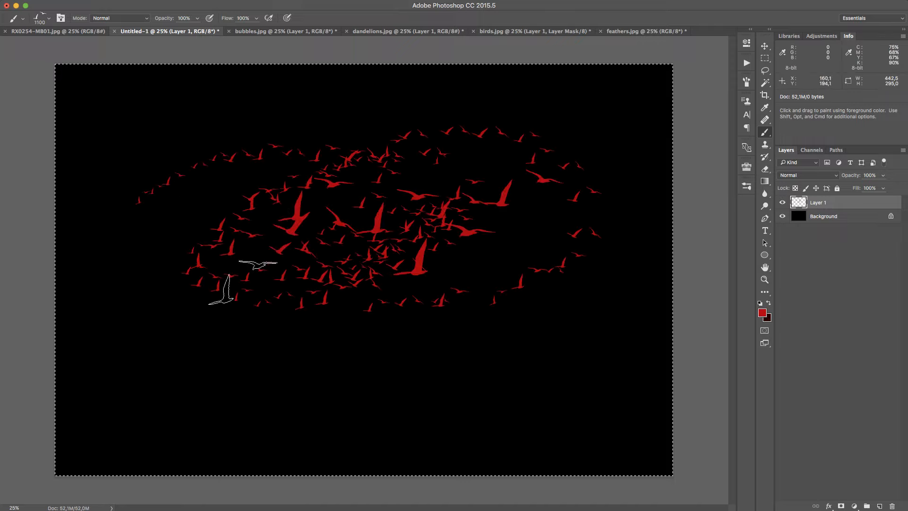
{"action": "mouse_move", "coordinate": [244, 279]}
{"action": "left_mouse_down"}
{"action": "mouse_move", "coordinate": [193, 173]}
{"action": "mouse_move", "coordinate": [551, 177]}
{"action": "mouse_move", "coordinate": [324, 215]}
{"action": "mouse_move", "coordinate": [284, 340]}
{"action": "left_mouse_up"}
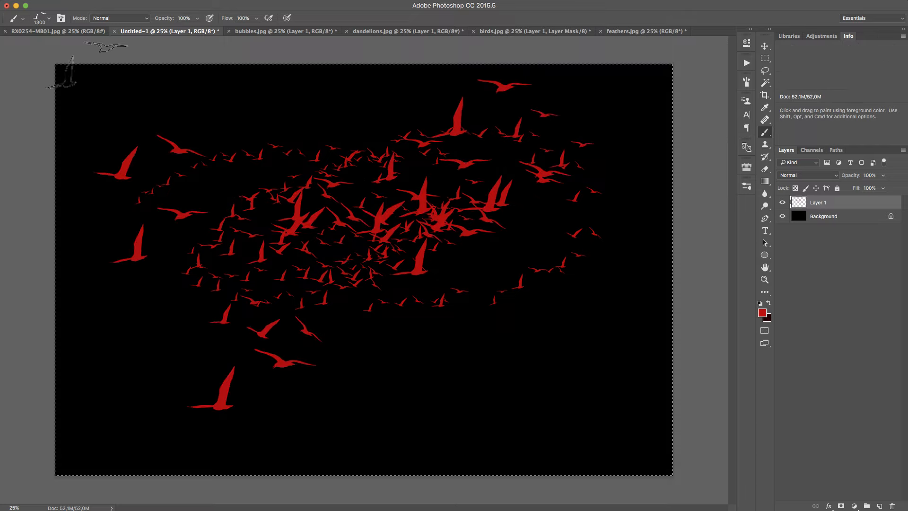
{"action": "key", "text": "Delete"}
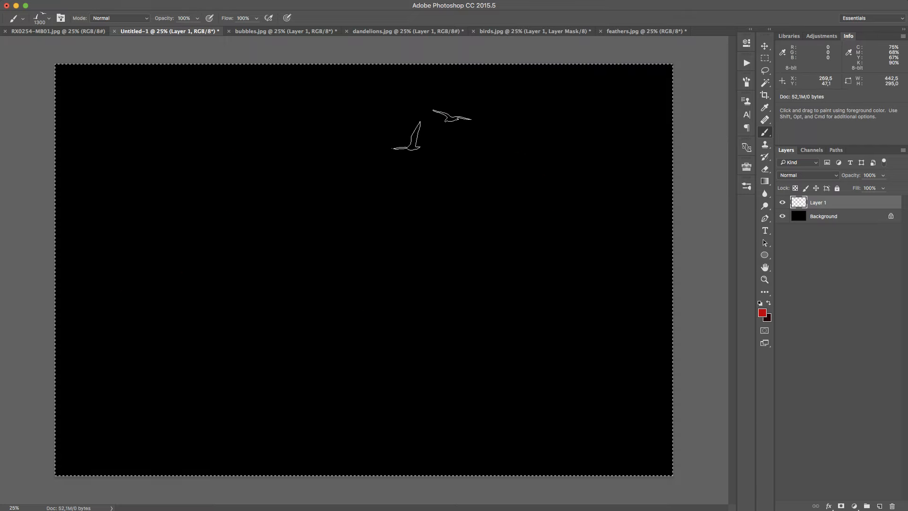
Stamp a column of seven white feathers along the canvas's left side with the RAWex_feather_a brush at 400 px
{"action": "left_click", "coordinate": [746, 187]}
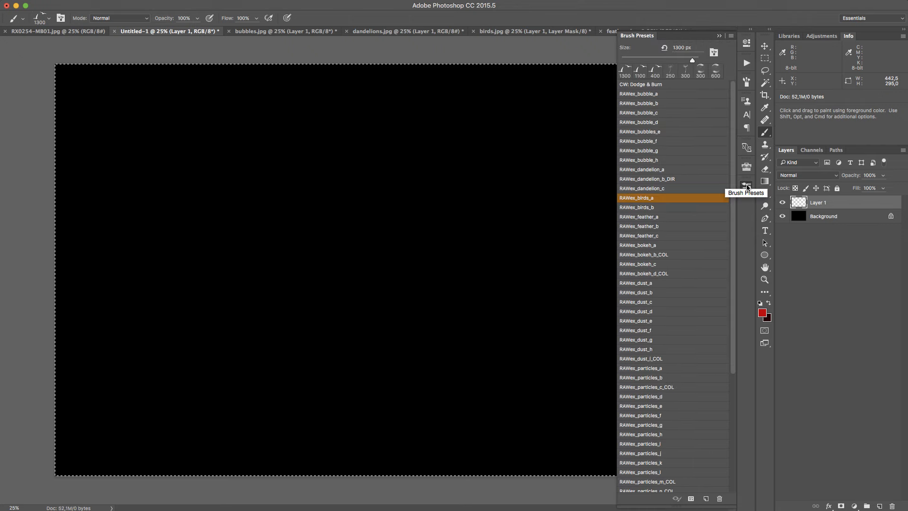
{"action": "left_click", "coordinate": [690, 220]}
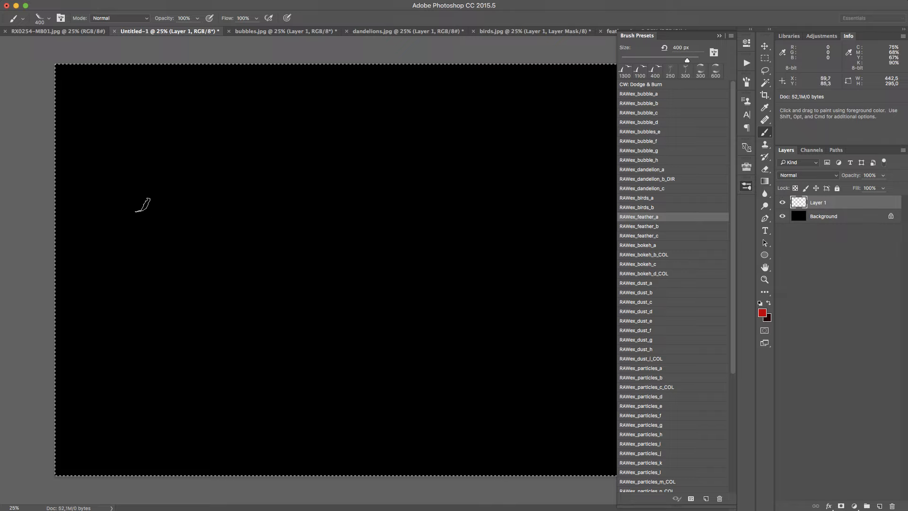
{"action": "key", "text": "x"}
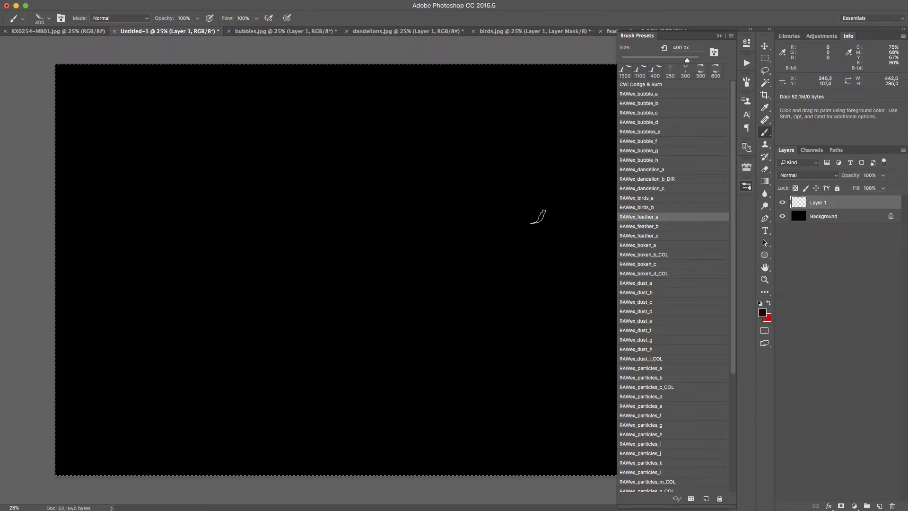
{"action": "key", "text": "x"}
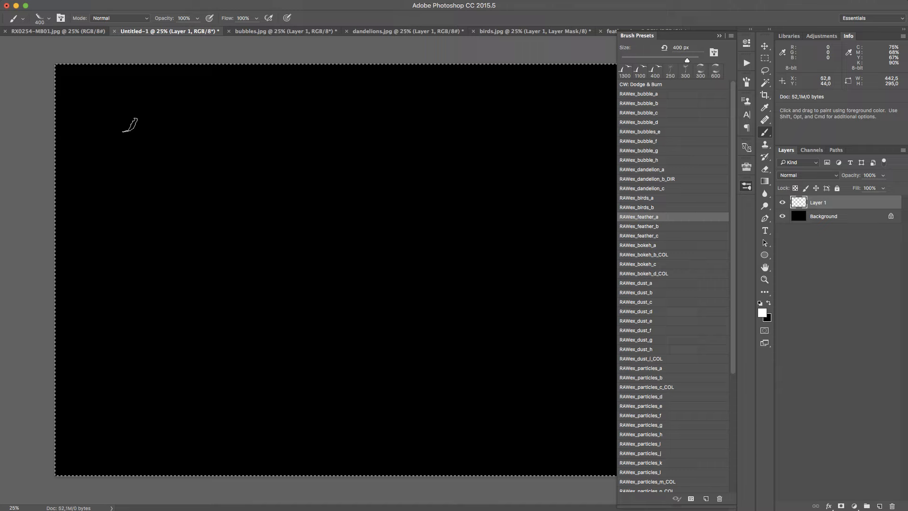
{"action": "left_click", "coordinate": [133, 123]}
{"action": "left_click", "coordinate": [143, 158]}
{"action": "left_click", "coordinate": [129, 220]}
{"action": "left_click", "coordinate": [127, 255]}
{"action": "left_click", "coordinate": [122, 288]}
{"action": "left_click", "coordinate": [118, 329]}
{"action": "left_click", "coordinate": [105, 367]}
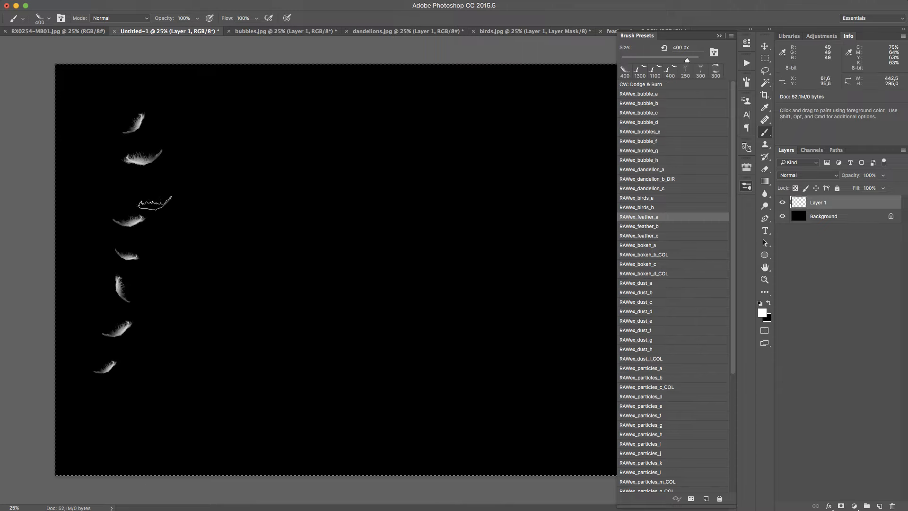
Paint a second column of white feathers with RAWex_feather_b at 300 px and a dense cluster beside it with RAWex_feather_c at 400 px
{"action": "left_click", "coordinate": [671, 225]}
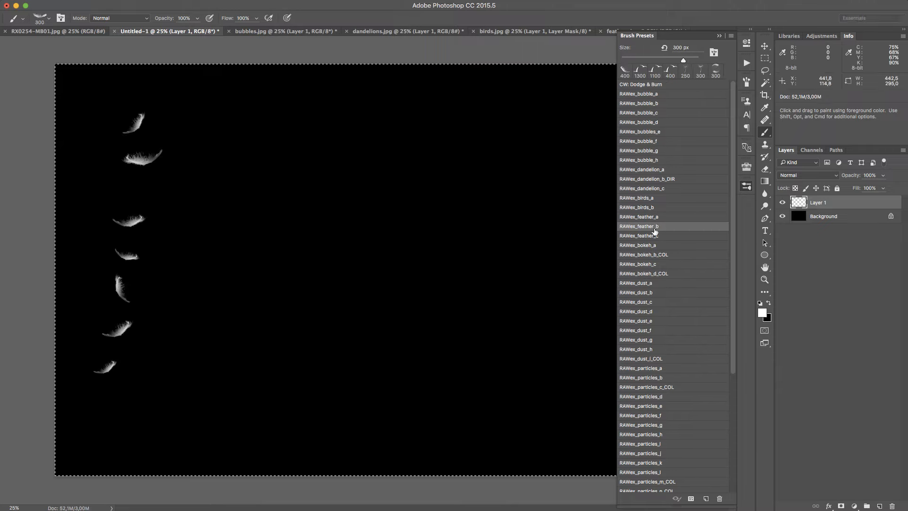
{"action": "left_click_drag", "start_coordinate": [201, 124], "coordinate": [175, 369]}
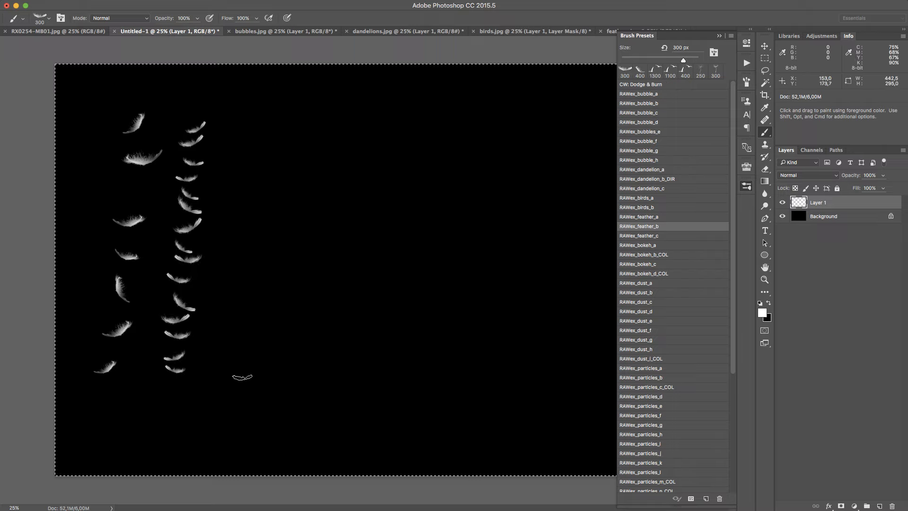
{"action": "left_click", "coordinate": [664, 236]}
{"action": "mouse_move", "coordinate": [253, 364]}
{"action": "left_mouse_down"}
{"action": "mouse_move", "coordinate": [261, 161]}
{"action": "mouse_move", "coordinate": [299, 200]}
{"action": "mouse_move", "coordinate": [273, 366]}
{"action": "mouse_move", "coordinate": [270, 284]}
{"action": "mouse_move", "coordinate": [291, 201]}
{"action": "left_mouse_up"}
{"action": "left_click_drag", "start_coordinate": [281, 260], "coordinate": [269, 229]}
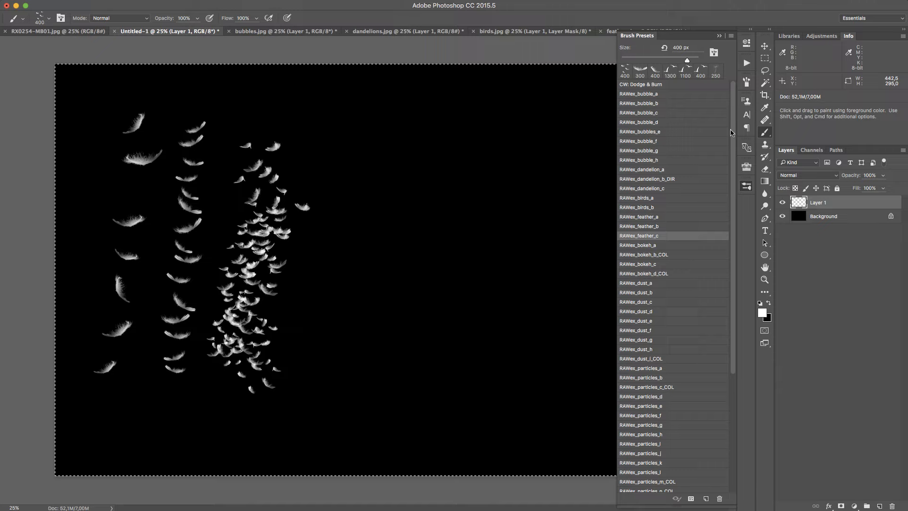
Choose the RAWex_feather_a brush and switch to feathers.jpg
{"action": "left_click", "coordinate": [683, 218]}
{"action": "left_click", "coordinate": [746, 187]}
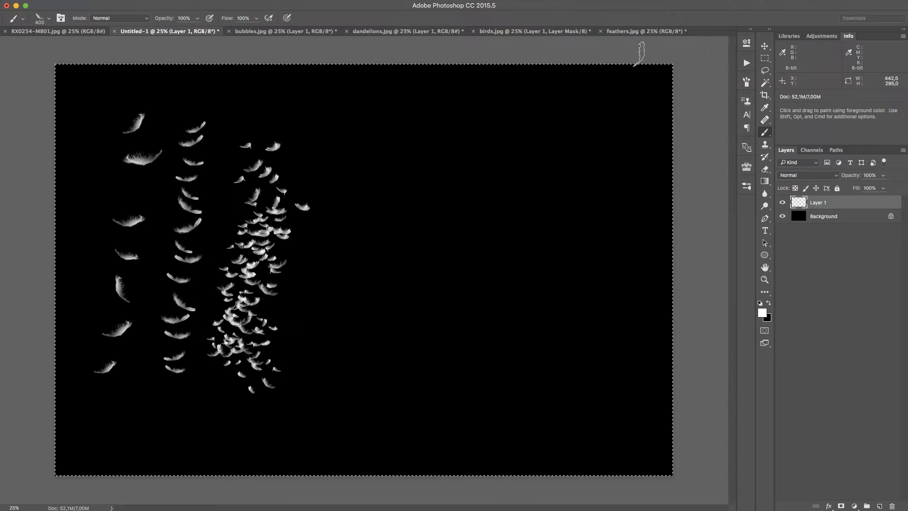
{"action": "left_click", "coordinate": [646, 32]}
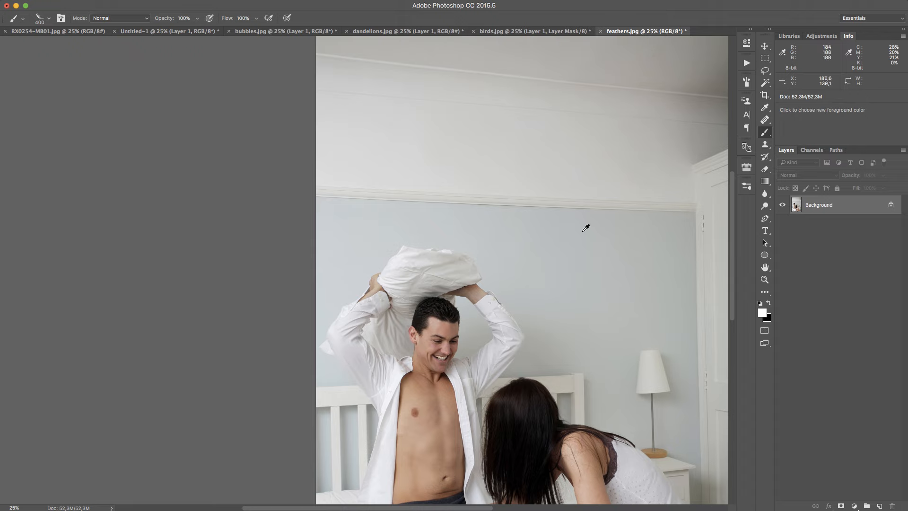
{"action": "scroll", "coordinate": [581, 223], "scroll_direction": "down", "scroll_amount": 4}
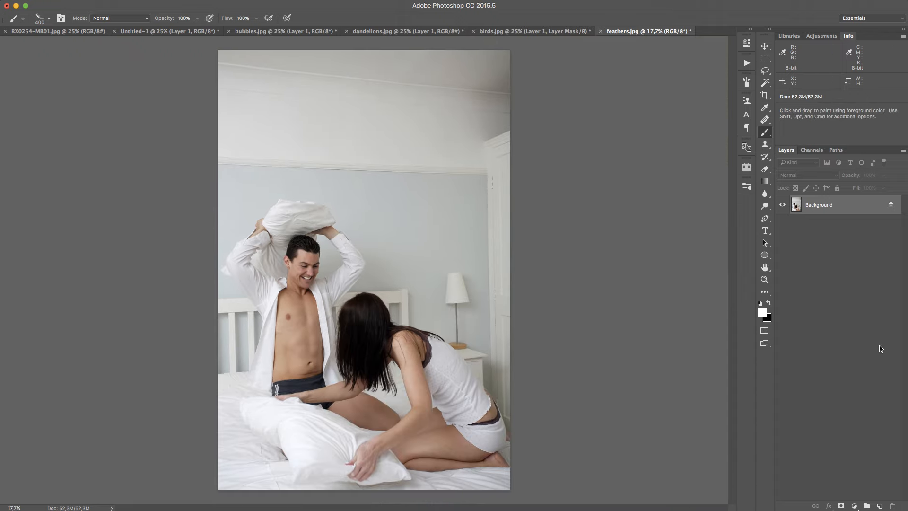
Add a new layer to the photo, test white RAWex_feather_a strokes beside the raised pillow, and clear them from the layer
{"action": "left_click", "coordinate": [878, 506]}
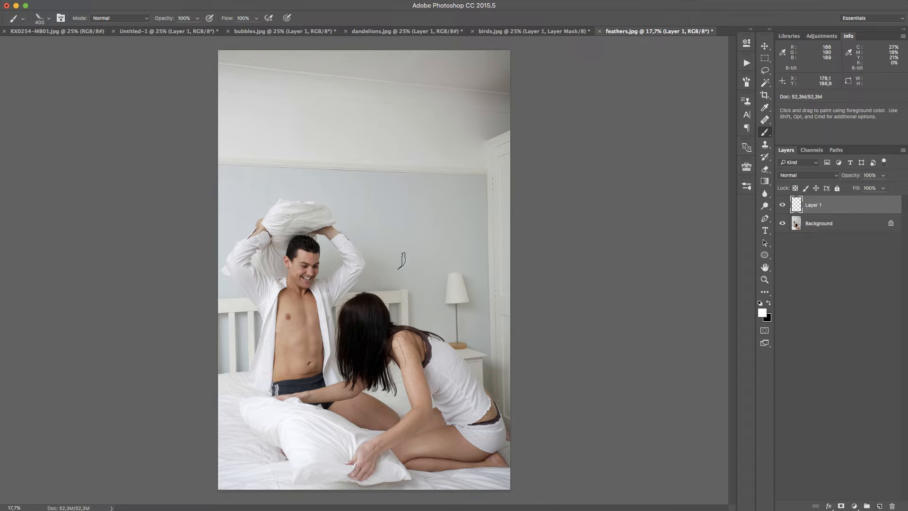
{"action": "left_click_drag", "start_coordinate": [331, 201], "coordinate": [398, 294]}
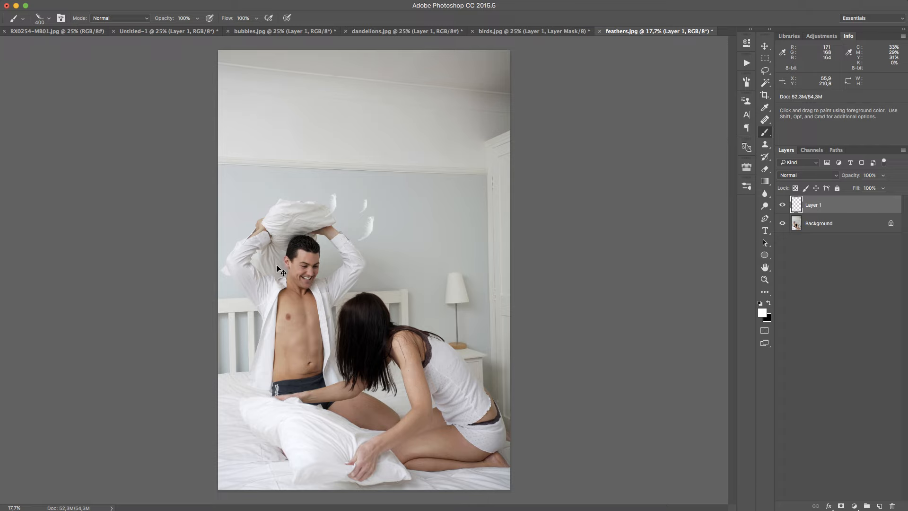
{"action": "key", "text": "super+a"}
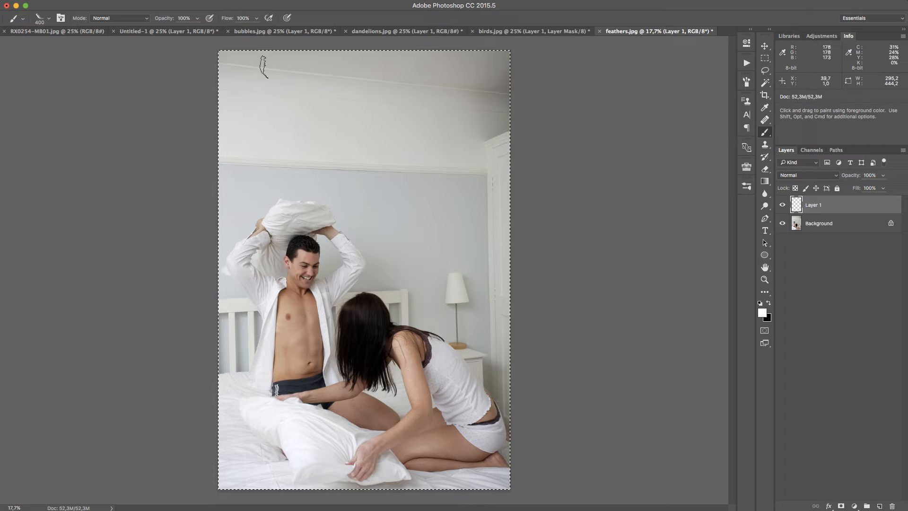
Paint white RAWex_feather_b feathers at 300 px to the right of the raised pillow and at 200 px to its left
{"action": "left_click", "coordinate": [746, 186]}
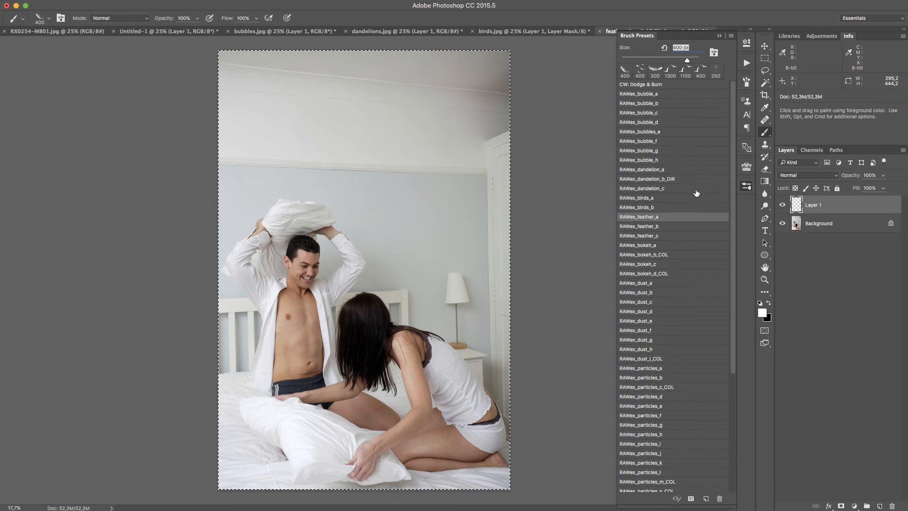
{"action": "left_click", "coordinate": [671, 209]}
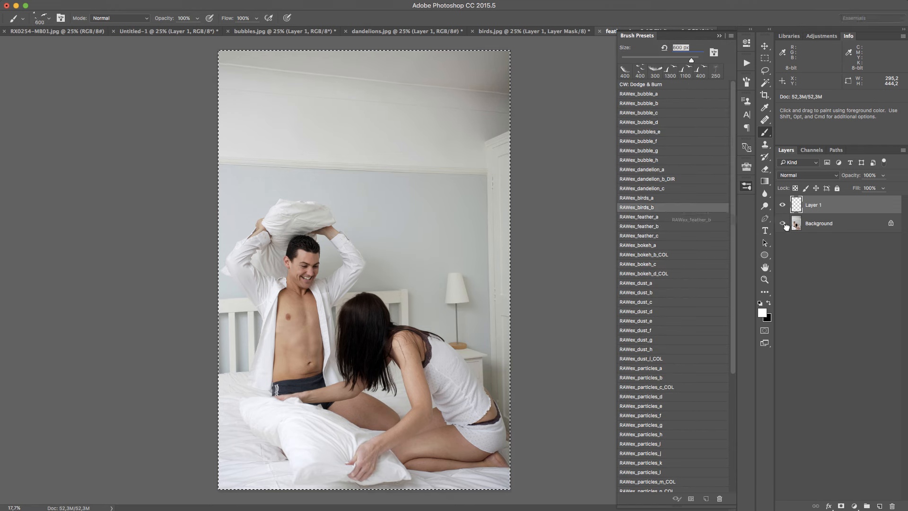
{"action": "left_click", "coordinate": [718, 228]}
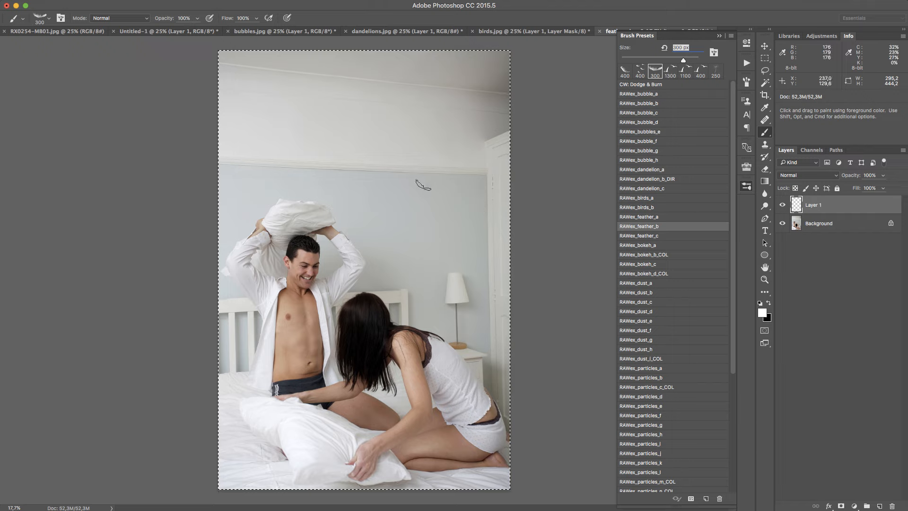
{"action": "left_click_drag", "start_coordinate": [353, 204], "coordinate": [390, 215]}
{"action": "key", "text": "bracketleft"}
{"action": "key", "text": "bracketleft"}
{"action": "left_click", "coordinate": [268, 199]}
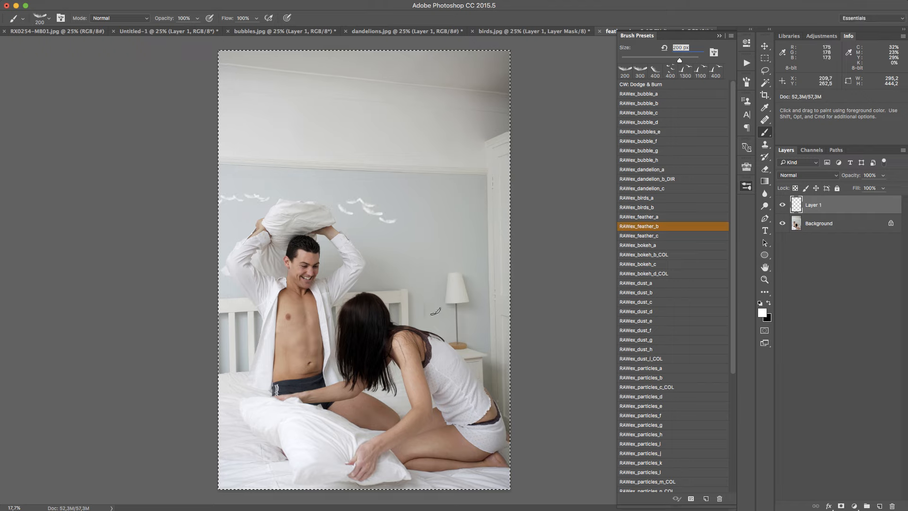
Reduce the opacity of Layer 1 to 50% and inspect the feathers around the pillow up close
{"action": "left_click_drag", "start_coordinate": [850, 176], "coordinate": [827, 180]}
{"action": "key", "text": "z"}
{"action": "left_click_drag", "start_coordinate": [358, 202], "coordinate": [417, 170]}
{"action": "left_click_drag", "start_coordinate": [349, 314], "coordinate": [294, 321]}
{"action": "left_click_drag", "start_coordinate": [360, 390], "coordinate": [386, 276]}
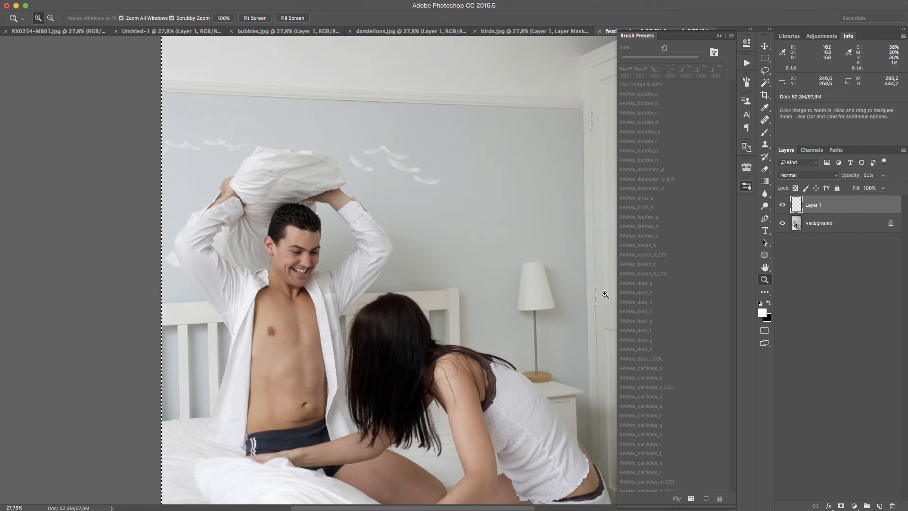
Try different 200 px RAWex_feather_b trails leading from the pillow across the wall, undoing the ones that do not fit
{"action": "key", "text": "b"}
{"action": "left_click", "coordinate": [638, 226]}
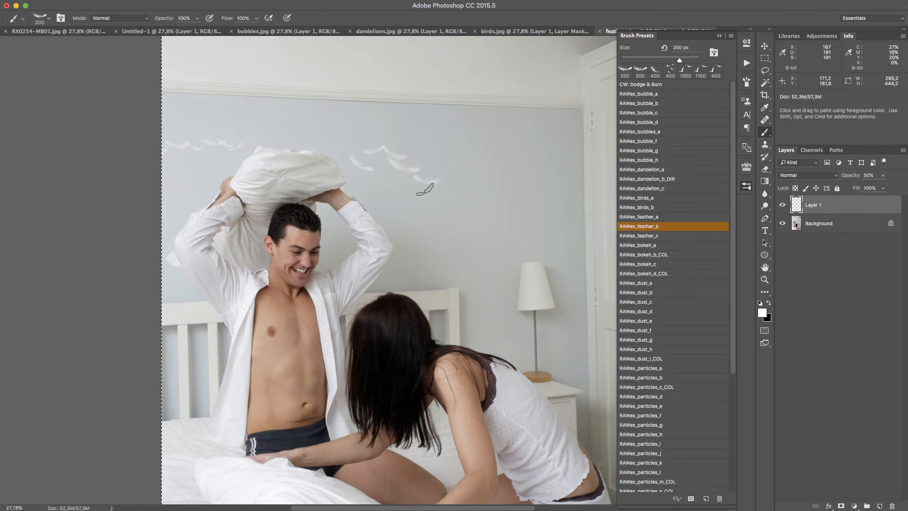
{"action": "left_click_drag", "start_coordinate": [424, 182], "coordinate": [445, 249]}
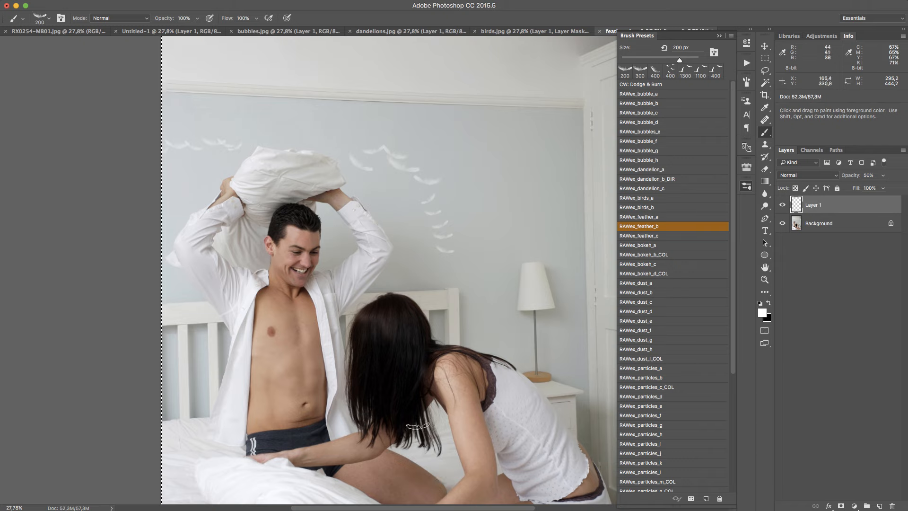
{"action": "key", "text": "super+z"}
{"action": "left_click_drag", "start_coordinate": [402, 206], "coordinate": [522, 189]}
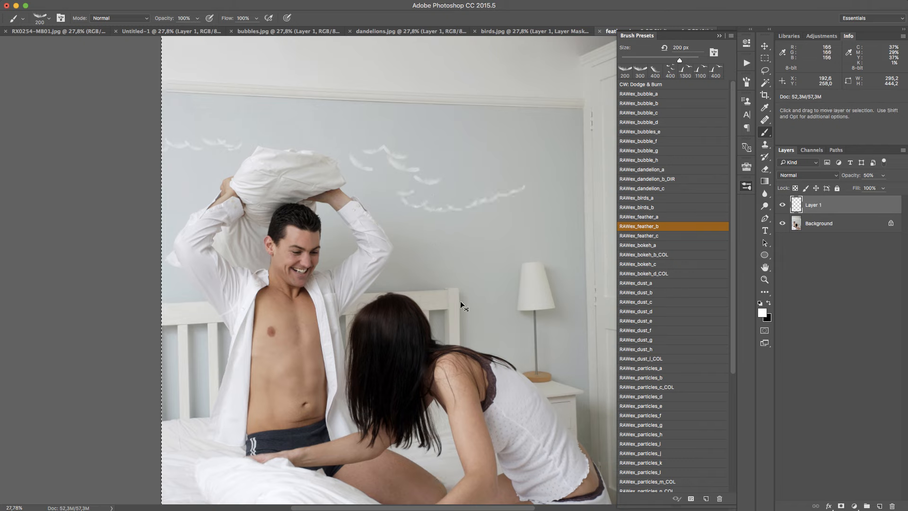
{"action": "key", "text": "super+z"}
{"action": "left_click_drag", "start_coordinate": [416, 187], "coordinate": [508, 310]}
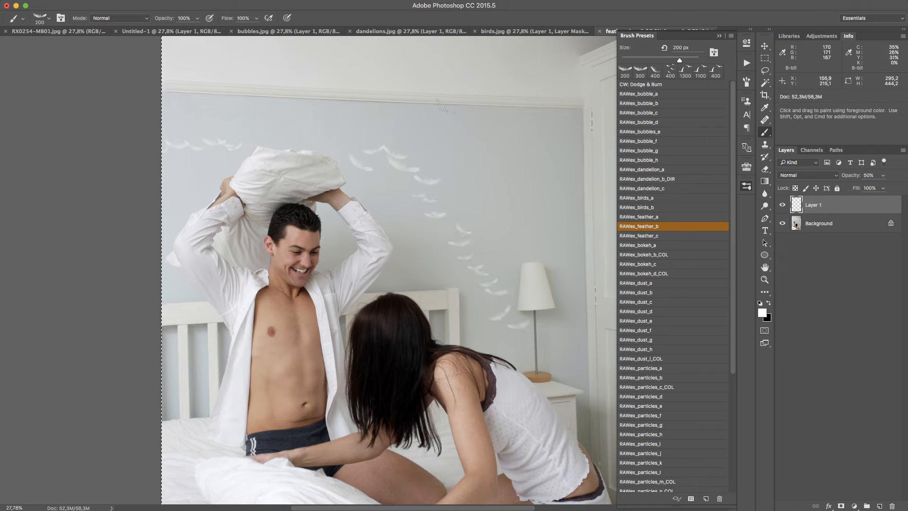
Sample a foreground colour from the photo and undo the feather trail painted across the wall
{"action": "left_click", "coordinate": [406, 345], "text": "alt"}
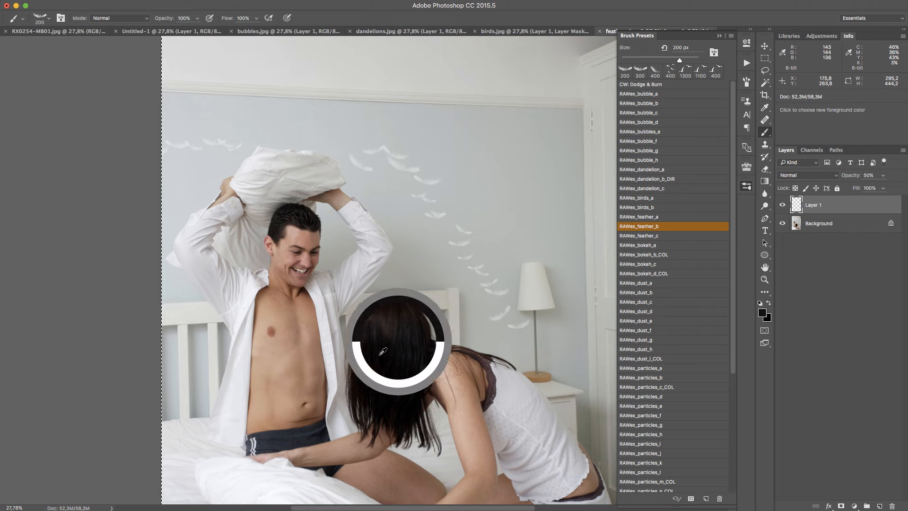
{"action": "mouse_move", "coordinate": [427, 302]}
{"action": "left_mouse_down"}
{"action": "mouse_move", "coordinate": [380, 296]}
{"action": "mouse_move", "coordinate": [384, 286]}
{"action": "left_mouse_up"}
{"action": "key", "text": "super+z"}
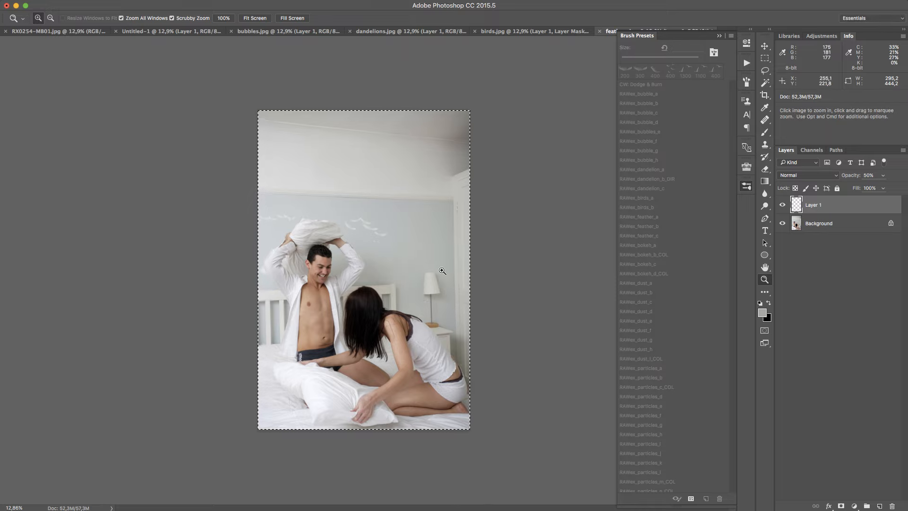
Clear Layer 1 in Untitled-1 and ready the RAWex_bokeh_a brush at 500 px with white as the foreground colour
{"action": "key", "text": "b"}
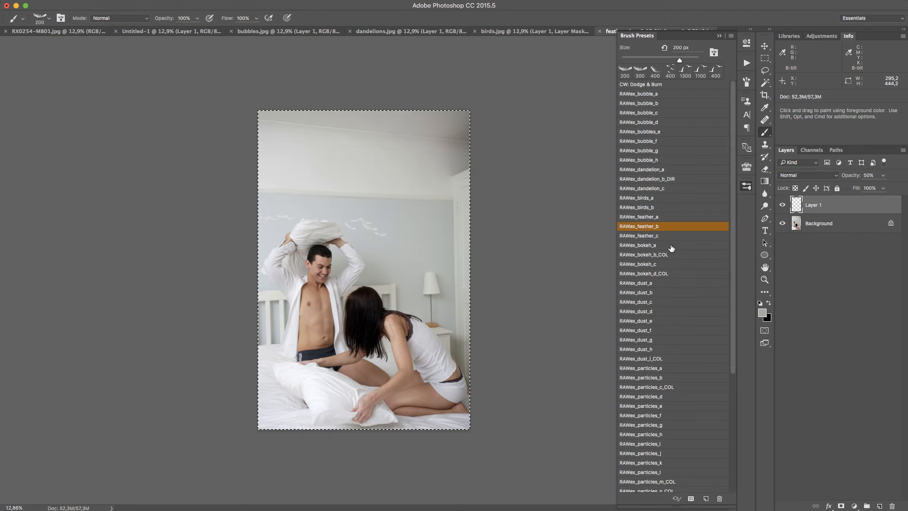
{"action": "left_click", "coordinate": [172, 31]}
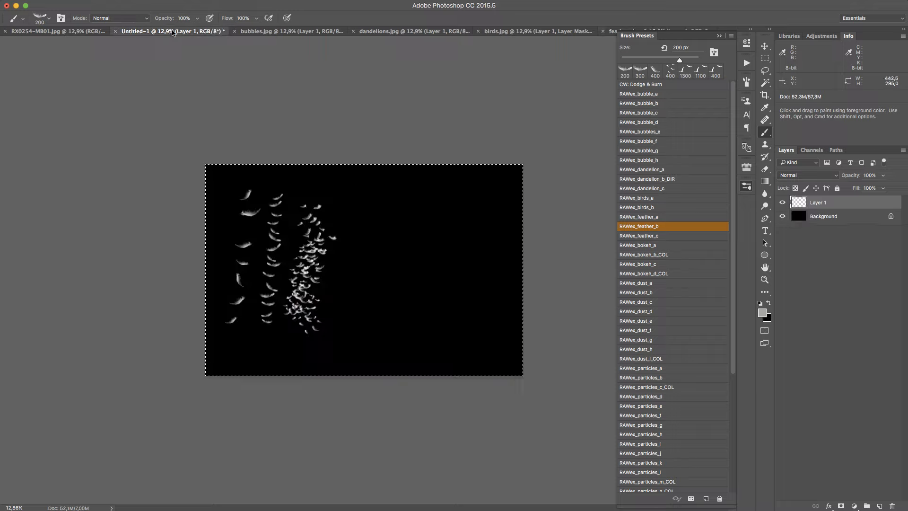
{"action": "key", "text": "Delete"}
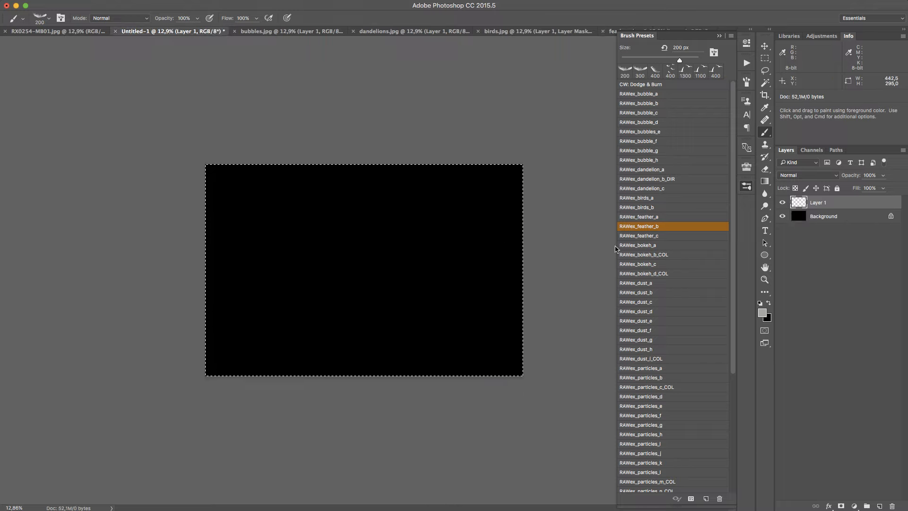
{"action": "left_click", "coordinate": [670, 246]}
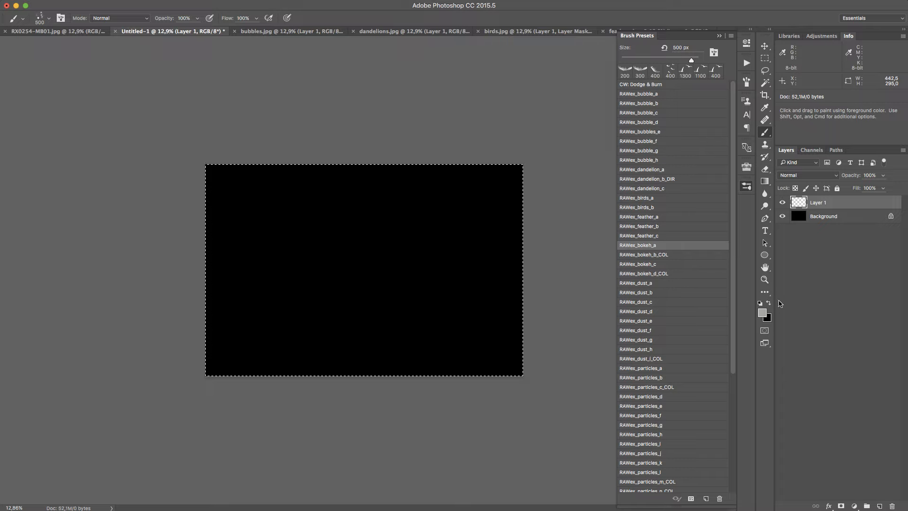
{"action": "key", "text": "d"}
{"action": "key", "text": "x"}
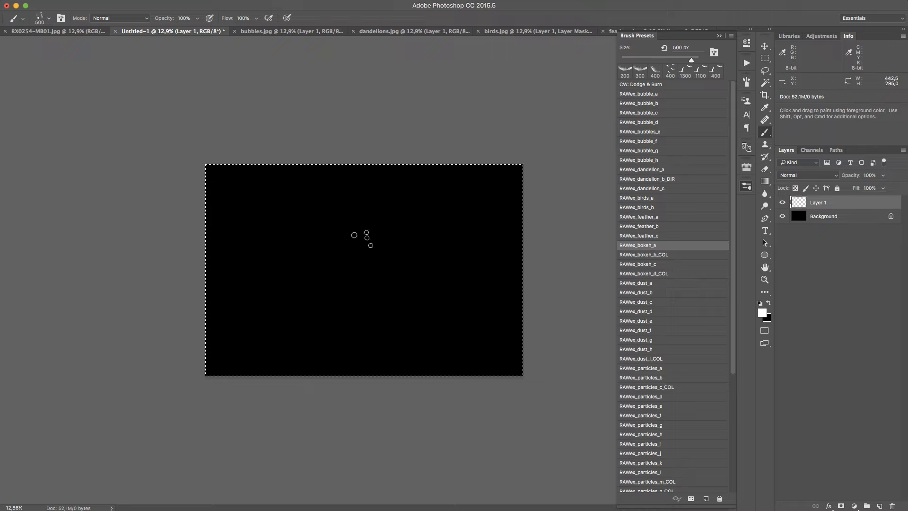
Try 500 px bokeh strokes along the canvas's left edge and diagonally across the middle, undoing each one
{"action": "mouse_move", "coordinate": [235, 413]}
{"action": "left_mouse_down"}
{"action": "mouse_move", "coordinate": [186, 274]}
{"action": "mouse_move", "coordinate": [206, 293]}
{"action": "mouse_move", "coordinate": [234, 163]}
{"action": "left_mouse_up"}
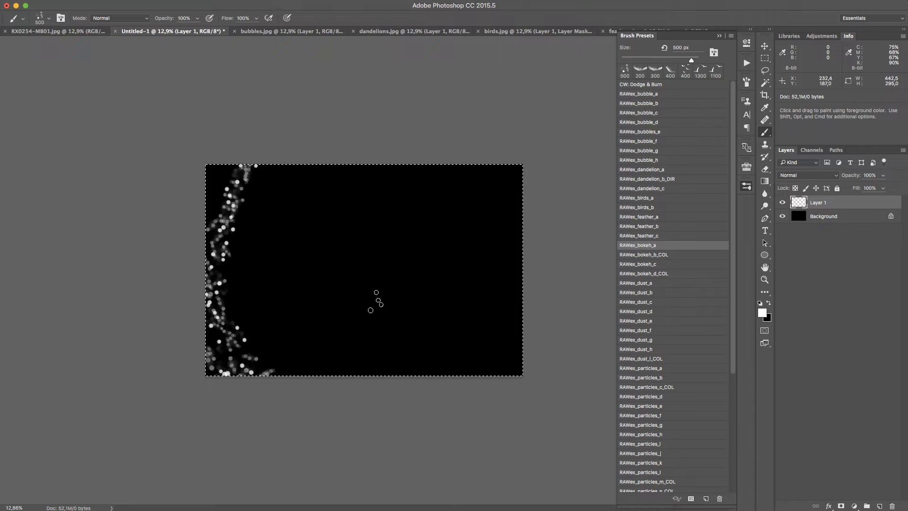
{"action": "key", "text": "super+z"}
{"action": "mouse_move", "coordinate": [289, 306]}
{"action": "left_mouse_down"}
{"action": "mouse_move", "coordinate": [390, 261]}
{"action": "mouse_move", "coordinate": [461, 187]}
{"action": "left_mouse_up"}
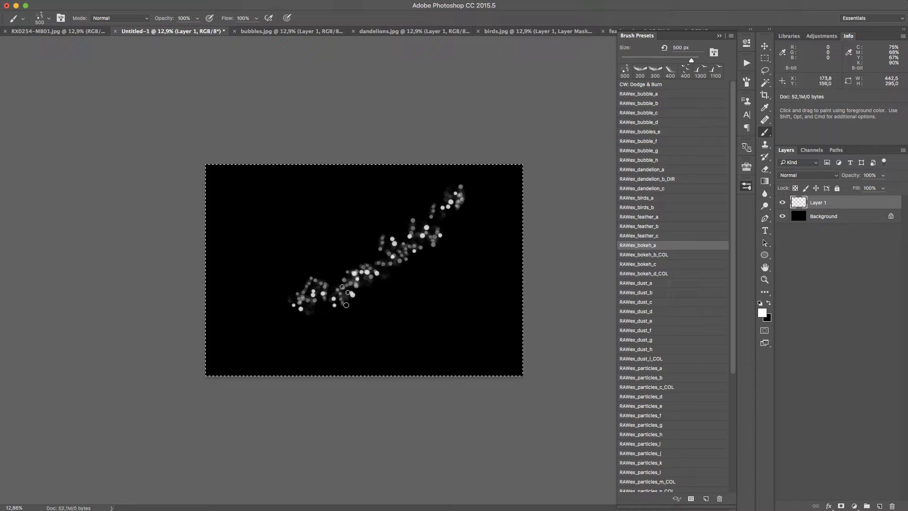
{"action": "key", "text": "super+z"}
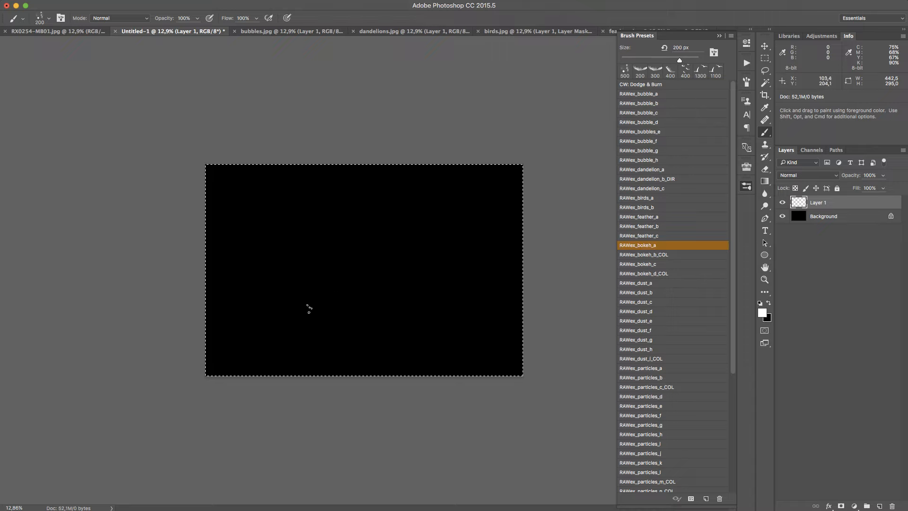
Paint a dense diagonal stream of white bokeh at 200 px, widening from the lower left toward the canvas's upper right corner
{"action": "left_click_drag", "start_coordinate": [277, 301], "coordinate": [473, 187]}
{"action": "left_click_drag", "start_coordinate": [298, 284], "coordinate": [338, 265]}
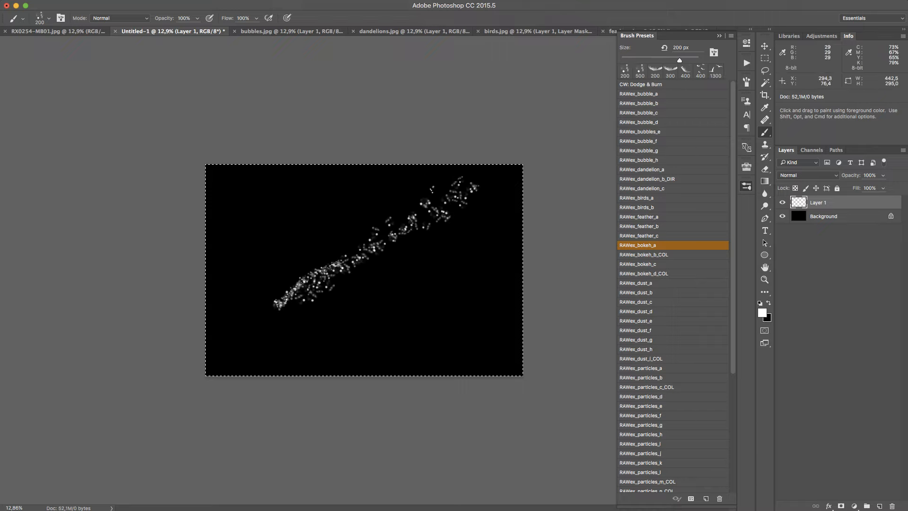
{"action": "left_click_drag", "start_coordinate": [295, 302], "coordinate": [405, 235]}
{"action": "mouse_move", "coordinate": [354, 258]}
{"action": "left_mouse_down"}
{"action": "mouse_move", "coordinate": [444, 213]}
{"action": "mouse_move", "coordinate": [416, 151]}
{"action": "left_mouse_up"}
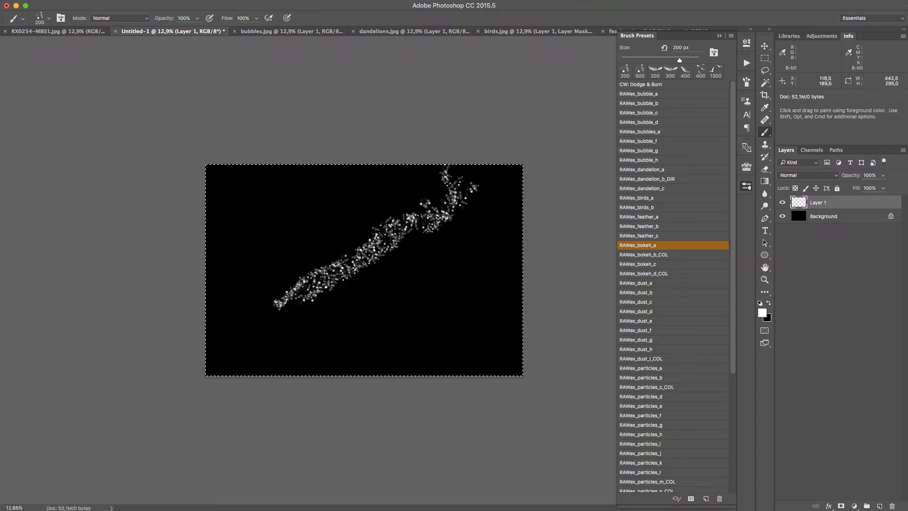
{"action": "left_click_drag", "start_coordinate": [287, 297], "coordinate": [408, 232]}
{"action": "left_click_drag", "start_coordinate": [331, 284], "coordinate": [433, 182]}
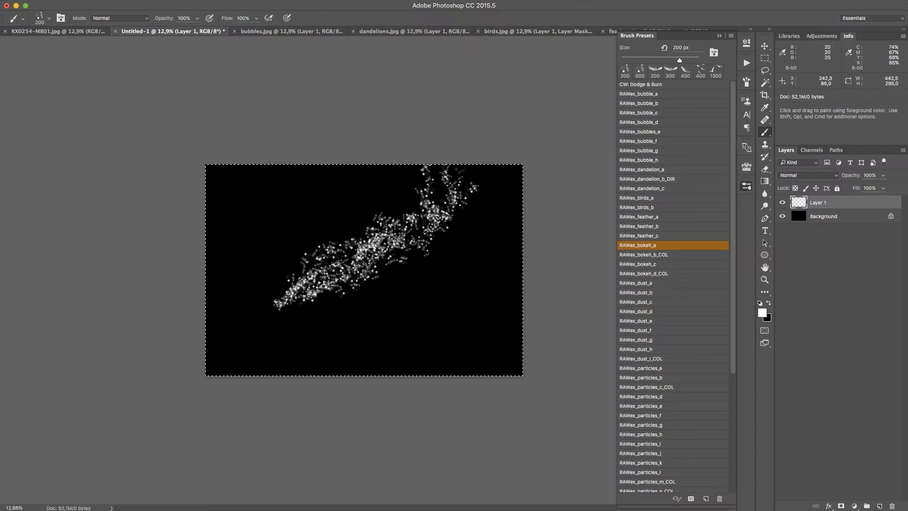
{"action": "left_click_drag", "start_coordinate": [359, 256], "coordinate": [490, 168]}
{"action": "left_click_drag", "start_coordinate": [445, 234], "coordinate": [501, 189]}
{"action": "mouse_move", "coordinate": [338, 262]}
{"action": "left_mouse_down"}
{"action": "mouse_move", "coordinate": [403, 228]}
{"action": "mouse_move", "coordinate": [269, 310]}
{"action": "left_mouse_up"}
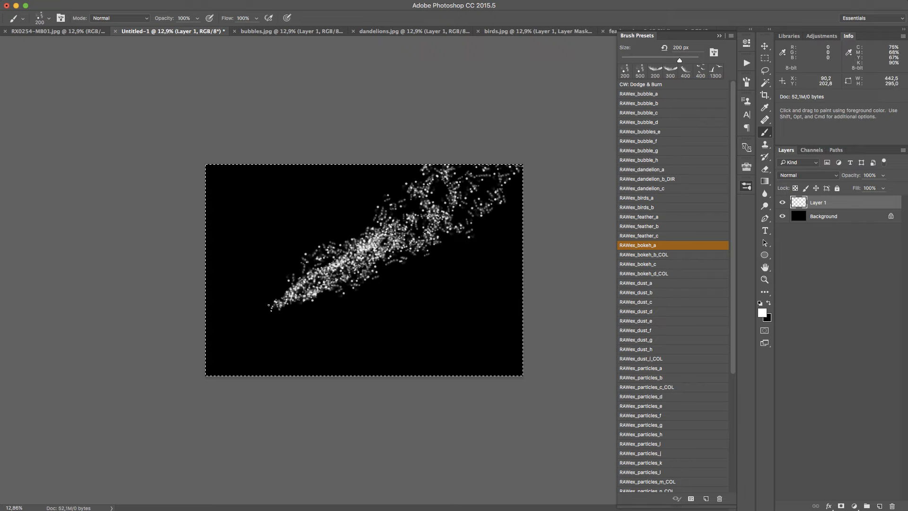
{"action": "key", "text": "z"}
{"action": "left_click_drag", "start_coordinate": [309, 283], "coordinate": [400, 252]}
{"action": "left_click_drag", "start_coordinate": [506, 177], "coordinate": [294, 220]}
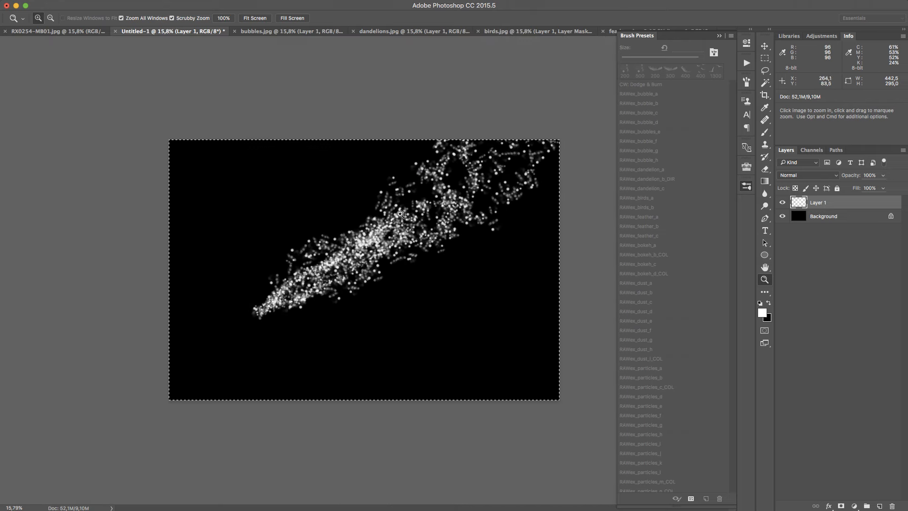
Scatter soft white bokeh circles across the cleared canvas and along its side edges with the RAWex_bokeh_c brush at 400 px
{"action": "key", "text": "b"}
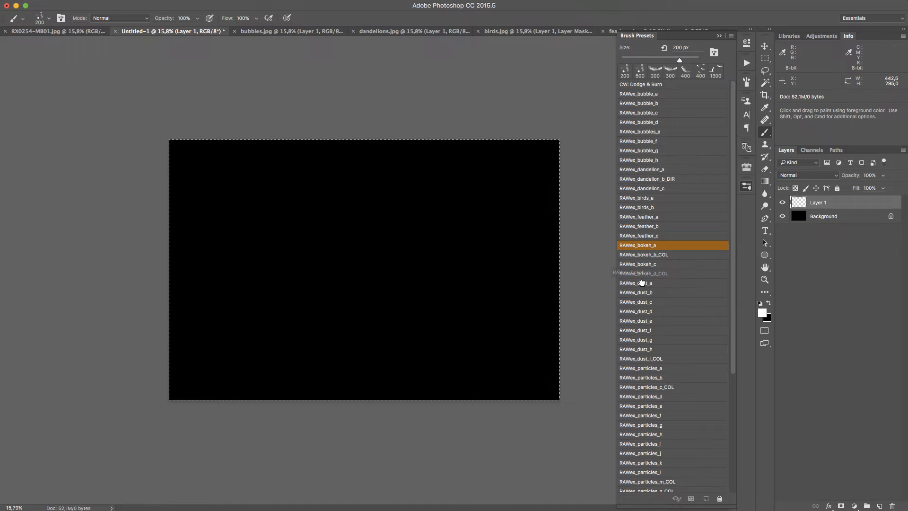
{"action": "left_click", "coordinate": [680, 264]}
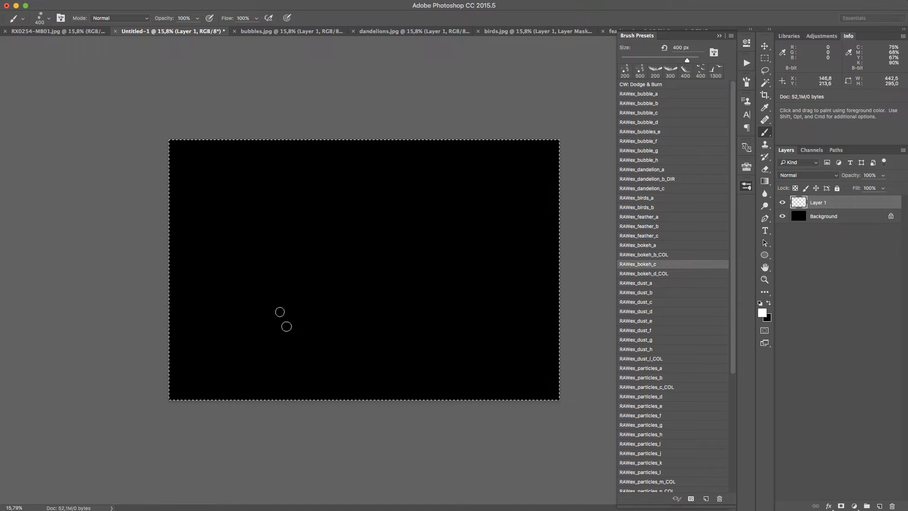
{"action": "left_click_drag", "start_coordinate": [283, 319], "coordinate": [367, 159]}
{"action": "left_click_drag", "start_coordinate": [322, 317], "coordinate": [454, 173]}
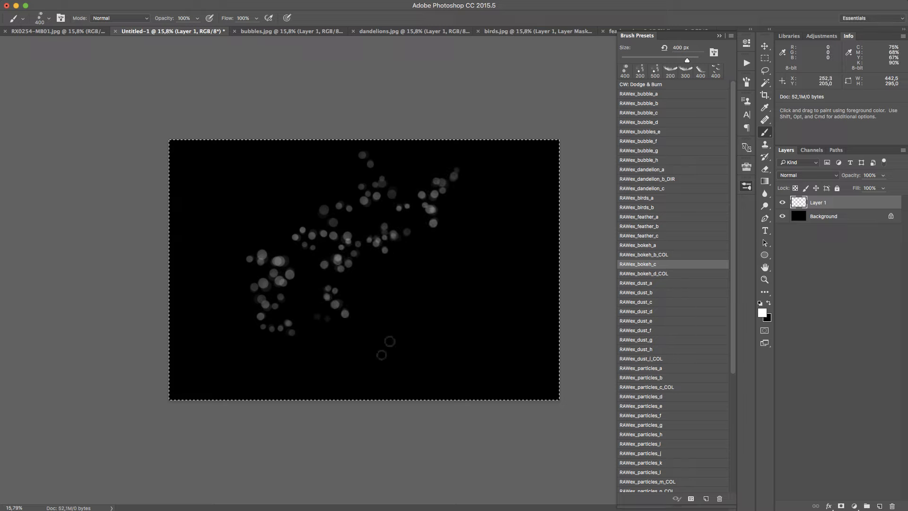
{"action": "left_click_drag", "start_coordinate": [404, 335], "coordinate": [506, 213]}
{"action": "mouse_move", "coordinate": [189, 151]}
{"action": "left_mouse_down"}
{"action": "mouse_move", "coordinate": [174, 203]}
{"action": "mouse_move", "coordinate": [180, 393]}
{"action": "left_mouse_up"}
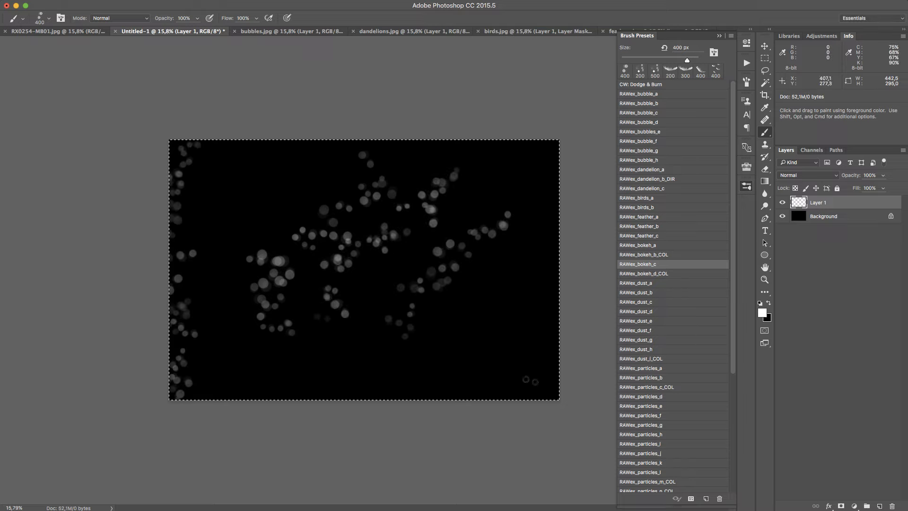
{"action": "left_click_drag", "start_coordinate": [528, 255], "coordinate": [465, 396]}
{"action": "left_click_drag", "start_coordinate": [341, 218], "coordinate": [500, 191]}
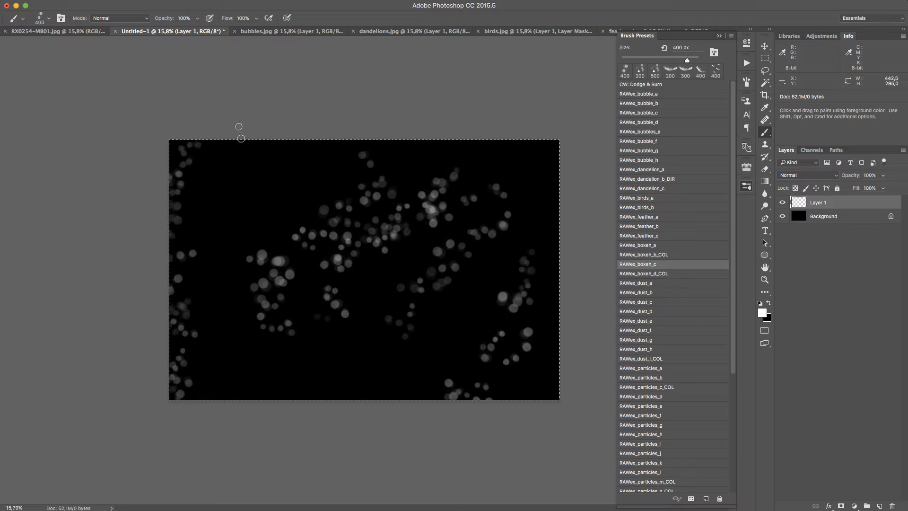
{"action": "left_click_drag", "start_coordinate": [216, 209], "coordinate": [334, 190]}
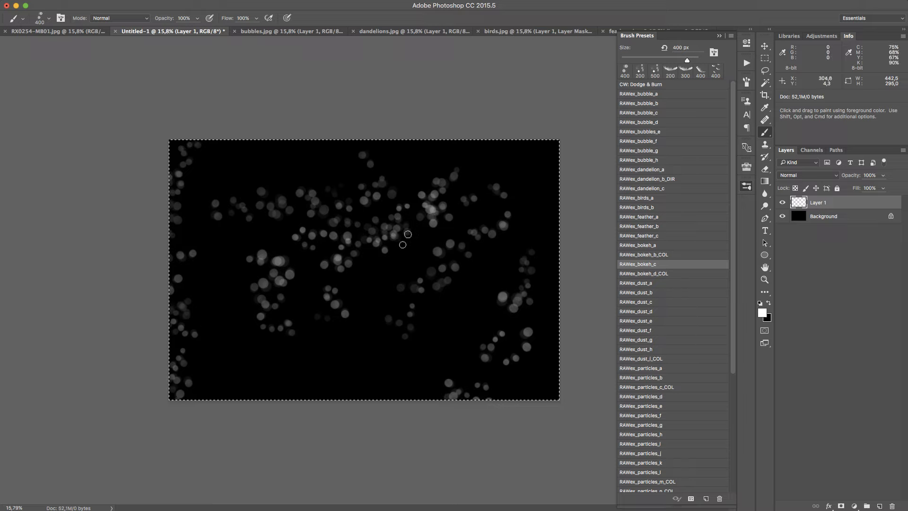
Clear Layer 1 and choose the RAWex_bokeh_b_COL brush at 300 px
{"action": "key", "text": "Delete"}
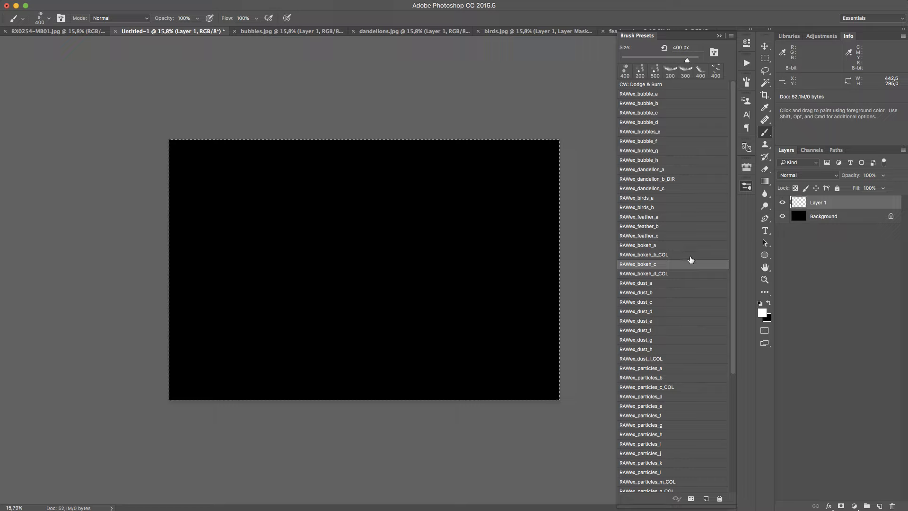
{"action": "left_click", "coordinate": [690, 255]}
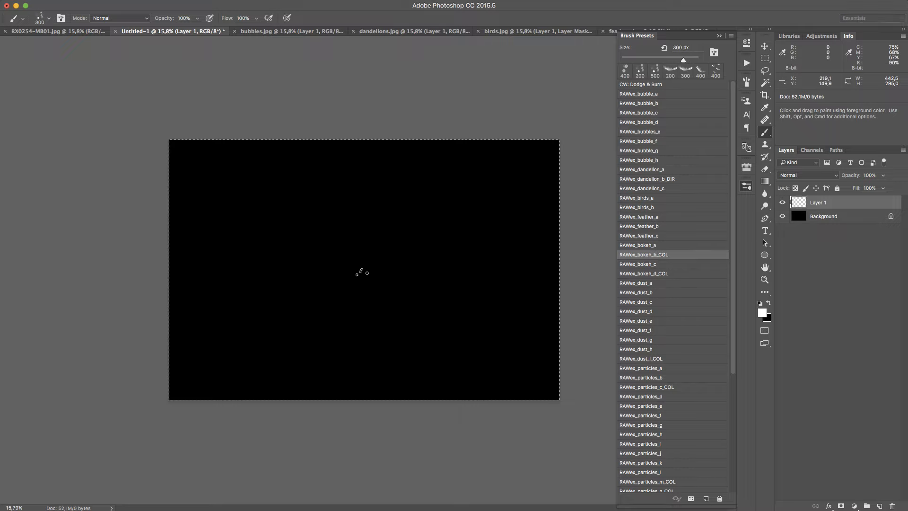
Enlarge the RAWex_bokeh_b_COL brush to 1200 px and paint dense white bokeh across the middle of the canvas
{"action": "key", "text": "bracketright"}
{"action": "key", "text": "bracketright"}
{"action": "key", "text": "bracketright"}
{"action": "mouse_move", "coordinate": [356, 262]}
{"action": "left_mouse_down"}
{"action": "mouse_move", "coordinate": [335, 258]}
{"action": "mouse_move", "coordinate": [363, 224]}
{"action": "mouse_move", "coordinate": [426, 250]}
{"action": "mouse_move", "coordinate": [371, 310]}
{"action": "mouse_move", "coordinate": [264, 276]}
{"action": "mouse_move", "coordinate": [296, 207]}
{"action": "mouse_move", "coordinate": [443, 201]}
{"action": "mouse_move", "coordinate": [462, 261]}
{"action": "mouse_move", "coordinate": [338, 335]}
{"action": "mouse_move", "coordinate": [260, 303]}
{"action": "mouse_move", "coordinate": [265, 195]}
{"action": "mouse_move", "coordinate": [380, 160]}
{"action": "mouse_move", "coordinate": [496, 220]}
{"action": "mouse_move", "coordinate": [466, 300]}
{"action": "mouse_move", "coordinate": [371, 368]}
{"action": "mouse_move", "coordinate": [231, 321]}
{"action": "mouse_move", "coordinate": [208, 368]}
{"action": "mouse_move", "coordinate": [228, 377]}
{"action": "mouse_move", "coordinate": [238, 352]}
{"action": "left_mouse_up"}
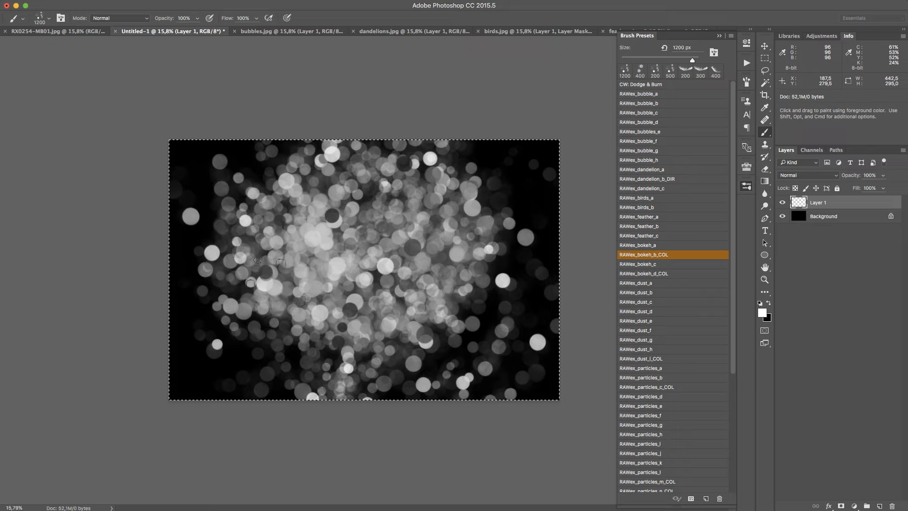
Clear Layer 1 and set the foreground colour to red ff0000 with white as the background colour
{"action": "key", "text": "BackSpace"}
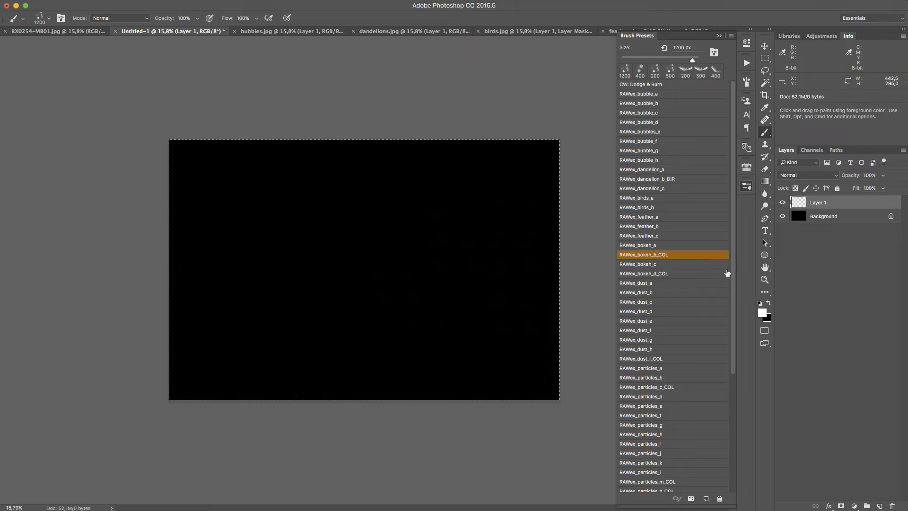
{"action": "left_click", "coordinate": [766, 304]}
{"action": "left_click", "coordinate": [762, 313]}
{"action": "left_click", "coordinate": [406, 4]}
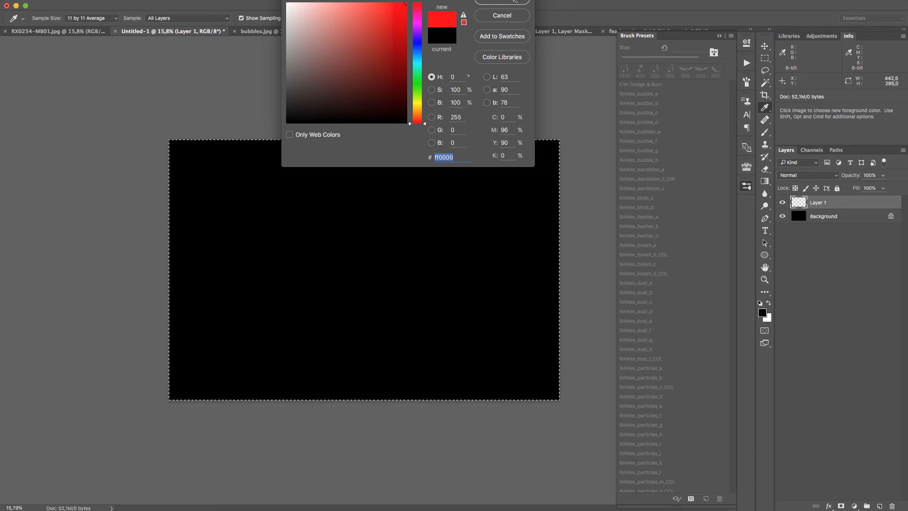
{"action": "left_click", "coordinate": [514, 1]}
{"action": "left_click", "coordinate": [768, 303]}
{"action": "left_click", "coordinate": [768, 304]}
Cover the whole canvas with multicoloured bokeh at 1200 px, working from the centre out to the edges and corners
{"action": "mouse_move", "coordinate": [355, 257]}
{"action": "left_mouse_down"}
{"action": "mouse_move", "coordinate": [370, 251]}
{"action": "mouse_move", "coordinate": [340, 283]}
{"action": "mouse_move", "coordinate": [294, 227]}
{"action": "mouse_move", "coordinate": [407, 302]}
{"action": "mouse_move", "coordinate": [393, 170]}
{"action": "left_mouse_up"}
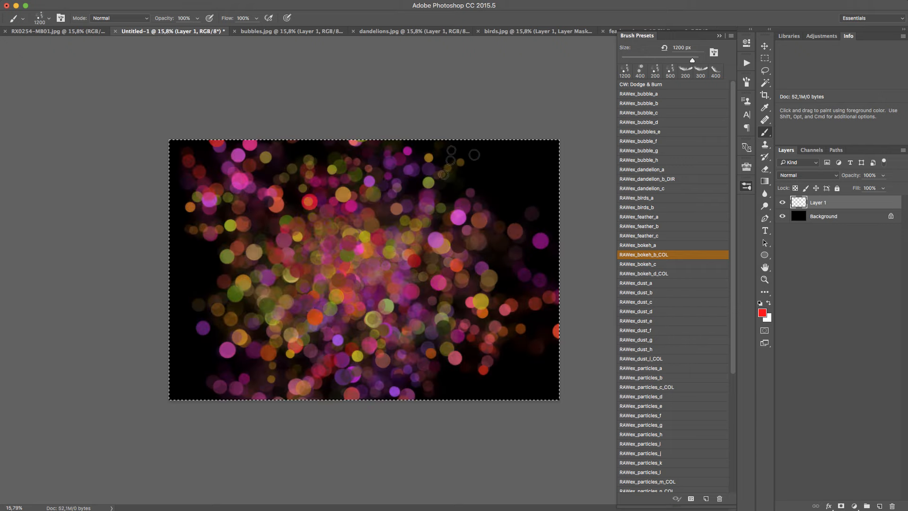
{"action": "left_click_drag", "start_coordinate": [458, 161], "coordinate": [459, 157]}
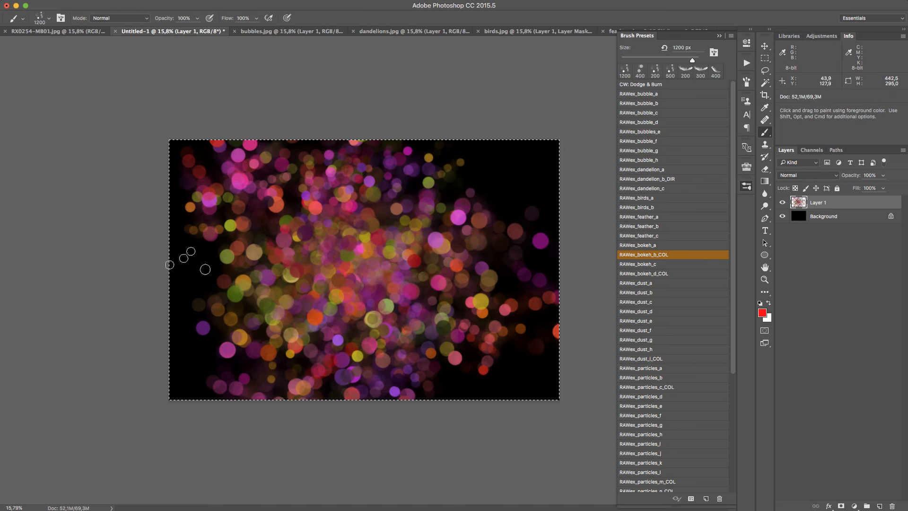
{"action": "mouse_move", "coordinate": [189, 258]}
{"action": "left_mouse_down"}
{"action": "mouse_move", "coordinate": [205, 360]}
{"action": "mouse_move", "coordinate": [303, 380]}
{"action": "left_mouse_up"}
{"action": "mouse_move", "coordinate": [468, 372]}
{"action": "left_mouse_down"}
{"action": "mouse_move", "coordinate": [379, 359]}
{"action": "mouse_move", "coordinate": [461, 107]}
{"action": "mouse_move", "coordinate": [511, 199]}
{"action": "mouse_move", "coordinate": [242, 250]}
{"action": "mouse_move", "coordinate": [204, 270]}
{"action": "mouse_move", "coordinate": [236, 189]}
{"action": "mouse_move", "coordinate": [302, 161]}
{"action": "left_mouse_up"}
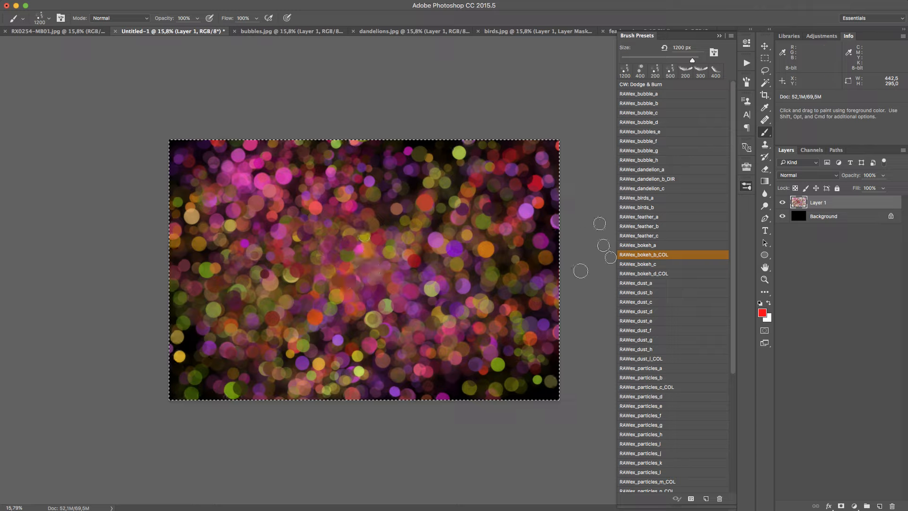
Test the RAWex_bokeh_d_COL brush at 200 px with looping strokes on the cleared canvas, and clear them again
{"action": "key", "text": "Delete"}
{"action": "left_click", "coordinate": [688, 273]}
{"action": "mouse_move", "coordinate": [372, 260]}
{"action": "left_mouse_down"}
{"action": "mouse_move", "coordinate": [387, 238]}
{"action": "mouse_move", "coordinate": [316, 265]}
{"action": "mouse_move", "coordinate": [398, 237]}
{"action": "mouse_move", "coordinate": [310, 246]}
{"action": "mouse_move", "coordinate": [335, 307]}
{"action": "mouse_move", "coordinate": [380, 264]}
{"action": "mouse_move", "coordinate": [352, 292]}
{"action": "mouse_move", "coordinate": [401, 221]}
{"action": "mouse_move", "coordinate": [308, 197]}
{"action": "mouse_move", "coordinate": [376, 338]}
{"action": "mouse_move", "coordinate": [397, 160]}
{"action": "mouse_move", "coordinate": [249, 260]}
{"action": "mouse_move", "coordinate": [481, 197]}
{"action": "left_mouse_up"}
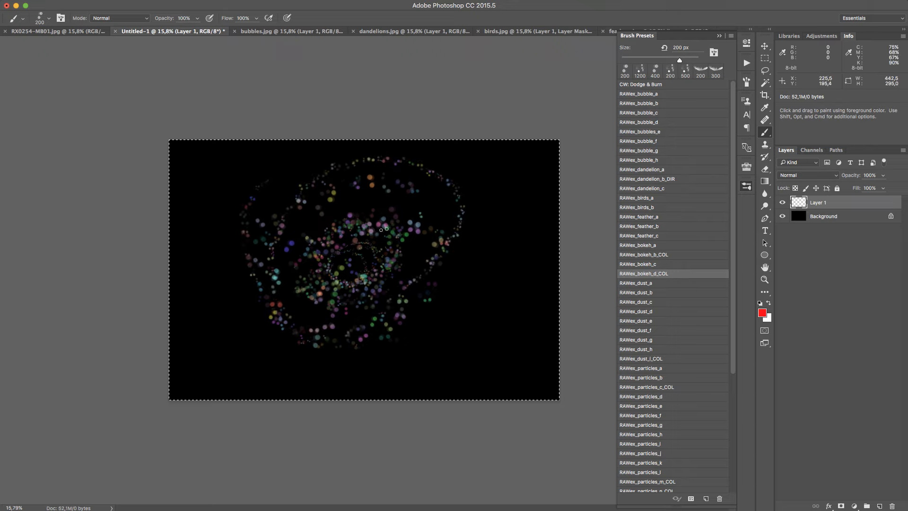
{"action": "key", "text": "Delete"}
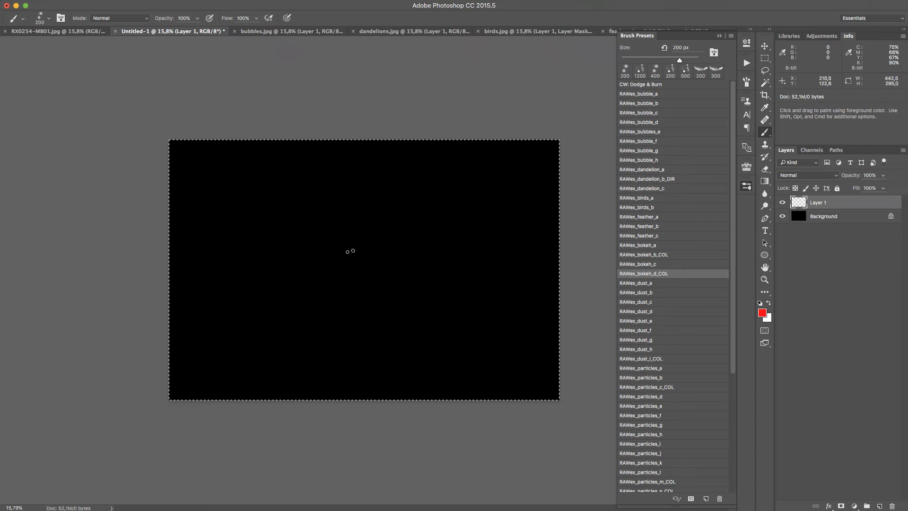
Paint a widening spiral of small multicoloured bokeh from the canvas centre out past its edges at 200 px
{"action": "mouse_move", "coordinate": [350, 251]}
{"action": "left_mouse_down"}
{"action": "mouse_move", "coordinate": [401, 226]}
{"action": "mouse_move", "coordinate": [303, 293]}
{"action": "mouse_move", "coordinate": [243, 370]}
{"action": "mouse_move", "coordinate": [340, 426]}
{"action": "mouse_move", "coordinate": [486, 440]}
{"action": "mouse_move", "coordinate": [553, 321]}
{"action": "mouse_move", "coordinate": [453, 93]}
{"action": "left_mouse_up"}
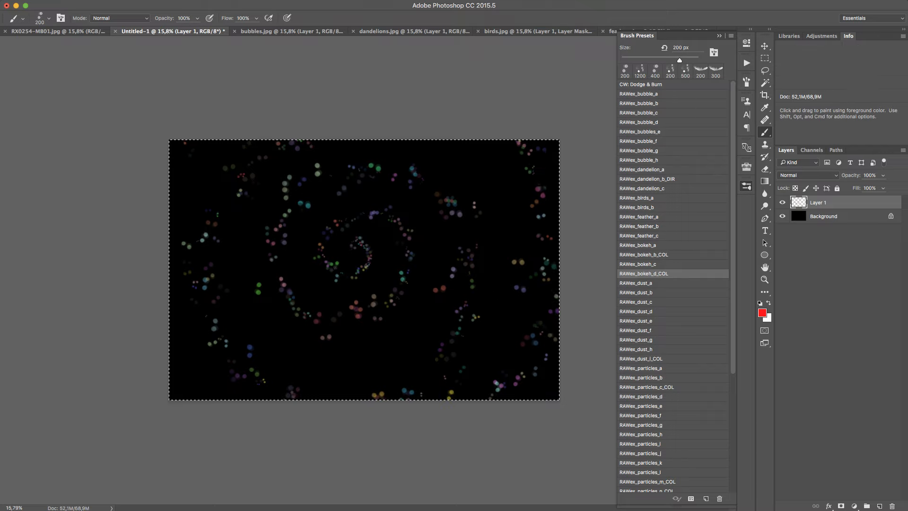
{"action": "left_click_drag", "start_coordinate": [465, 245], "coordinate": [418, 115]}
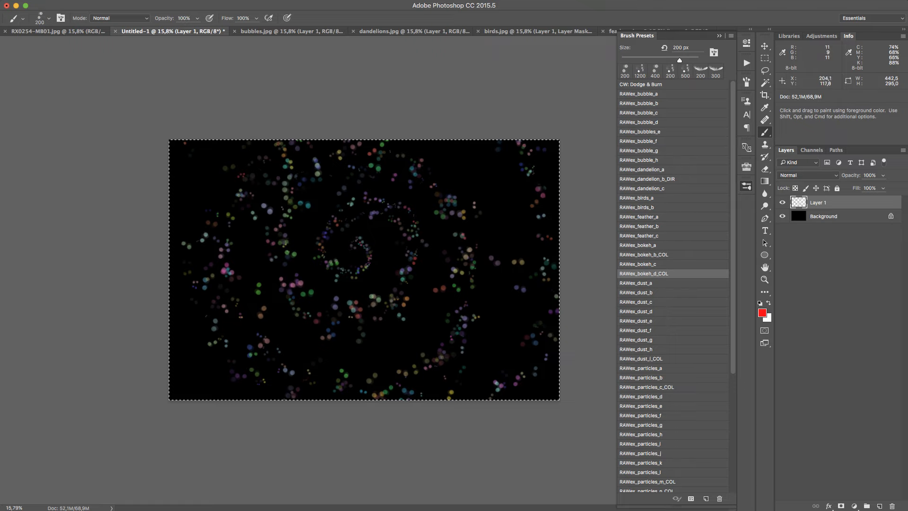
{"action": "left_click_drag", "start_coordinate": [459, 314], "coordinate": [351, 143]}
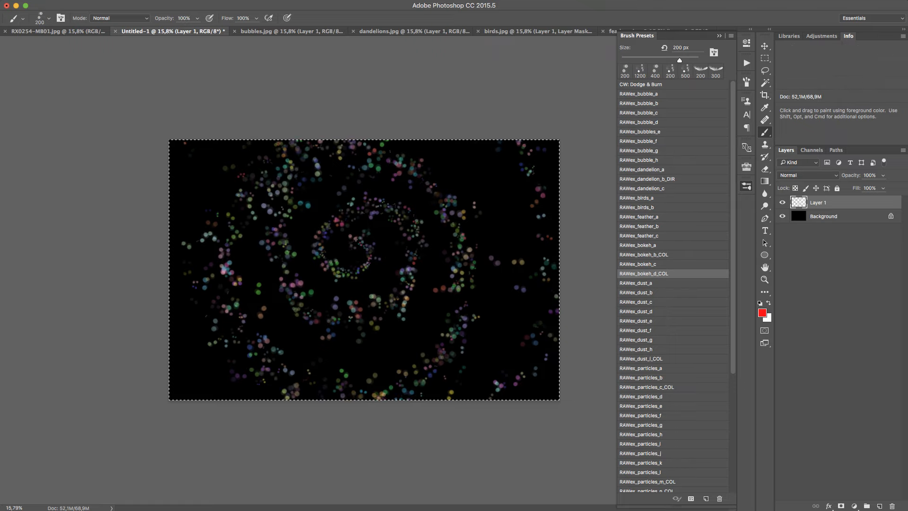
{"action": "left_click_drag", "start_coordinate": [401, 399], "coordinate": [511, 50]}
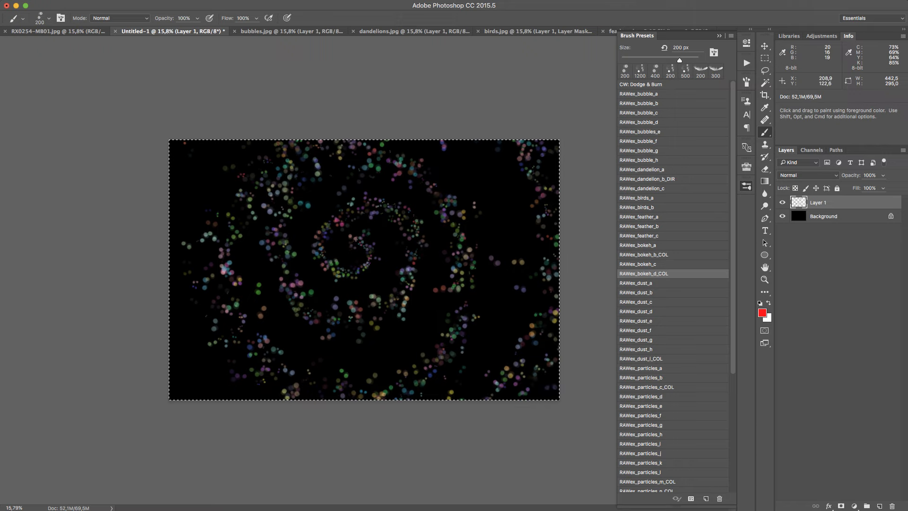
Examine the bokeh circles at the spiral's centre up close and add a short horizontal stroke inside the innermost loop
{"action": "key", "text": "z"}
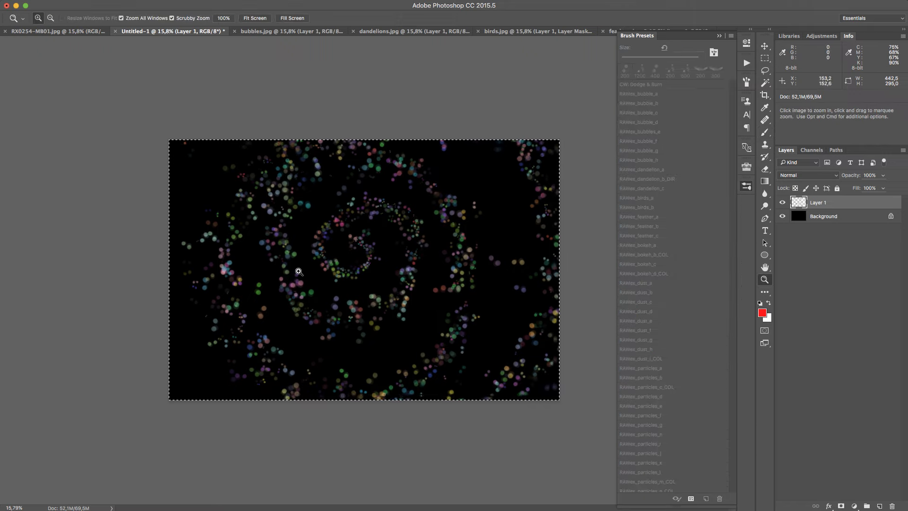
{"action": "left_click_drag", "start_coordinate": [344, 250], "coordinate": [381, 247]}
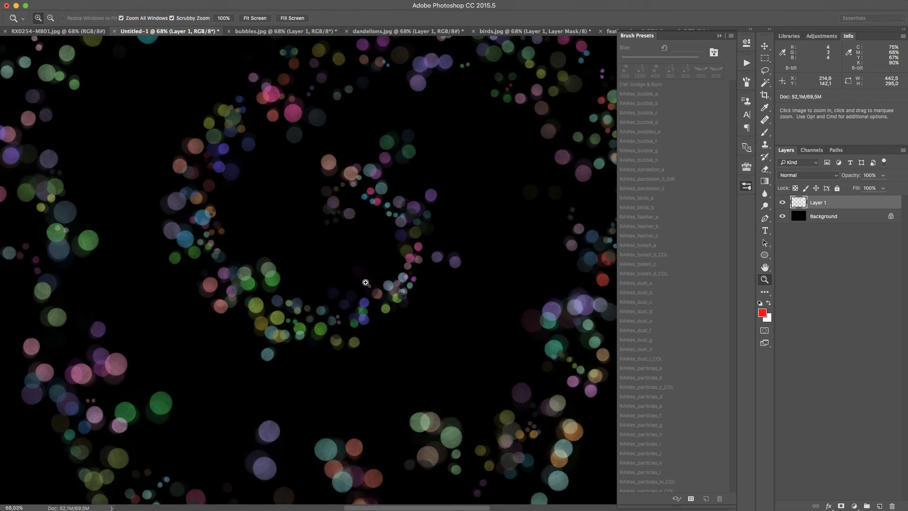
{"action": "key", "text": "b"}
{"action": "left_click_drag", "start_coordinate": [338, 235], "coordinate": [422, 228]}
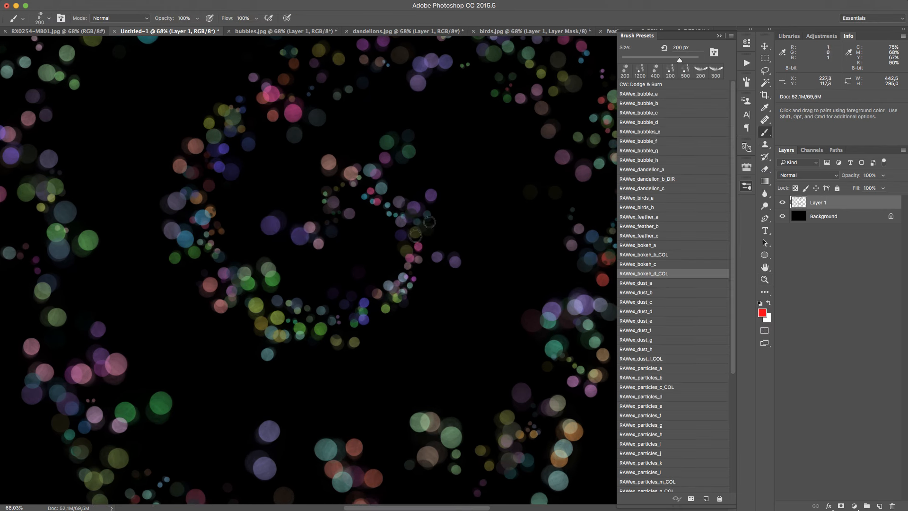
{"action": "key", "text": "z"}
{"action": "left_click_drag", "start_coordinate": [384, 283], "coordinate": [335, 148]}
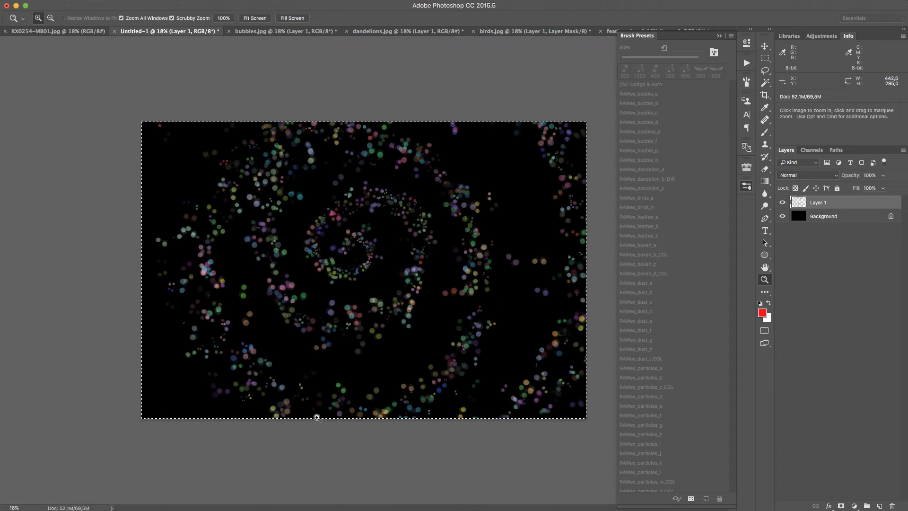
Clear Layer 1 with the Brush tool active and choose the RAWex_dust_a brush
{"action": "key", "text": "b"}
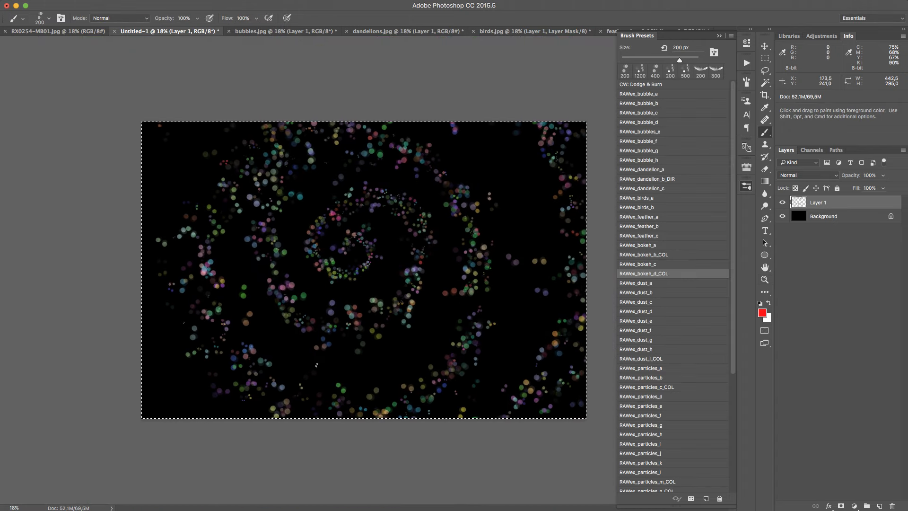
{"action": "key", "text": "Delete"}
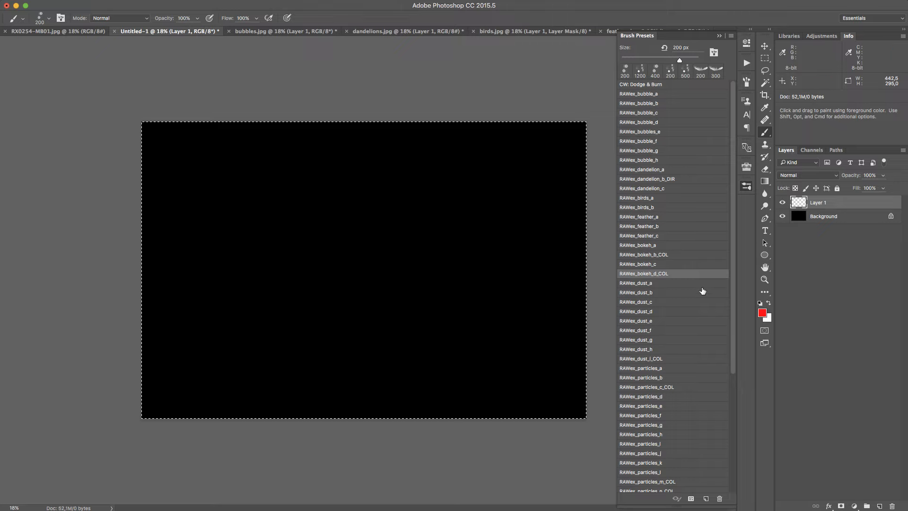
{"action": "left_click", "coordinate": [680, 284]}
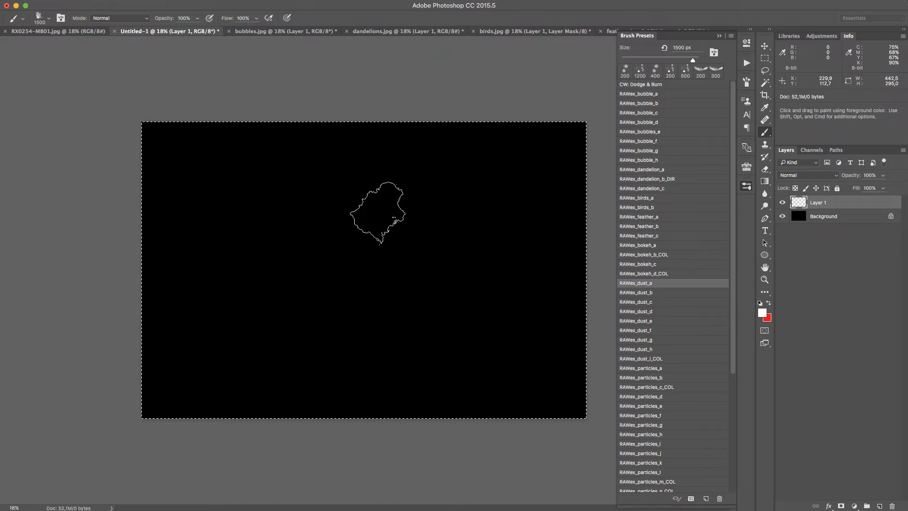
Build up a thick diagonal cloud of white dust from the canvas's lower left to its upper right at 1500 px
{"action": "mouse_move", "coordinate": [243, 255]}
{"action": "left_mouse_down"}
{"action": "mouse_move", "coordinate": [306, 223]}
{"action": "mouse_move", "coordinate": [528, 182]}
{"action": "left_mouse_up"}
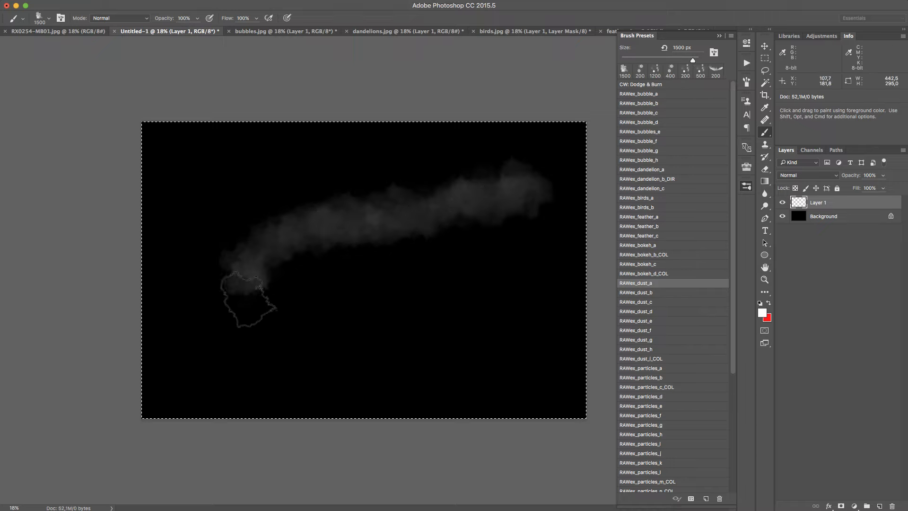
{"action": "mouse_move", "coordinate": [248, 298]}
{"action": "left_mouse_down"}
{"action": "mouse_move", "coordinate": [326, 258]}
{"action": "mouse_move", "coordinate": [486, 217]}
{"action": "mouse_move", "coordinate": [557, 182]}
{"action": "left_mouse_up"}
{"action": "left_click_drag", "start_coordinate": [284, 314], "coordinate": [534, 215]}
{"action": "mouse_move", "coordinate": [263, 329]}
{"action": "left_mouse_down"}
{"action": "mouse_move", "coordinate": [424, 277]}
{"action": "mouse_move", "coordinate": [562, 213]}
{"action": "left_mouse_up"}
{"action": "mouse_move", "coordinate": [255, 373]}
{"action": "left_mouse_down"}
{"action": "mouse_move", "coordinate": [341, 325]}
{"action": "mouse_move", "coordinate": [552, 231]}
{"action": "mouse_move", "coordinate": [234, 350]}
{"action": "mouse_move", "coordinate": [167, 390]}
{"action": "mouse_move", "coordinate": [227, 394]}
{"action": "mouse_move", "coordinate": [368, 309]}
{"action": "left_mouse_up"}
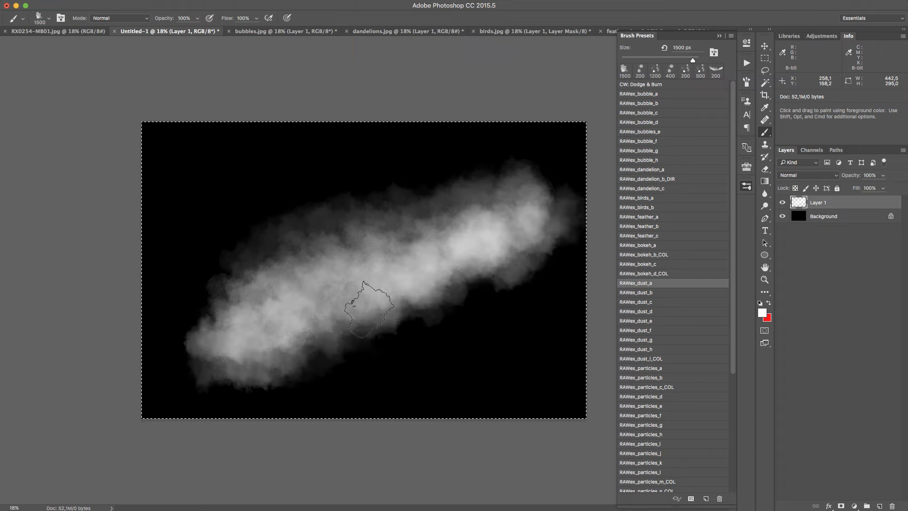
{"action": "mouse_move", "coordinate": [182, 406]}
{"action": "left_mouse_down"}
{"action": "mouse_move", "coordinate": [254, 382]}
{"action": "mouse_move", "coordinate": [447, 246]}
{"action": "left_mouse_up"}
Examine the dust cloud's texture and soft edges up close, and return to the full canvas view
{"action": "key", "text": "z"}
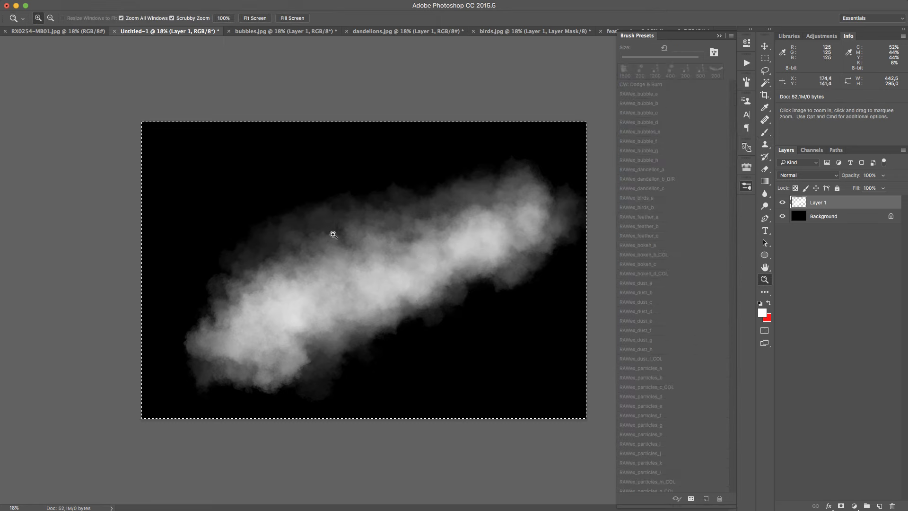
{"action": "left_click_drag", "start_coordinate": [330, 227], "coordinate": [393, 186]}
{"action": "left_click_drag", "start_coordinate": [213, 388], "coordinate": [405, 164]}
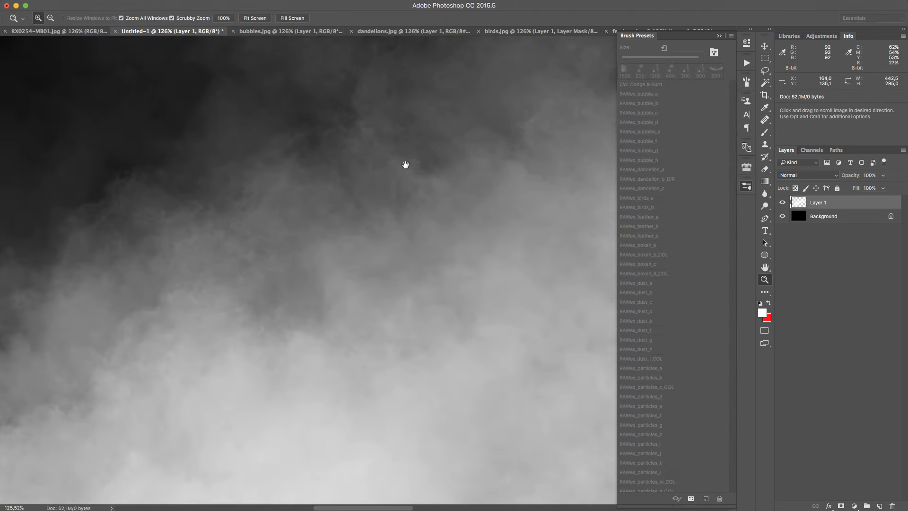
{"action": "left_click_drag", "start_coordinate": [192, 367], "coordinate": [475, 217]}
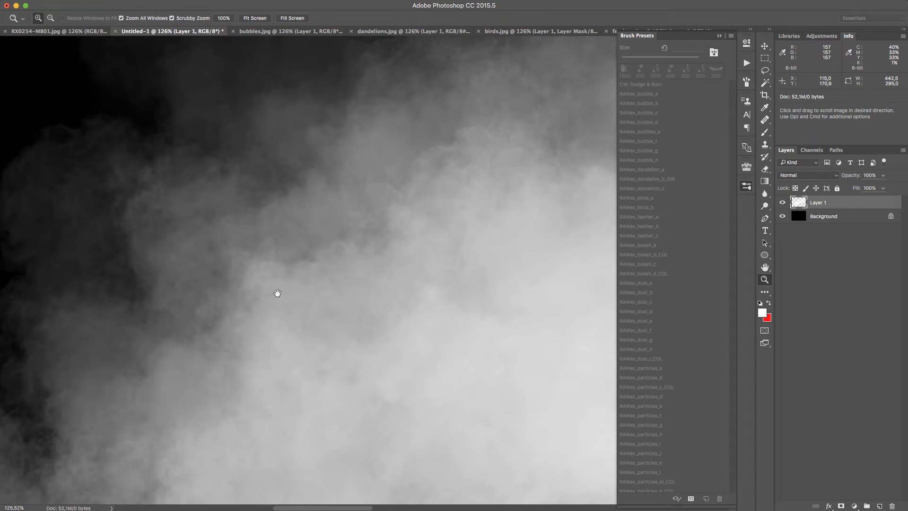
{"action": "left_click_drag", "start_coordinate": [215, 357], "coordinate": [334, 174]}
{"action": "left_click_drag", "start_coordinate": [211, 323], "coordinate": [196, 232]}
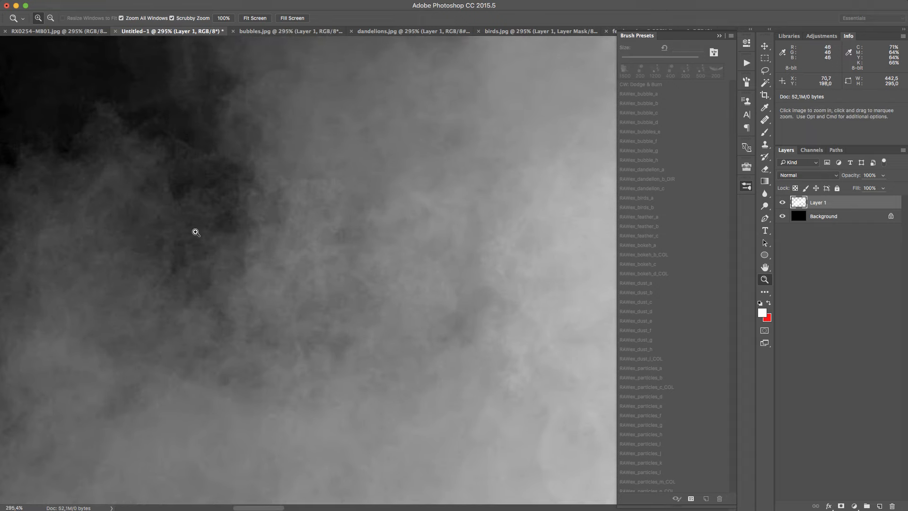
{"action": "left_click_drag", "start_coordinate": [271, 269], "coordinate": [211, 305]}
{"action": "left_click_drag", "start_coordinate": [443, 242], "coordinate": [391, 276]}
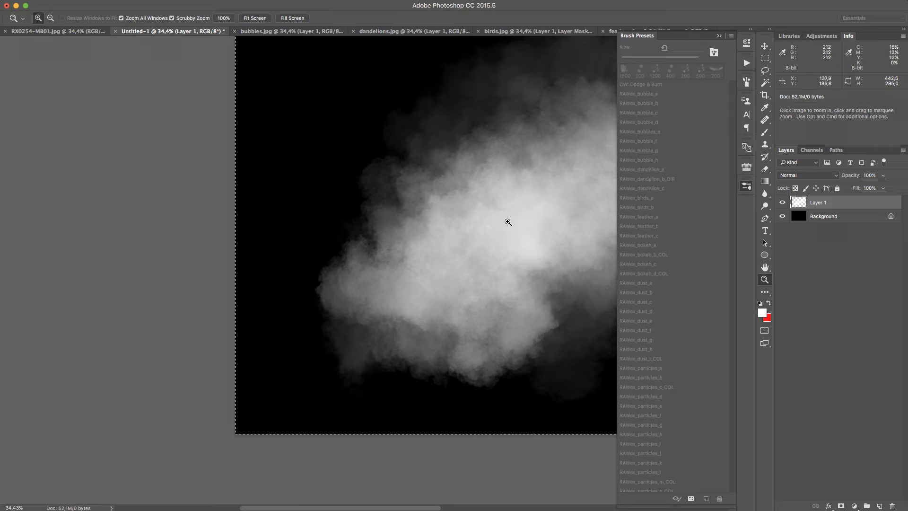
{"action": "left_click_drag", "start_coordinate": [506, 222], "coordinate": [244, 258]}
{"action": "left_click_drag", "start_coordinate": [423, 201], "coordinate": [375, 228]}
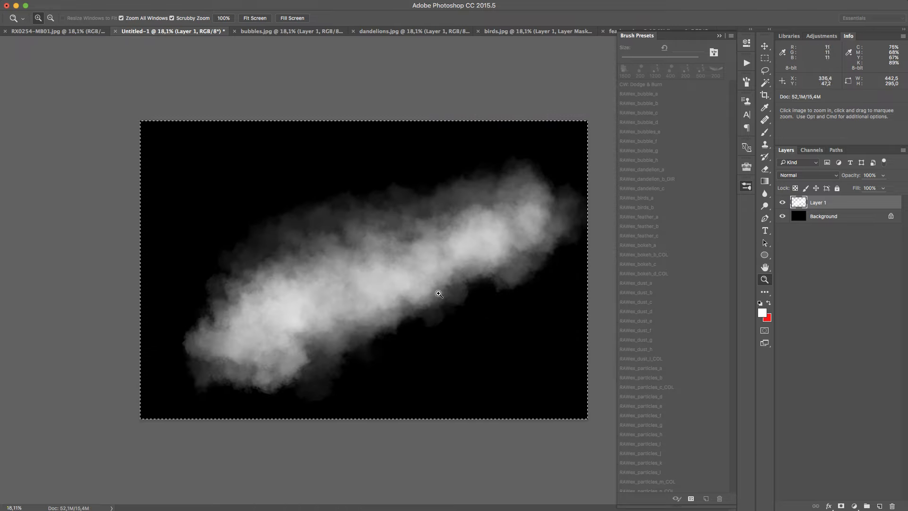
Brighten the dust cloud's core with white diagonal strokes, reducing the brush to 900, 800 and 500 px
{"action": "key", "text": "x"}
{"action": "key", "text": "b"}
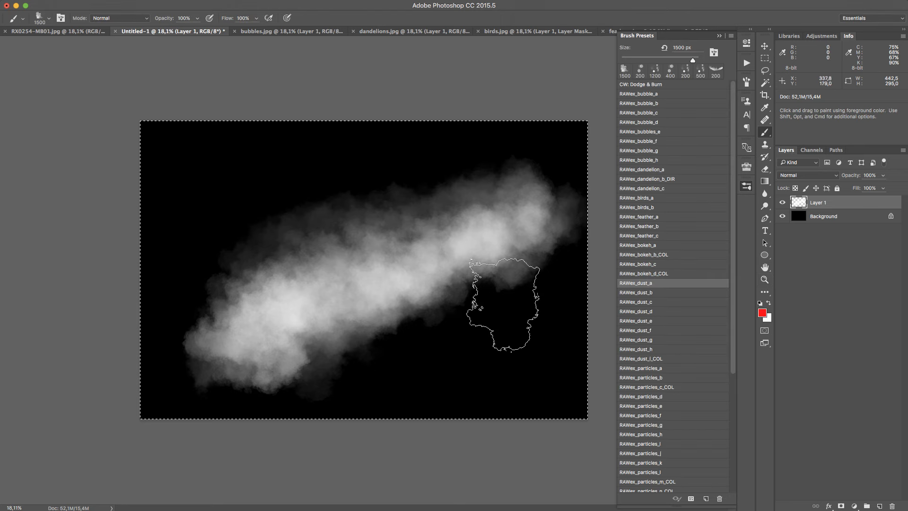
{"action": "key", "text": "x"}
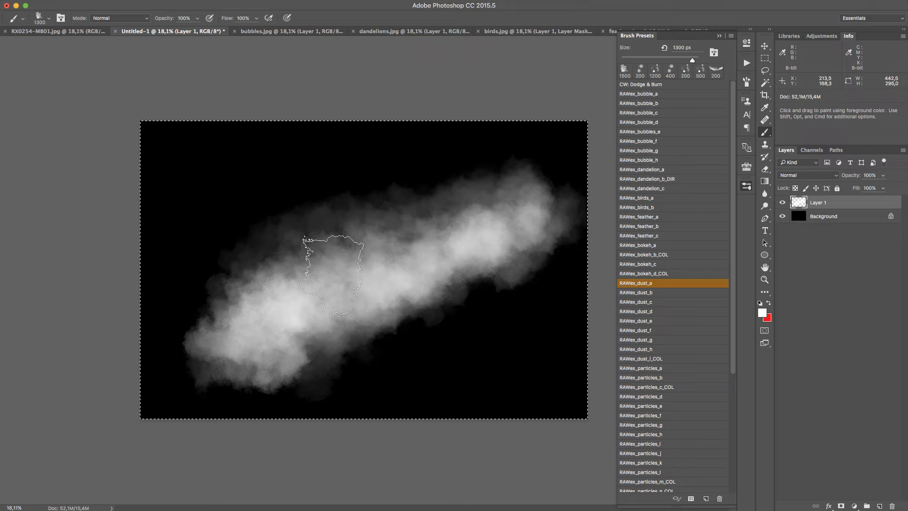
{"action": "left_click_drag", "start_coordinate": [374, 298], "coordinate": [534, 224]}
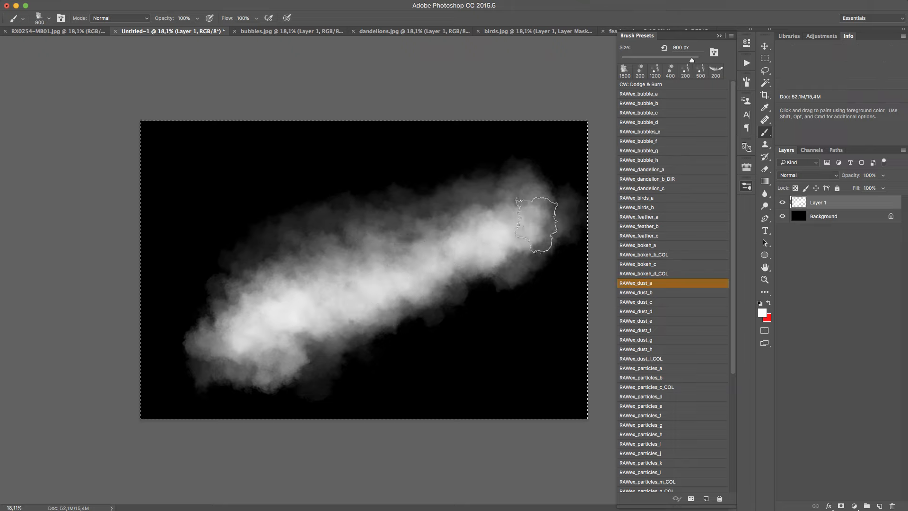
{"action": "left_click_drag", "start_coordinate": [265, 354], "coordinate": [553, 203]}
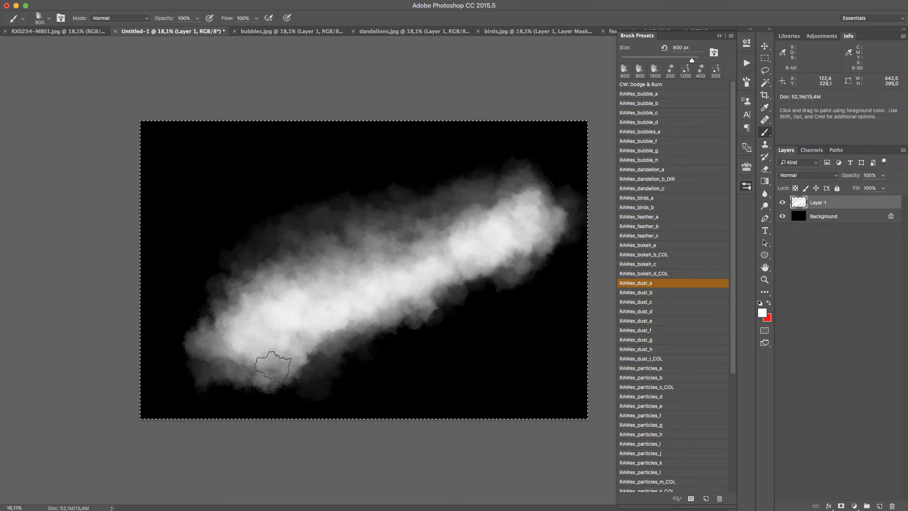
{"action": "left_click_drag", "start_coordinate": [281, 344], "coordinate": [565, 183]}
At 250 px, extend the dust streak into the canvas's upper right corner and draw a heart outline near the upper left corner
{"action": "key", "text": "bracketleft"}
{"action": "mouse_move", "coordinate": [265, 355]}
{"action": "left_mouse_down"}
{"action": "mouse_move", "coordinate": [544, 208]}
{"action": "mouse_move", "coordinate": [568, 179]}
{"action": "mouse_move", "coordinate": [574, 138]}
{"action": "left_mouse_up"}
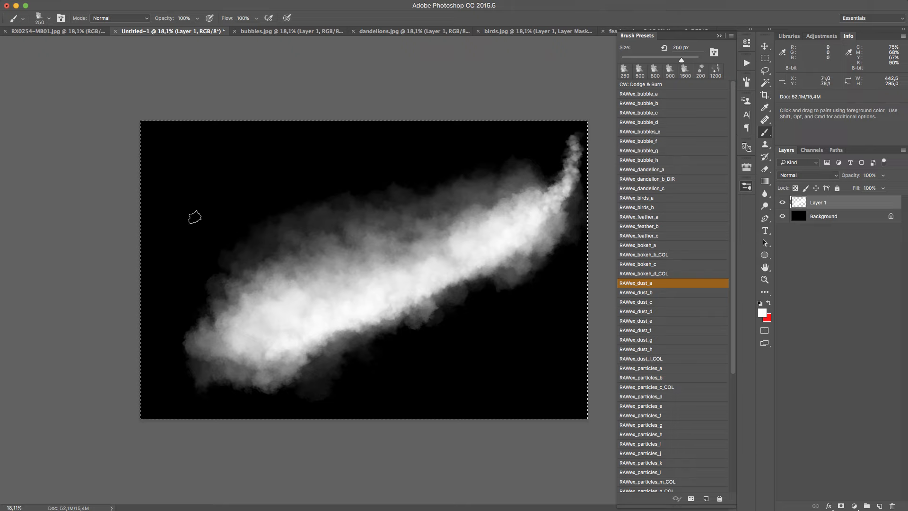
{"action": "mouse_move", "coordinate": [198, 194]}
{"action": "left_mouse_down"}
{"action": "mouse_move", "coordinate": [227, 151]}
{"action": "mouse_move", "coordinate": [254, 146]}
{"action": "mouse_move", "coordinate": [247, 178]}
{"action": "mouse_move", "coordinate": [208, 223]}
{"action": "left_mouse_up"}
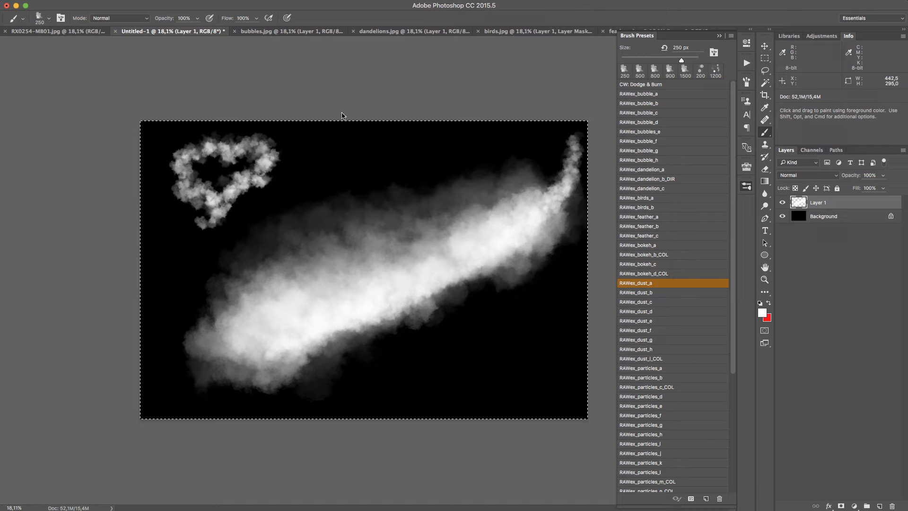
Clear Layer 1 and choose the RAWex_dust_b brush
{"action": "key", "text": "Delete"}
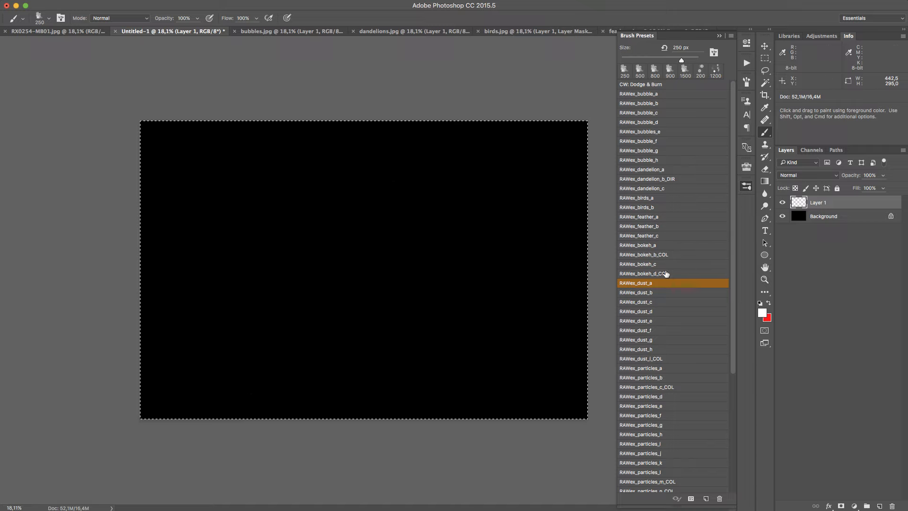
{"action": "left_click", "coordinate": [689, 293]}
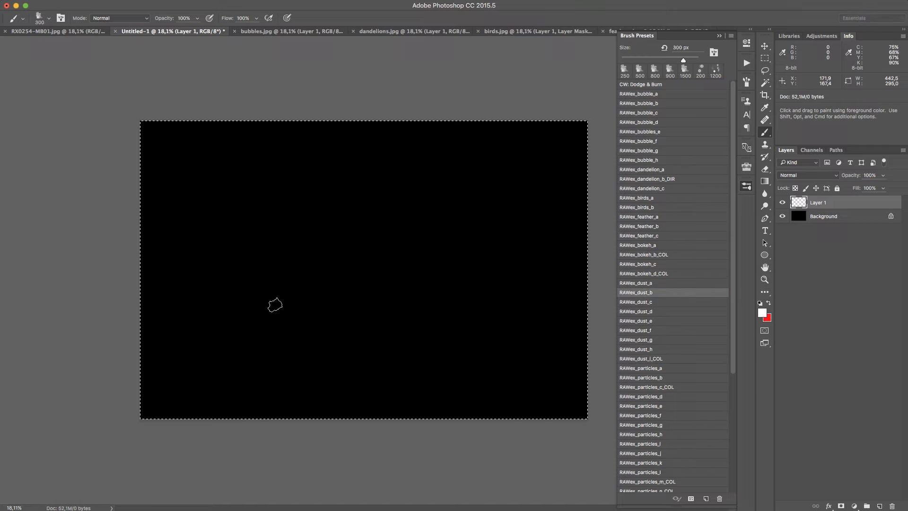
Paint a wavy vertical dust trail near the canvas's left edge with the 300 px RAWex_dust_b brush
{"action": "left_click_drag", "start_coordinate": [234, 357], "coordinate": [214, 175]}
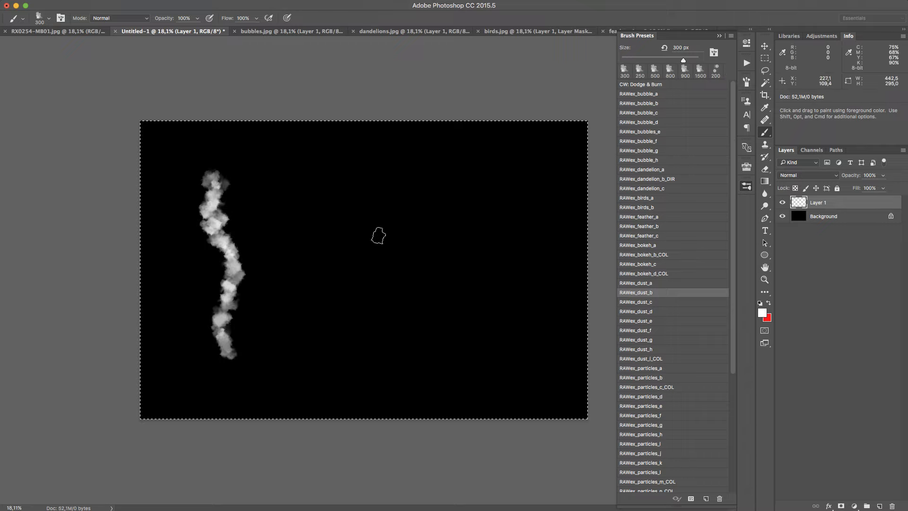
{"action": "key", "text": "z"}
{"action": "left_click_drag", "start_coordinate": [211, 216], "coordinate": [286, 151]}
{"action": "left_click_drag", "start_coordinate": [336, 267], "coordinate": [296, 306]}
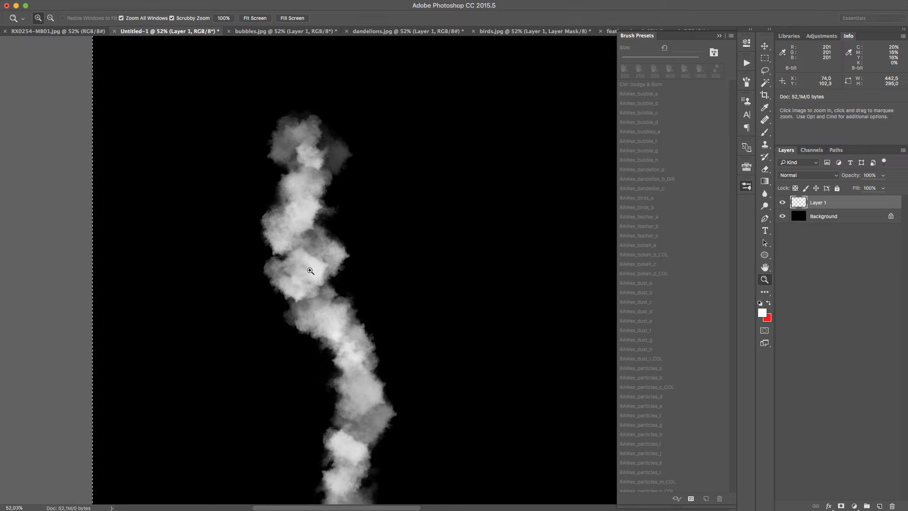
Clear Layer 1 and choose the RAWex_dust_c brush
{"action": "key", "text": "Delete"}
{"action": "left_click_drag", "start_coordinate": [430, 254], "coordinate": [380, 295]}
{"action": "left_click_drag", "start_coordinate": [507, 246], "coordinate": [495, 254]}
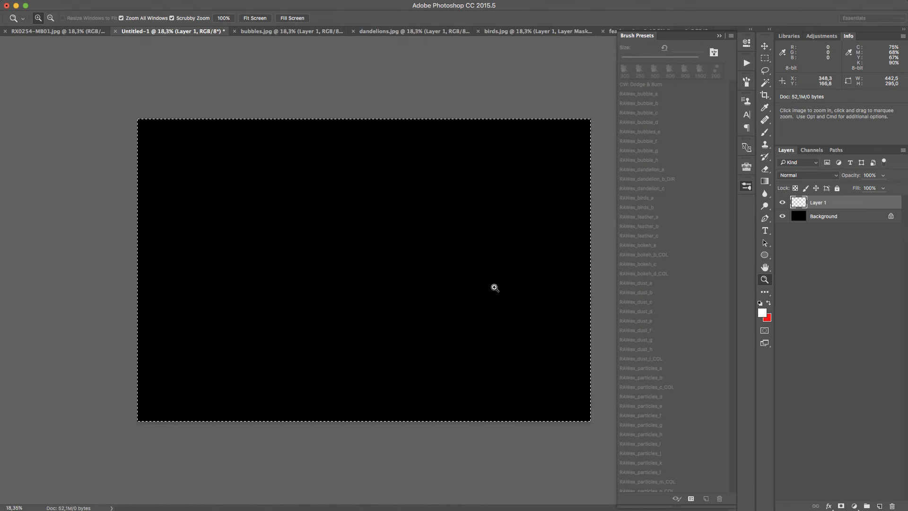
{"action": "key", "text": "b"}
{"action": "left_click", "coordinate": [684, 302]}
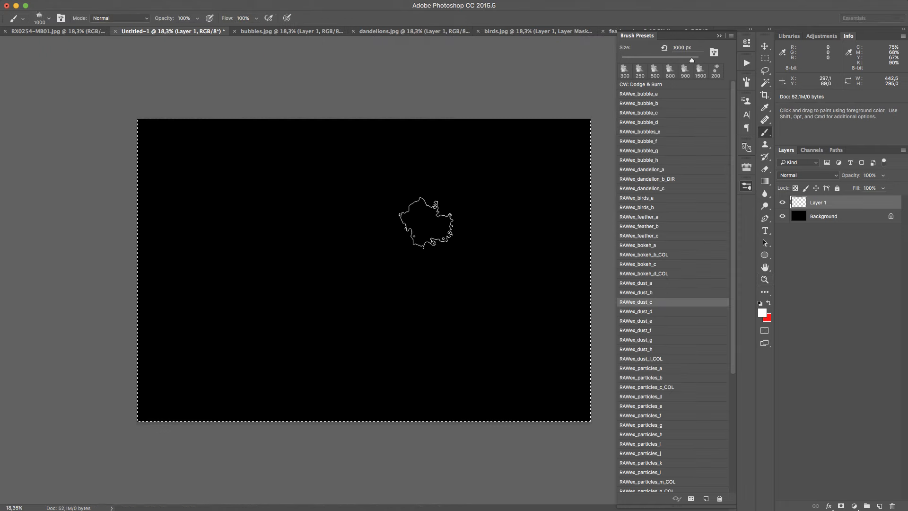
Paint a broad white diagonal dust cloud across the canvas at 1000 px, with fainter puffs in the lower right corner
{"action": "mouse_move", "coordinate": [236, 315]}
{"action": "left_mouse_down"}
{"action": "mouse_move", "coordinate": [295, 274]}
{"action": "mouse_move", "coordinate": [475, 204]}
{"action": "mouse_move", "coordinate": [377, 257]}
{"action": "mouse_move", "coordinate": [233, 304]}
{"action": "mouse_move", "coordinate": [199, 327]}
{"action": "mouse_move", "coordinate": [411, 222]}
{"action": "mouse_move", "coordinate": [269, 315]}
{"action": "left_mouse_up"}
{"action": "mouse_move", "coordinate": [330, 293]}
{"action": "left_mouse_down"}
{"action": "mouse_move", "coordinate": [227, 330]}
{"action": "mouse_move", "coordinate": [473, 204]}
{"action": "mouse_move", "coordinate": [245, 331]}
{"action": "mouse_move", "coordinate": [387, 331]}
{"action": "mouse_move", "coordinate": [462, 310]}
{"action": "mouse_move", "coordinate": [462, 371]}
{"action": "mouse_move", "coordinate": [438, 366]}
{"action": "left_mouse_up"}
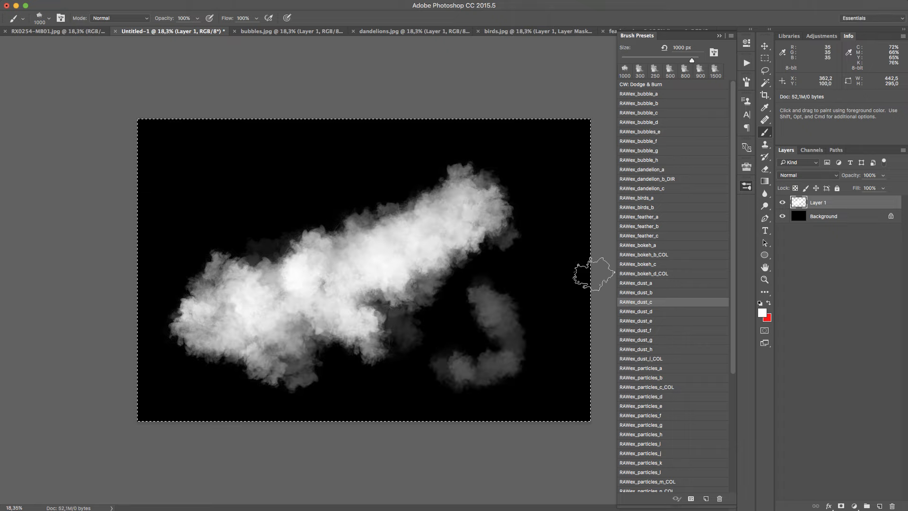
{"action": "mouse_move", "coordinate": [554, 319]}
{"action": "left_mouse_down"}
{"action": "mouse_move", "coordinate": [535, 369]}
{"action": "mouse_move", "coordinate": [456, 416]}
{"action": "left_mouse_up"}
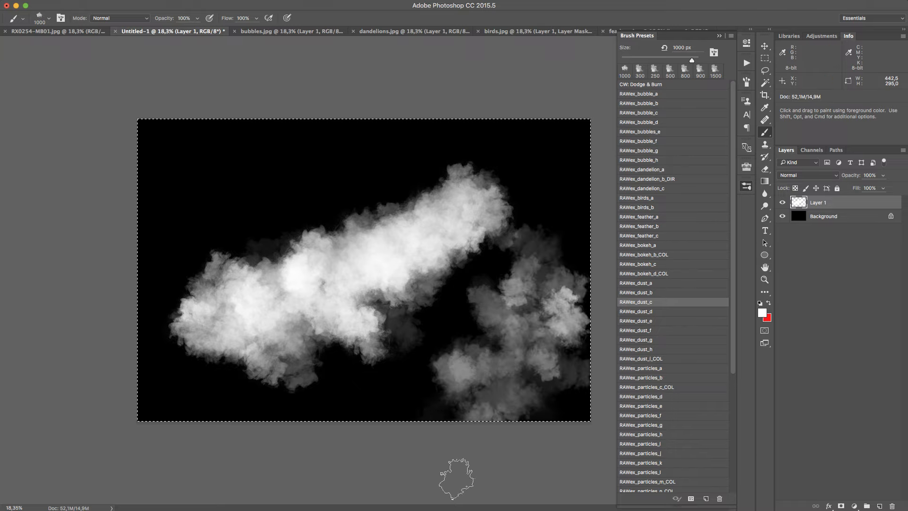
Clear Layer 1 and paint an arched dust streak from the canvas's lower left to its upper right at 1000 px
{"action": "key", "text": "Delete"}
{"action": "mouse_move", "coordinate": [226, 279]}
{"action": "left_mouse_down"}
{"action": "mouse_move", "coordinate": [360, 210]}
{"action": "mouse_move", "coordinate": [467, 172]}
{"action": "left_mouse_up"}
{"action": "mouse_move", "coordinate": [330, 216]}
{"action": "left_mouse_down"}
{"action": "mouse_move", "coordinate": [266, 245]}
{"action": "mouse_move", "coordinate": [218, 299]}
{"action": "mouse_move", "coordinate": [224, 317]}
{"action": "left_mouse_up"}
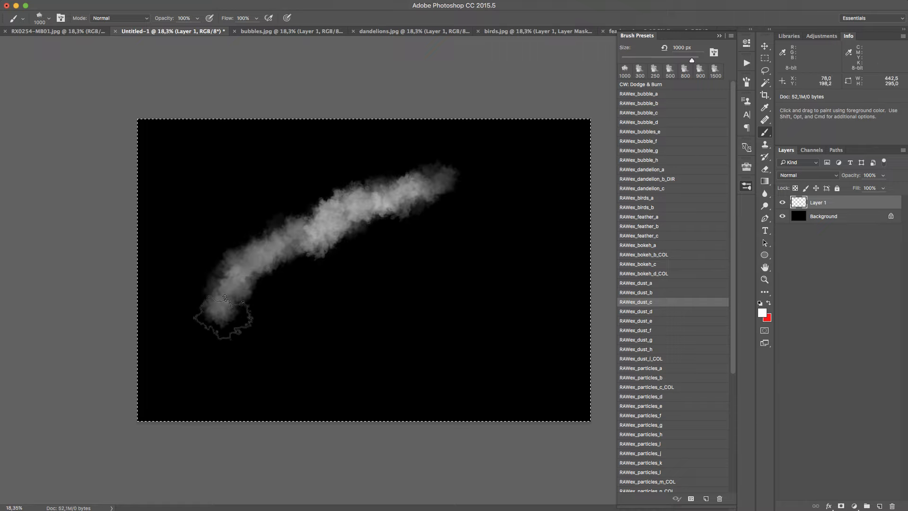
{"action": "left_click_drag", "start_coordinate": [327, 236], "coordinate": [491, 181]}
{"action": "mouse_move", "coordinate": [346, 229]}
{"action": "left_mouse_down"}
{"action": "mouse_move", "coordinate": [263, 274]}
{"action": "mouse_move", "coordinate": [192, 361]}
{"action": "left_mouse_up"}
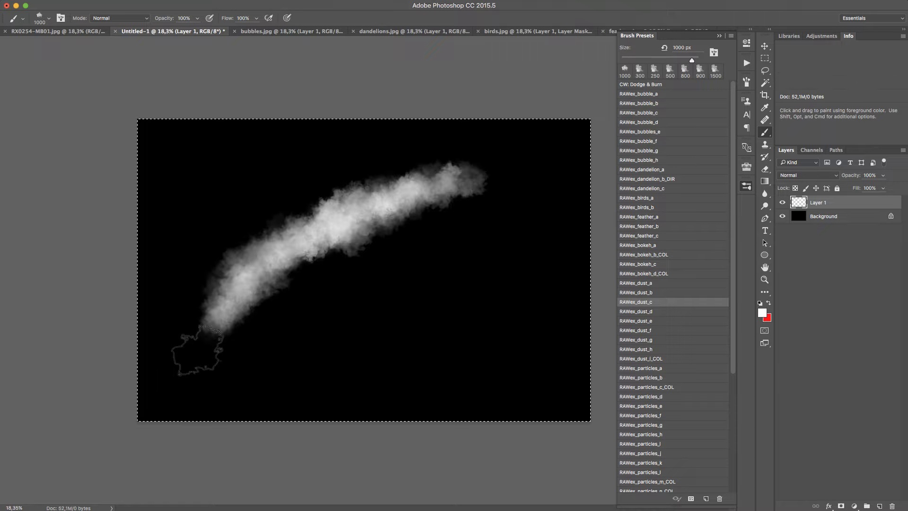
{"action": "left_click_drag", "start_coordinate": [283, 261], "coordinate": [125, 420]}
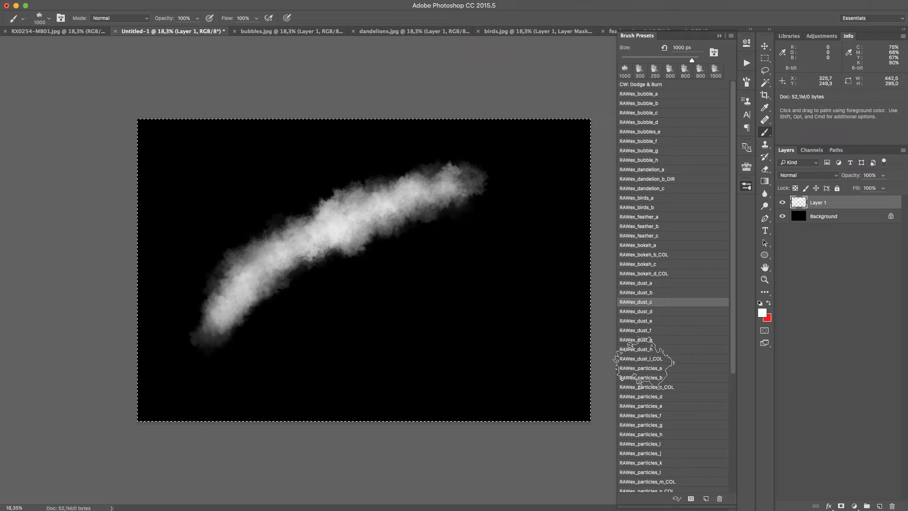
Add a diagonal dust band below the arc with RAWex_dust_d at 2000 px and a thinner one between them with RAWex_dust_e at 1000 px
{"action": "left_click", "coordinate": [704, 312]}
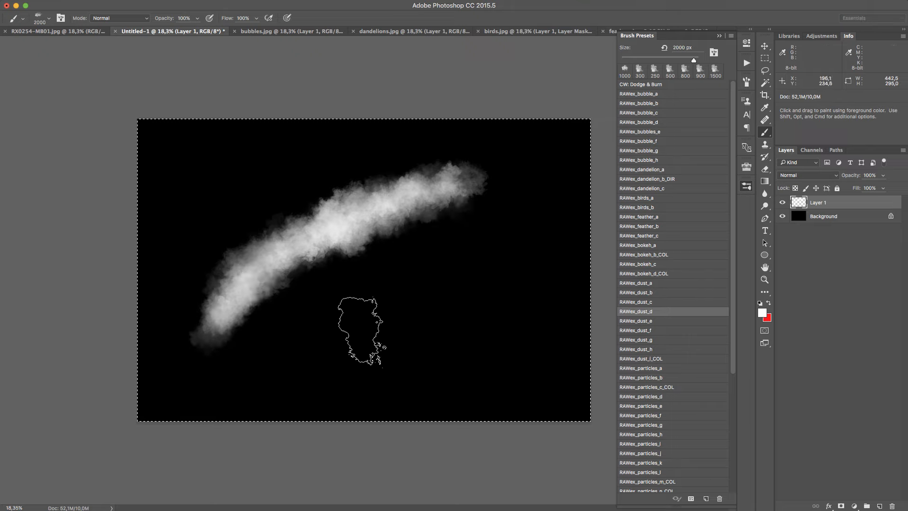
{"action": "mouse_move", "coordinate": [326, 362]}
{"action": "left_mouse_down"}
{"action": "mouse_move", "coordinate": [520, 225]}
{"action": "mouse_move", "coordinate": [584, 199]}
{"action": "left_mouse_up"}
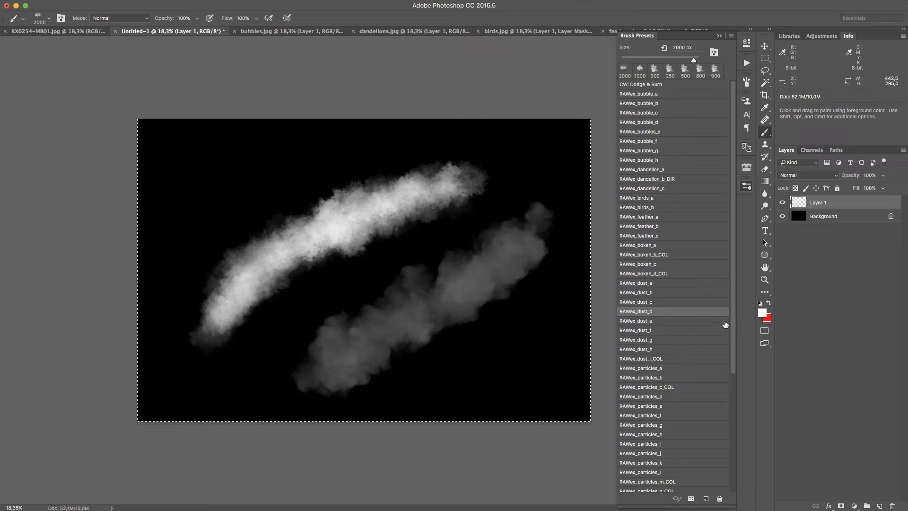
{"action": "left_click", "coordinate": [698, 321]}
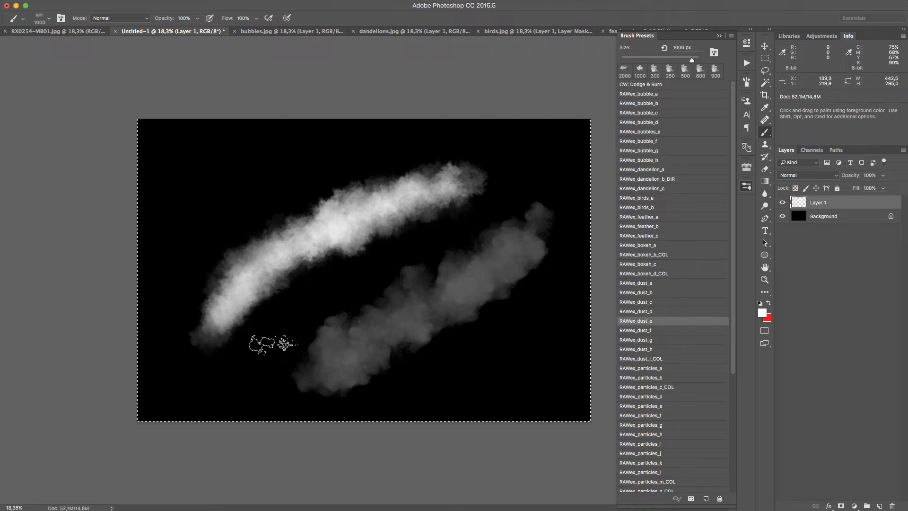
{"action": "mouse_move", "coordinate": [271, 344]}
{"action": "left_mouse_down"}
{"action": "mouse_move", "coordinate": [275, 322]}
{"action": "mouse_move", "coordinate": [496, 193]}
{"action": "left_mouse_up"}
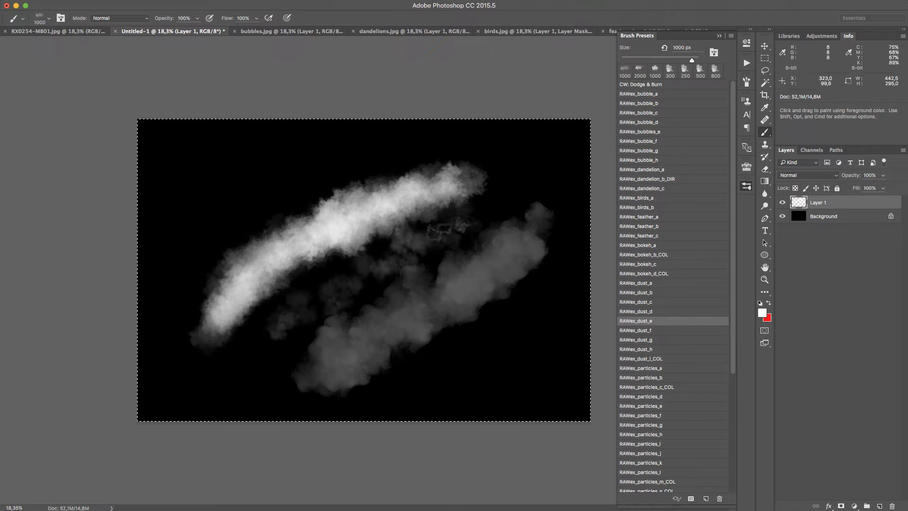
{"action": "mouse_move", "coordinate": [445, 231]}
{"action": "left_mouse_down"}
{"action": "mouse_move", "coordinate": [277, 323]}
{"action": "mouse_move", "coordinate": [229, 364]}
{"action": "left_mouse_up"}
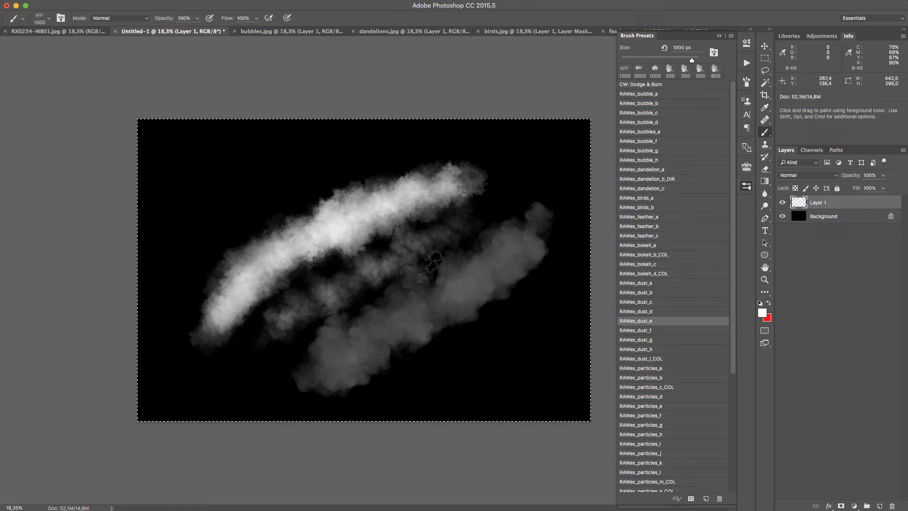
{"action": "left_click_drag", "start_coordinate": [465, 224], "coordinate": [307, 334]}
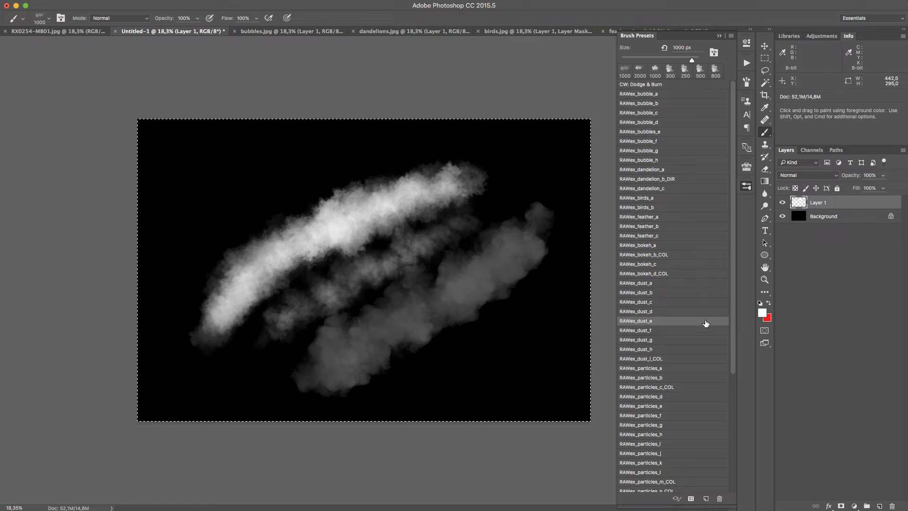
Add faint grainy dust over the canvas's upper left area with the RAWex_dust_f brush at 2000 px
{"action": "left_click", "coordinate": [695, 330]}
{"action": "mouse_move", "coordinate": [186, 250]}
{"action": "left_mouse_down"}
{"action": "mouse_move", "coordinate": [198, 208]}
{"action": "mouse_move", "coordinate": [264, 184]}
{"action": "mouse_move", "coordinate": [337, 192]}
{"action": "left_mouse_up"}
{"action": "mouse_move", "coordinate": [154, 228]}
{"action": "left_mouse_down"}
{"action": "mouse_move", "coordinate": [245, 204]}
{"action": "mouse_move", "coordinate": [399, 198]}
{"action": "left_mouse_up"}
Examine the texture of the painted dust bands and the grain of the fine dust in the upper left area up close
{"action": "key", "text": "z"}
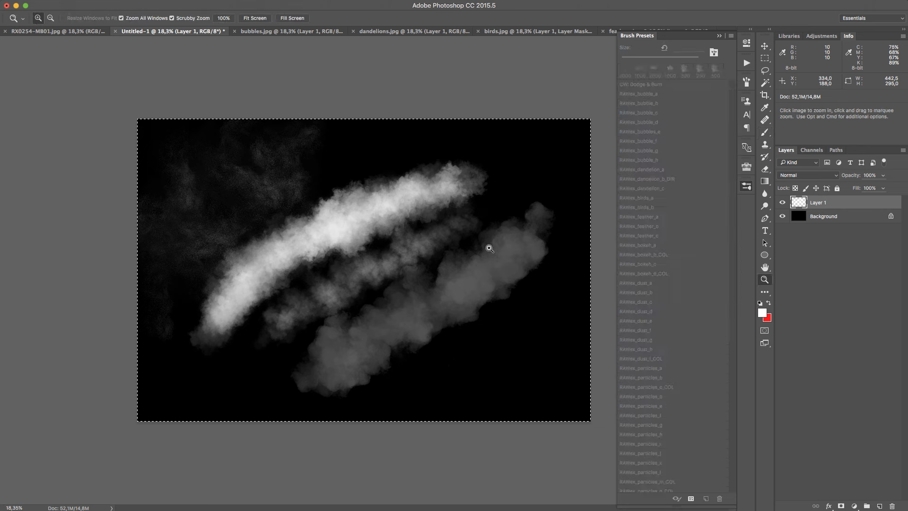
{"action": "left_click_drag", "start_coordinate": [388, 324], "coordinate": [448, 286]}
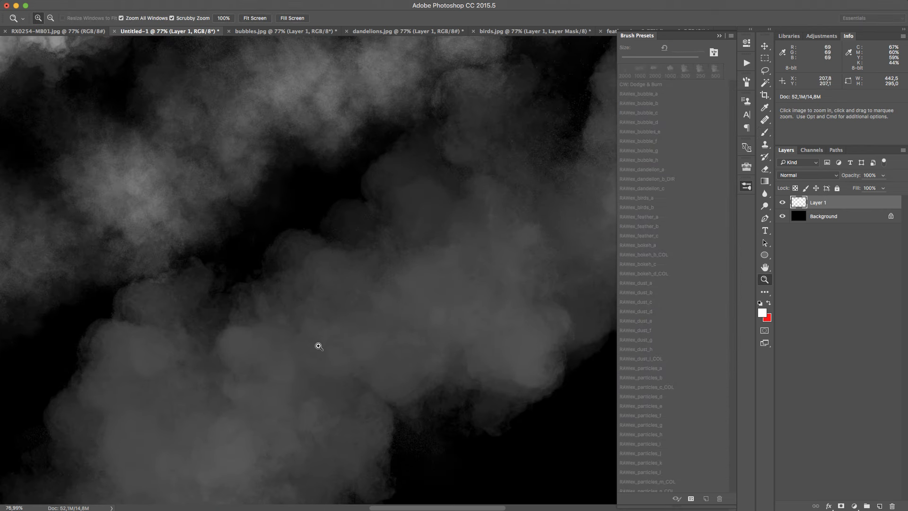
{"action": "key", "text": "space"}
{"action": "left_click_drag", "start_coordinate": [285, 308], "coordinate": [471, 296]}
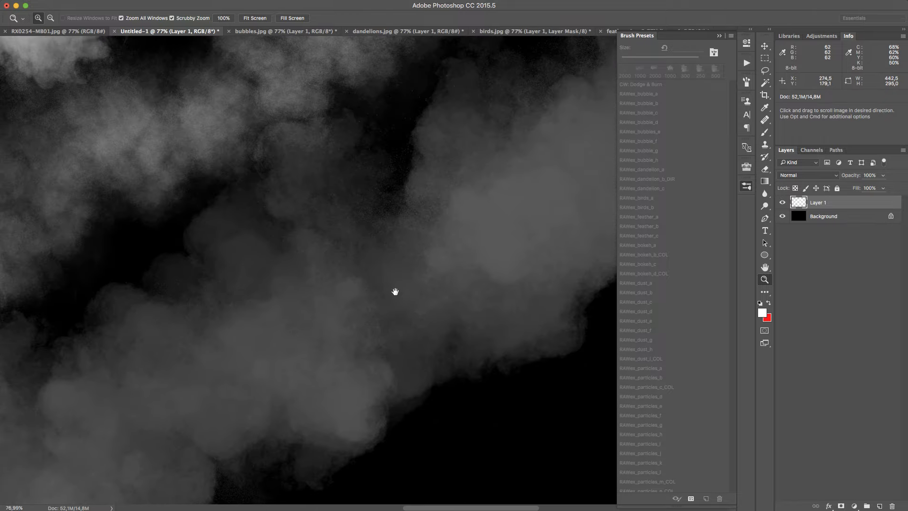
{"action": "left_click_drag", "start_coordinate": [473, 329], "coordinate": [365, 335]}
{"action": "left_click_drag", "start_coordinate": [351, 260], "coordinate": [385, 245]}
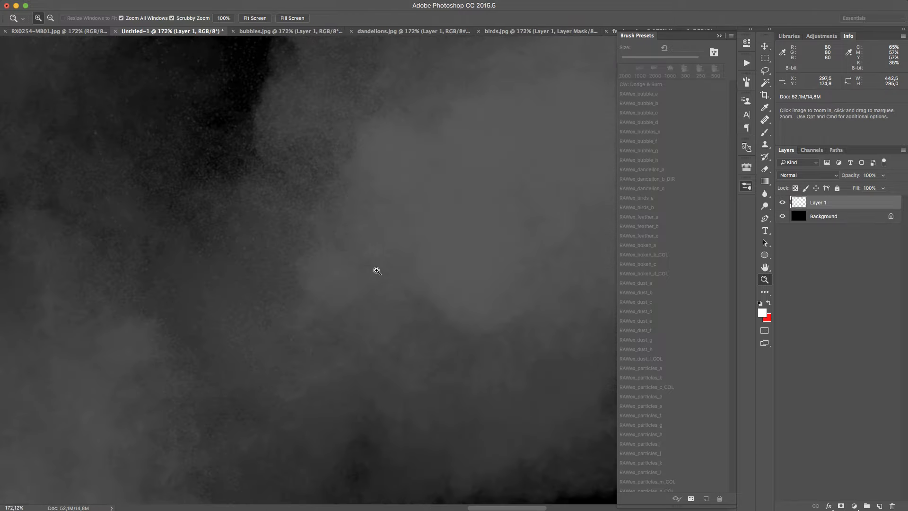
{"action": "left_click_drag", "start_coordinate": [405, 299], "coordinate": [416, 413]}
{"action": "key", "text": "space"}
{"action": "left_click_drag", "start_coordinate": [303, 299], "coordinate": [341, 293]}
{"action": "left_click_drag", "start_coordinate": [114, 208], "coordinate": [468, 419]}
{"action": "left_click_drag", "start_coordinate": [114, 184], "coordinate": [402, 353]}
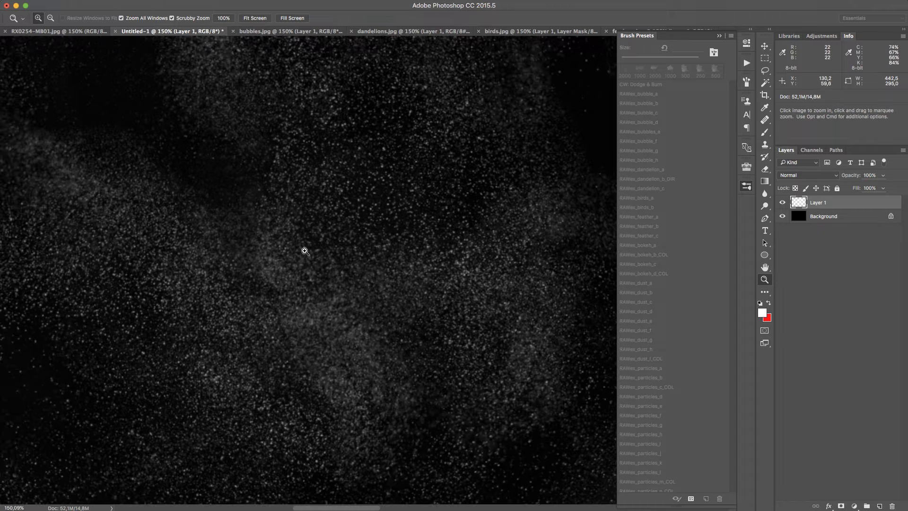
{"action": "left_click_drag", "start_coordinate": [322, 264], "coordinate": [298, 285]}
{"action": "left_click_drag", "start_coordinate": [261, 257], "coordinate": [225, 320]}
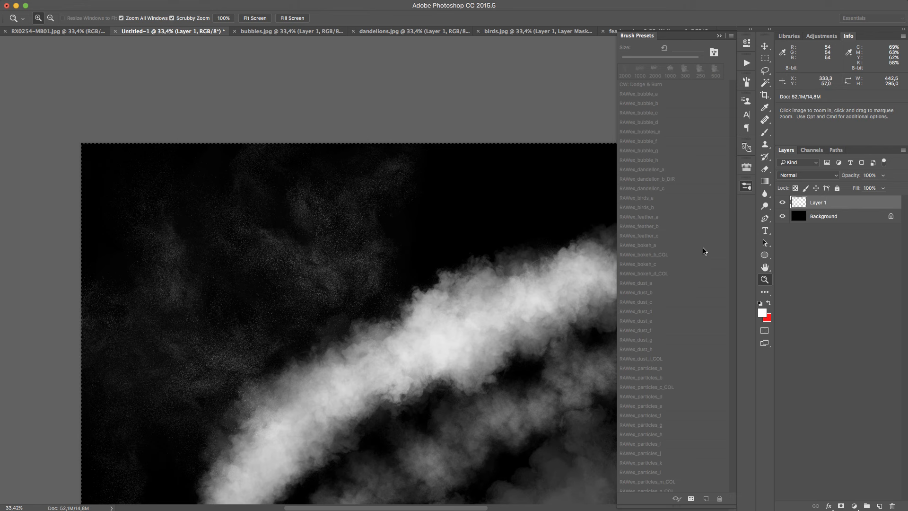
Clear Layer 1 and choose the RAWex_dust_g brush
{"action": "key", "text": "b"}
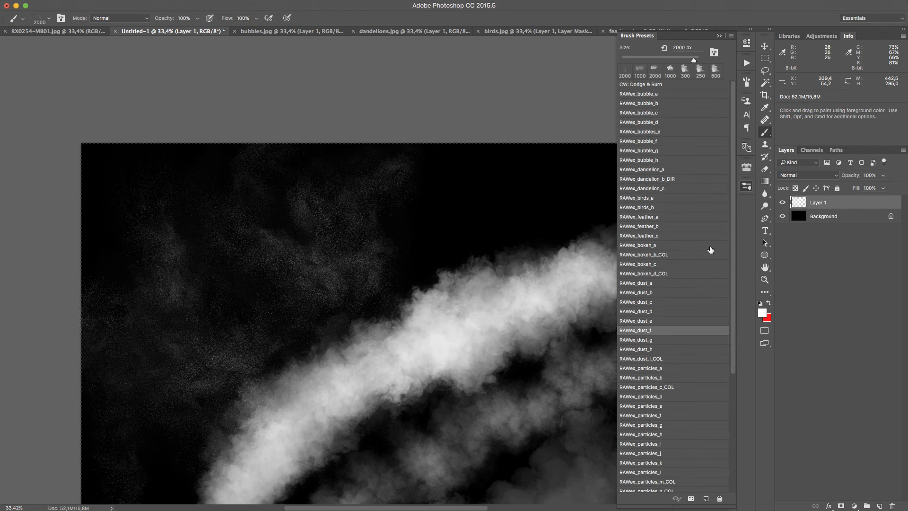
{"action": "key", "text": "Delete"}
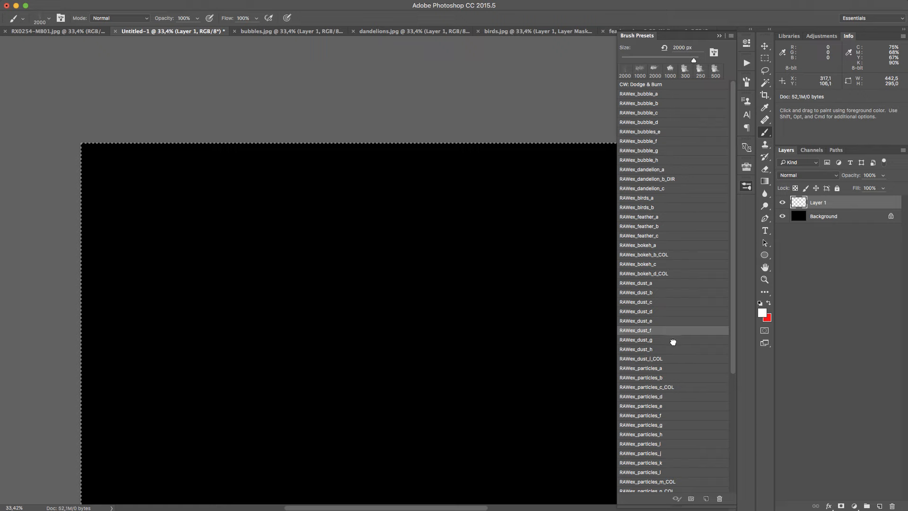
{"action": "left_click", "coordinate": [672, 341]}
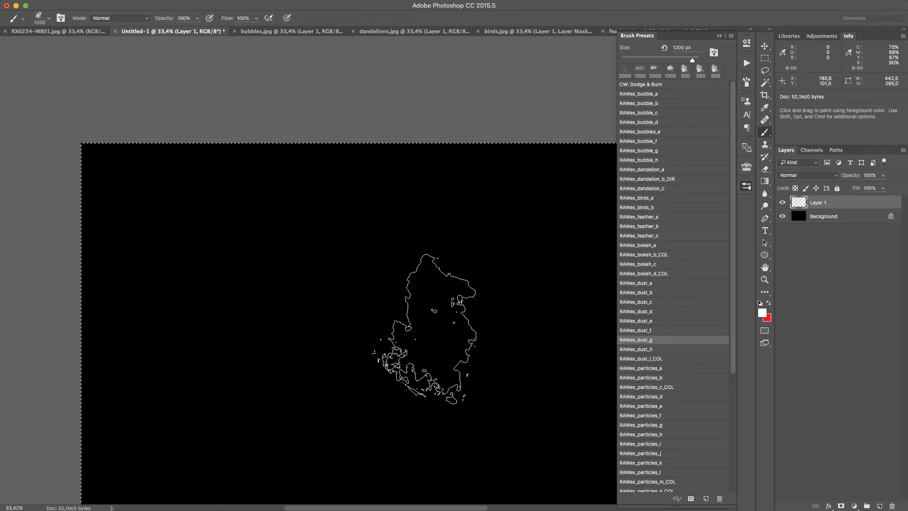
{"action": "key", "text": "z"}
{"action": "mouse_move", "coordinate": [419, 331]}
{"action": "left_mouse_down"}
{"action": "mouse_move", "coordinate": [377, 352]}
{"action": "mouse_move", "coordinate": [312, 353]}
{"action": "left_mouse_up"}
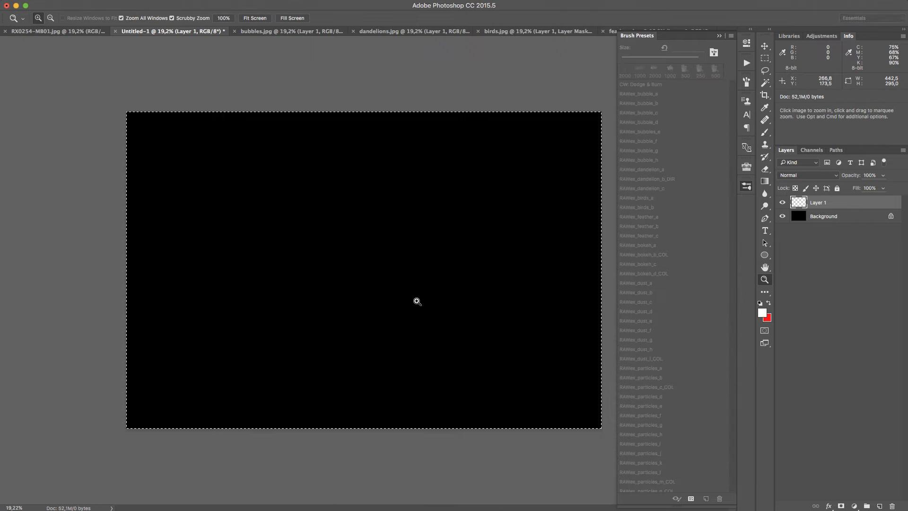
Paint a vertical dust plume along the canvas's left side with the brush at 1200 px
{"action": "key", "text": "b"}
{"action": "left_click", "coordinate": [213, 283]}
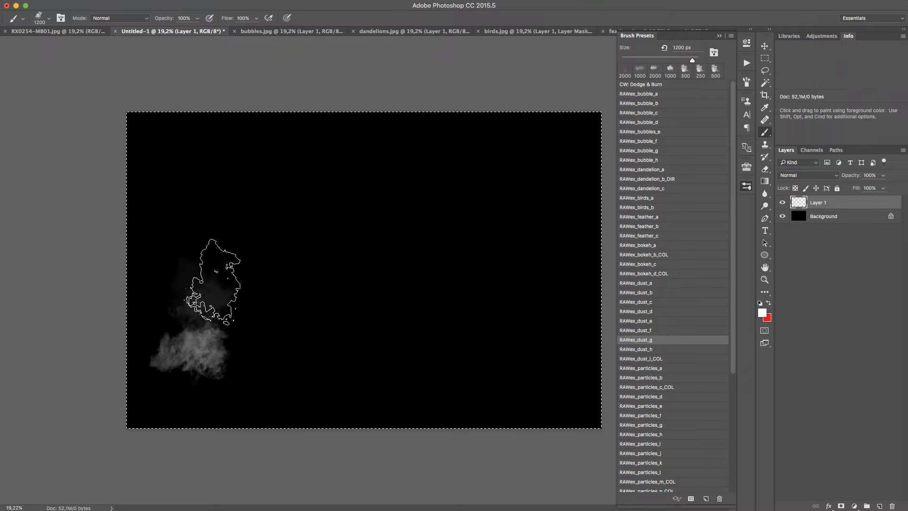
{"action": "mouse_move", "coordinate": [212, 282]}
{"action": "left_mouse_down"}
{"action": "mouse_move", "coordinate": [243, 186]}
{"action": "mouse_move", "coordinate": [213, 240]}
{"action": "mouse_move", "coordinate": [197, 358]}
{"action": "mouse_move", "coordinate": [231, 191]}
{"action": "mouse_move", "coordinate": [267, 142]}
{"action": "left_mouse_up"}
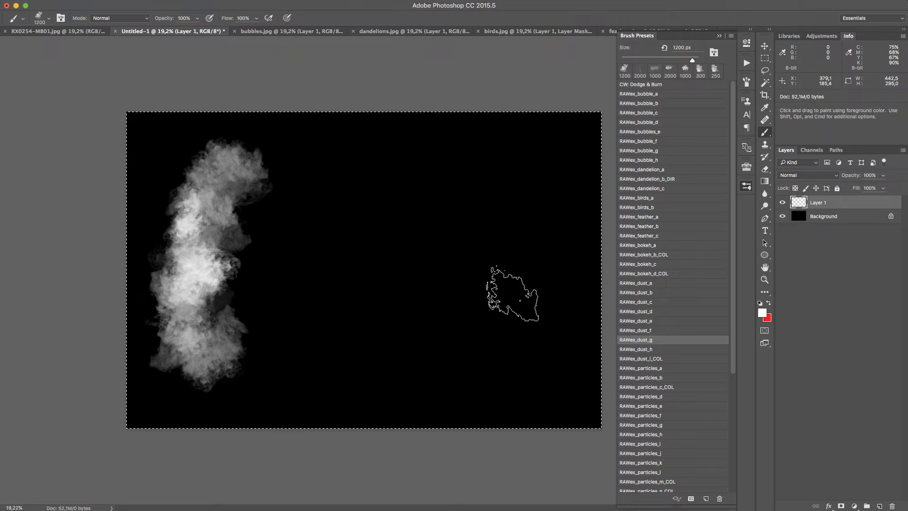
Clear Layer 1 and paint a dense horizontal dust cloud across the canvas's full width with RAWex_dust_g at 1200 px
{"action": "key", "text": "Delete"}
{"action": "mouse_move", "coordinate": [208, 296]}
{"action": "left_mouse_down"}
{"action": "mouse_move", "coordinate": [467, 243]}
{"action": "mouse_move", "coordinate": [514, 248]}
{"action": "mouse_move", "coordinate": [194, 272]}
{"action": "mouse_move", "coordinate": [510, 262]}
{"action": "mouse_move", "coordinate": [365, 274]}
{"action": "mouse_move", "coordinate": [213, 312]}
{"action": "mouse_move", "coordinate": [488, 299]}
{"action": "mouse_move", "coordinate": [444, 326]}
{"action": "mouse_move", "coordinate": [157, 344]}
{"action": "mouse_move", "coordinate": [536, 319]}
{"action": "mouse_move", "coordinate": [157, 365]}
{"action": "mouse_move", "coordinate": [350, 299]}
{"action": "mouse_move", "coordinate": [235, 271]}
{"action": "mouse_move", "coordinate": [165, 284]}
{"action": "mouse_move", "coordinate": [297, 221]}
{"action": "mouse_move", "coordinate": [624, 234]}
{"action": "mouse_move", "coordinate": [418, 215]}
{"action": "mouse_move", "coordinate": [571, 221]}
{"action": "mouse_move", "coordinate": [587, 213]}
{"action": "mouse_move", "coordinate": [318, 251]}
{"action": "mouse_move", "coordinate": [130, 307]}
{"action": "mouse_move", "coordinate": [300, 270]}
{"action": "mouse_move", "coordinate": [269, 345]}
{"action": "mouse_move", "coordinate": [321, 370]}
{"action": "mouse_move", "coordinate": [563, 304]}
{"action": "mouse_move", "coordinate": [435, 293]}
{"action": "mouse_move", "coordinate": [255, 247]}
{"action": "mouse_move", "coordinate": [155, 303]}
{"action": "mouse_move", "coordinate": [304, 314]}
{"action": "mouse_move", "coordinate": [575, 281]}
{"action": "left_mouse_up"}
{"action": "mouse_move", "coordinate": [317, 295]}
{"action": "left_mouse_down"}
{"action": "mouse_move", "coordinate": [466, 233]}
{"action": "mouse_move", "coordinate": [537, 375]}
{"action": "mouse_move", "coordinate": [450, 390]}
{"action": "left_mouse_up"}
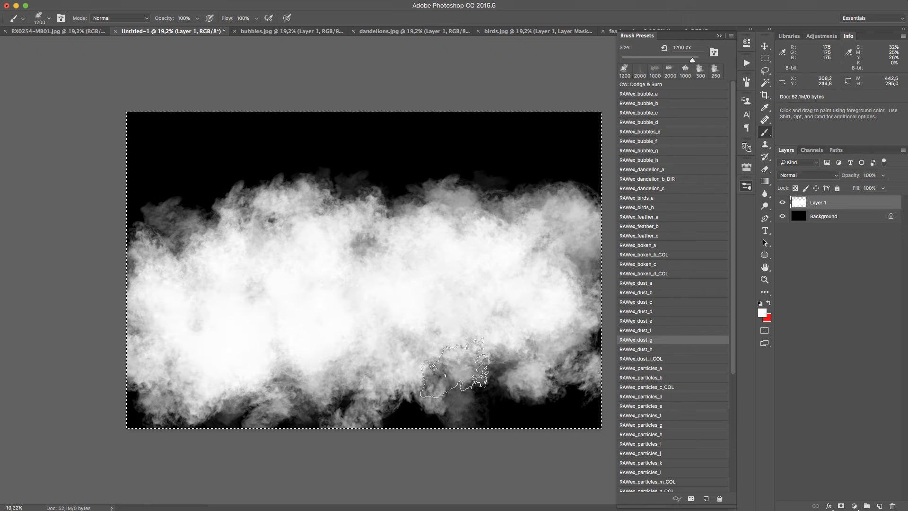
Clear Layer 1 and paint a diagonal smoky dust cloud from lower left to upper right with RAWex_dust_h at 2000 px
{"action": "key", "text": "Delete"}
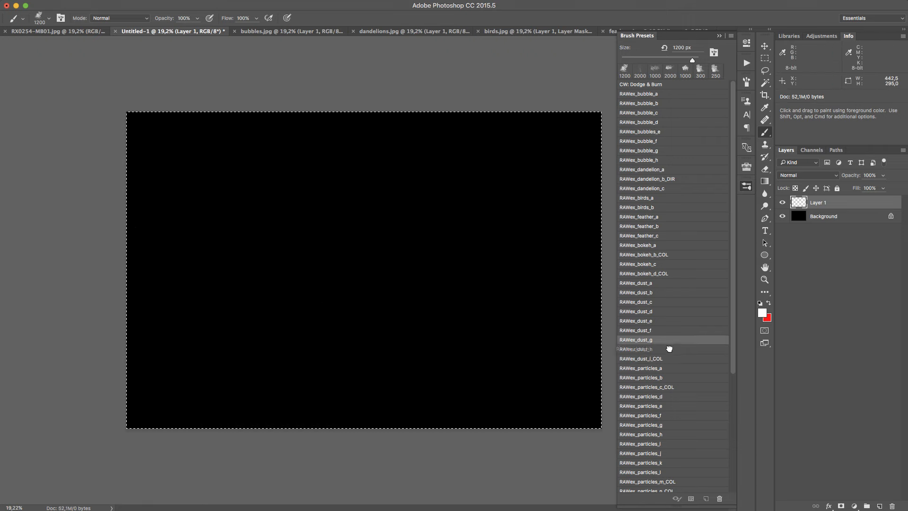
{"action": "left_click", "coordinate": [666, 349]}
{"action": "mouse_move", "coordinate": [296, 265]}
{"action": "left_mouse_down"}
{"action": "mouse_move", "coordinate": [481, 187]}
{"action": "mouse_move", "coordinate": [183, 322]}
{"action": "mouse_move", "coordinate": [524, 184]}
{"action": "mouse_move", "coordinate": [505, 207]}
{"action": "mouse_move", "coordinate": [372, 243]}
{"action": "mouse_move", "coordinate": [232, 306]}
{"action": "mouse_move", "coordinate": [176, 339]}
{"action": "mouse_move", "coordinate": [156, 364]}
{"action": "mouse_move", "coordinate": [351, 279]}
{"action": "mouse_move", "coordinate": [495, 199]}
{"action": "mouse_move", "coordinate": [523, 91]}
{"action": "left_mouse_up"}
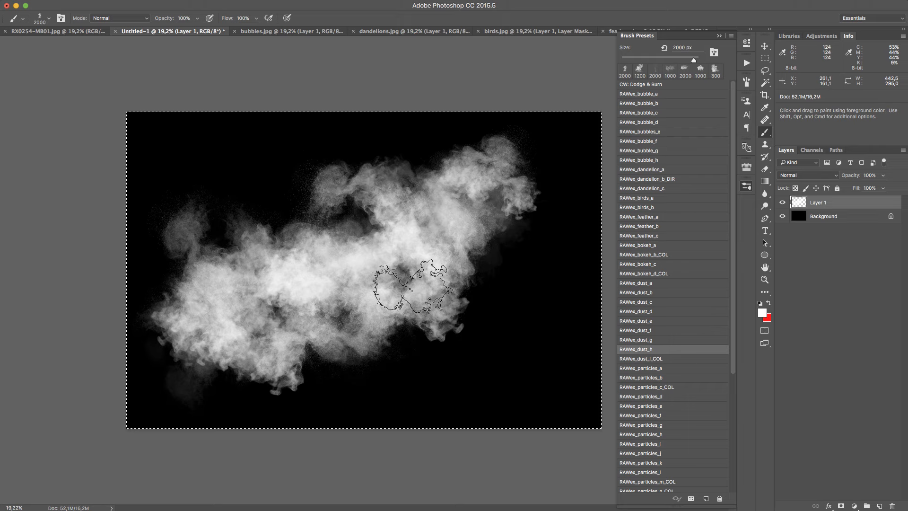
Clear Layer 1 and paint multicoloured dust over the canvas's middle with RAWex_dust_i_COL at 500 px, swapping the foreground colour to red
{"action": "key", "text": "Delete"}
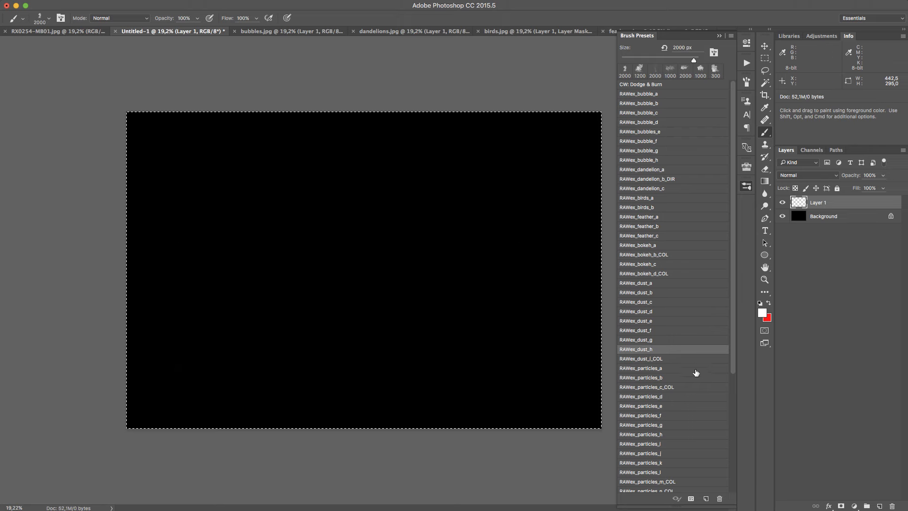
{"action": "left_click", "coordinate": [705, 359]}
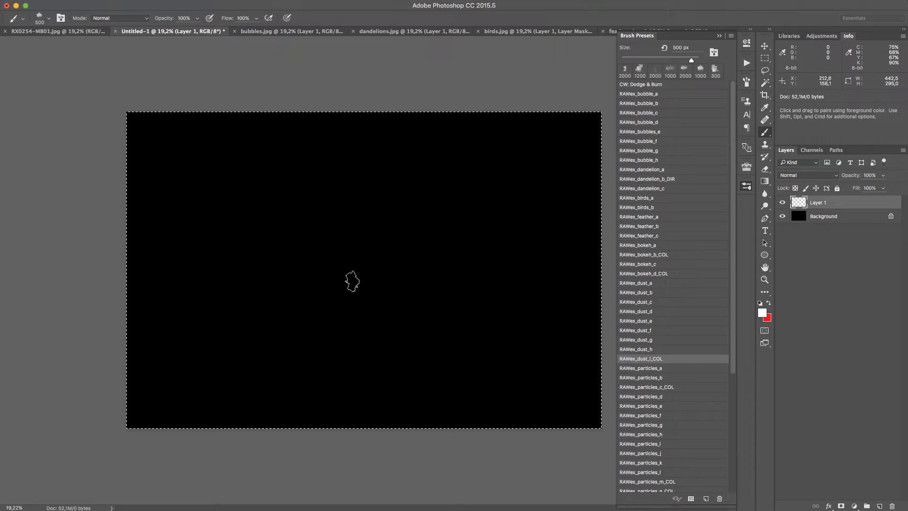
{"action": "mouse_move", "coordinate": [352, 278]}
{"action": "left_mouse_down"}
{"action": "mouse_move", "coordinate": [333, 263]}
{"action": "mouse_move", "coordinate": [360, 289]}
{"action": "mouse_move", "coordinate": [347, 298]}
{"action": "mouse_move", "coordinate": [350, 261]}
{"action": "mouse_move", "coordinate": [327, 259]}
{"action": "mouse_move", "coordinate": [332, 283]}
{"action": "mouse_move", "coordinate": [343, 248]}
{"action": "mouse_move", "coordinate": [308, 281]}
{"action": "mouse_move", "coordinate": [374, 254]}
{"action": "mouse_move", "coordinate": [319, 253]}
{"action": "mouse_move", "coordinate": [361, 278]}
{"action": "mouse_move", "coordinate": [367, 255]}
{"action": "mouse_move", "coordinate": [333, 238]}
{"action": "mouse_move", "coordinate": [311, 255]}
{"action": "mouse_move", "coordinate": [317, 269]}
{"action": "mouse_move", "coordinate": [315, 220]}
{"action": "mouse_move", "coordinate": [303, 209]}
{"action": "mouse_move", "coordinate": [272, 333]}
{"action": "mouse_move", "coordinate": [281, 318]}
{"action": "mouse_move", "coordinate": [401, 316]}
{"action": "mouse_move", "coordinate": [396, 247]}
{"action": "mouse_move", "coordinate": [350, 204]}
{"action": "mouse_move", "coordinate": [270, 231]}
{"action": "mouse_move", "coordinate": [275, 227]}
{"action": "mouse_move", "coordinate": [282, 263]}
{"action": "mouse_move", "coordinate": [351, 251]}
{"action": "mouse_move", "coordinate": [400, 263]}
{"action": "mouse_move", "coordinate": [413, 291]}
{"action": "mouse_move", "coordinate": [355, 198]}
{"action": "mouse_move", "coordinate": [329, 174]}
{"action": "mouse_move", "coordinate": [263, 183]}
{"action": "mouse_move", "coordinate": [257, 215]}
{"action": "mouse_move", "coordinate": [277, 191]}
{"action": "mouse_move", "coordinate": [349, 198]}
{"action": "mouse_move", "coordinate": [277, 143]}
{"action": "mouse_move", "coordinate": [273, 159]}
{"action": "mouse_move", "coordinate": [362, 158]}
{"action": "mouse_move", "coordinate": [401, 180]}
{"action": "mouse_move", "coordinate": [404, 343]}
{"action": "mouse_move", "coordinate": [259, 375]}
{"action": "mouse_move", "coordinate": [408, 314]}
{"action": "mouse_move", "coordinate": [214, 280]}
{"action": "mouse_move", "coordinate": [291, 280]}
{"action": "mouse_move", "coordinate": [325, 261]}
{"action": "mouse_move", "coordinate": [319, 291]}
{"action": "mouse_move", "coordinate": [389, 247]}
{"action": "mouse_move", "coordinate": [354, 267]}
{"action": "left_mouse_up"}
{"action": "key", "text": "x"}
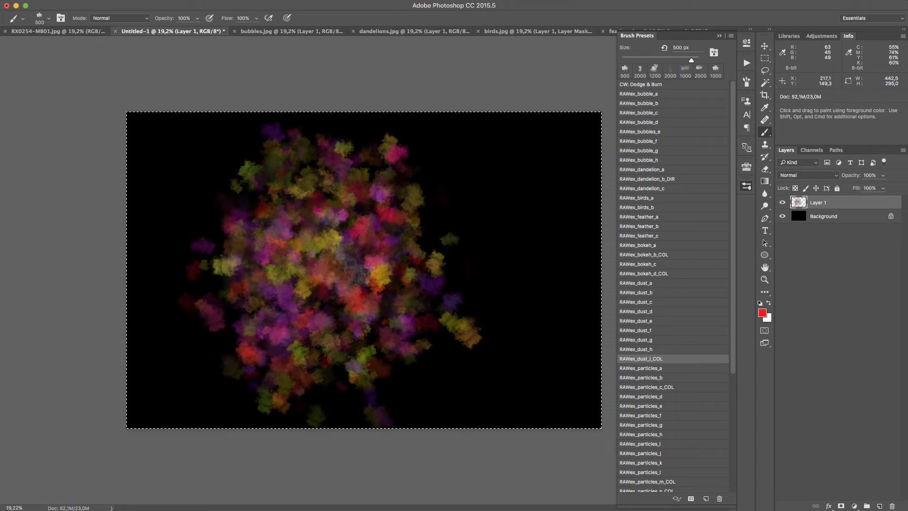
Clear Layer 1, with white as the foreground colour again, and paint faint particles on the canvas's left half with RAWex_particles_a at 2500 px
{"action": "key", "text": "Delete"}
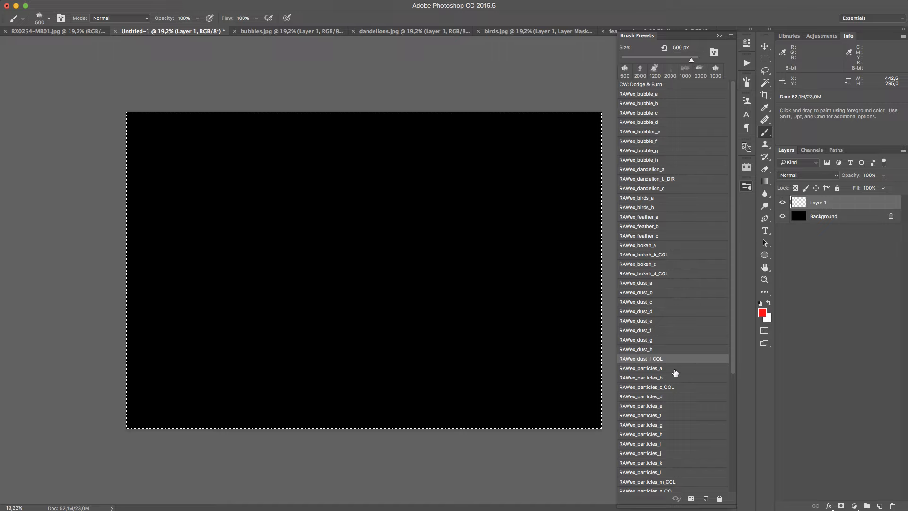
{"action": "key", "text": "x"}
{"action": "left_click", "coordinate": [693, 368]}
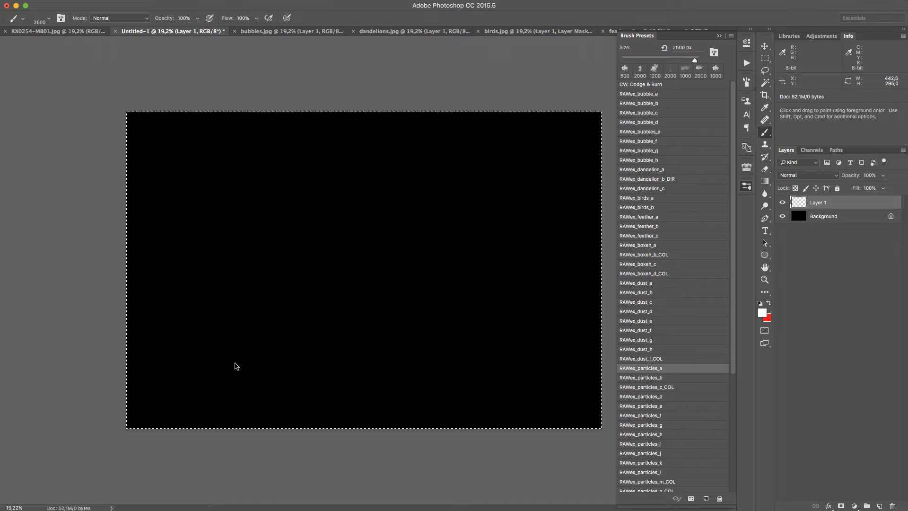
{"action": "scroll", "coordinate": [733, 320], "scroll_direction": "down", "scroll_amount": 5}
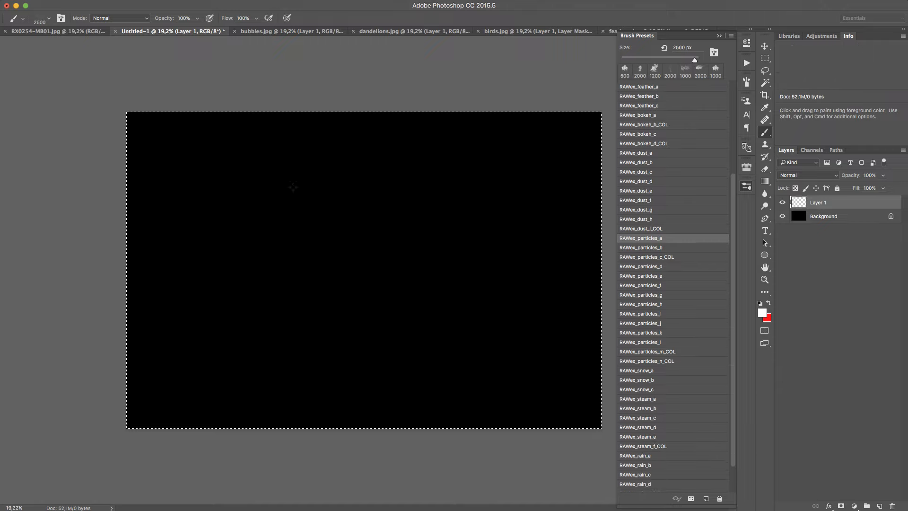
{"action": "left_click", "coordinate": [263, 288]}
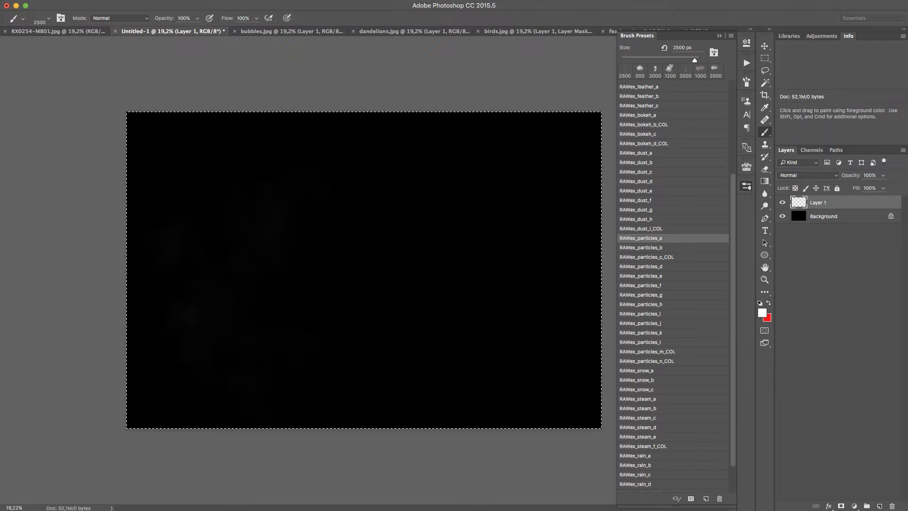
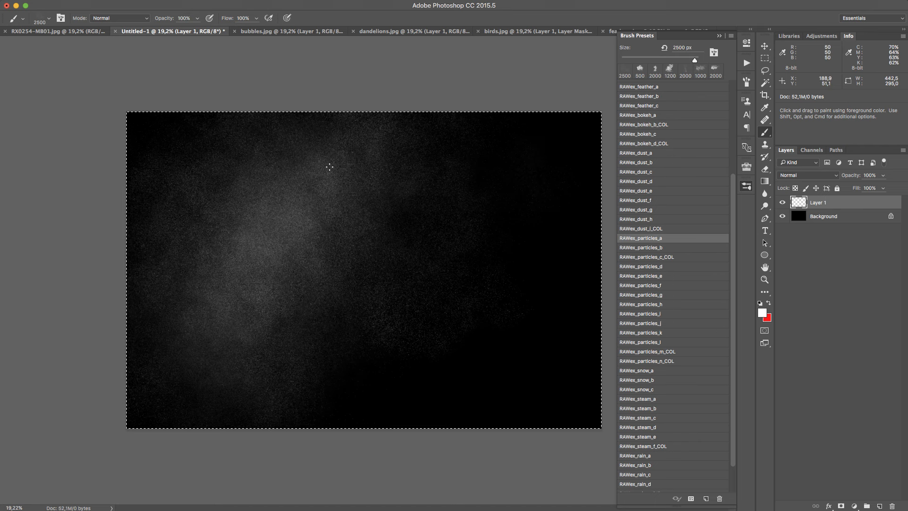
Paint scattered white particles over the canvas's right half with RAWex_particles_b at 1300 px
{"action": "key", "text": "z"}
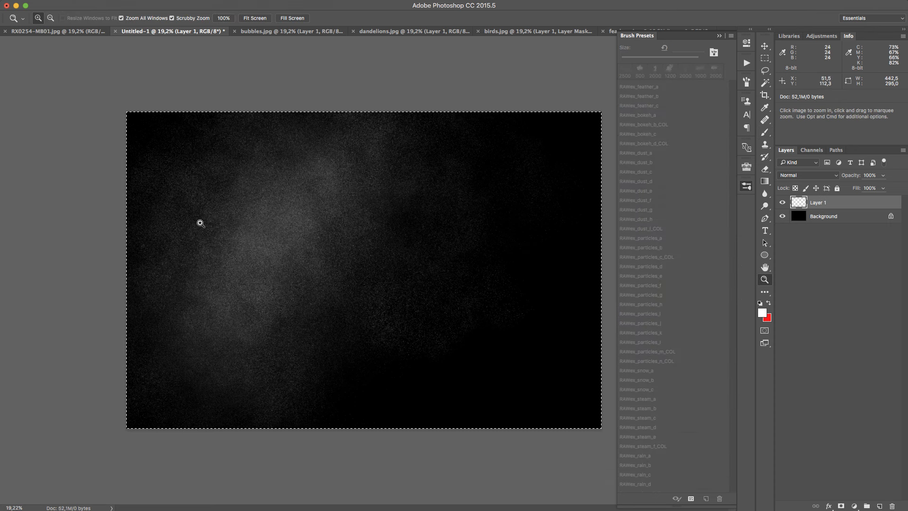
{"action": "key", "text": "b"}
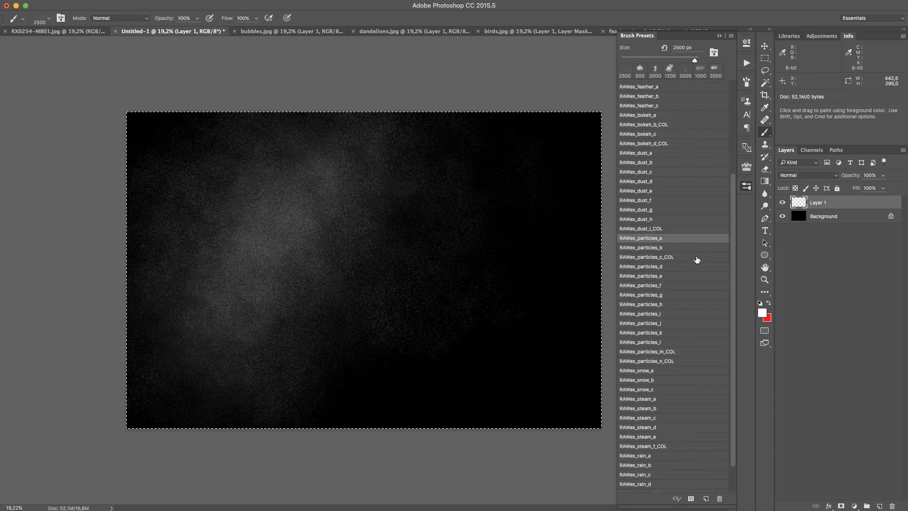
{"action": "left_click", "coordinate": [690, 247]}
{"action": "left_click", "coordinate": [461, 341]}
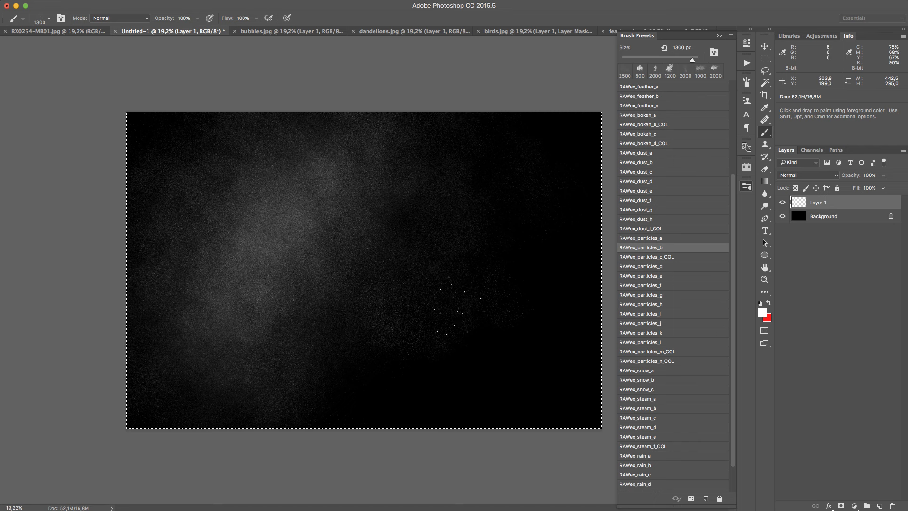
{"action": "mouse_move", "coordinate": [457, 319]}
{"action": "left_mouse_down"}
{"action": "mouse_move", "coordinate": [481, 263]}
{"action": "mouse_move", "coordinate": [469, 200]}
{"action": "left_mouse_up"}
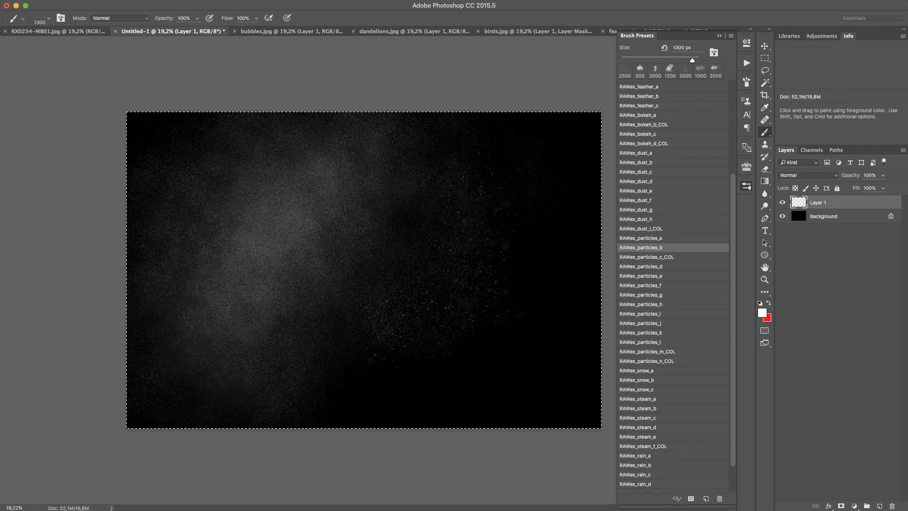
{"action": "left_click_drag", "start_coordinate": [459, 164], "coordinate": [457, 170]}
{"action": "left_click", "coordinate": [408, 318]}
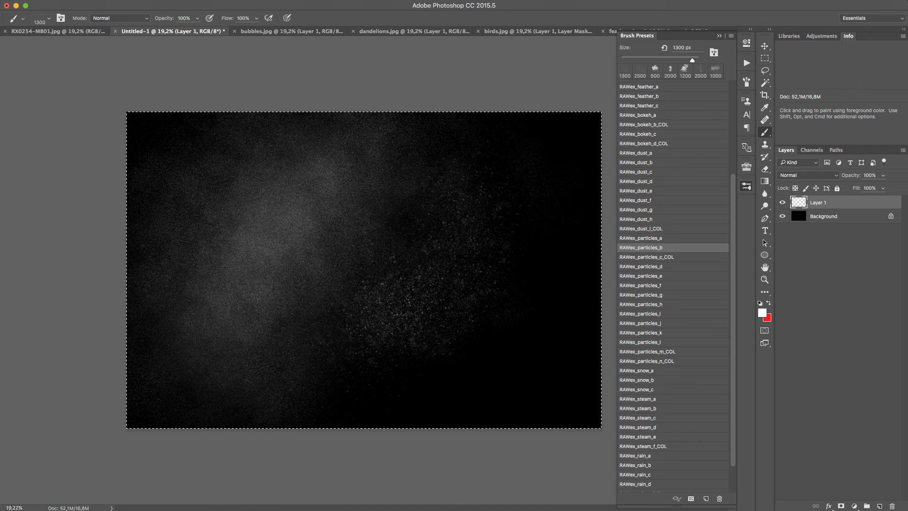
{"action": "left_click", "coordinate": [390, 367]}
{"action": "left_click", "coordinate": [509, 317]}
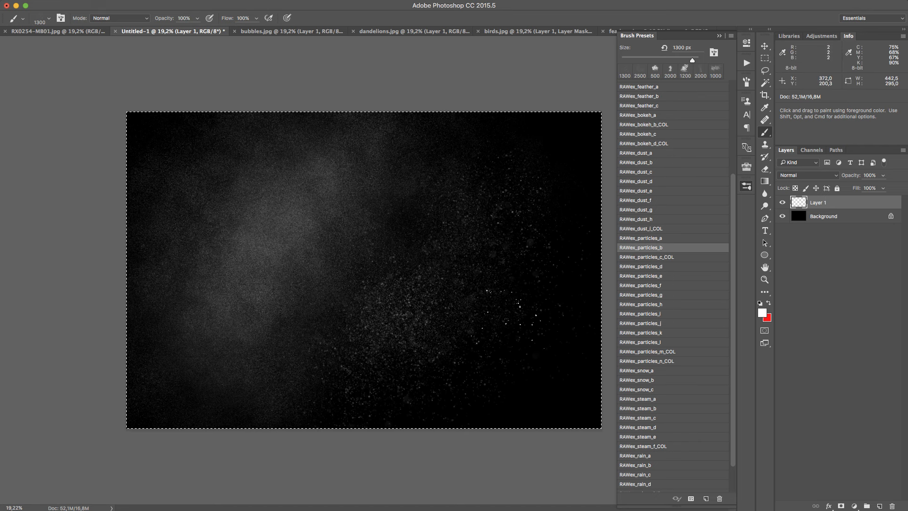
{"action": "key", "text": "z"}
{"action": "mouse_move", "coordinate": [410, 314]}
{"action": "left_mouse_down"}
{"action": "mouse_move", "coordinate": [478, 257]}
{"action": "mouse_move", "coordinate": [407, 304]}
{"action": "mouse_move", "coordinate": [488, 308]}
{"action": "left_mouse_up"}
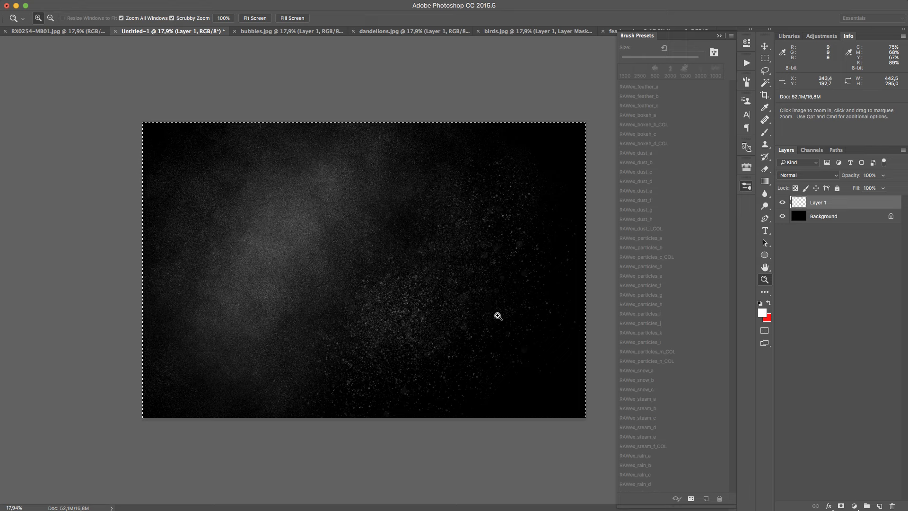
Clear Layer 1 and paint particles around the canvas's middle with RAWex_particles_c_COL at 1000 px, swapping the foreground colour to red
{"action": "key", "text": "Delete"}
{"action": "key", "text": "b"}
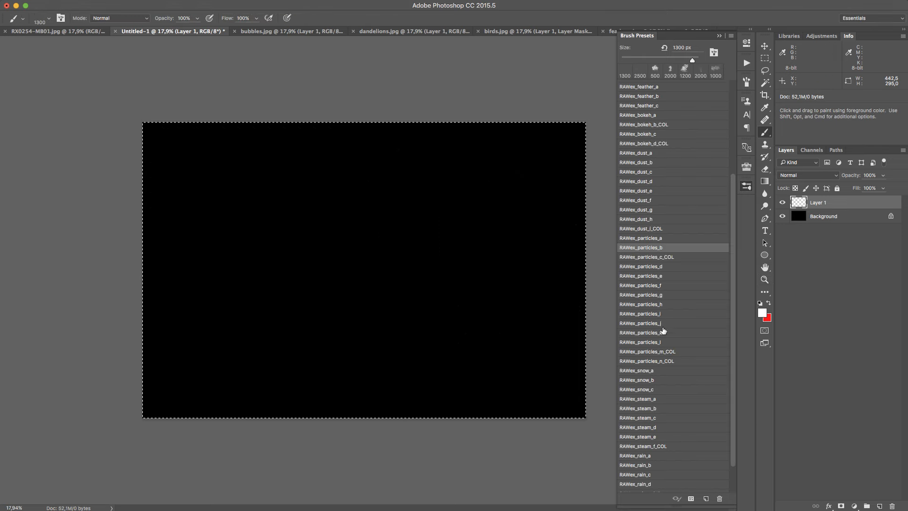
{"action": "left_click", "coordinate": [685, 257]}
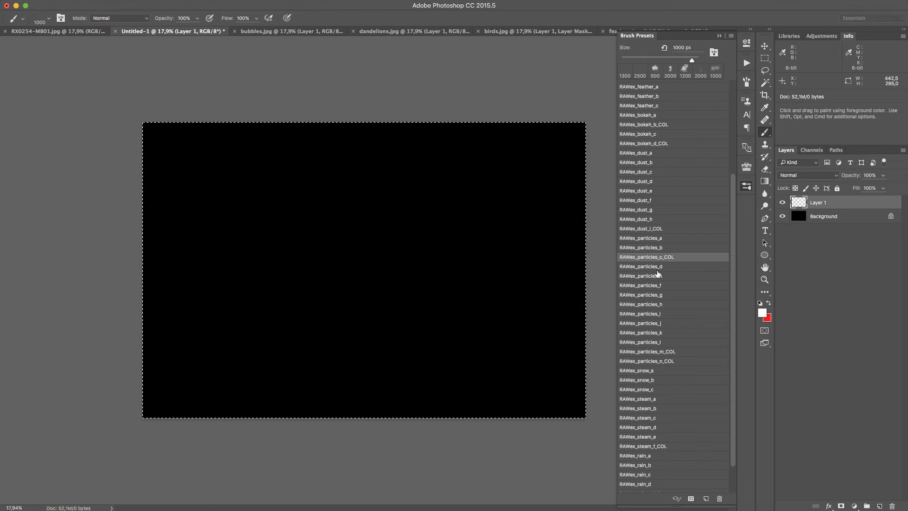
{"action": "left_click", "coordinate": [473, 222]}
{"action": "key", "text": "x"}
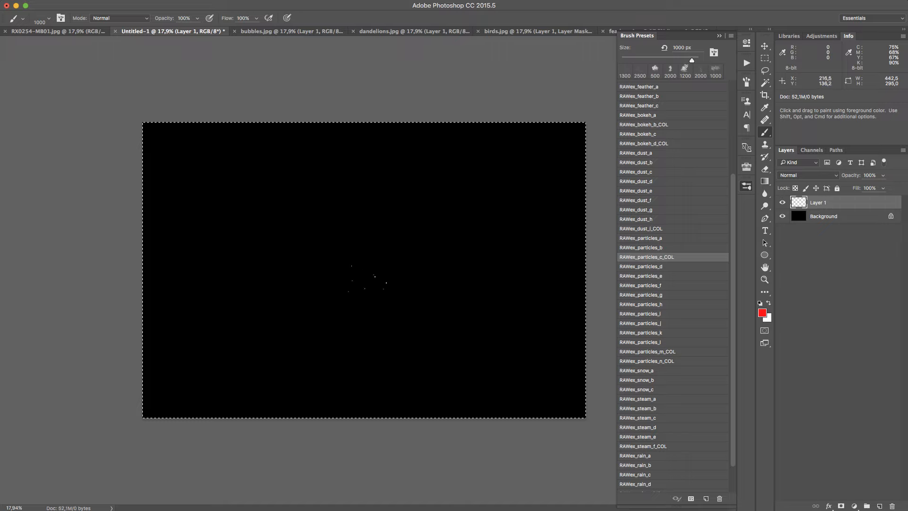
{"action": "left_click", "coordinate": [331, 262]}
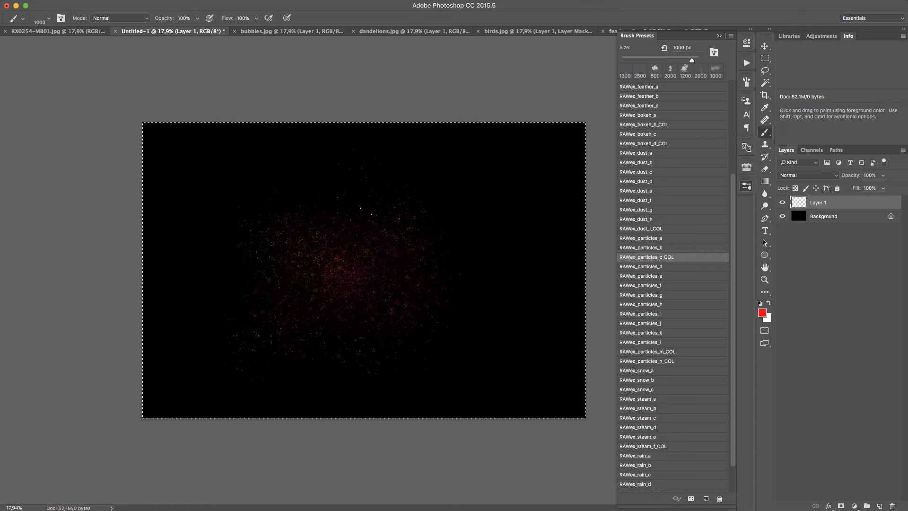
{"action": "left_click_drag", "start_coordinate": [335, 201], "coordinate": [289, 221]}
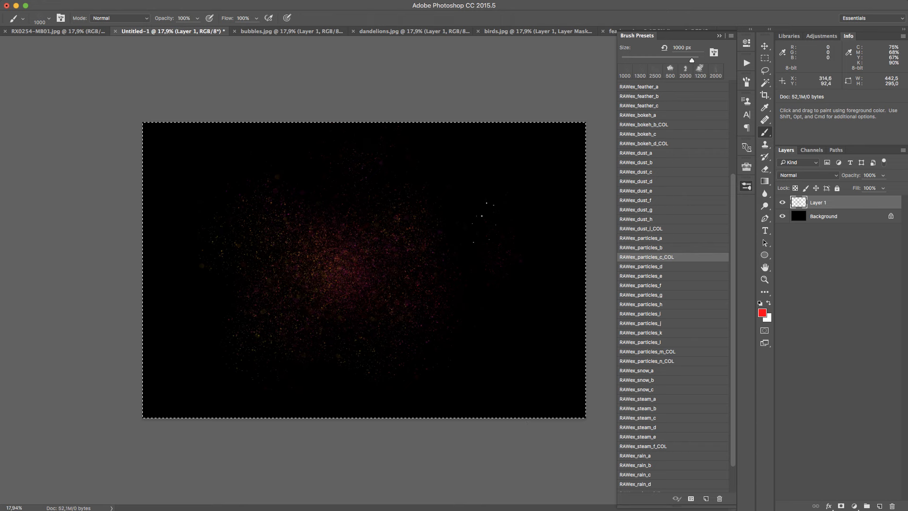
Change the foreground colour to cyan and paint RAWex_particles_c_COL particles over the canvas's right half beside the red ones
{"action": "left_click", "coordinate": [761, 313]}
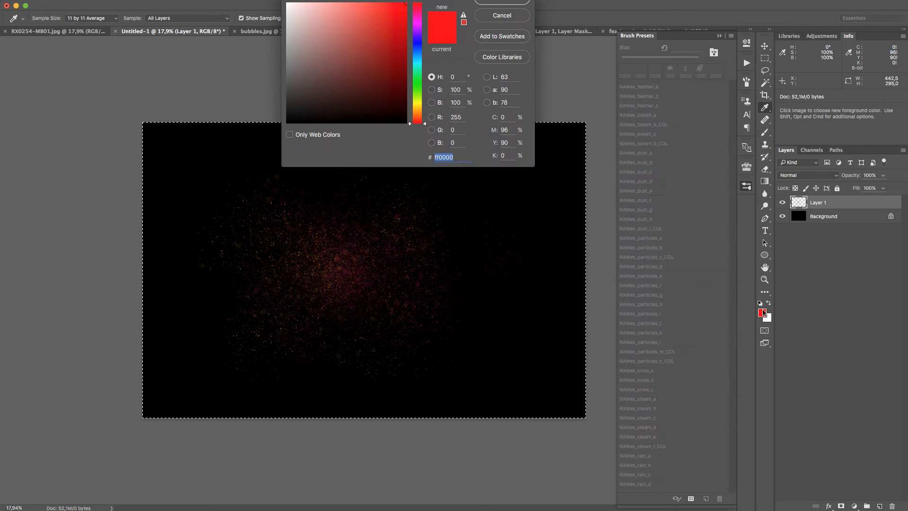
{"action": "left_click", "coordinate": [418, 65]}
{"action": "left_click", "coordinate": [524, 1]}
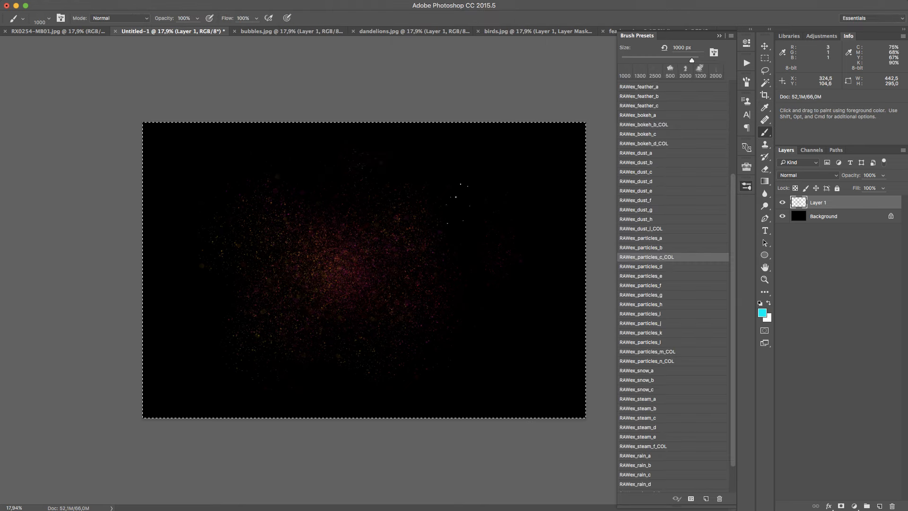
{"action": "left_click_drag", "start_coordinate": [465, 206], "coordinate": [427, 207]}
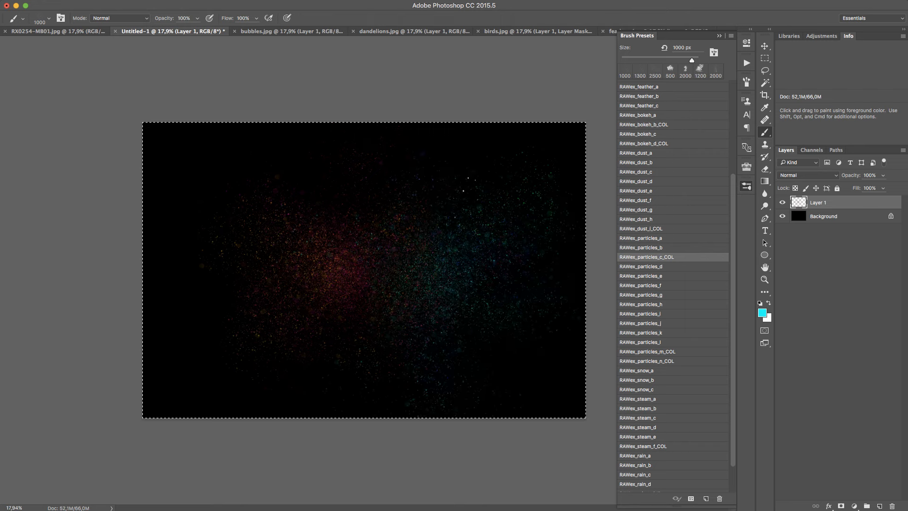
{"action": "mouse_move", "coordinate": [429, 319]}
{"action": "left_mouse_down"}
{"action": "mouse_move", "coordinate": [478, 283]}
{"action": "mouse_move", "coordinate": [426, 260]}
{"action": "left_mouse_up"}
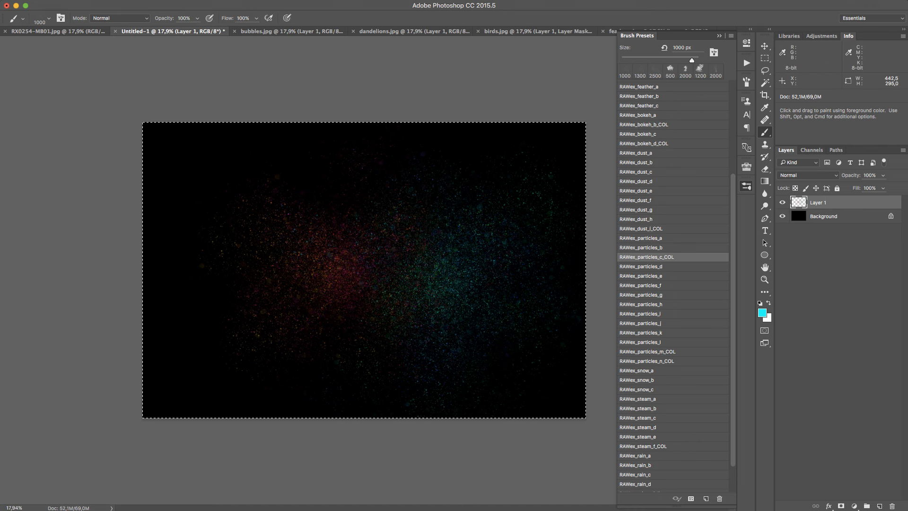
{"action": "key", "text": "z"}
{"action": "left_click_drag", "start_coordinate": [402, 283], "coordinate": [491, 213]}
{"action": "key", "text": "space"}
{"action": "left_click_drag", "start_coordinate": [361, 204], "coordinate": [241, 326]}
{"action": "left_click_drag", "start_coordinate": [473, 118], "coordinate": [267, 357]}
Clear Layer 1 and paint a white diagonal smoky streak left of centre with RAWex_particles_d at 833 px
{"action": "key", "text": "Delete"}
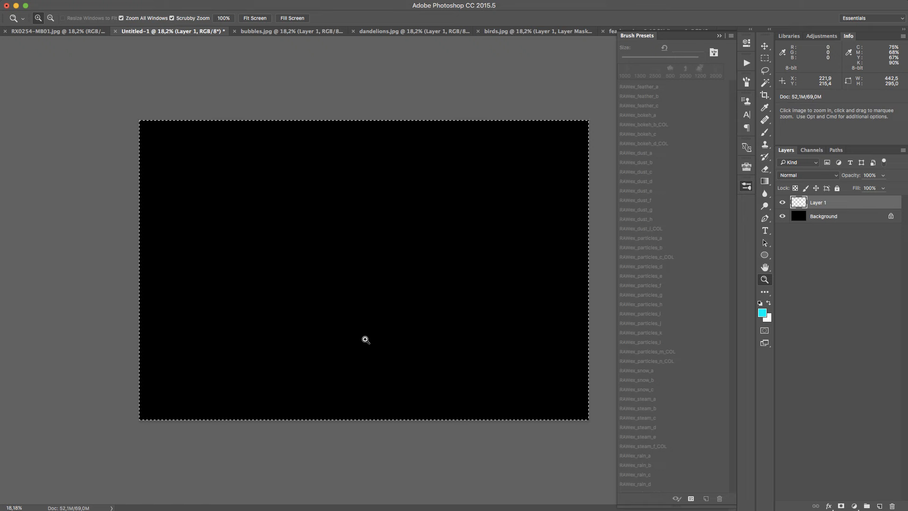
{"action": "key", "text": "b"}
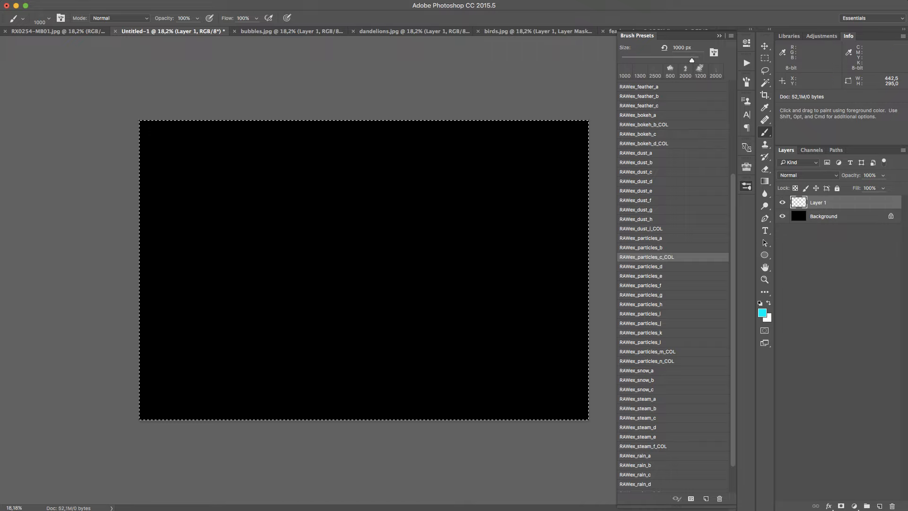
{"action": "left_click", "coordinate": [691, 267]}
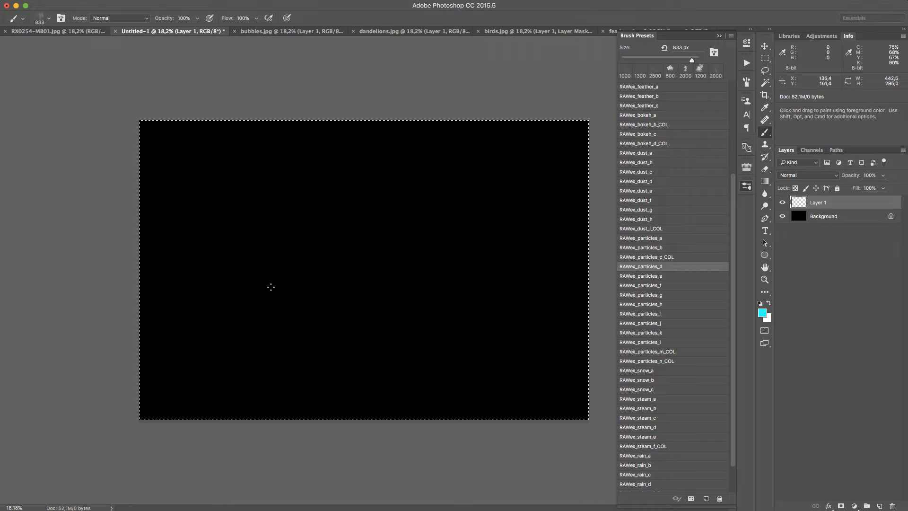
{"action": "key", "text": "x"}
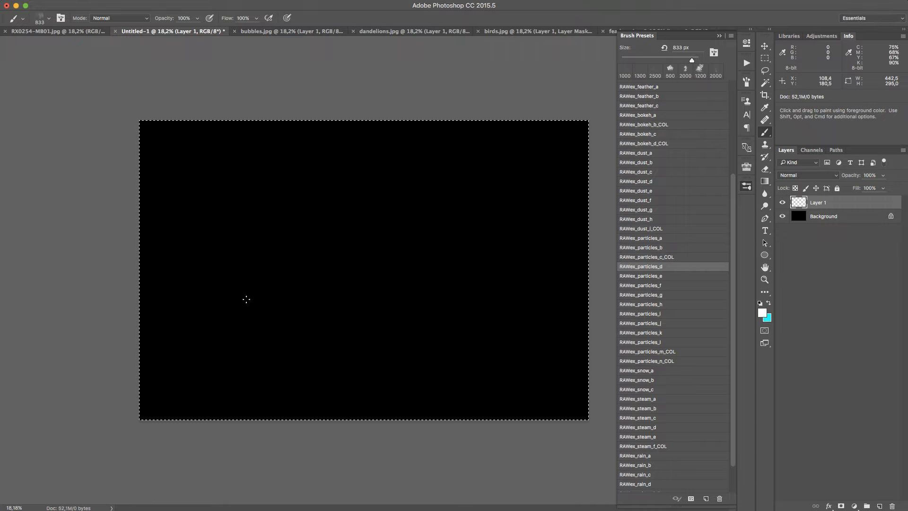
{"action": "left_click_drag", "start_coordinate": [246, 299], "coordinate": [268, 273]}
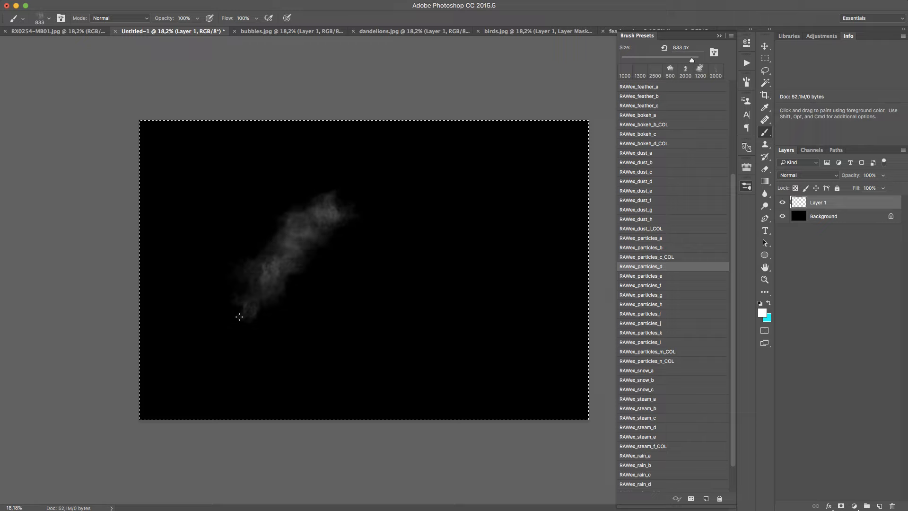
Paint smoky streaks beside the first one with RAWex_particles_e at 1100 px and RAWex_particles_f at 2000 px
{"action": "left_click", "coordinate": [674, 278]}
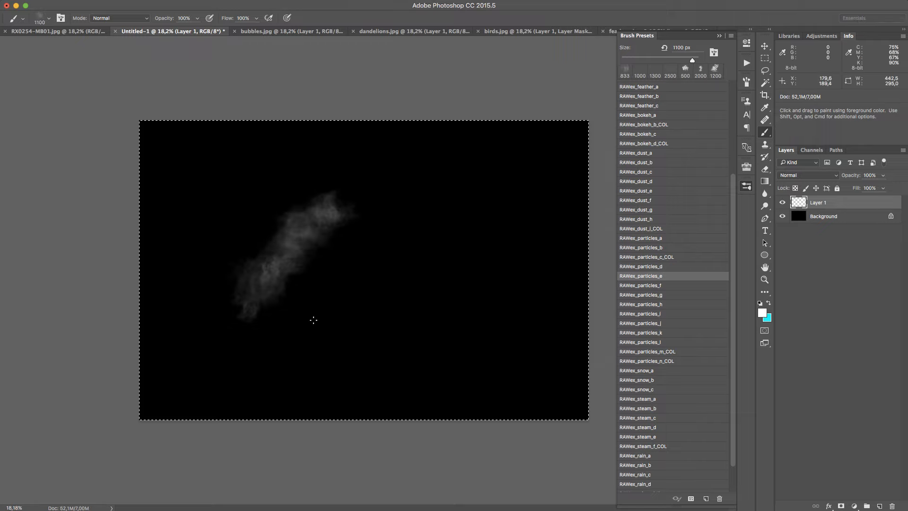
{"action": "mouse_move", "coordinate": [313, 320]}
{"action": "left_mouse_down"}
{"action": "mouse_move", "coordinate": [369, 244]}
{"action": "mouse_move", "coordinate": [321, 321]}
{"action": "mouse_move", "coordinate": [345, 267]}
{"action": "left_mouse_up"}
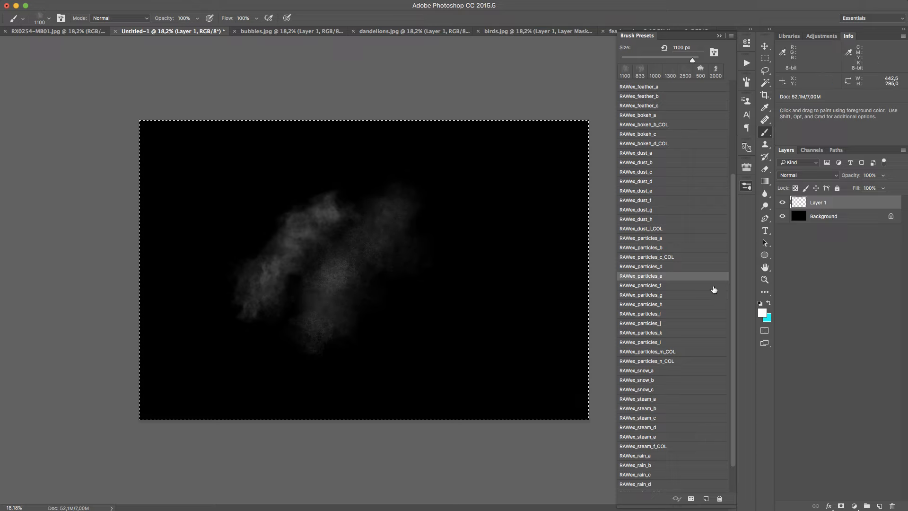
{"action": "left_click", "coordinate": [698, 285]}
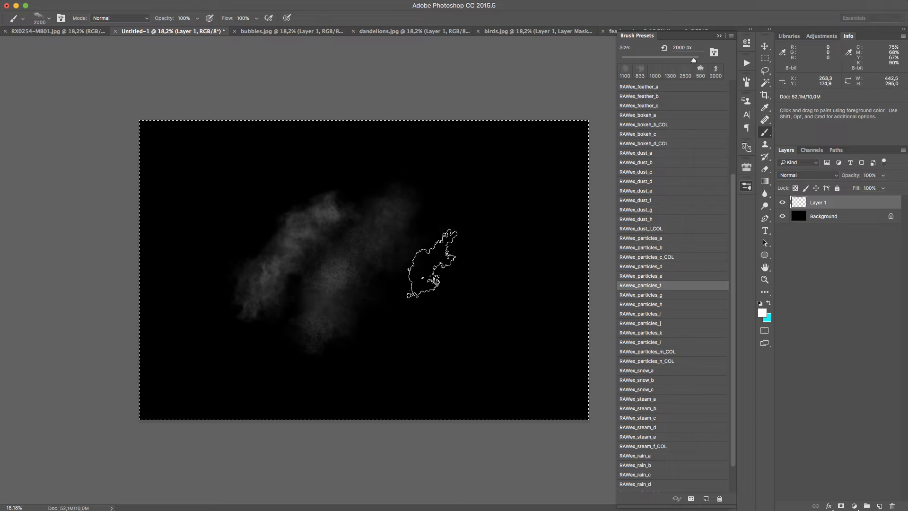
{"action": "left_click_drag", "start_coordinate": [432, 263], "coordinate": [418, 285]}
{"action": "left_click", "coordinate": [371, 358]}
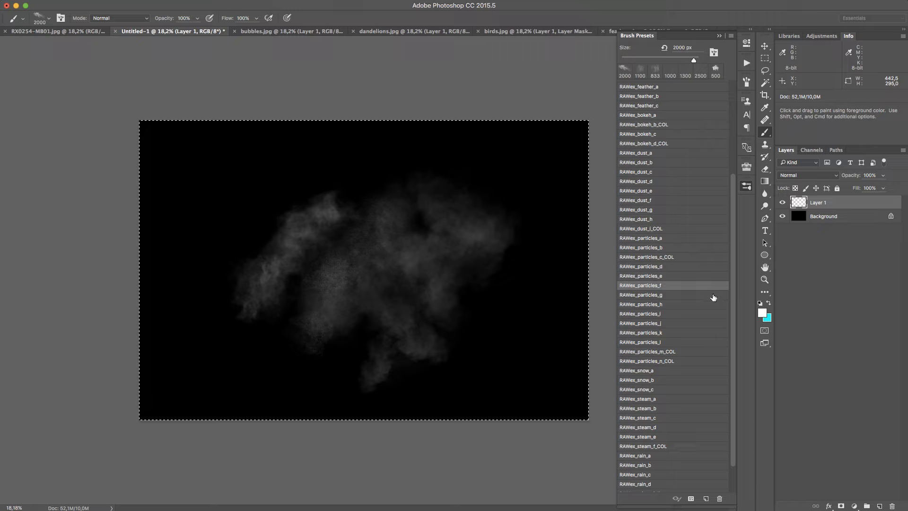
Build up a bright diagonal smoke plume from the canvas's bottom centre to its upper right with RAWex_particles_g at 1000 px
{"action": "left_click", "coordinate": [699, 296]}
{"action": "left_click_drag", "start_coordinate": [487, 331], "coordinate": [539, 254]}
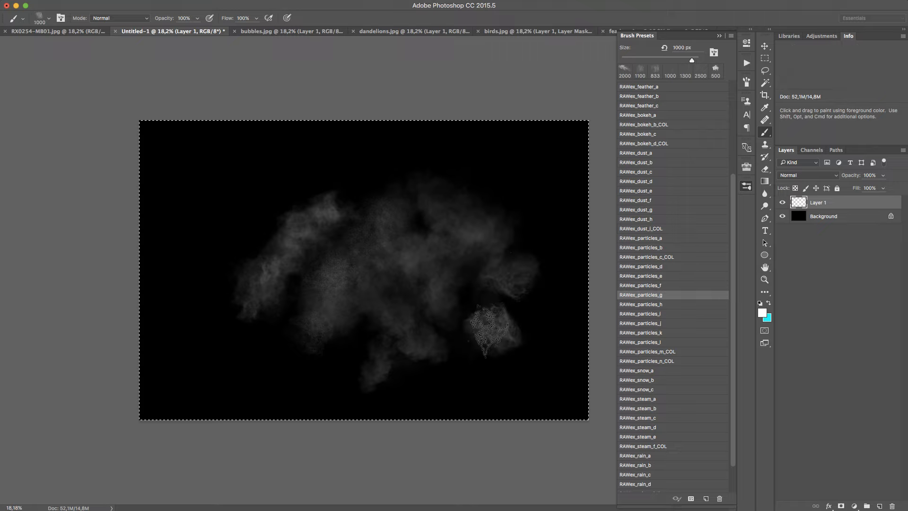
{"action": "left_click_drag", "start_coordinate": [488, 329], "coordinate": [479, 335]}
{"action": "left_click_drag", "start_coordinate": [457, 380], "coordinate": [467, 357]}
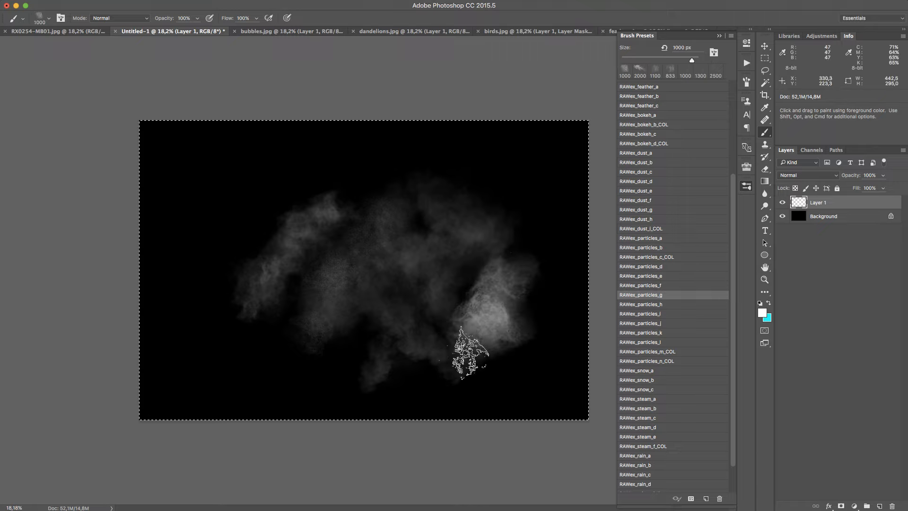
{"action": "left_click", "coordinate": [468, 354]}
{"action": "left_click", "coordinate": [432, 378]}
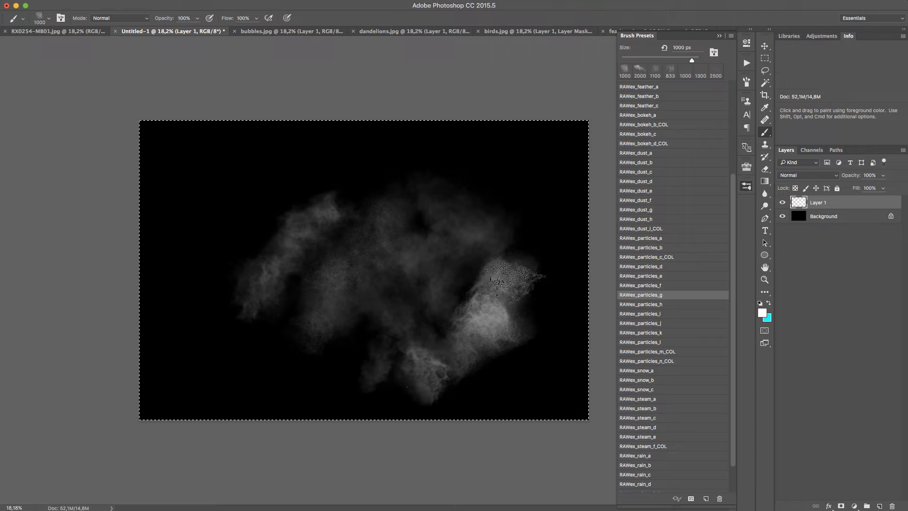
{"action": "left_click", "coordinate": [544, 239]}
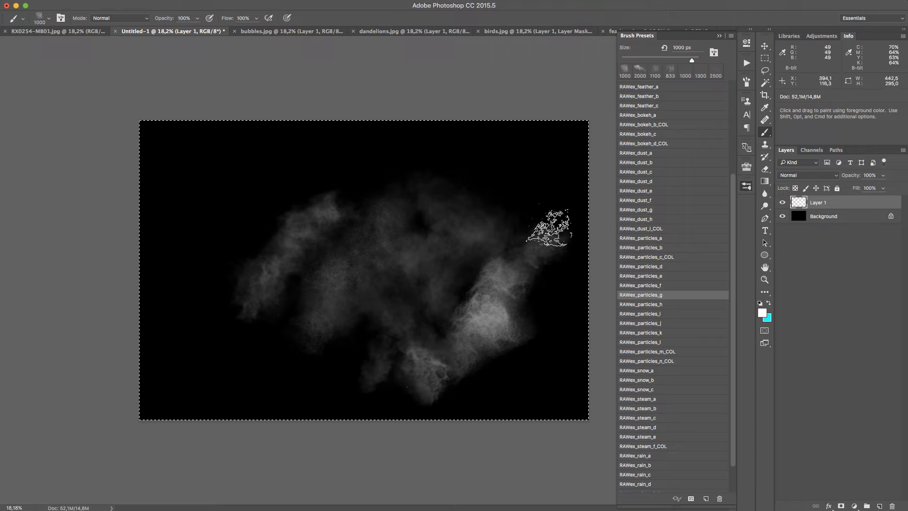
{"action": "left_click", "coordinate": [549, 222]}
{"action": "left_click", "coordinate": [547, 202]}
{"action": "left_click_drag", "start_coordinate": [545, 203], "coordinate": [544, 222]}
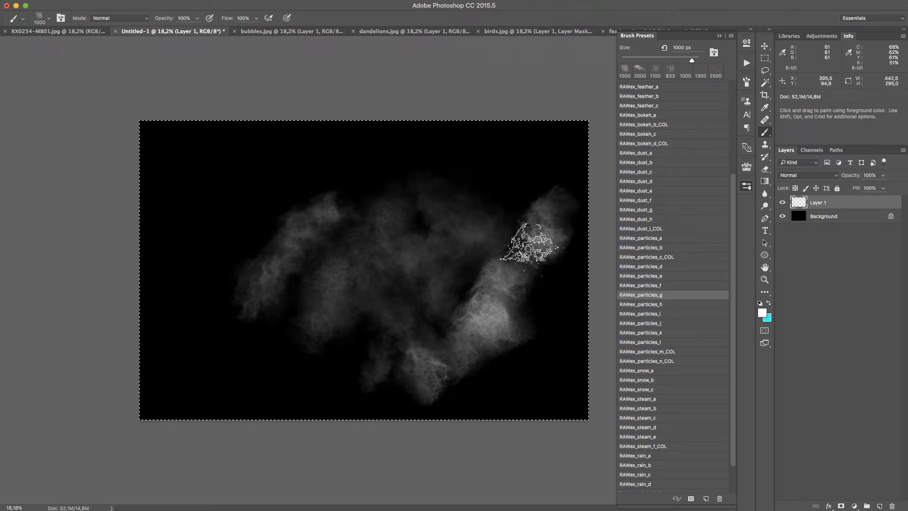
{"action": "left_click", "coordinate": [546, 227]}
{"action": "mouse_move", "coordinate": [499, 270]}
{"action": "left_mouse_down"}
{"action": "mouse_move", "coordinate": [527, 255]}
{"action": "mouse_move", "coordinate": [449, 356]}
{"action": "left_mouse_up"}
{"action": "left_click", "coordinate": [542, 208]}
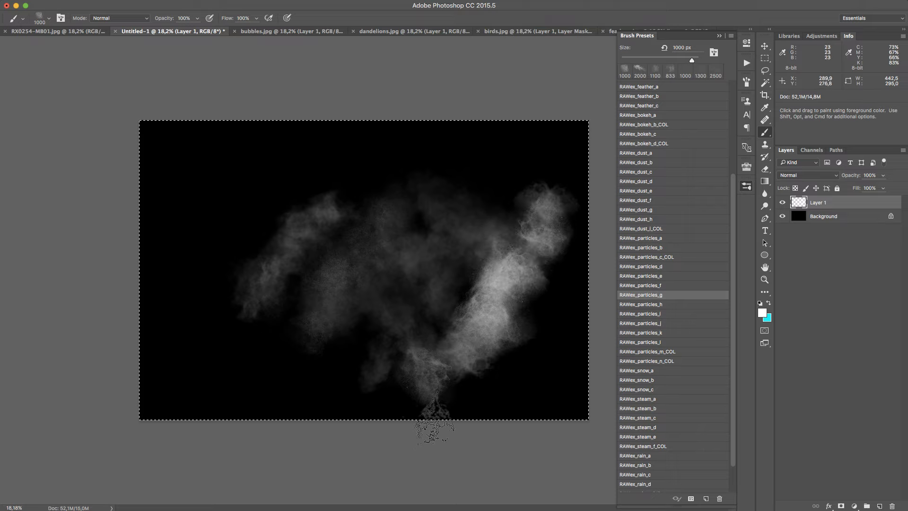
{"action": "left_click_drag", "start_coordinate": [434, 390], "coordinate": [454, 364]}
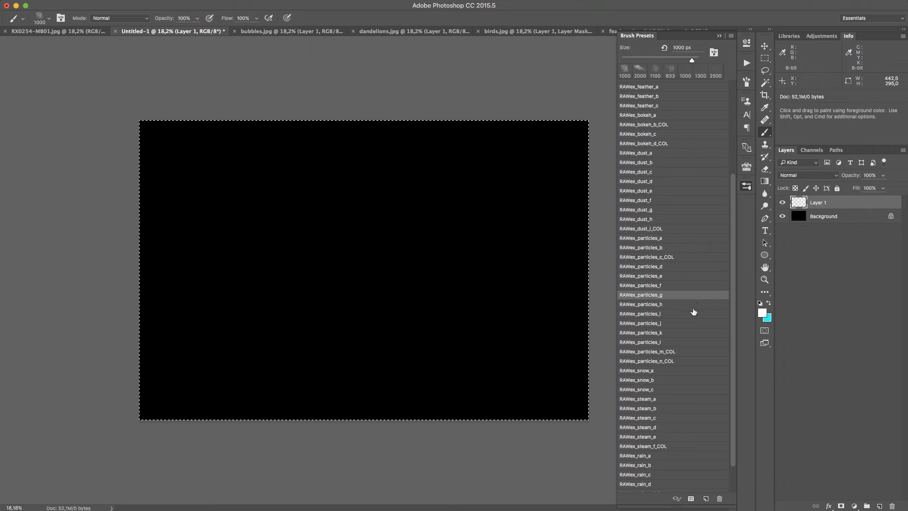
Paint thick smoke puffs over the canvas's left half with RAWex_particles_h at 1300 px, and clear Layer 1
{"action": "left_click", "coordinate": [695, 304]}
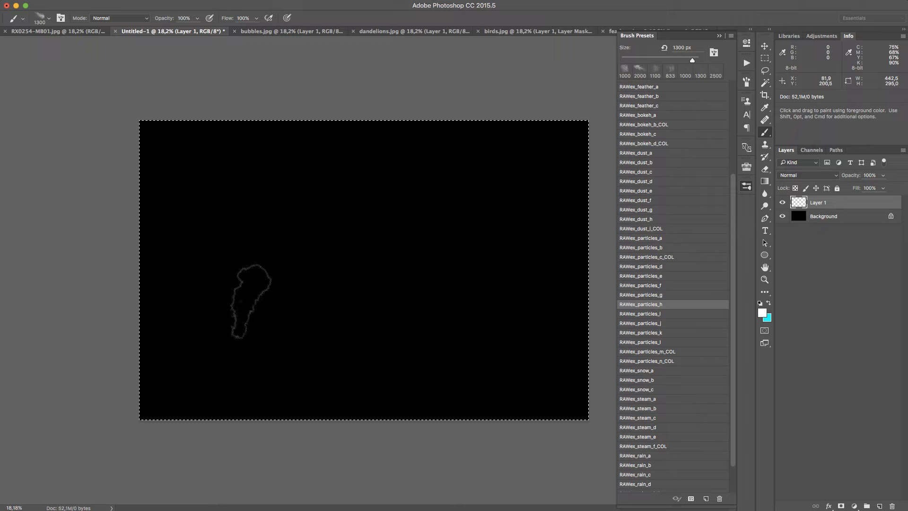
{"action": "mouse_move", "coordinate": [251, 301]}
{"action": "left_mouse_down"}
{"action": "mouse_move", "coordinate": [331, 238]}
{"action": "mouse_move", "coordinate": [217, 311]}
{"action": "mouse_move", "coordinate": [285, 266]}
{"action": "mouse_move", "coordinate": [221, 276]}
{"action": "mouse_move", "coordinate": [323, 220]}
{"action": "left_mouse_up"}
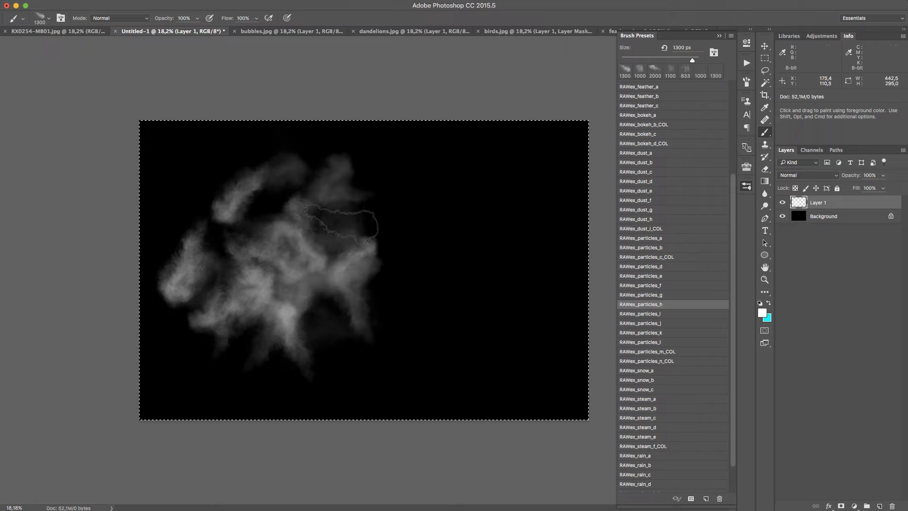
{"action": "key", "text": "Delete"}
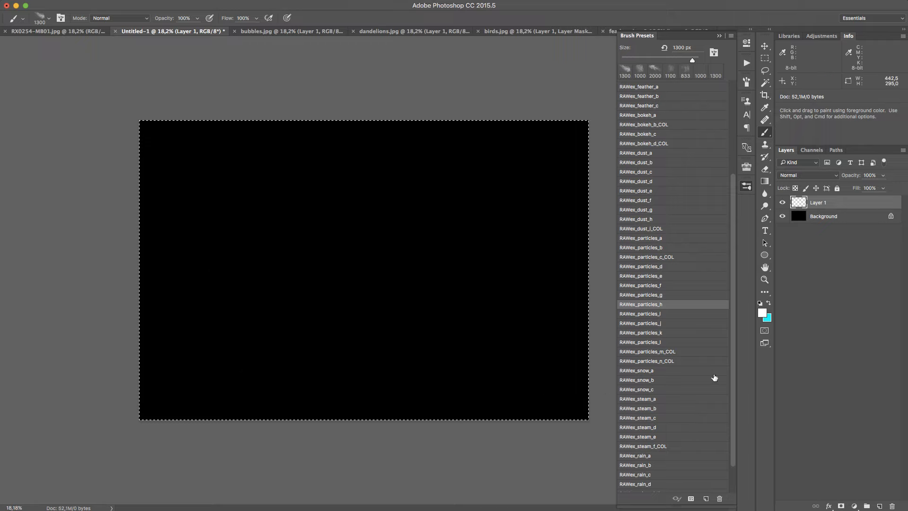
Paint faint white particles from the canvas's lower left towards its centre with RAWex_particles_i at 900 px, and clear Layer 1
{"action": "left_click", "coordinate": [688, 314]}
{"action": "left_click_drag", "start_coordinate": [224, 309], "coordinate": [373, 239]}
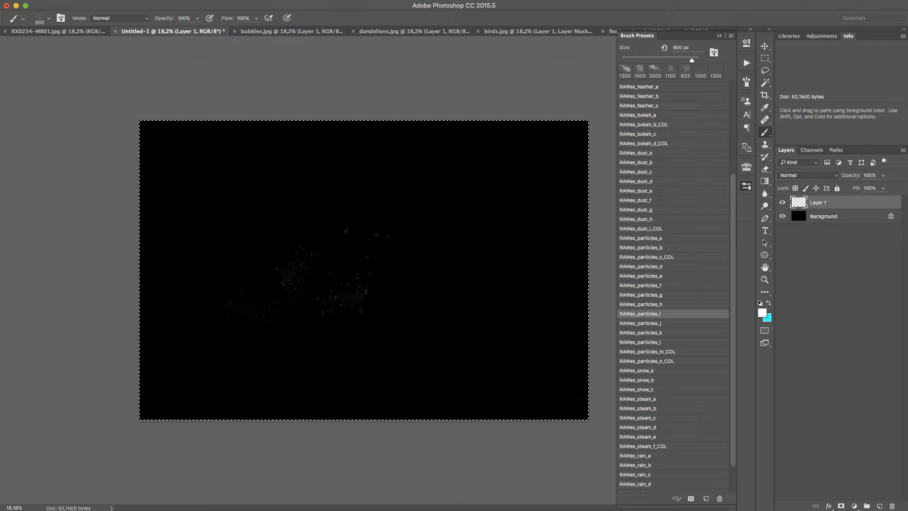
{"action": "left_click_drag", "start_coordinate": [257, 322], "coordinate": [385, 222]}
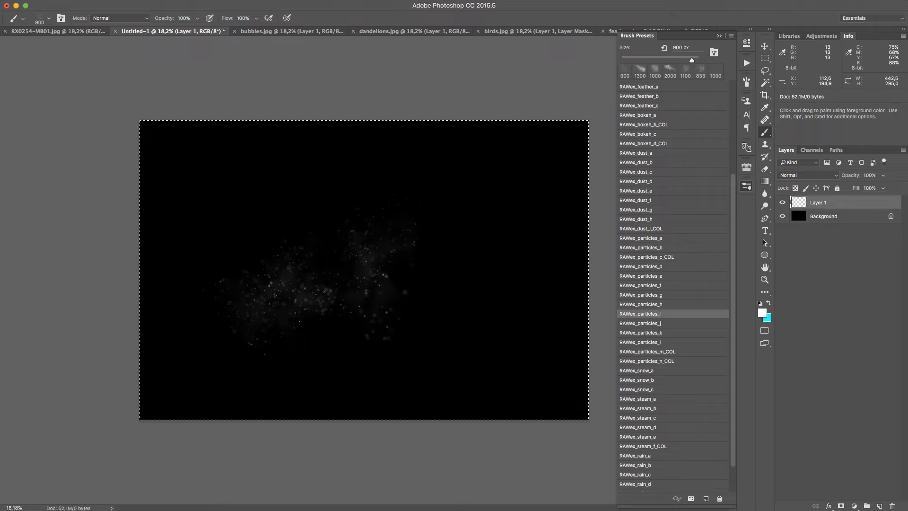
{"action": "mouse_move", "coordinate": [325, 290]}
{"action": "left_mouse_down"}
{"action": "mouse_move", "coordinate": [347, 243]}
{"action": "mouse_move", "coordinate": [397, 278]}
{"action": "left_mouse_up"}
{"action": "mouse_move", "coordinate": [319, 266]}
{"action": "left_mouse_down"}
{"action": "mouse_move", "coordinate": [334, 232]}
{"action": "mouse_move", "coordinate": [314, 217]}
{"action": "mouse_move", "coordinate": [241, 283]}
{"action": "left_mouse_up"}
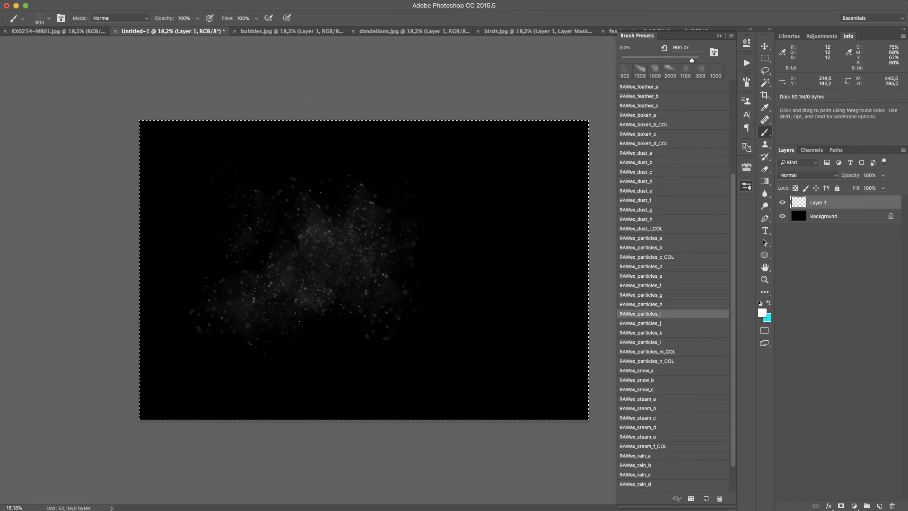
{"action": "key", "text": "z"}
{"action": "mouse_move", "coordinate": [294, 270]}
{"action": "left_mouse_down"}
{"action": "mouse_move", "coordinate": [368, 206]}
{"action": "mouse_move", "coordinate": [347, 265]}
{"action": "mouse_move", "coordinate": [316, 299]}
{"action": "left_mouse_up"}
{"action": "key", "text": "BackSpace"}
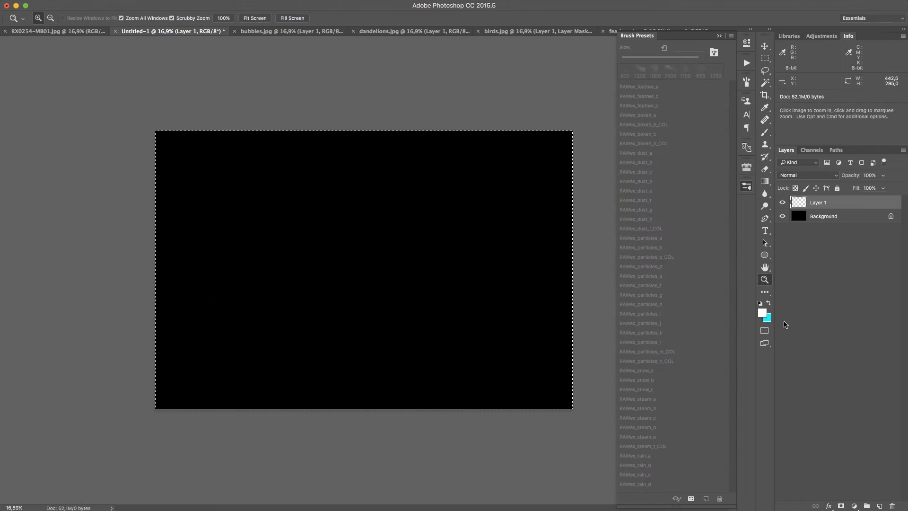
Paint cyan particles down the canvas's left and right sides with RAWex_particles_i at 1400 px, and clear Layer 1
{"action": "left_click", "coordinate": [768, 303]}
{"action": "key", "text": "b"}
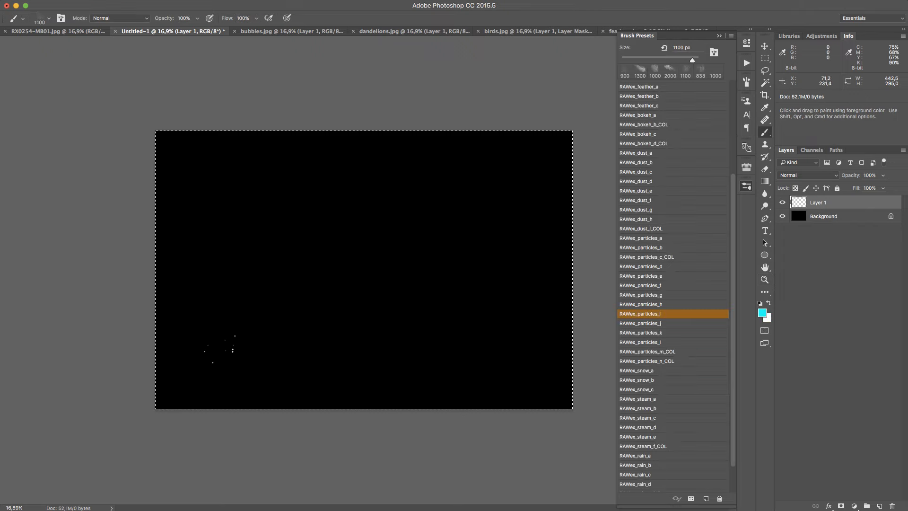
{"action": "key", "text": "bracketright"}
{"action": "key", "text": "bracketright"}
{"action": "mouse_move", "coordinate": [199, 402]}
{"action": "left_mouse_down"}
{"action": "mouse_move", "coordinate": [181, 335]}
{"action": "mouse_move", "coordinate": [207, 142]}
{"action": "mouse_move", "coordinate": [195, 161]}
{"action": "mouse_move", "coordinate": [209, 168]}
{"action": "mouse_move", "coordinate": [163, 273]}
{"action": "left_mouse_up"}
{"action": "mouse_move", "coordinate": [166, 135]}
{"action": "left_mouse_down"}
{"action": "mouse_move", "coordinate": [163, 336]}
{"action": "mouse_move", "coordinate": [197, 422]}
{"action": "left_mouse_up"}
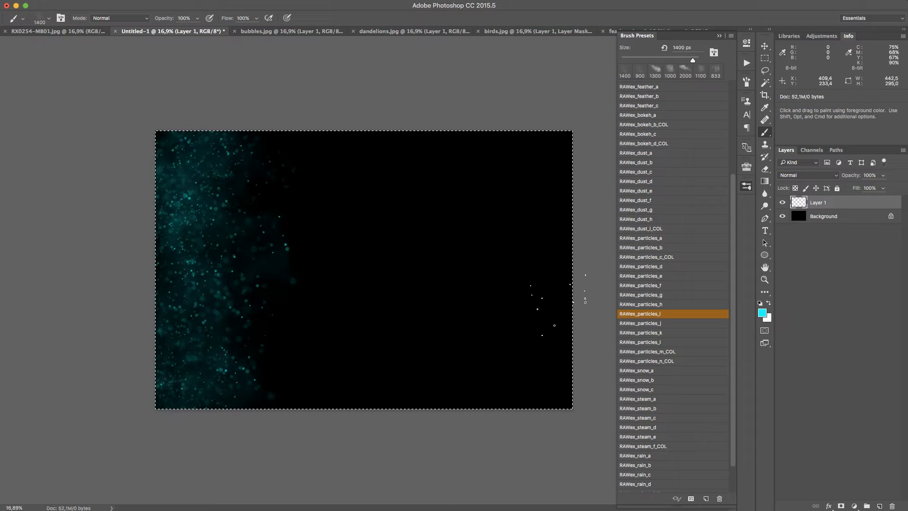
{"action": "left_click_drag", "start_coordinate": [584, 300], "coordinate": [582, 246]}
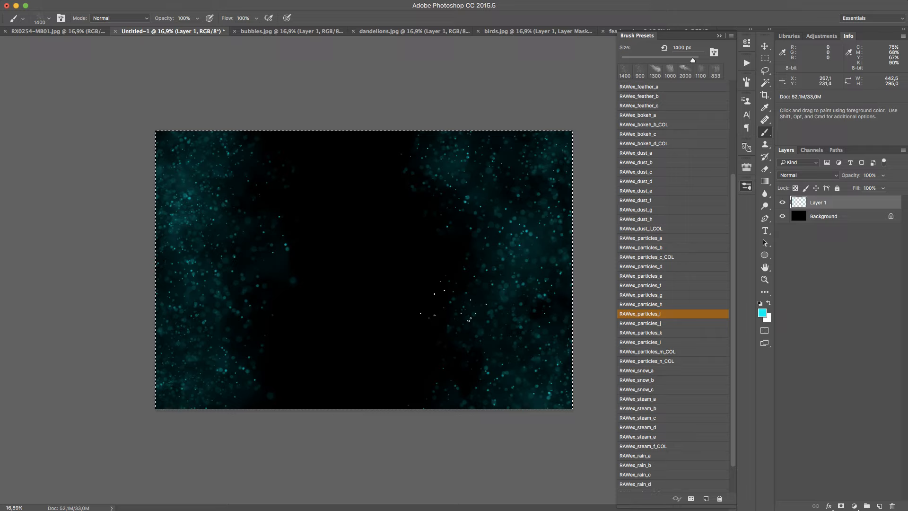
{"action": "key", "text": "Delete"}
Try a white particle scatter across the canvas's left half with RAWex_particles_j at 1500 px, and undo it
{"action": "left_click", "coordinate": [686, 323]}
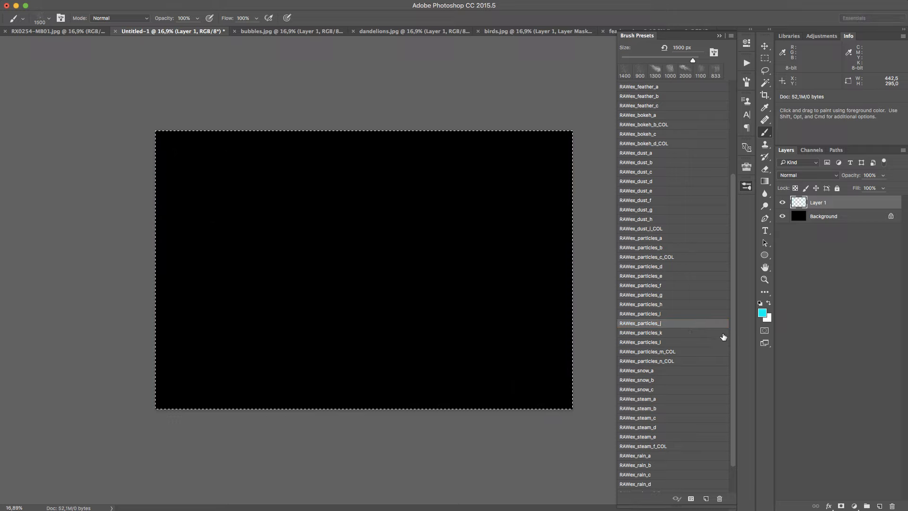
{"action": "key", "text": "x"}
{"action": "mouse_move", "coordinate": [219, 362]}
{"action": "left_mouse_down"}
{"action": "mouse_move", "coordinate": [334, 227]}
{"action": "mouse_move", "coordinate": [367, 237]}
{"action": "mouse_move", "coordinate": [340, 349]}
{"action": "left_mouse_up"}
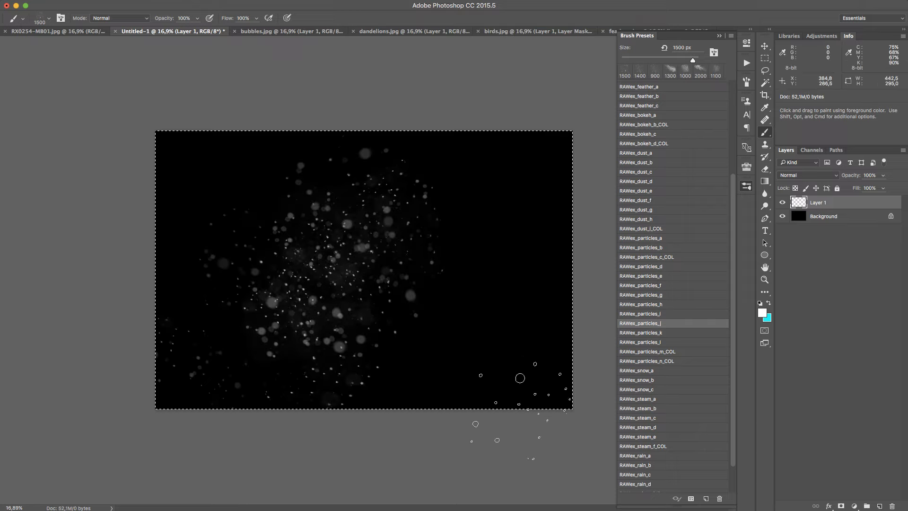
{"action": "key", "text": "super+z"}
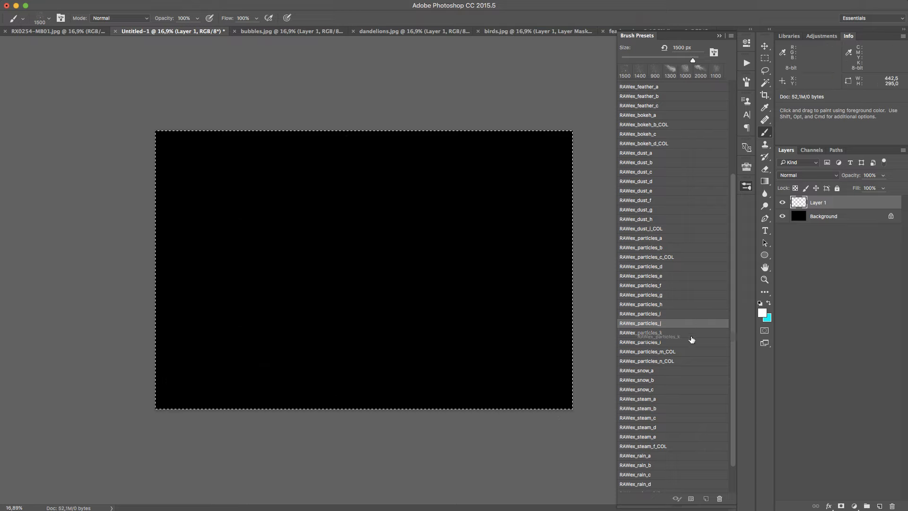
Try white particle scatters with RAWex_particles_k at 1300 px and RAWex_particles_l at 1500 px, undoing each one
{"action": "left_click", "coordinate": [635, 335]}
{"action": "mouse_move", "coordinate": [415, 274]}
{"action": "left_mouse_down"}
{"action": "mouse_move", "coordinate": [378, 236]}
{"action": "mouse_move", "coordinate": [404, 303]}
{"action": "left_mouse_up"}
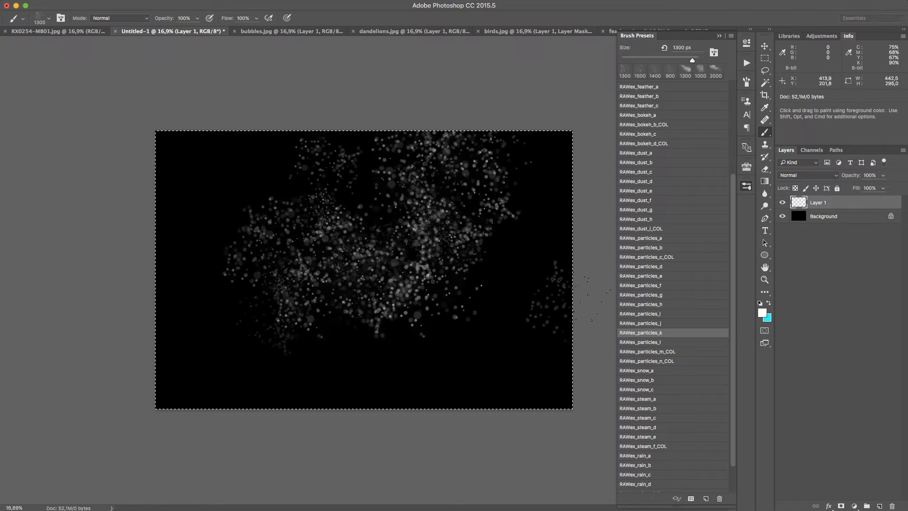
{"action": "key", "text": "super+z"}
{"action": "left_click", "coordinate": [703, 342]}
{"action": "left_click", "coordinate": [290, 284]}
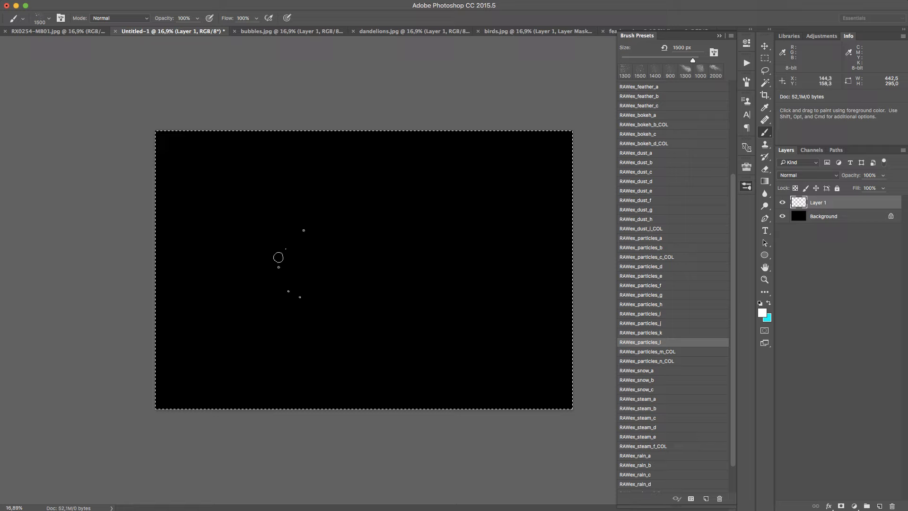
{"action": "mouse_move", "coordinate": [434, 185]}
{"action": "left_mouse_down"}
{"action": "mouse_move", "coordinate": [463, 208]}
{"action": "mouse_move", "coordinate": [341, 303]}
{"action": "mouse_move", "coordinate": [265, 378]}
{"action": "left_mouse_up"}
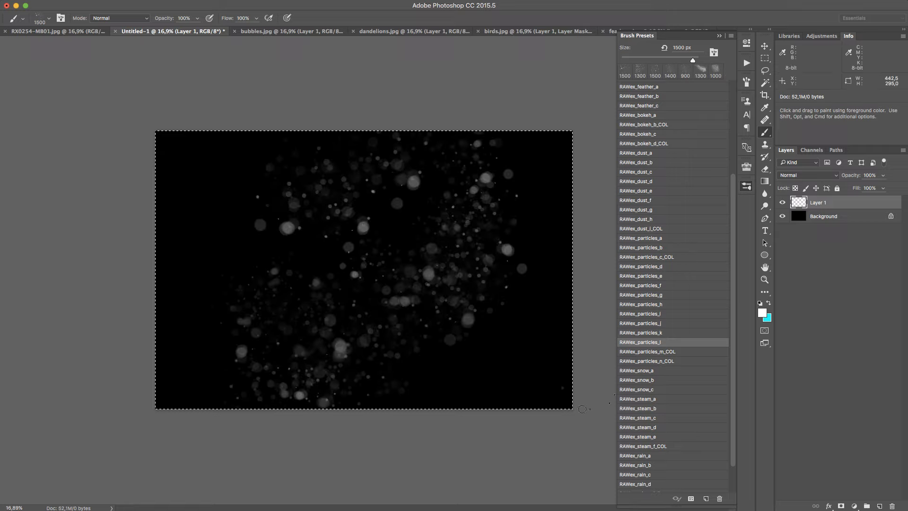
{"action": "key", "text": "super+z"}
Paint a multicoloured particle haze left of the canvas's centre with RAWex_particles_m_COL at 900 px, using cyan as foreground colour
{"action": "left_click", "coordinate": [698, 351]}
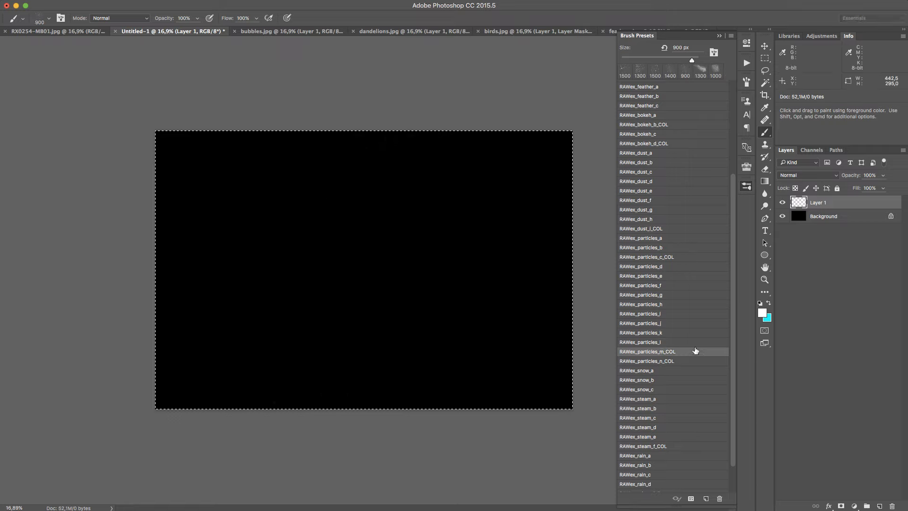
{"action": "key", "text": "x"}
{"action": "left_click", "coordinate": [318, 287]}
{"action": "mouse_move", "coordinate": [329, 257]}
{"action": "left_mouse_down"}
{"action": "mouse_move", "coordinate": [373, 227]}
{"action": "mouse_move", "coordinate": [313, 262]}
{"action": "mouse_move", "coordinate": [343, 257]}
{"action": "mouse_move", "coordinate": [248, 297]}
{"action": "mouse_move", "coordinate": [286, 272]}
{"action": "mouse_move", "coordinate": [302, 213]}
{"action": "mouse_move", "coordinate": [331, 189]}
{"action": "left_mouse_up"}
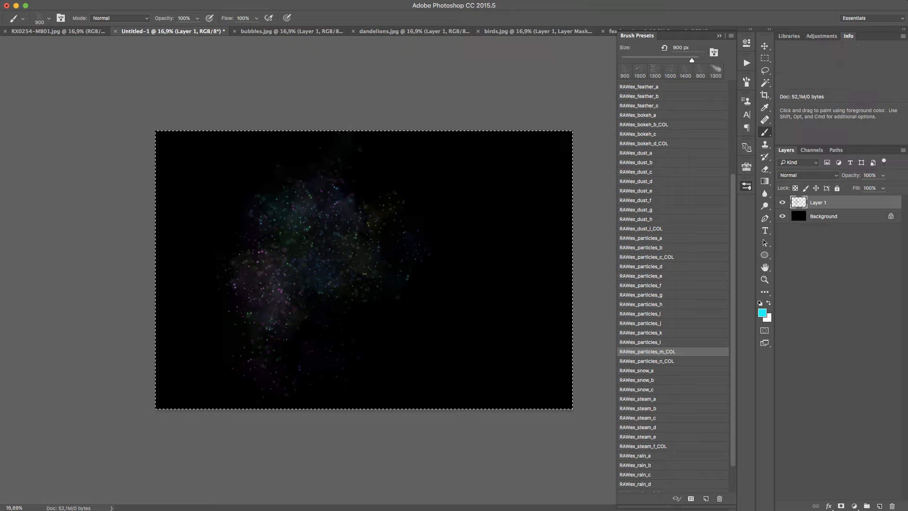
Set the foreground colour to blue 3600ff and paint multicoloured particles over the canvas's right half with RAWex_particles_n_COL at 833 px
{"action": "left_click", "coordinate": [661, 360]}
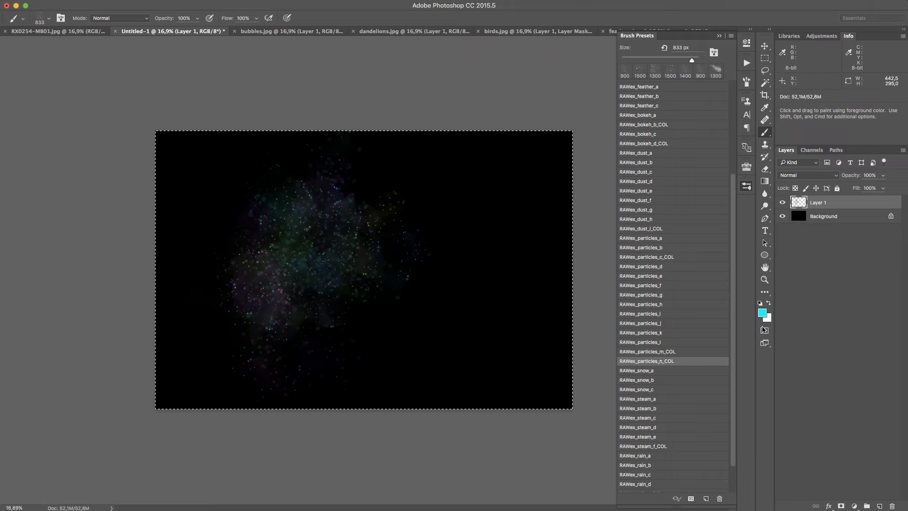
{"action": "left_click", "coordinate": [761, 313]}
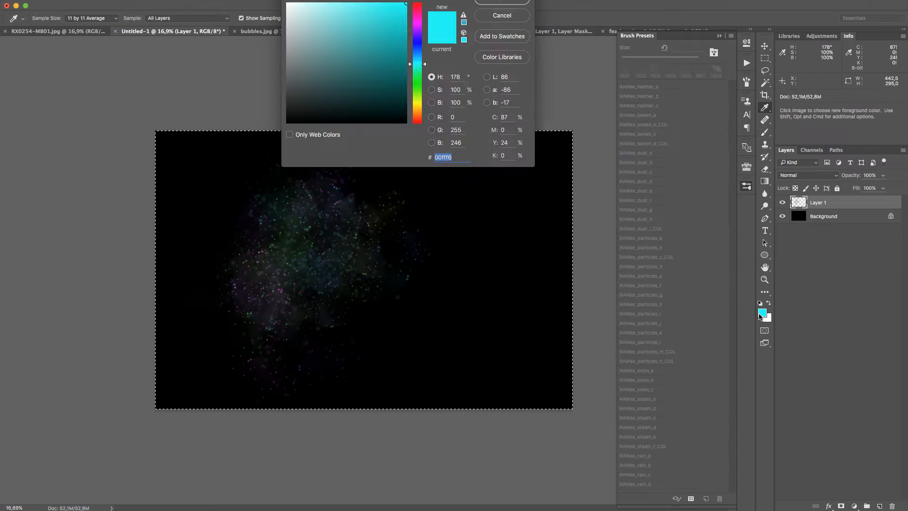
{"action": "left_click", "coordinate": [419, 38]}
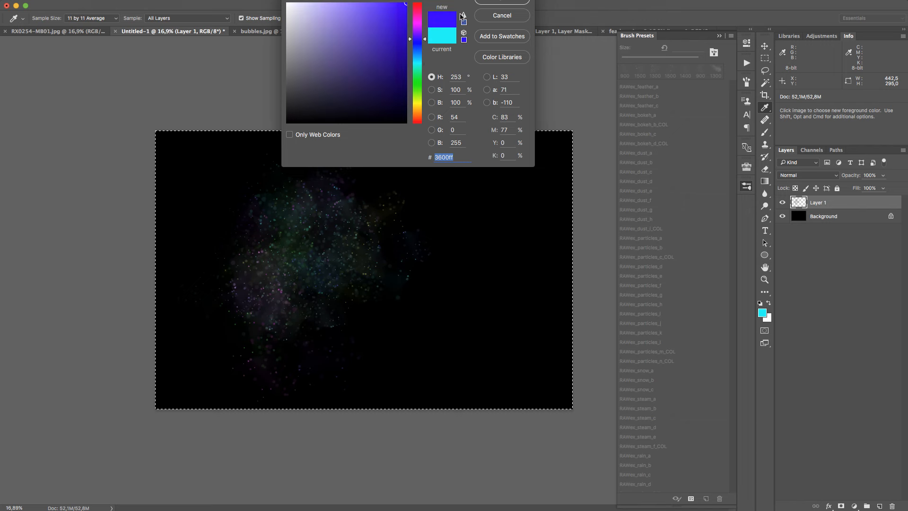
{"action": "left_click", "coordinate": [515, 2]}
{"action": "left_click", "coordinate": [427, 223]}
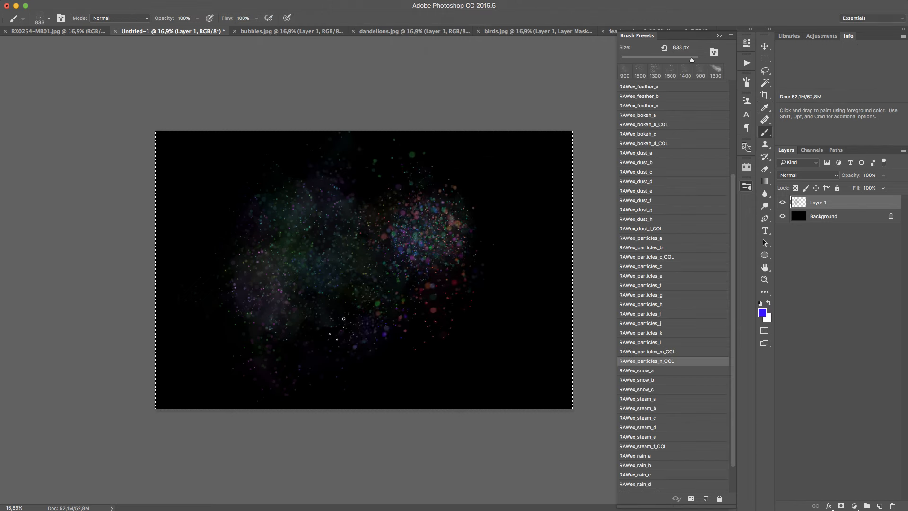
{"action": "mouse_move", "coordinate": [452, 266]}
{"action": "left_mouse_down"}
{"action": "mouse_move", "coordinate": [498, 253]}
{"action": "mouse_move", "coordinate": [432, 322]}
{"action": "mouse_move", "coordinate": [465, 169]}
{"action": "mouse_move", "coordinate": [446, 300]}
{"action": "mouse_move", "coordinate": [459, 208]}
{"action": "mouse_move", "coordinate": [500, 276]}
{"action": "left_mouse_up"}
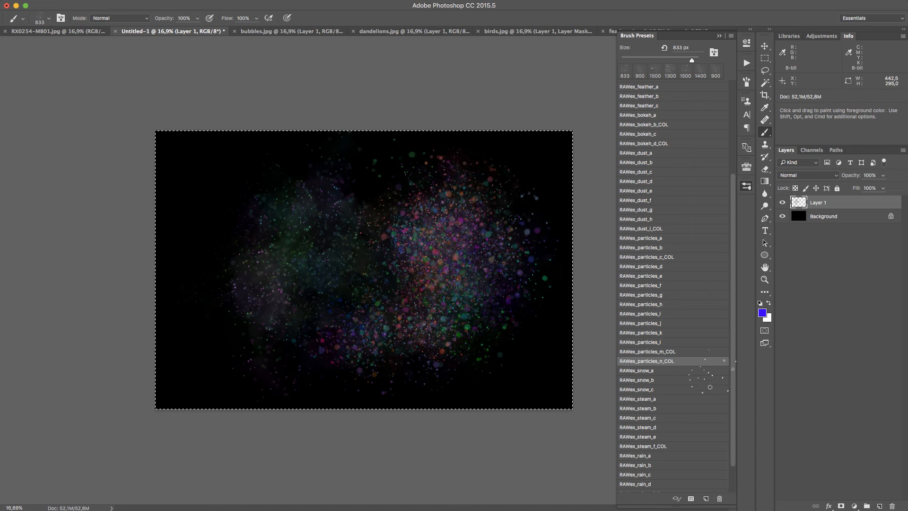
Add multicoloured haze along the canvas's right side with RAWex_particles_m_COL at 900 px, and clear Layer 1
{"action": "left_click", "coordinate": [693, 351]}
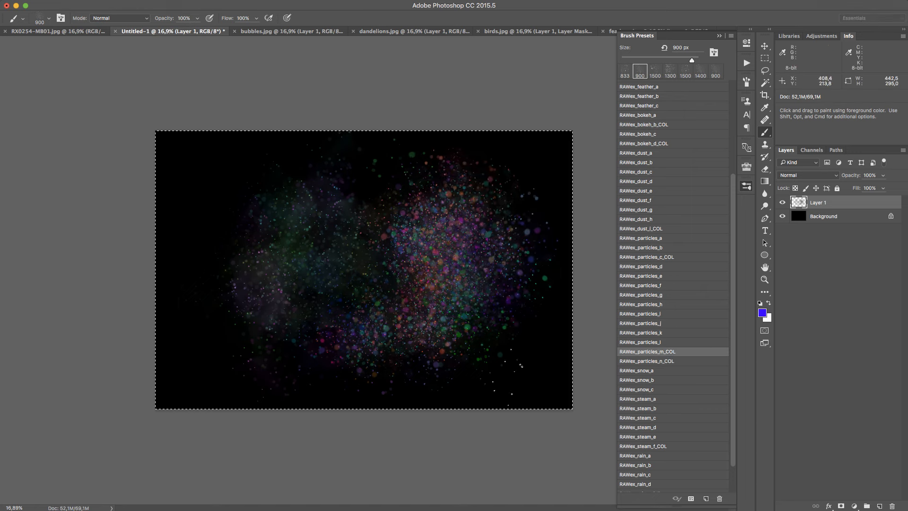
{"action": "left_click_drag", "start_coordinate": [542, 327], "coordinate": [537, 376]}
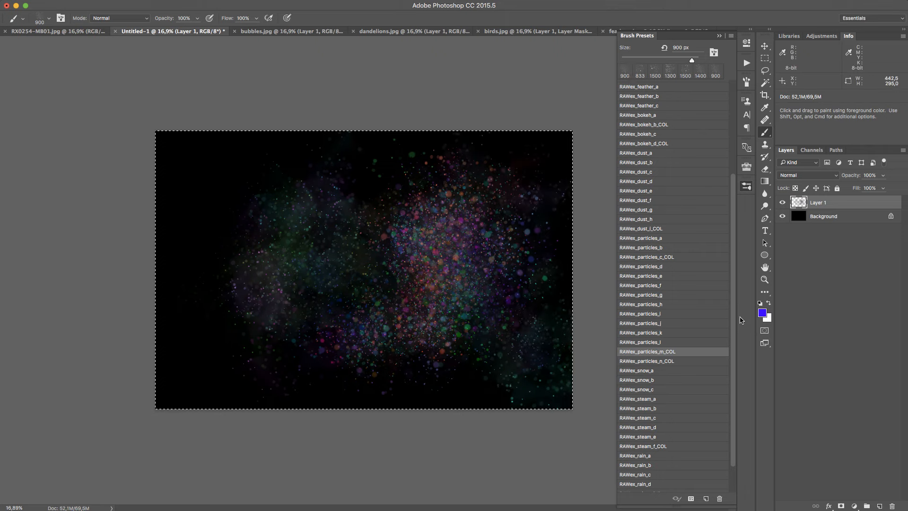
{"action": "key", "text": "Delete"}
Scatter sparse white snow across the canvas with RAWex_snow_a at 2000 px, and clear Layer 1
{"action": "left_click", "coordinate": [693, 371]}
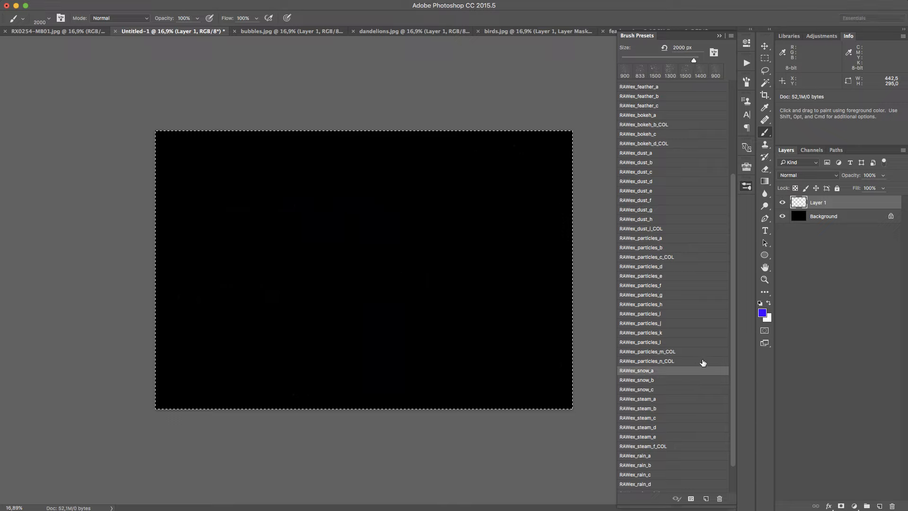
{"action": "key", "text": "x"}
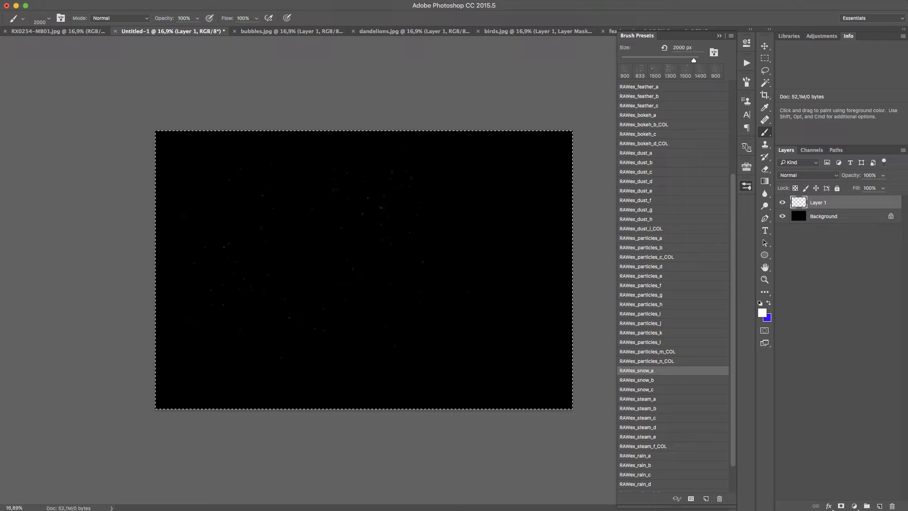
{"action": "left_click", "coordinate": [443, 135]}
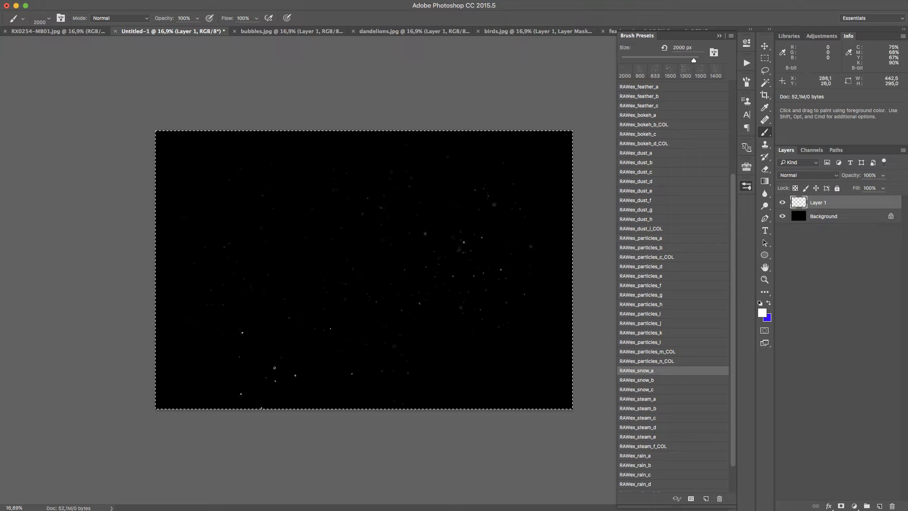
{"action": "mouse_move", "coordinate": [298, 369]}
{"action": "left_mouse_down"}
{"action": "mouse_move", "coordinate": [358, 278]}
{"action": "mouse_move", "coordinate": [265, 284]}
{"action": "left_mouse_up"}
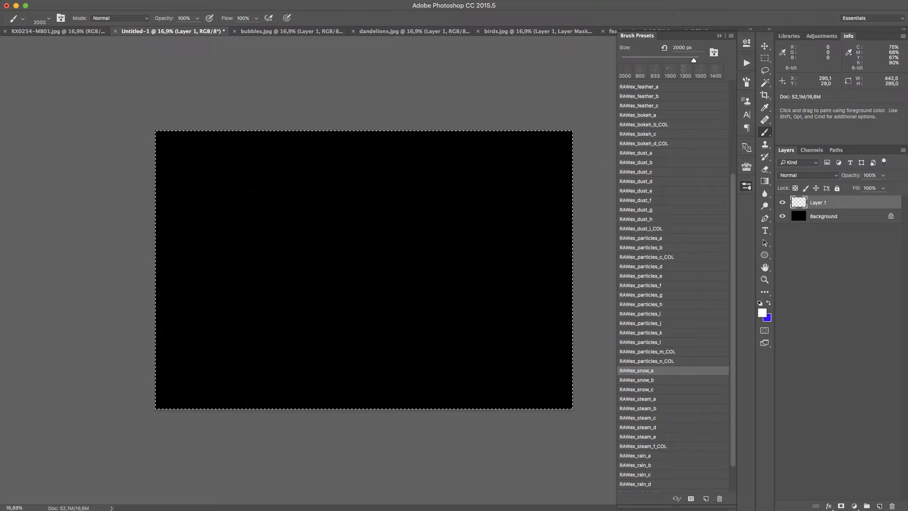
Scatter white snow over the canvas with RAWex_snow_b at 4000 px and RAWex_snow_c at 3500 px, clearing Layer 1 after each
{"action": "left_click", "coordinate": [658, 380]}
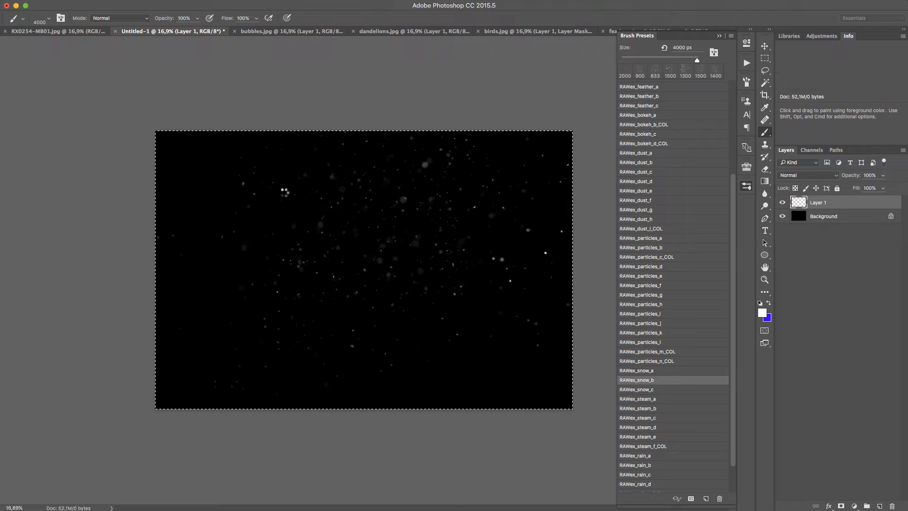
{"action": "left_click", "coordinate": [337, 240]}
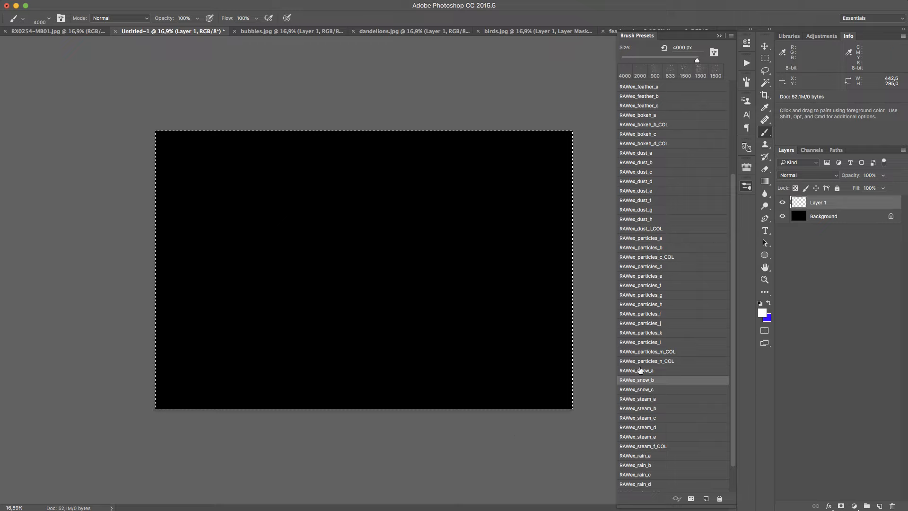
{"action": "left_click", "coordinate": [678, 393]}
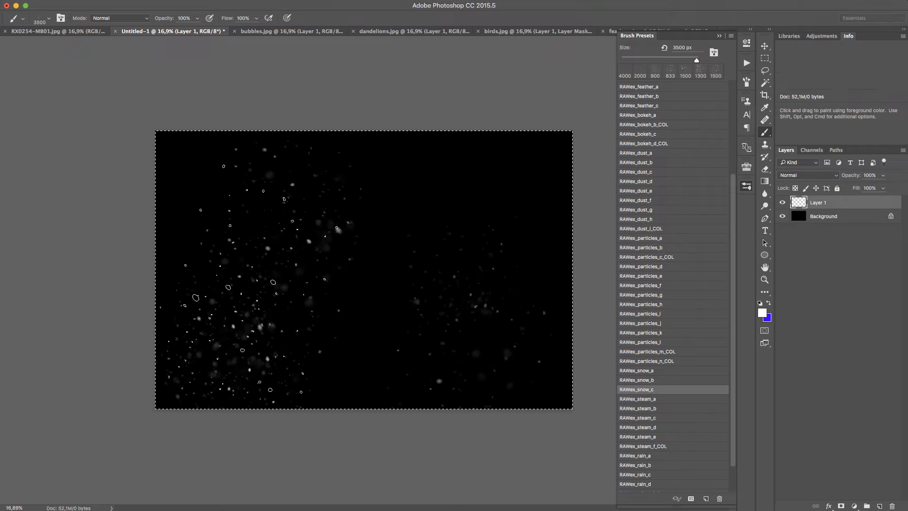
{"action": "left_click_drag", "start_coordinate": [258, 278], "coordinate": [303, 284]}
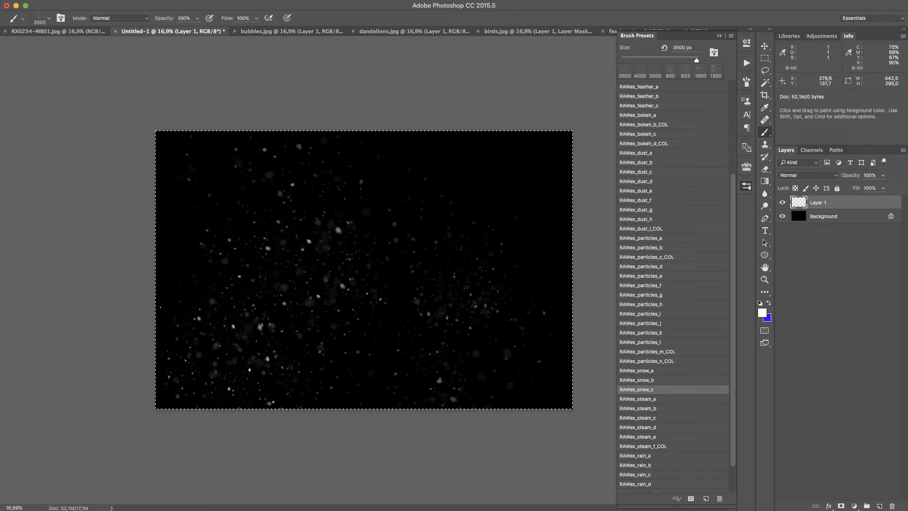
{"action": "key", "text": "Delete"}
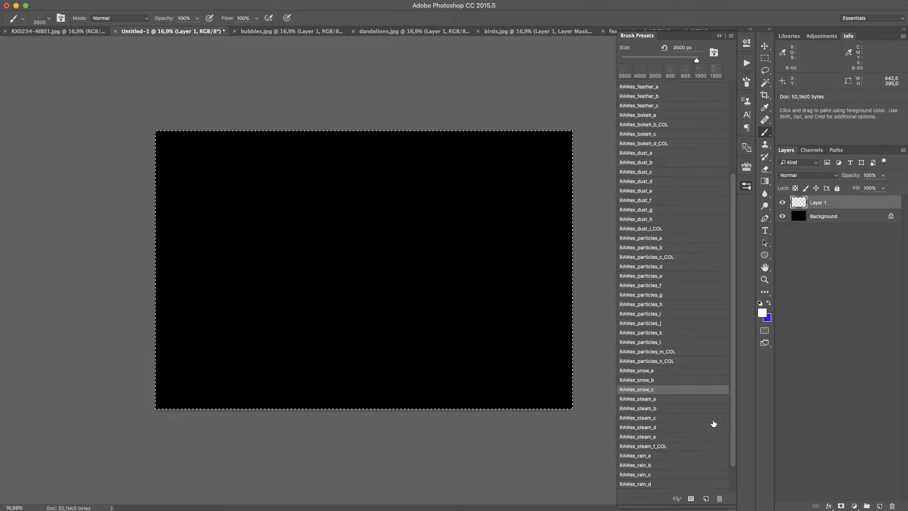
Paint white steam puffs diagonally across the canvas's centre with RAWex_steam_a at 1100 px
{"action": "left_click_drag", "start_coordinate": [695, 404], "coordinate": [696, 402]}
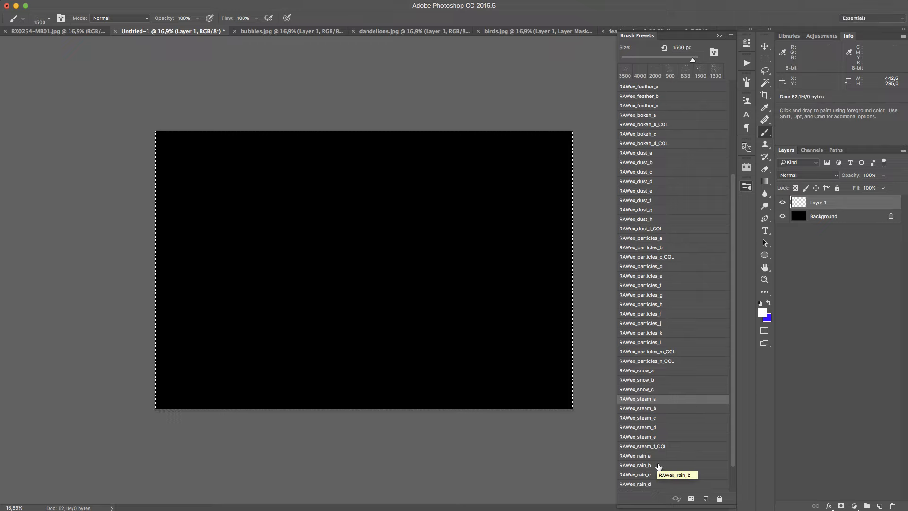
{"action": "key", "text": "]"}
{"action": "left_click_drag", "start_coordinate": [733, 374], "coordinate": [734, 399]}
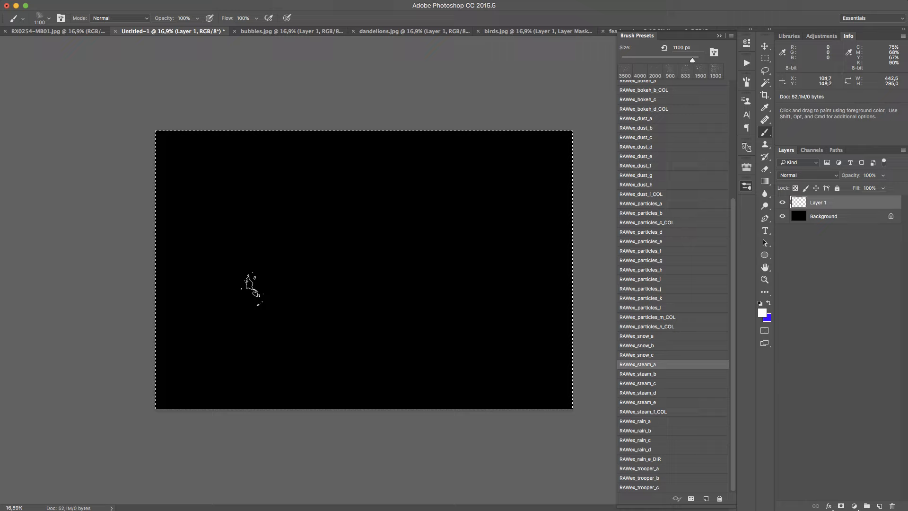
{"action": "mouse_move", "coordinate": [252, 289]}
{"action": "left_mouse_down"}
{"action": "mouse_move", "coordinate": [274, 288]}
{"action": "mouse_move", "coordinate": [325, 260]}
{"action": "left_mouse_up"}
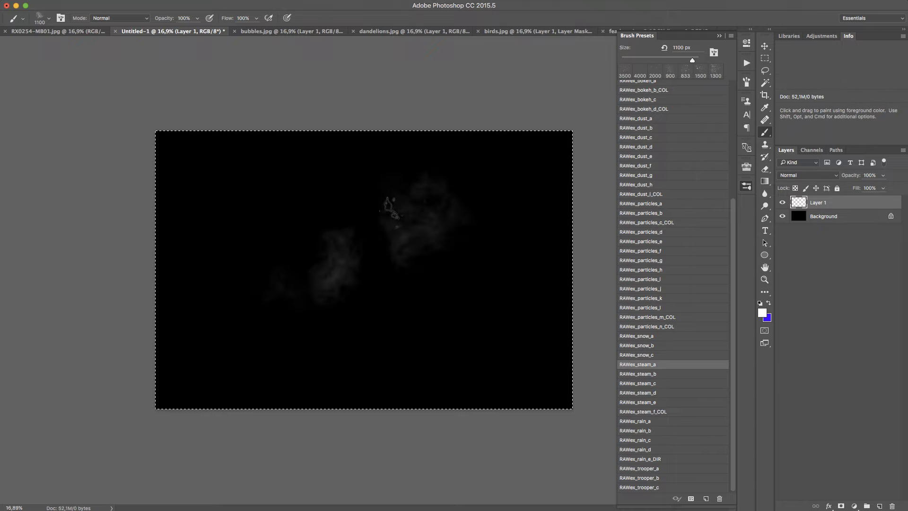
{"action": "left_click_drag", "start_coordinate": [390, 213], "coordinate": [287, 310]}
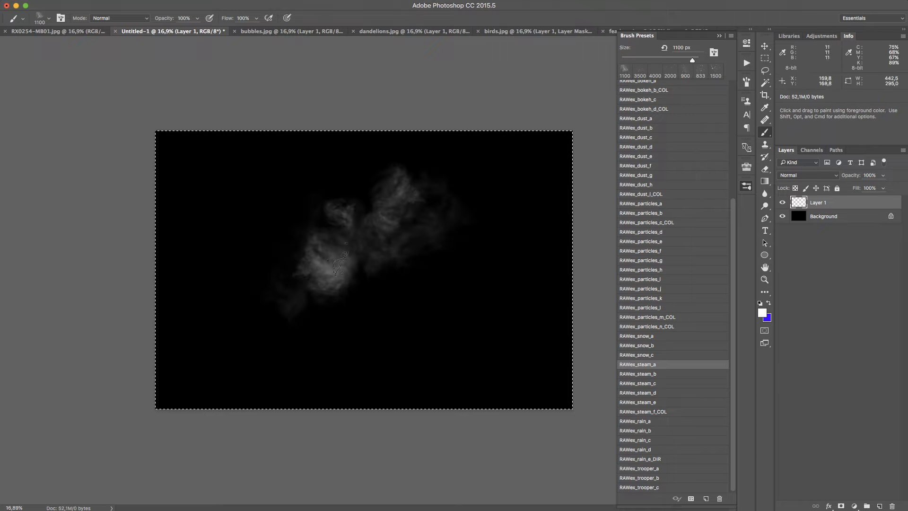
Extend the white steam diagonally past the canvas's centre with RAWex_steam_a at 1100 px, and inspect its texture up close
{"action": "mouse_move", "coordinate": [338, 262]}
{"action": "left_mouse_down"}
{"action": "mouse_move", "coordinate": [276, 338]}
{"action": "mouse_move", "coordinate": [355, 238]}
{"action": "mouse_move", "coordinate": [427, 186]}
{"action": "mouse_move", "coordinate": [401, 212]}
{"action": "mouse_move", "coordinate": [394, 182]}
{"action": "left_mouse_up"}
{"action": "key", "text": "z"}
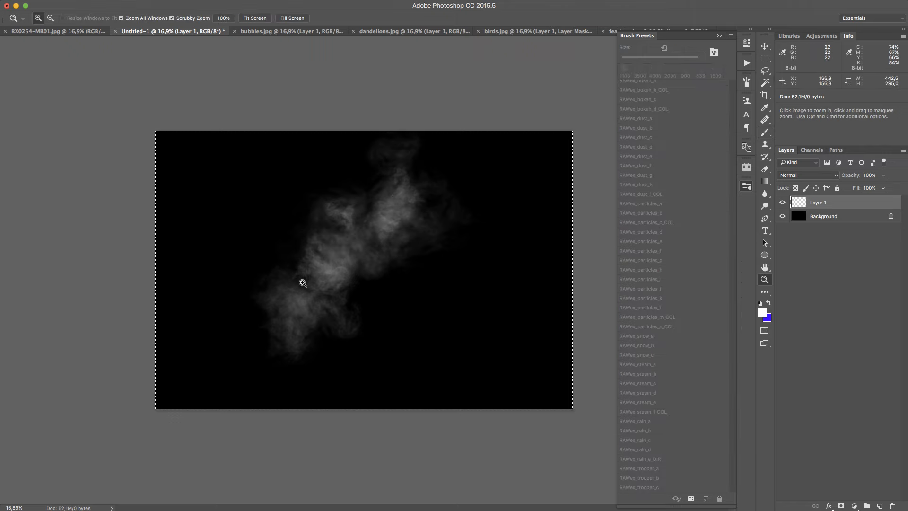
{"action": "left_click_drag", "start_coordinate": [303, 282], "coordinate": [379, 258]}
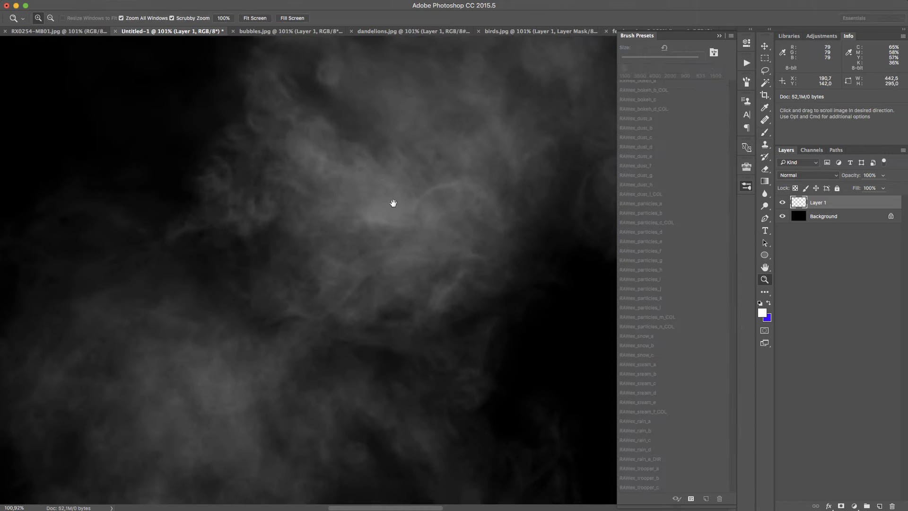
{"action": "left_click_drag", "start_coordinate": [393, 203], "coordinate": [320, 297]}
{"action": "left_click_drag", "start_coordinate": [405, 127], "coordinate": [371, 214]}
{"action": "left_click_drag", "start_coordinate": [329, 292], "coordinate": [301, 321]}
{"action": "key", "text": "super+0"}
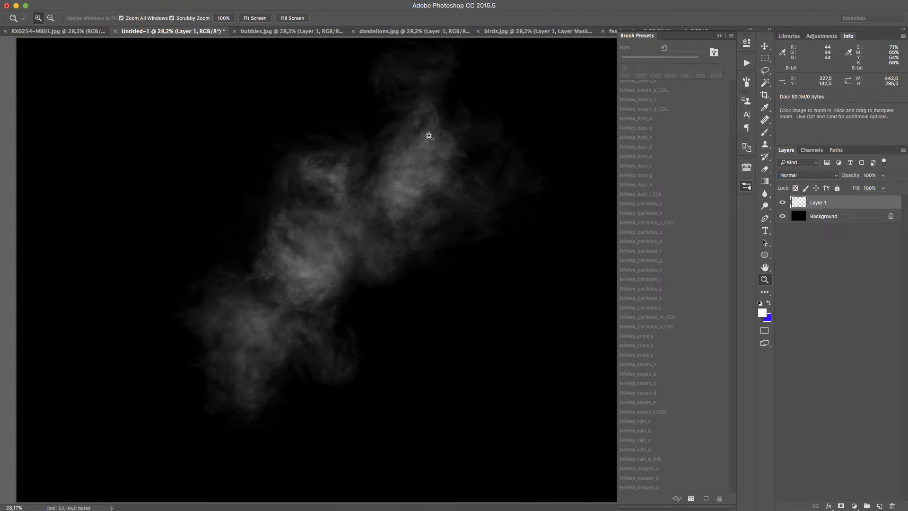
Paint a thin steam column near the canvas's left side with RAWex_steam_b at 680 px, and softer steam right of centre with RAWex_steam_c at 1667 px
{"action": "key", "text": "super+a"}
{"action": "key", "text": "b"}
{"action": "left_click", "coordinate": [685, 364]}
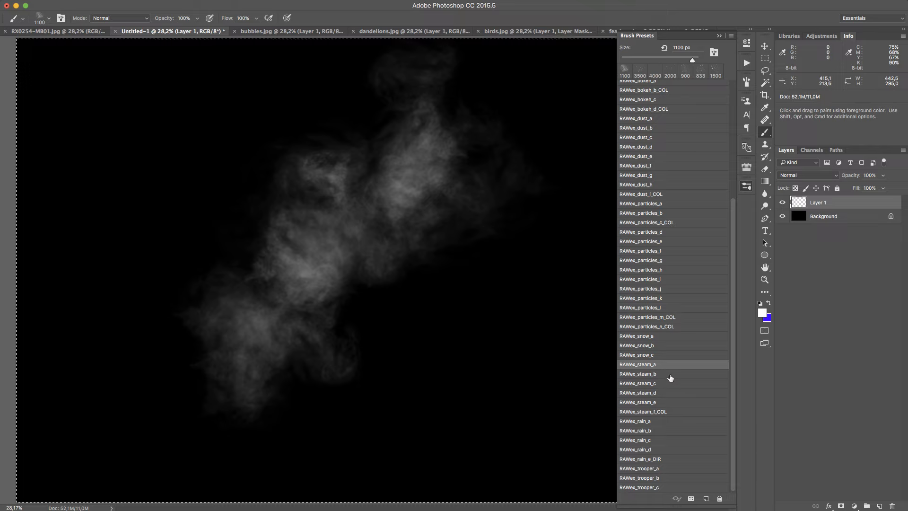
{"action": "left_click", "coordinate": [670, 377]}
{"action": "mouse_move", "coordinate": [111, 400]}
{"action": "left_mouse_down"}
{"action": "mouse_move", "coordinate": [132, 148]}
{"action": "mouse_move", "coordinate": [106, 409]}
{"action": "mouse_move", "coordinate": [122, 307]}
{"action": "mouse_move", "coordinate": [126, 156]}
{"action": "left_mouse_up"}
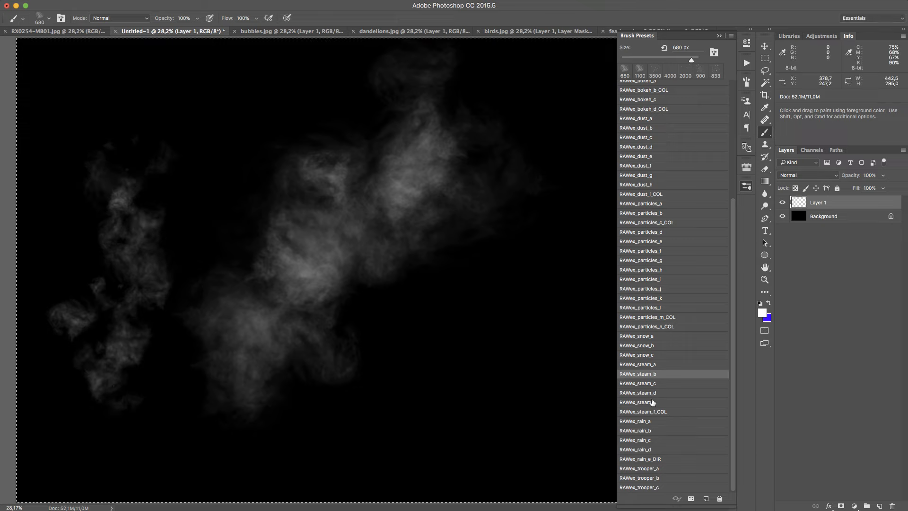
{"action": "left_click", "coordinate": [667, 382]}
{"action": "mouse_move", "coordinate": [457, 447]}
{"action": "left_mouse_down"}
{"action": "mouse_move", "coordinate": [492, 329]}
{"action": "mouse_move", "coordinate": [515, 289]}
{"action": "mouse_move", "coordinate": [520, 180]}
{"action": "mouse_move", "coordinate": [501, 284]}
{"action": "mouse_move", "coordinate": [461, 385]}
{"action": "mouse_move", "coordinate": [501, 245]}
{"action": "left_mouse_up"}
Clear Layer 1, paint dense white steam diagonally across the canvas with RAWex_steam_d at 1500 px, and clear the layer again
{"action": "left_click", "coordinate": [690, 392]}
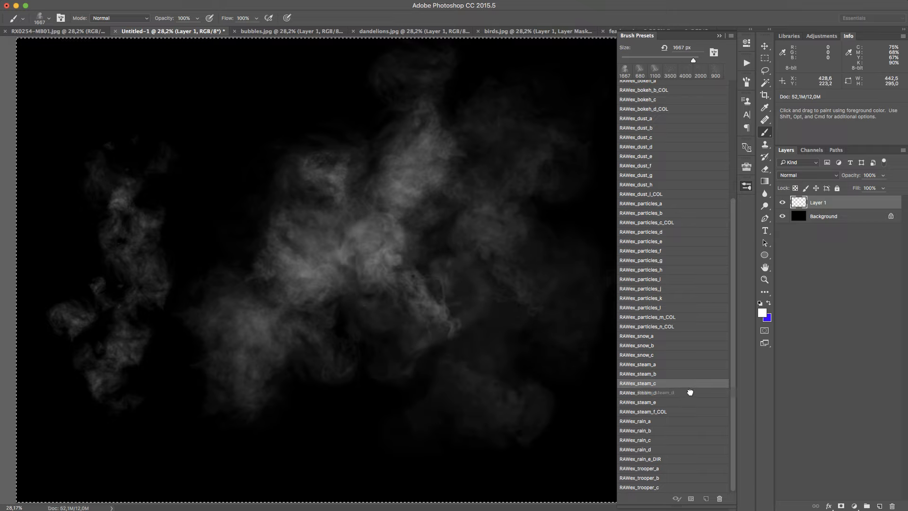
{"action": "key", "text": "Delete"}
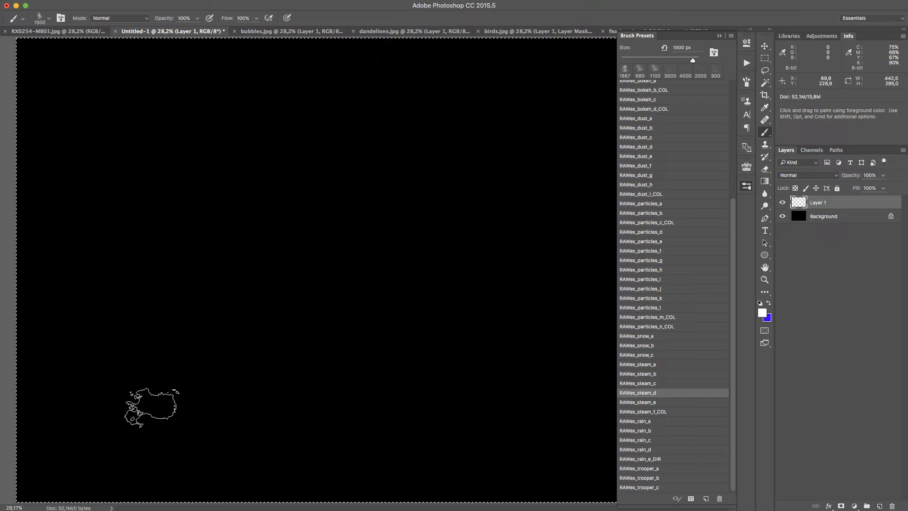
{"action": "mouse_move", "coordinate": [152, 406]}
{"action": "left_mouse_down"}
{"action": "mouse_move", "coordinate": [470, 103]}
{"action": "mouse_move", "coordinate": [504, 94]}
{"action": "mouse_move", "coordinate": [450, 114]}
{"action": "mouse_move", "coordinate": [294, 222]}
{"action": "mouse_move", "coordinate": [162, 360]}
{"action": "mouse_move", "coordinate": [146, 411]}
{"action": "mouse_move", "coordinate": [407, 168]}
{"action": "mouse_move", "coordinate": [584, 134]}
{"action": "mouse_move", "coordinate": [313, 295]}
{"action": "mouse_move", "coordinate": [198, 392]}
{"action": "mouse_move", "coordinate": [340, 242]}
{"action": "mouse_move", "coordinate": [456, 165]}
{"action": "mouse_move", "coordinate": [593, 137]}
{"action": "left_mouse_up"}
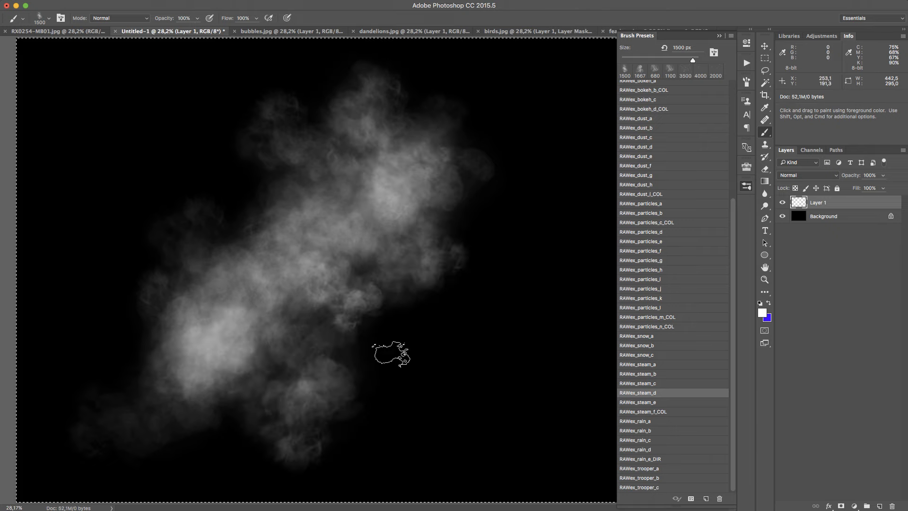
{"action": "mouse_move", "coordinate": [438, 374]}
{"action": "left_mouse_down"}
{"action": "mouse_move", "coordinate": [532, 272]}
{"action": "mouse_move", "coordinate": [513, 197]}
{"action": "left_mouse_up"}
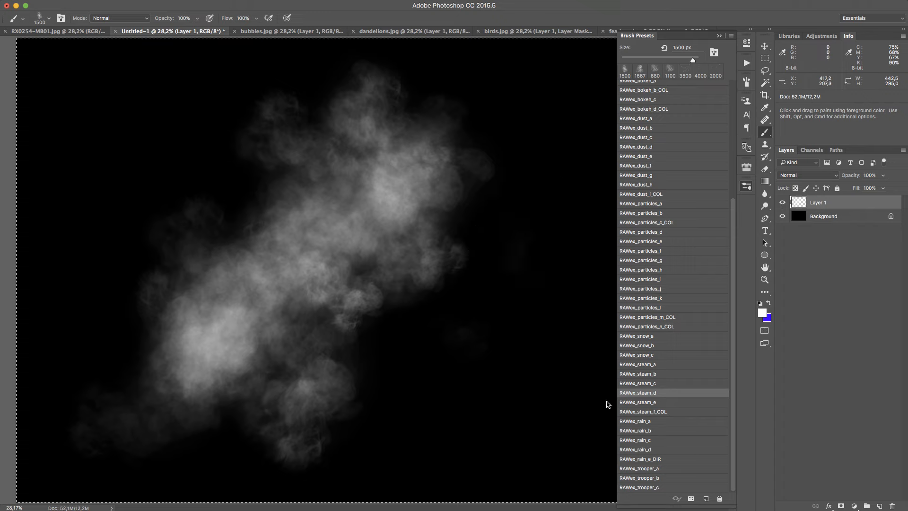
{"action": "key", "text": "Delete"}
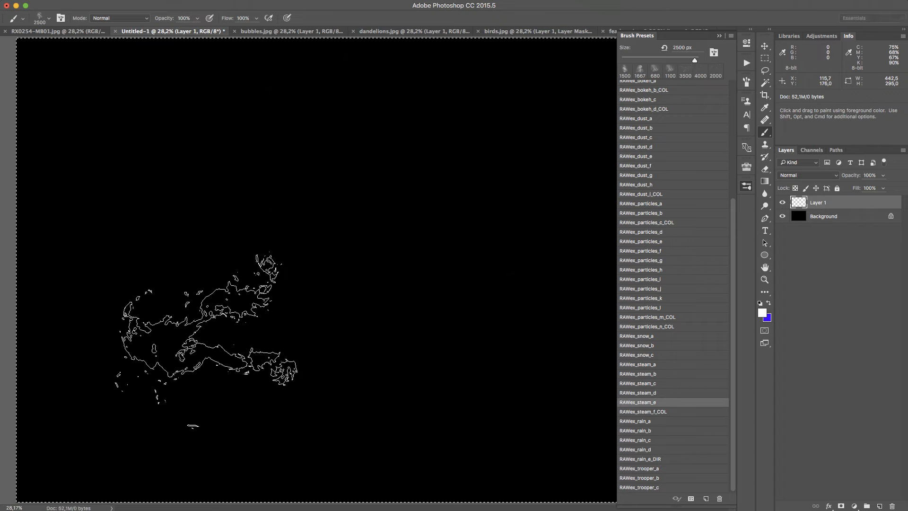
Paint large white steam clouds across the lower two thirds of the canvas with RAWex_steam_e at 2500 px
{"action": "mouse_move", "coordinate": [288, 279]}
{"action": "left_mouse_down"}
{"action": "mouse_move", "coordinate": [358, 219]}
{"action": "mouse_move", "coordinate": [310, 251]}
{"action": "mouse_move", "coordinate": [313, 293]}
{"action": "mouse_move", "coordinate": [284, 175]}
{"action": "mouse_move", "coordinate": [333, 303]}
{"action": "mouse_move", "coordinate": [312, 315]}
{"action": "left_mouse_up"}
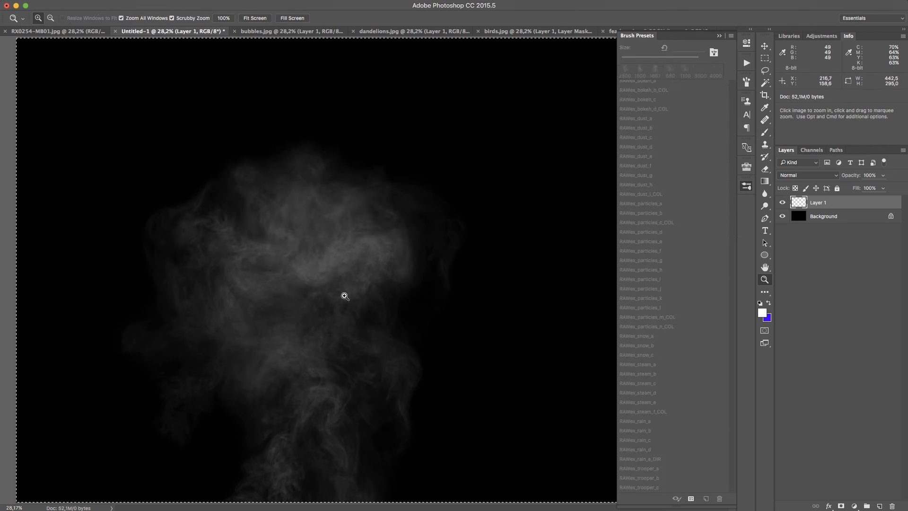
{"action": "key", "text": "super+minus"}
{"action": "key", "text": "super+minus"}
{"action": "mouse_move", "coordinate": [399, 331]}
{"action": "left_mouse_down"}
{"action": "mouse_move", "coordinate": [382, 340]}
{"action": "mouse_move", "coordinate": [406, 262]}
{"action": "mouse_move", "coordinate": [431, 247]}
{"action": "mouse_move", "coordinate": [454, 355]}
{"action": "mouse_move", "coordinate": [534, 358]}
{"action": "mouse_move", "coordinate": [477, 349]}
{"action": "mouse_move", "coordinate": [289, 364]}
{"action": "mouse_move", "coordinate": [140, 357]}
{"action": "mouse_move", "coordinate": [115, 311]}
{"action": "mouse_move", "coordinate": [505, 300]}
{"action": "mouse_move", "coordinate": [488, 337]}
{"action": "mouse_move", "coordinate": [510, 381]}
{"action": "mouse_move", "coordinate": [556, 372]}
{"action": "mouse_move", "coordinate": [567, 334]}
{"action": "mouse_move", "coordinate": [535, 429]}
{"action": "mouse_move", "coordinate": [508, 407]}
{"action": "mouse_move", "coordinate": [188, 375]}
{"action": "mouse_move", "coordinate": [112, 349]}
{"action": "mouse_move", "coordinate": [188, 375]}
{"action": "mouse_move", "coordinate": [365, 359]}
{"action": "left_mouse_up"}
{"action": "left_click", "coordinate": [219, 251]}
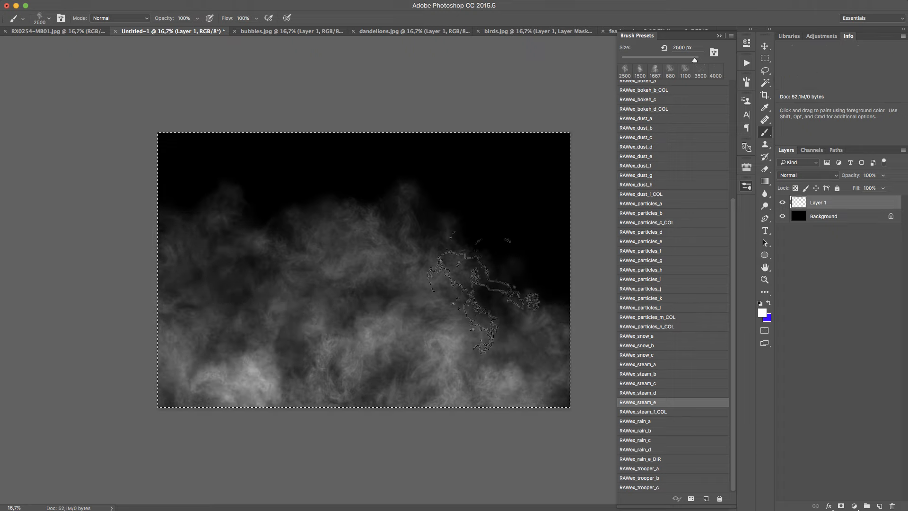
{"action": "left_click", "coordinate": [533, 296]}
{"action": "left_click", "coordinate": [514, 245]}
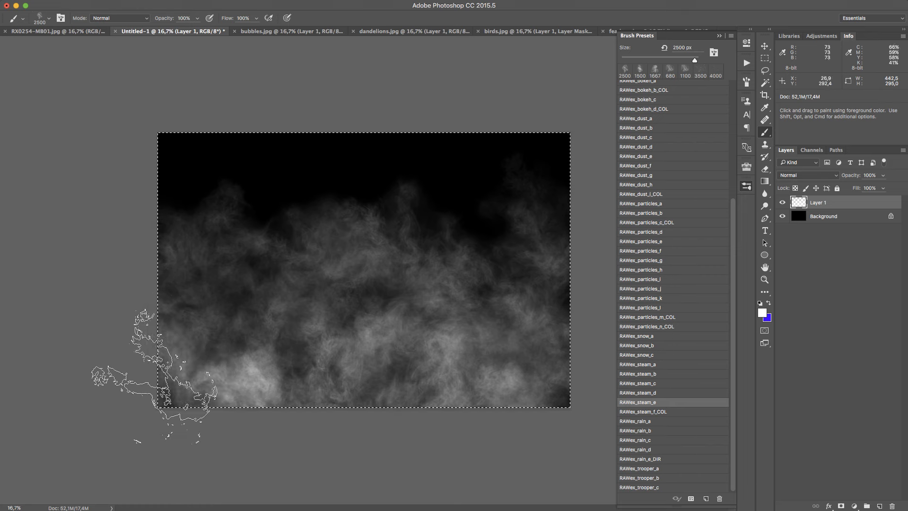
Build up dense white fog along the canvas's bottom edge with RAWex_steam_e at 2500 px, and inspect it up close
{"action": "left_click", "coordinate": [208, 412]}
{"action": "left_click", "coordinate": [425, 441]}
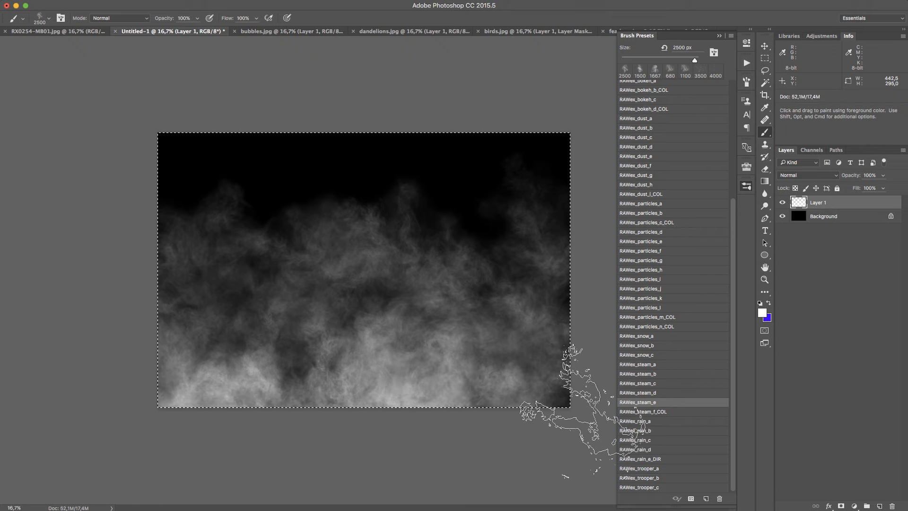
{"action": "left_click", "coordinate": [495, 429]}
{"action": "left_click", "coordinate": [473, 418]}
{"action": "left_click", "coordinate": [260, 430]}
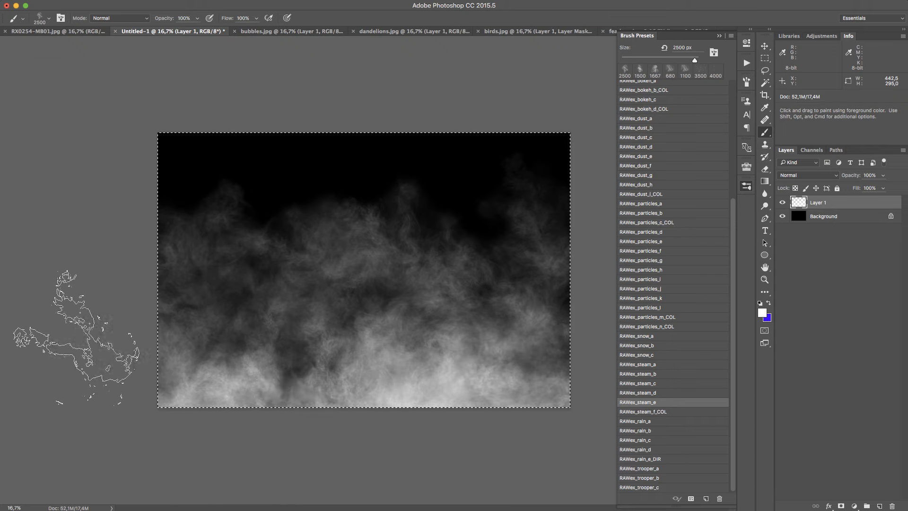
{"action": "left_click", "coordinate": [237, 405]}
{"action": "left_click", "coordinate": [347, 402]}
{"action": "left_click", "coordinate": [565, 375]}
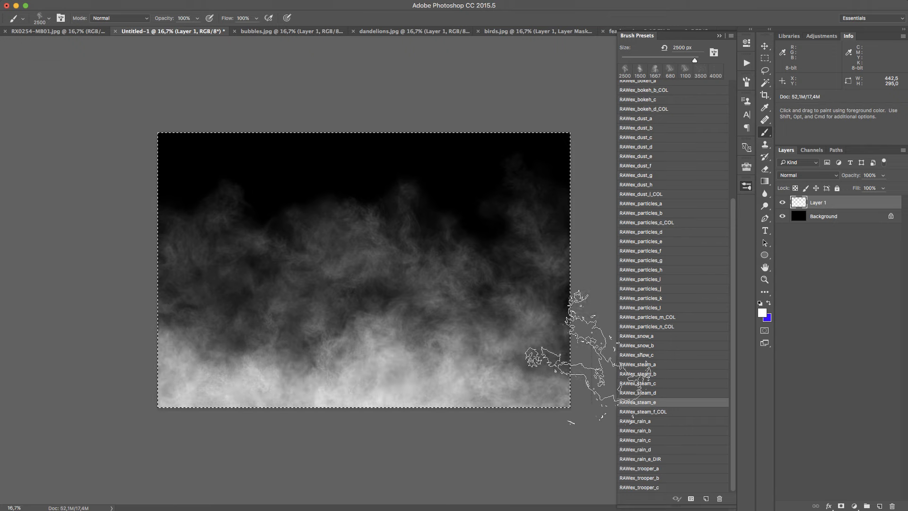
{"action": "left_click", "coordinate": [181, 412]}
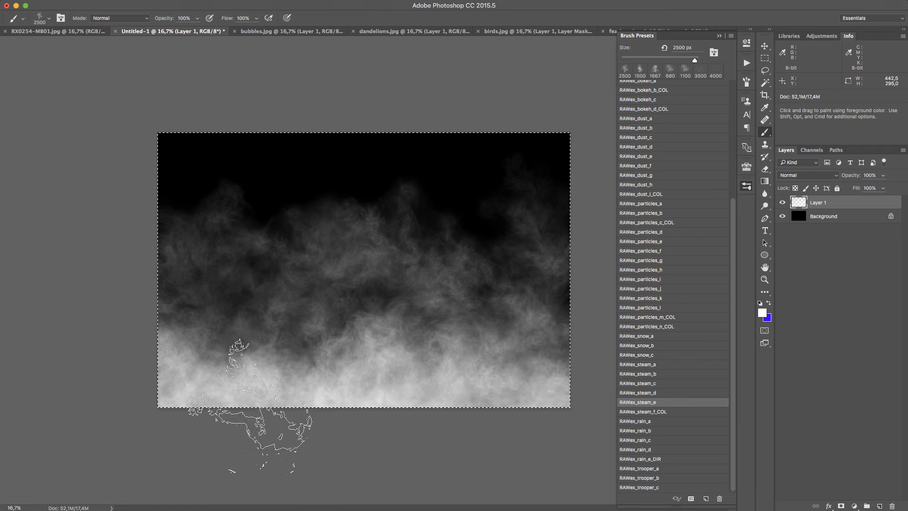
{"action": "key", "text": "z"}
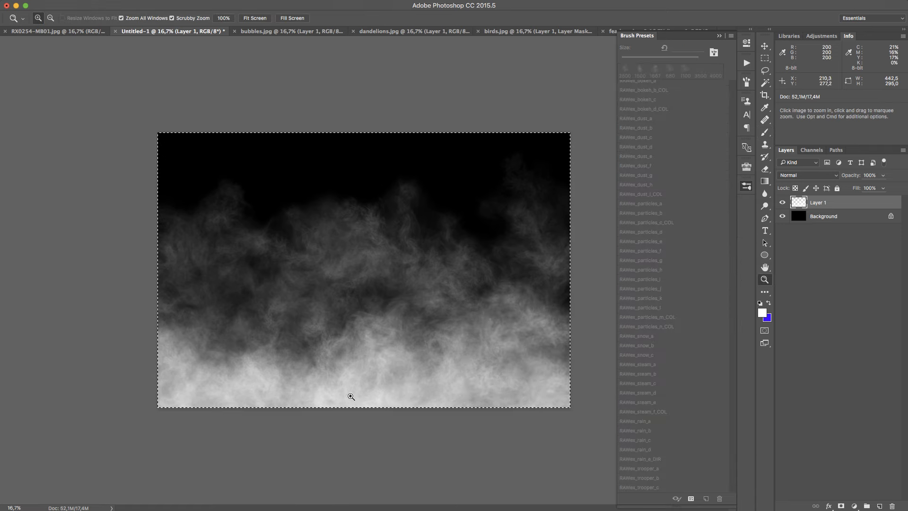
{"action": "left_click_drag", "start_coordinate": [348, 395], "coordinate": [373, 389]}
{"action": "scroll", "coordinate": [378, 402], "scroll_direction": "down", "scroll_amount": 4}
{"action": "key", "text": "super+0"}
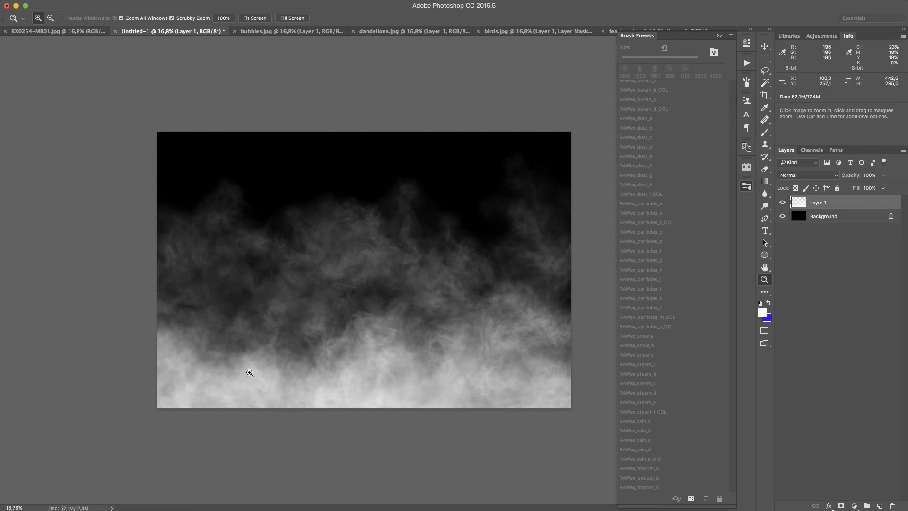
Clear Layer 1, make blue the foreground colour, and paint blue and magenta steam around the canvas's centre with RAWex_steam_f_COL at 2000 px
{"action": "key", "text": "b"}
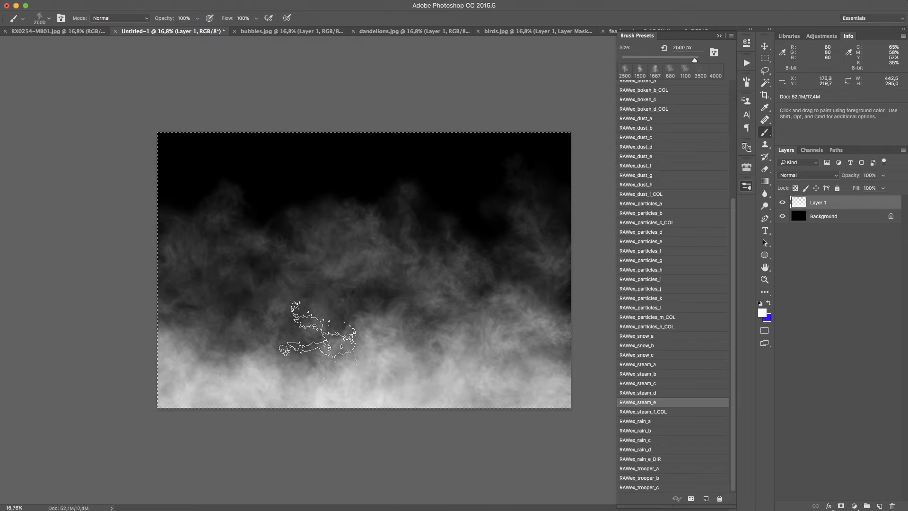
{"action": "left_click", "coordinate": [705, 413]}
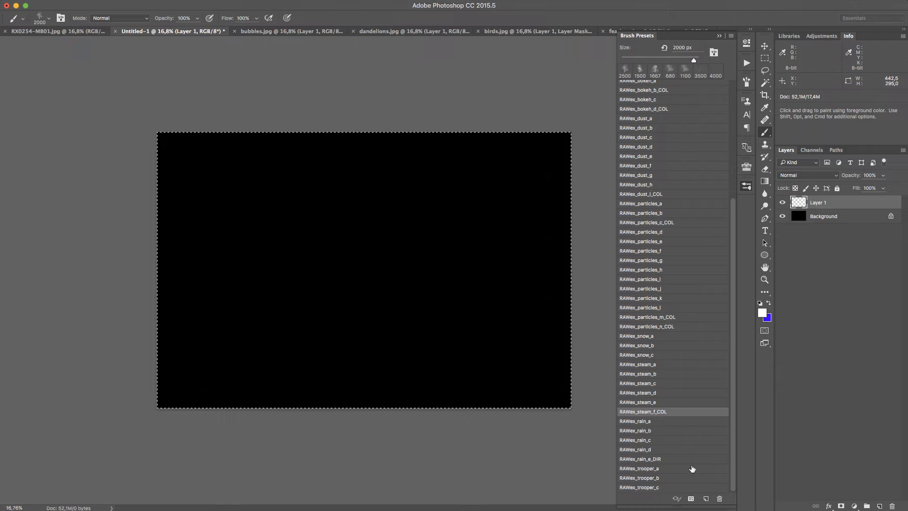
{"action": "left_click", "coordinate": [768, 303]}
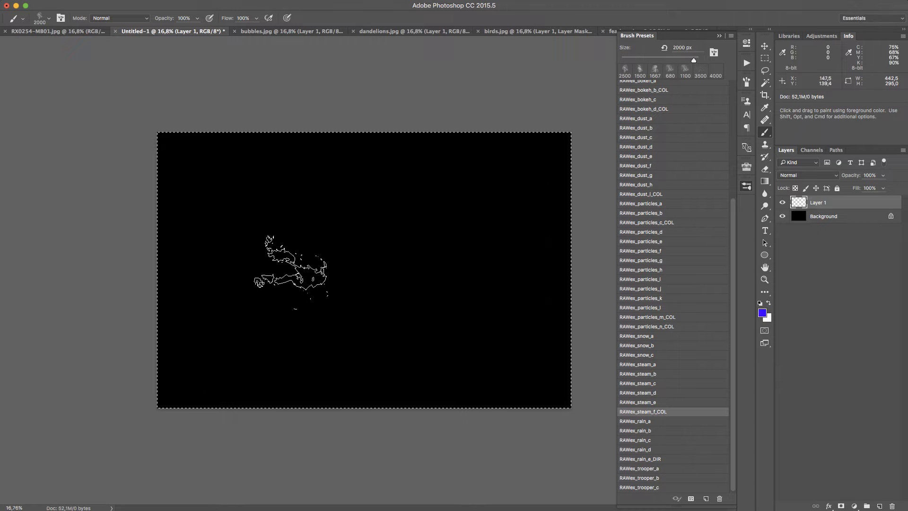
{"action": "mouse_move", "coordinate": [294, 278]}
{"action": "left_mouse_down"}
{"action": "mouse_move", "coordinate": [409, 236]}
{"action": "mouse_move", "coordinate": [473, 316]}
{"action": "left_mouse_up"}
{"action": "mouse_move", "coordinate": [412, 275]}
{"action": "left_mouse_down"}
{"action": "mouse_move", "coordinate": [317, 279]}
{"action": "mouse_move", "coordinate": [263, 378]}
{"action": "left_mouse_up"}
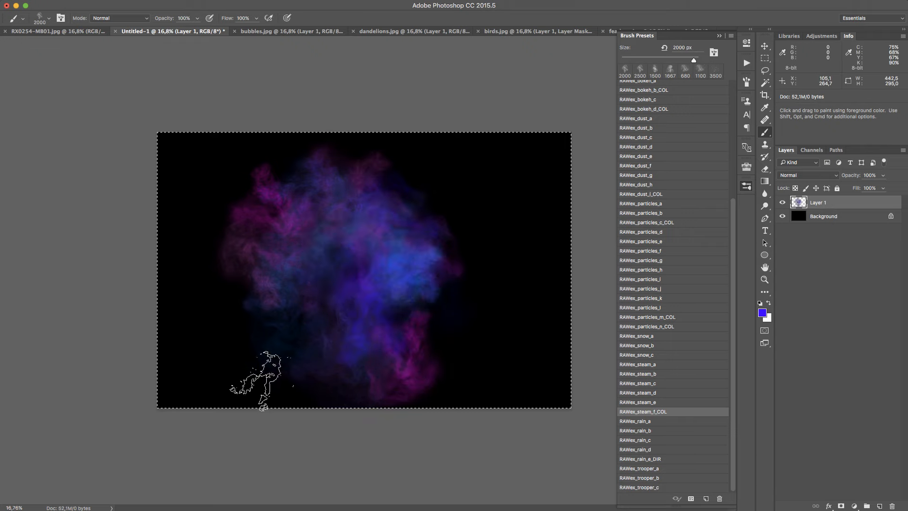
Set the foreground colour to red ff0000 and paint red and orange steam over the right half of the colour cloud
{"action": "left_click", "coordinate": [762, 313]}
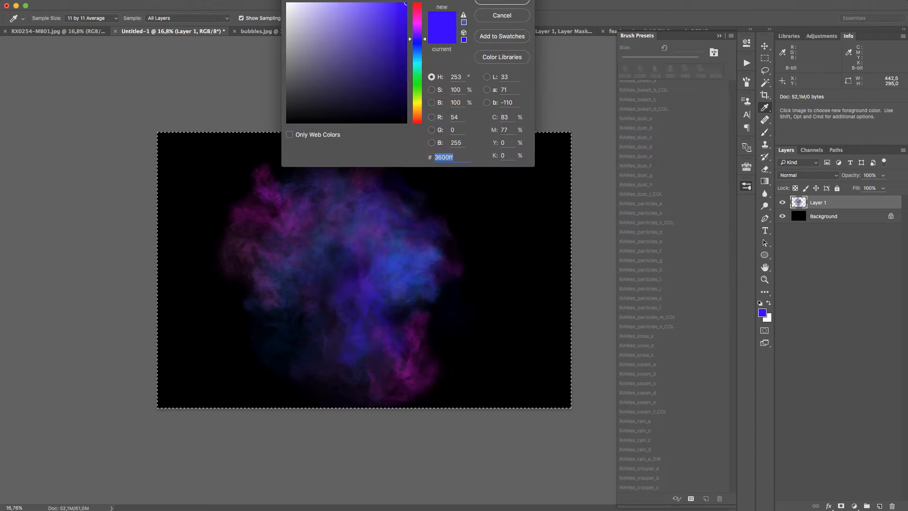
{"action": "left_click_drag", "start_coordinate": [417, 18], "coordinate": [417, 2]}
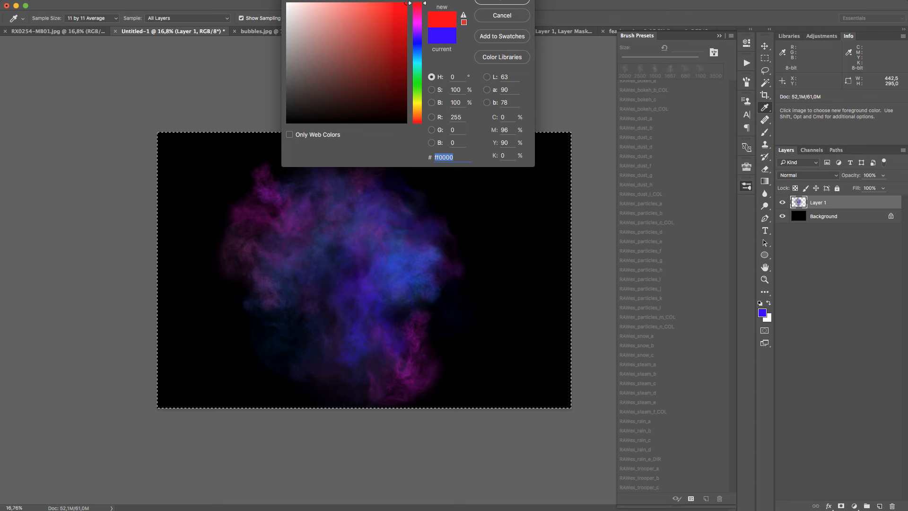
{"action": "left_click", "coordinate": [509, 3]}
{"action": "mouse_move", "coordinate": [462, 320]}
{"action": "left_mouse_down"}
{"action": "mouse_move", "coordinate": [445, 225]}
{"action": "mouse_move", "coordinate": [417, 184]}
{"action": "mouse_move", "coordinate": [454, 223]}
{"action": "mouse_move", "coordinate": [458, 383]}
{"action": "left_mouse_up"}
{"action": "left_click_drag", "start_coordinate": [456, 237], "coordinate": [455, 357]}
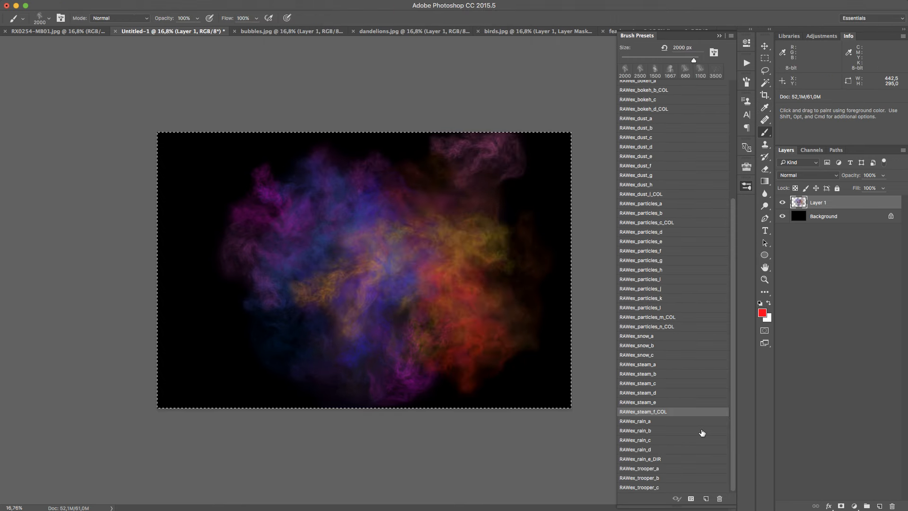
Set the foreground colour to green 18ff00, paint green steam over the canvas's left side, bottom and top centre, and clear Layer 1
{"action": "left_click", "coordinate": [761, 312]}
{"action": "left_click", "coordinate": [417, 86]}
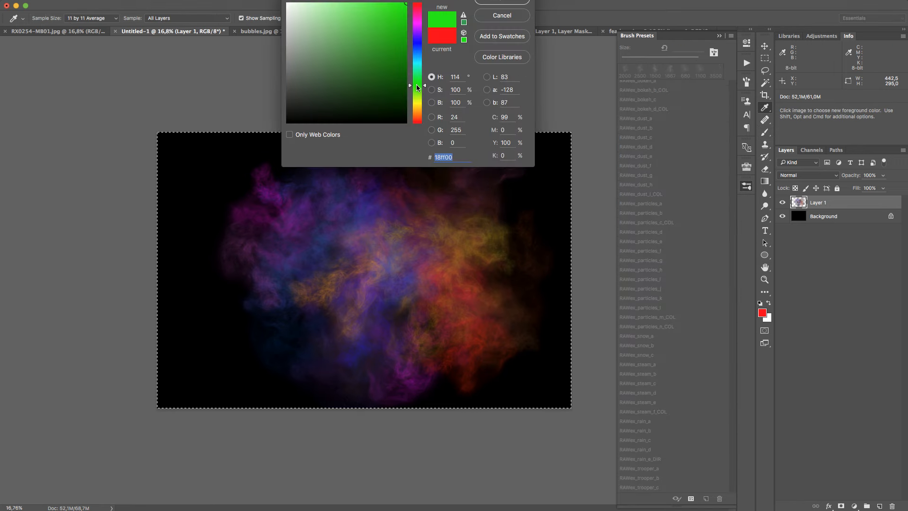
{"action": "left_click", "coordinate": [502, 2]}
{"action": "mouse_move", "coordinate": [262, 339]}
{"action": "left_mouse_down"}
{"action": "mouse_move", "coordinate": [196, 220]}
{"action": "mouse_move", "coordinate": [206, 147]}
{"action": "mouse_move", "coordinate": [203, 284]}
{"action": "mouse_move", "coordinate": [265, 349]}
{"action": "mouse_move", "coordinate": [212, 212]}
{"action": "mouse_move", "coordinate": [267, 384]}
{"action": "mouse_move", "coordinate": [208, 208]}
{"action": "left_mouse_up"}
{"action": "mouse_move", "coordinate": [285, 355]}
{"action": "left_mouse_down"}
{"action": "mouse_move", "coordinate": [269, 353]}
{"action": "mouse_move", "coordinate": [355, 426]}
{"action": "left_mouse_up"}
{"action": "left_click", "coordinate": [310, 344]}
{"action": "left_click", "coordinate": [387, 358]}
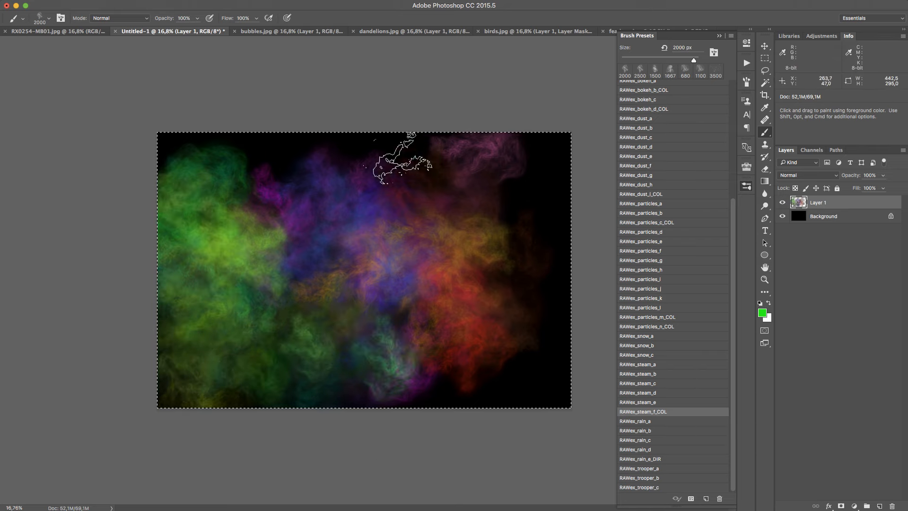
{"action": "left_click", "coordinate": [407, 165]}
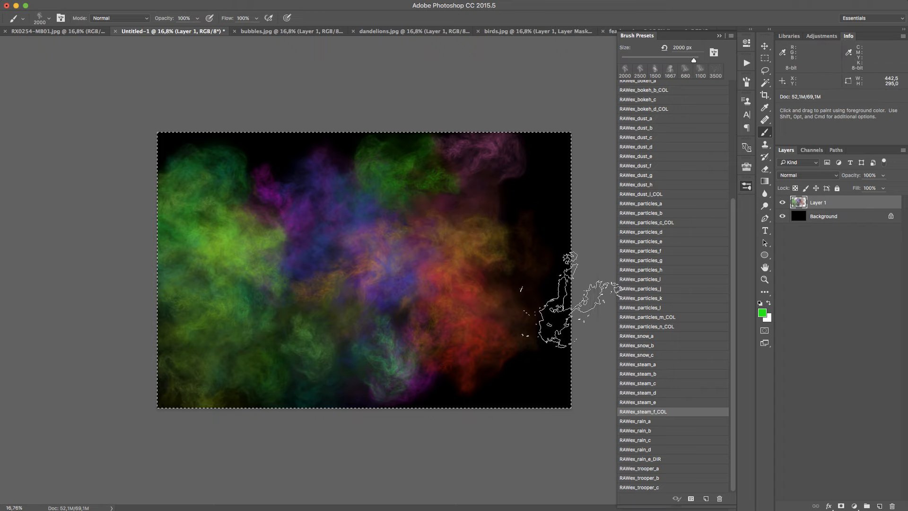
{"action": "key", "text": "Delete"}
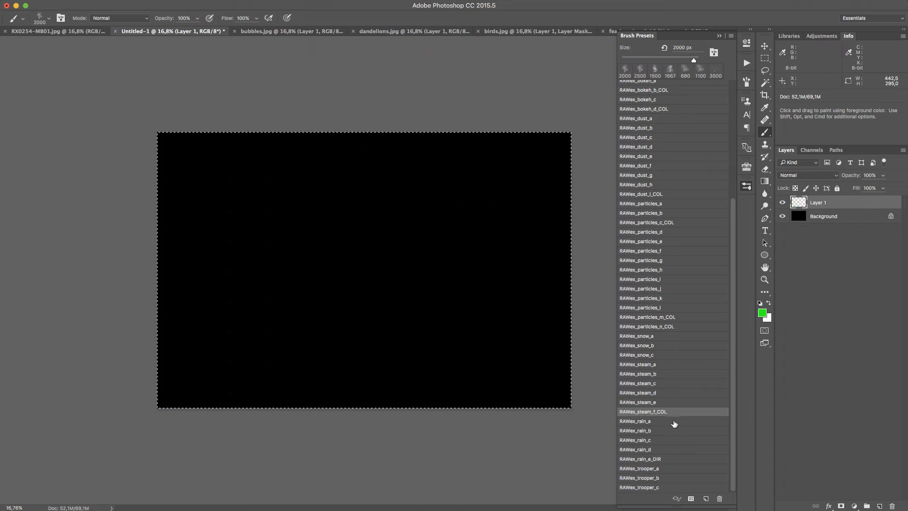
Paint white rain streaks across the canvas with RAWex_rain_a at 1600 px, and clear Layer 1
{"action": "left_click", "coordinate": [674, 421]}
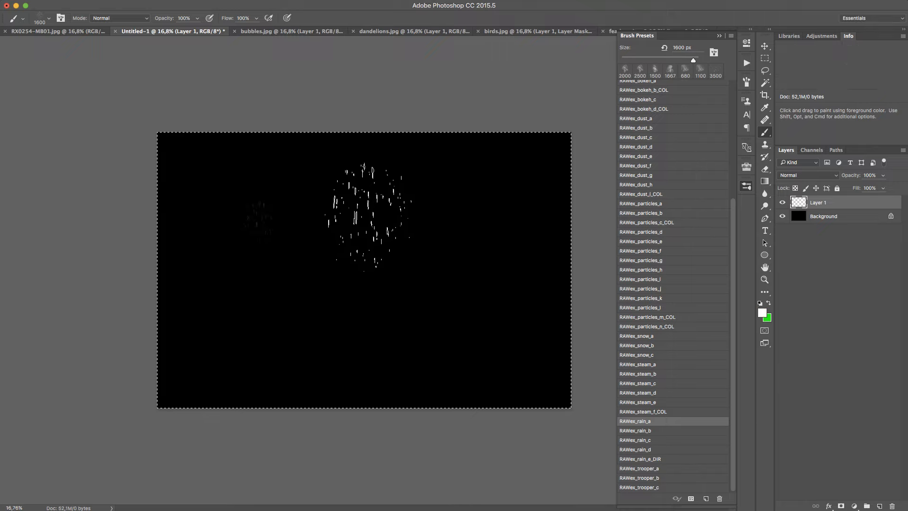
{"action": "left_click", "coordinate": [461, 287]}
{"action": "left_click", "coordinate": [262, 263]}
{"action": "left_click", "coordinate": [380, 260]}
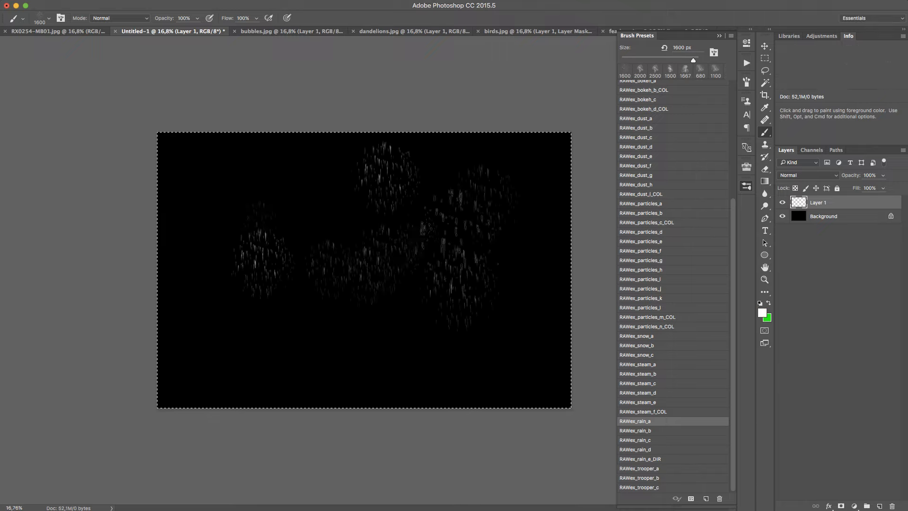
{"action": "left_click", "coordinate": [353, 212]}
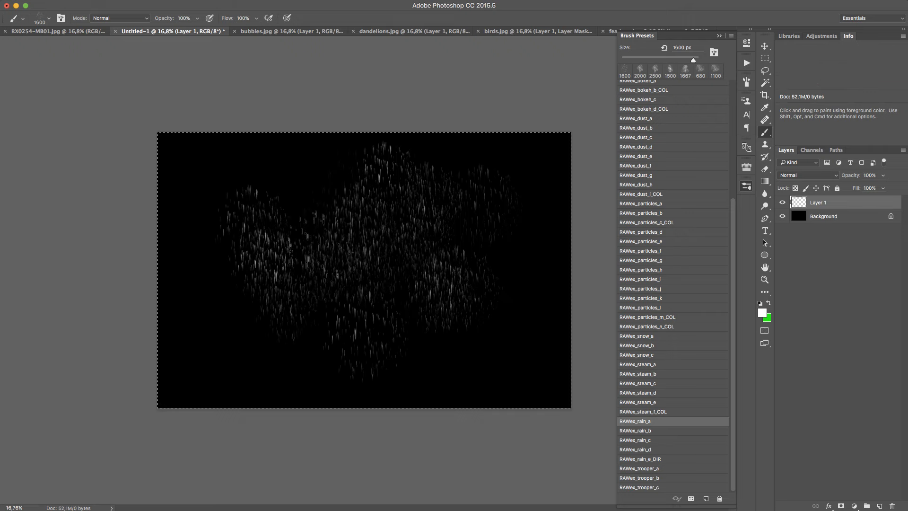
{"action": "left_click", "coordinate": [558, 334]}
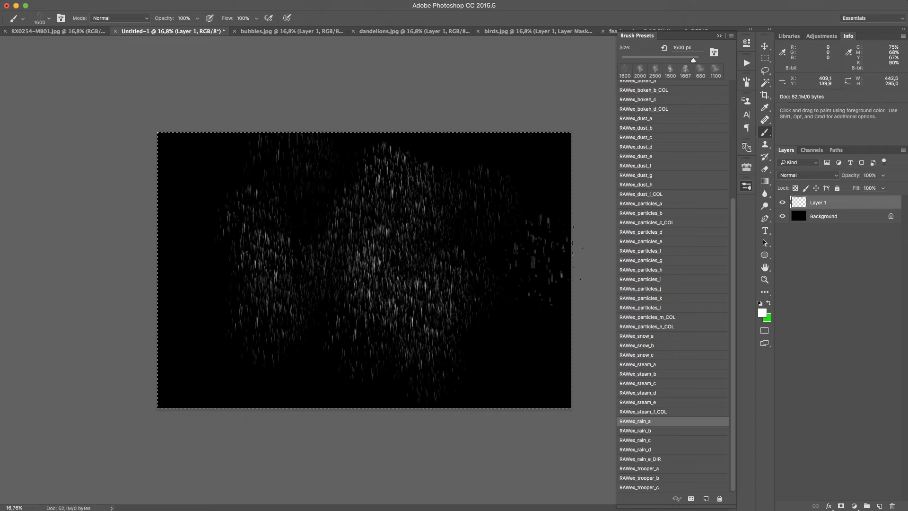
{"action": "key", "text": "BackSpace"}
Paint fine white rain over the middle of the canvas with RAWex_rain_b at 1500 px, and clear Layer 1
{"action": "left_click", "coordinate": [667, 430]}
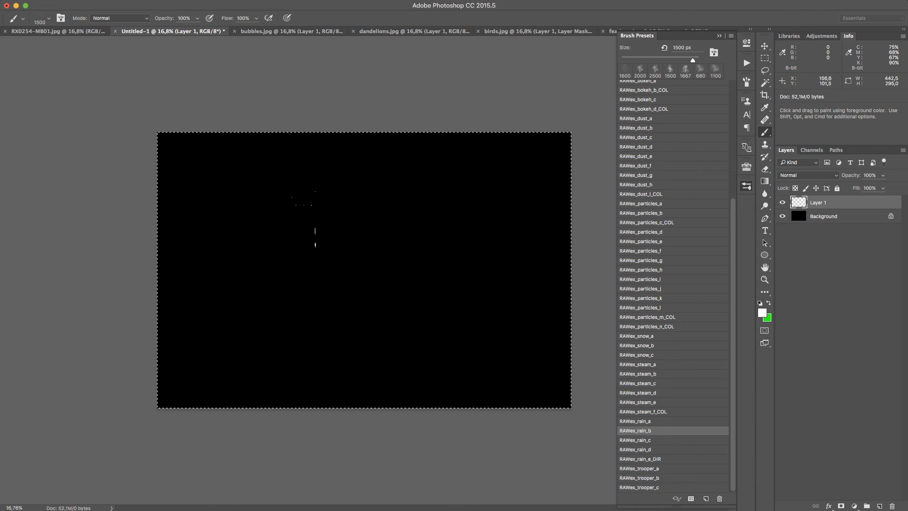
{"action": "mouse_move", "coordinate": [315, 231]}
{"action": "left_mouse_down"}
{"action": "mouse_move", "coordinate": [442, 227]}
{"action": "mouse_move", "coordinate": [228, 280]}
{"action": "left_mouse_up"}
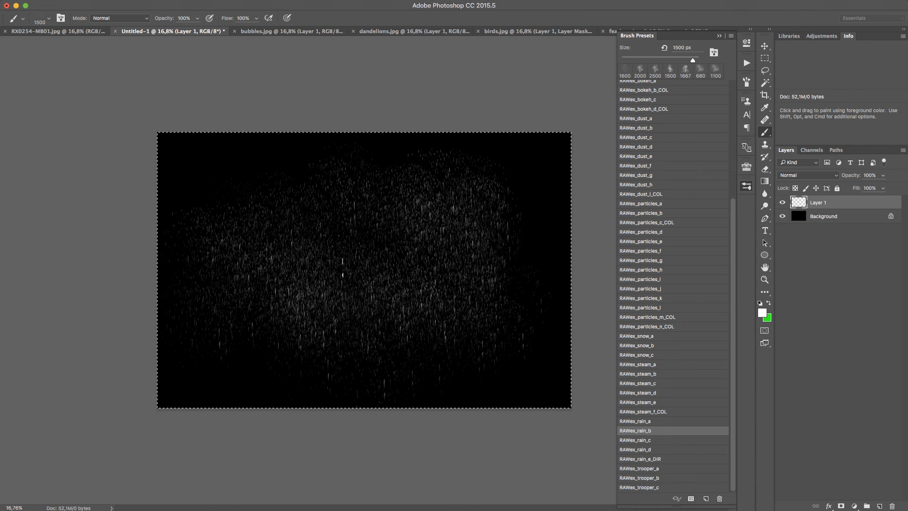
{"action": "left_click", "coordinate": [180, 218]}
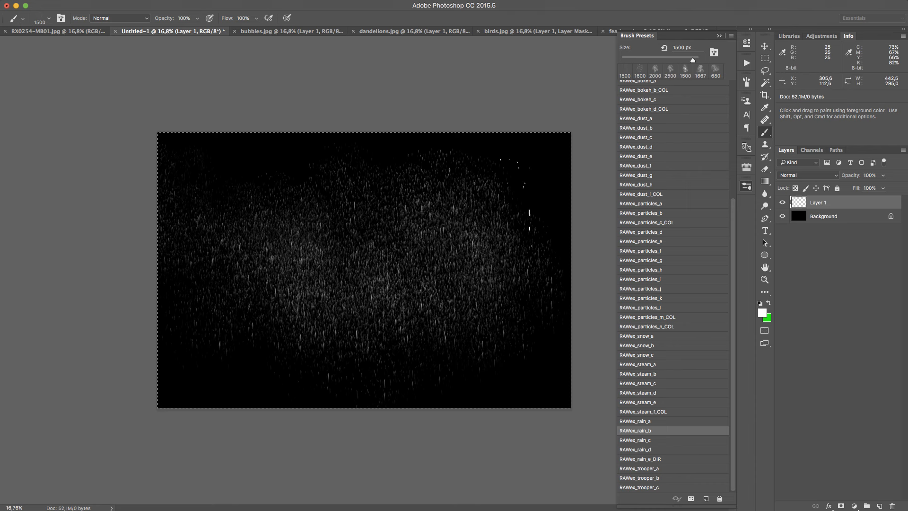
{"action": "key", "text": "BackSpace"}
Paint slanted white rain over the canvas's left, upper and central areas with RAWex_rain_c at 800 px, and clear Layer 1
{"action": "left_click", "coordinate": [674, 439]}
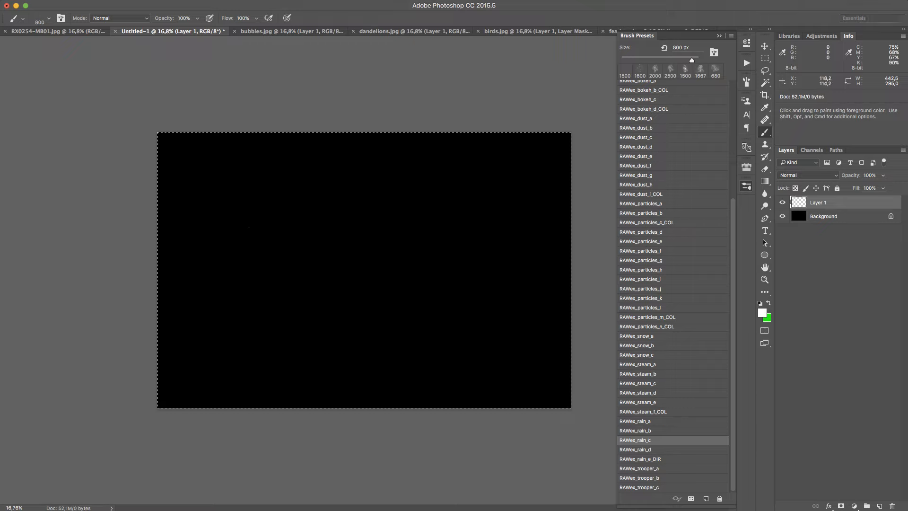
{"action": "left_click_drag", "start_coordinate": [241, 260], "coordinate": [397, 233]}
{"action": "left_click_drag", "start_coordinate": [252, 241], "coordinate": [199, 277]}
{"action": "left_click_drag", "start_coordinate": [369, 211], "coordinate": [454, 231]}
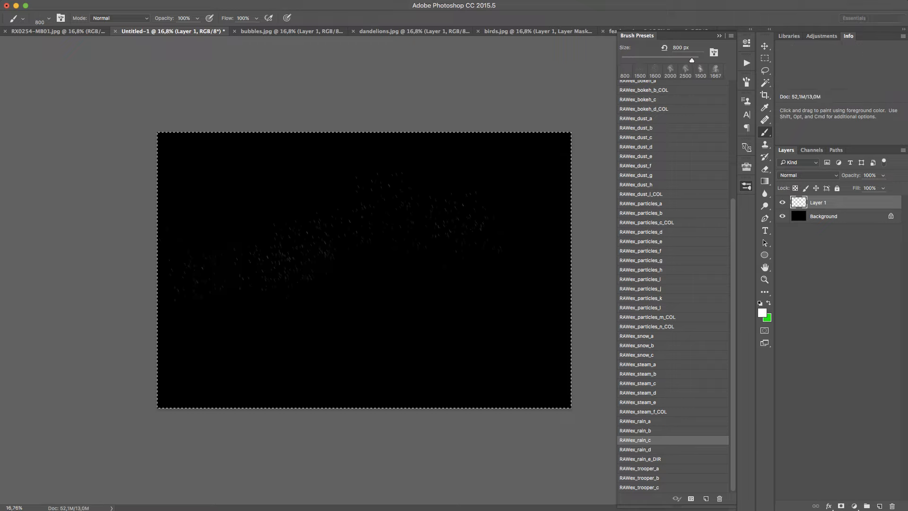
{"action": "left_click_drag", "start_coordinate": [303, 208], "coordinate": [203, 260]}
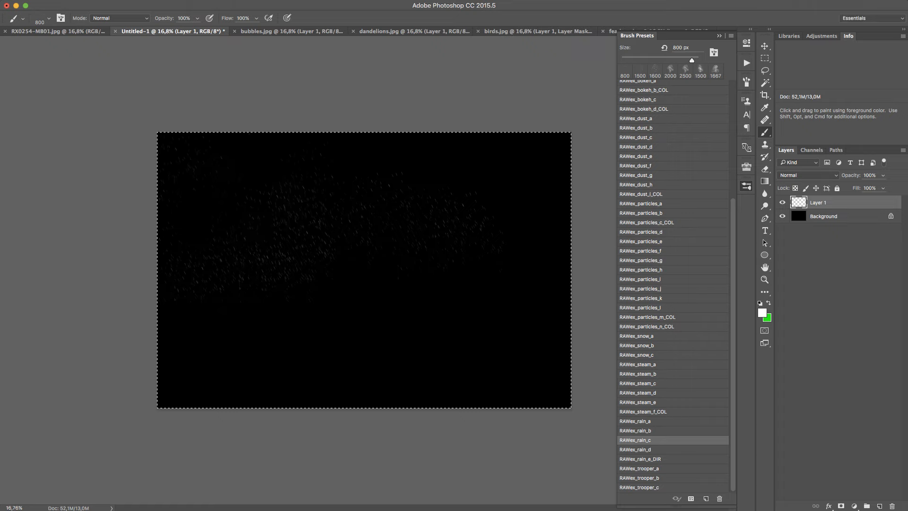
{"action": "left_click_drag", "start_coordinate": [237, 289], "coordinate": [378, 277]}
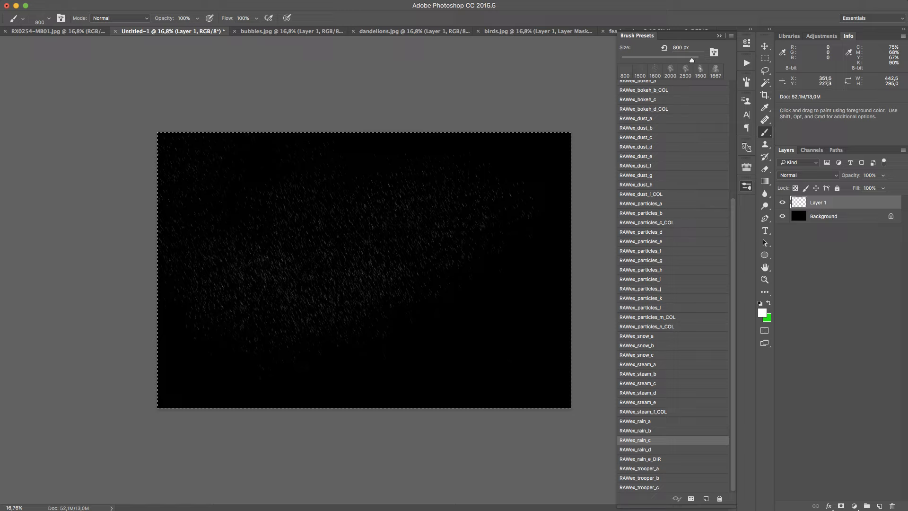
{"action": "key", "text": "BackSpace"}
Cover the whole canvas with white raindrops on Layer 1 using RAWex_rain_d at 2000 px
{"action": "left_click", "coordinate": [683, 450]}
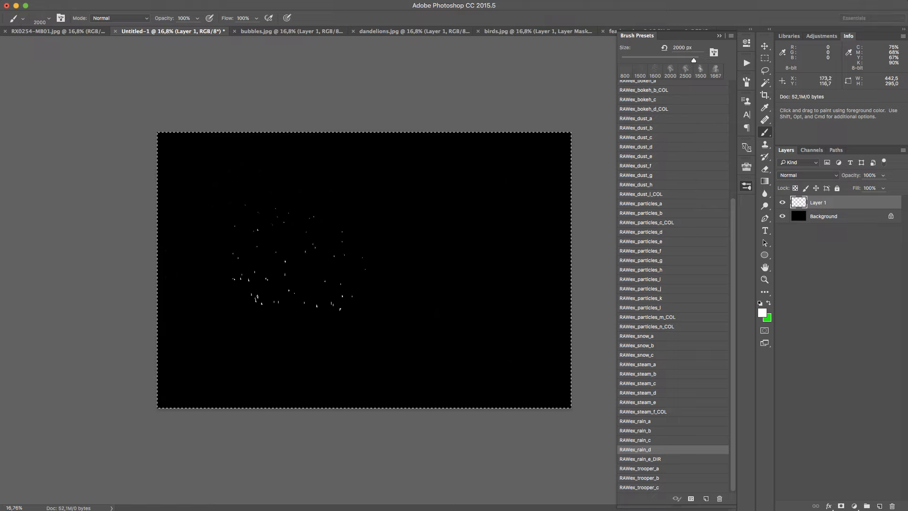
{"action": "left_click_drag", "start_coordinate": [277, 251], "coordinate": [377, 251]}
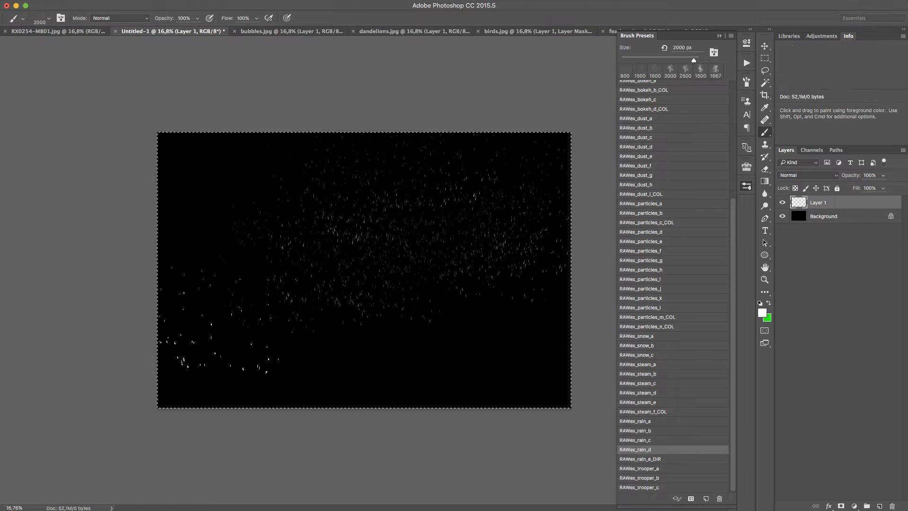
{"action": "left_click_drag", "start_coordinate": [218, 303], "coordinate": [279, 314]}
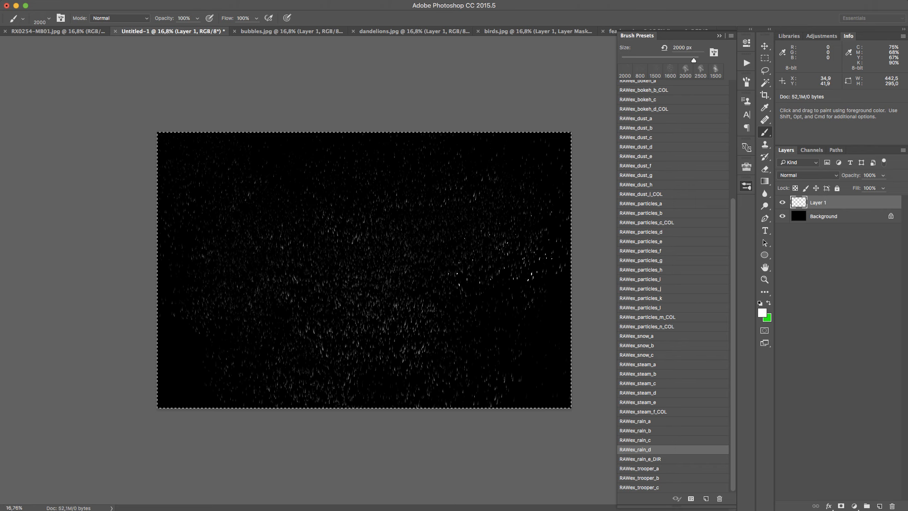
{"action": "left_click", "coordinate": [523, 344]}
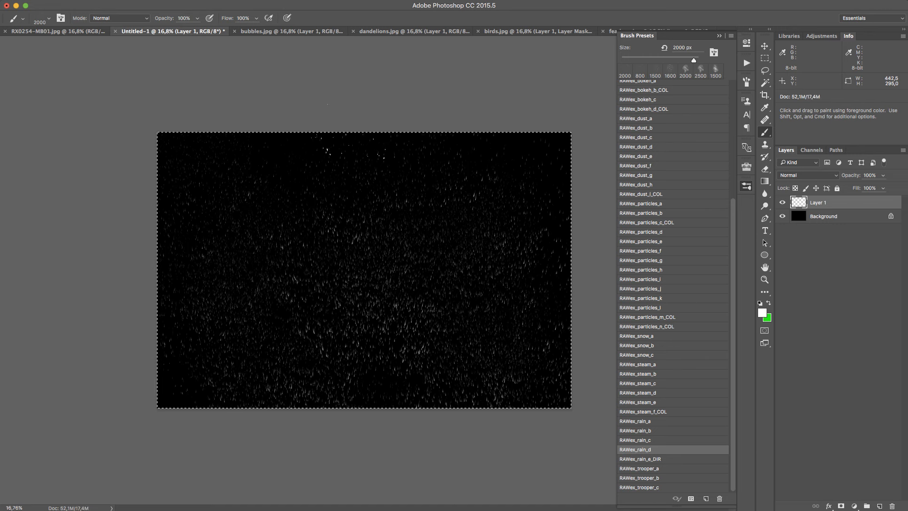
{"action": "left_click_drag", "start_coordinate": [305, 135], "coordinate": [468, 161]}
Apply a Motion Blur to the rain on Layer 1 with an angle of -59° and a distance of 119 pixels
{"action": "left_click", "coordinate": [172, 0]}
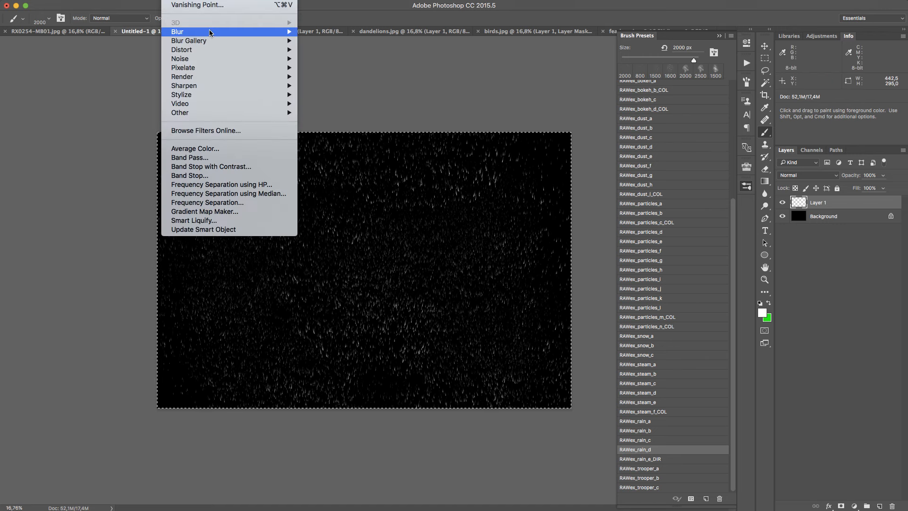
{"action": "mouse_move", "coordinate": [209, 31]}
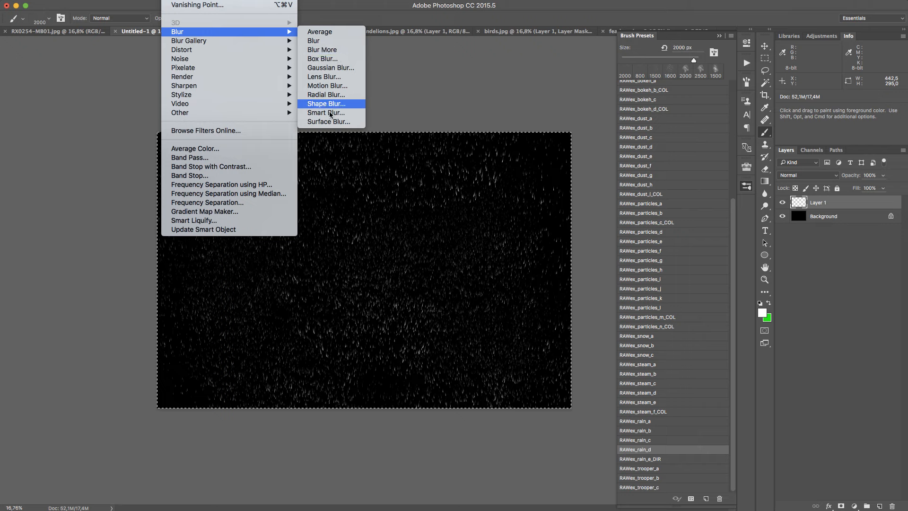
{"action": "left_click", "coordinate": [326, 86]}
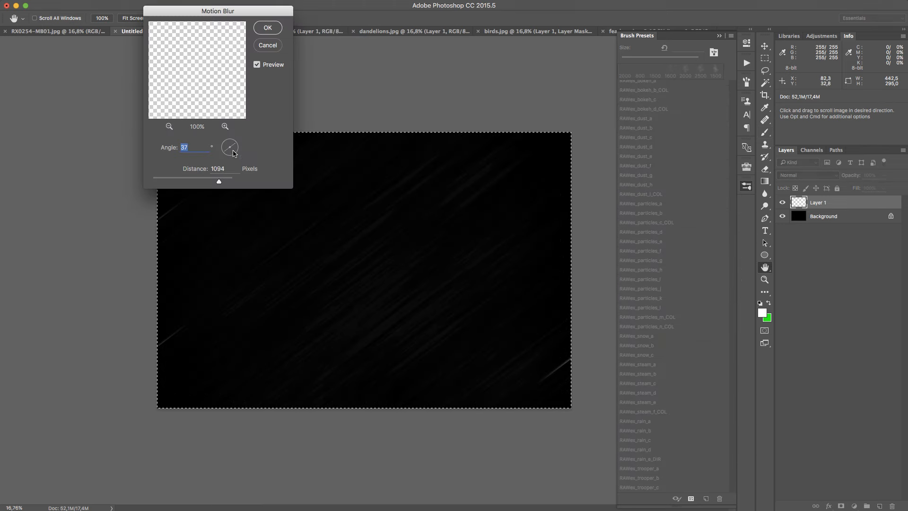
{"action": "mouse_move", "coordinate": [229, 148]}
{"action": "left_mouse_down"}
{"action": "mouse_move", "coordinate": [240, 166]}
{"action": "mouse_move", "coordinate": [165, 182]}
{"action": "mouse_move", "coordinate": [183, 186]}
{"action": "left_mouse_up"}
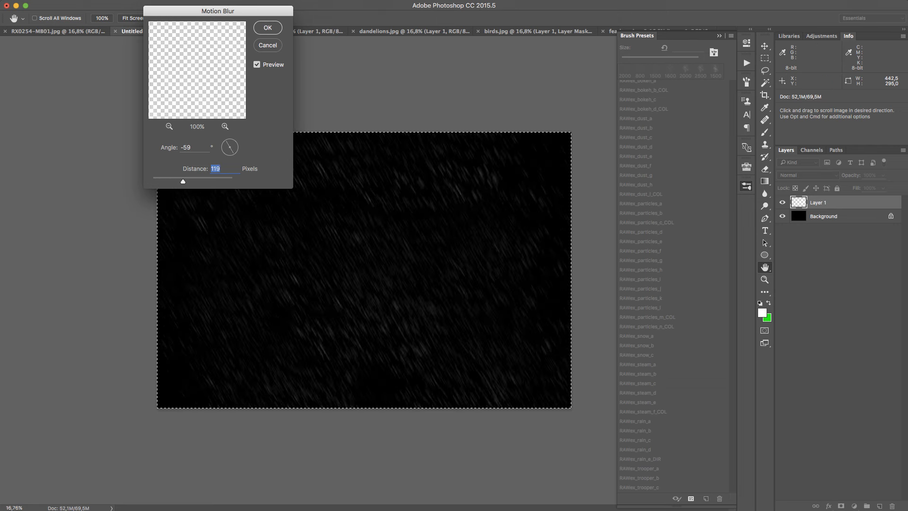
{"action": "key", "text": "Return"}
Make three copies of the blurred rain layer and offset them against each other to build denser rain
{"action": "key", "text": "ctrl+alt+shift+n"}
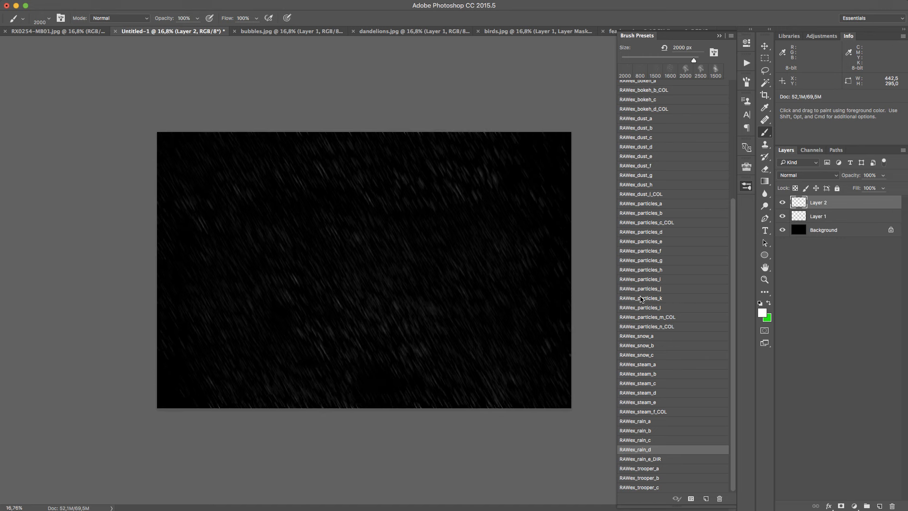
{"action": "key", "text": "v"}
{"action": "left_click_drag", "start_coordinate": [300, 266], "coordinate": [317, 227]}
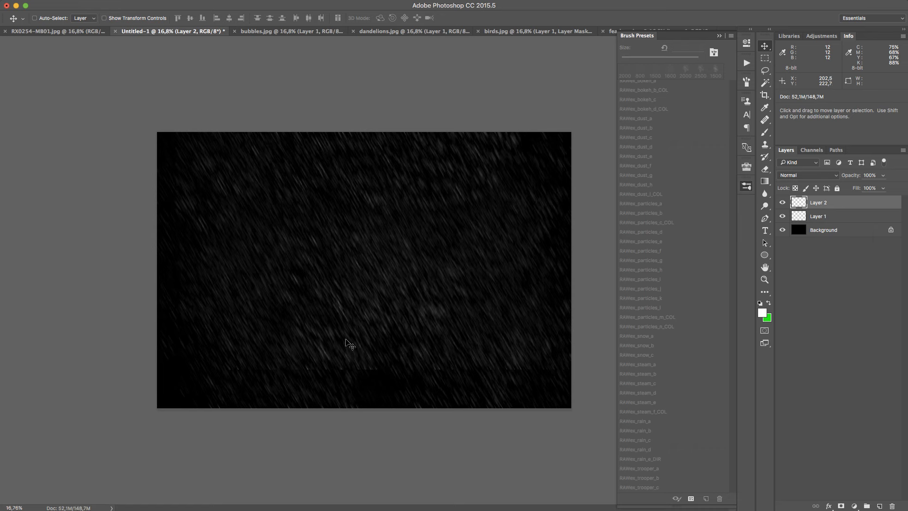
{"action": "left_click_drag", "start_coordinate": [347, 324], "coordinate": [314, 318]}
{"action": "left_click_drag", "start_coordinate": [362, 355], "coordinate": [362, 354]}
{"action": "left_click_drag", "start_coordinate": [435, 264], "coordinate": [450, 276]}
{"action": "left_click_drag", "start_coordinate": [351, 268], "coordinate": [318, 360]}
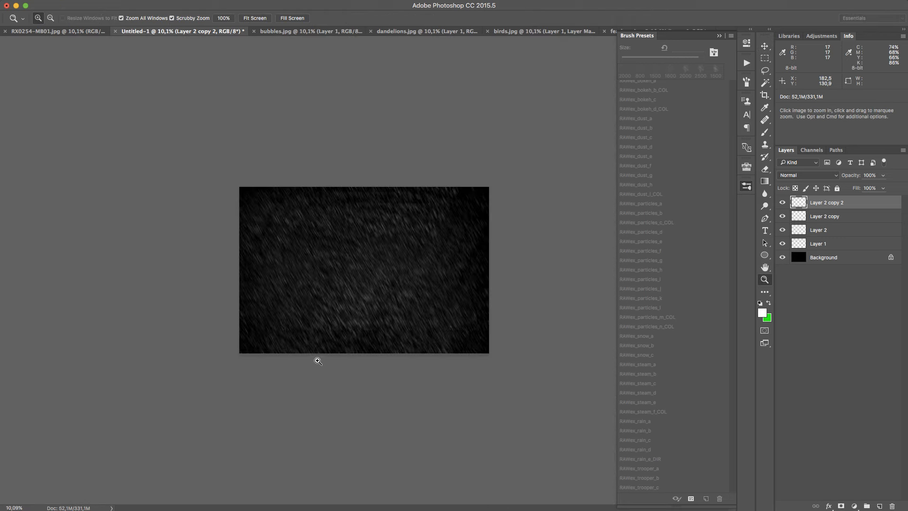
Delete the three rain copies, Layer 2 through Layer 2 copy 2, and clear Layer 1
{"action": "left_click", "coordinate": [843, 232], "text": "shift"}
{"action": "left_click", "coordinate": [892, 506]}
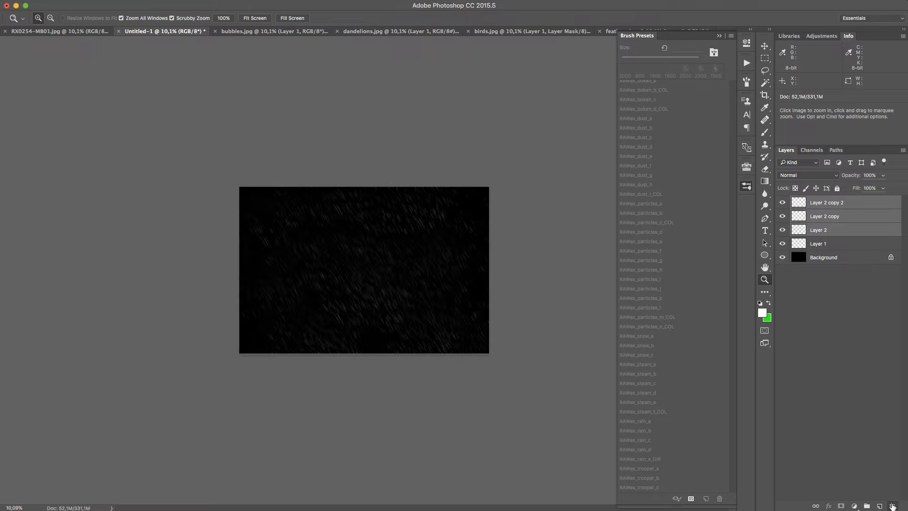
{"action": "key", "text": "super+a"}
{"action": "key", "text": "Delete"}
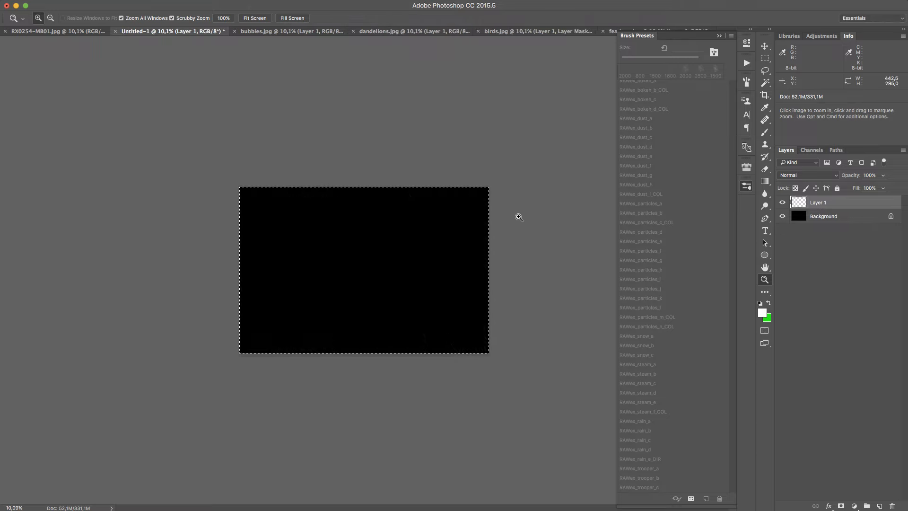
Paint direction-following white rain over the canvas's left, centre and lower right with RAWex_rain_e_DIR at 1300 px, and clear Layer 1
{"action": "key", "text": "b"}
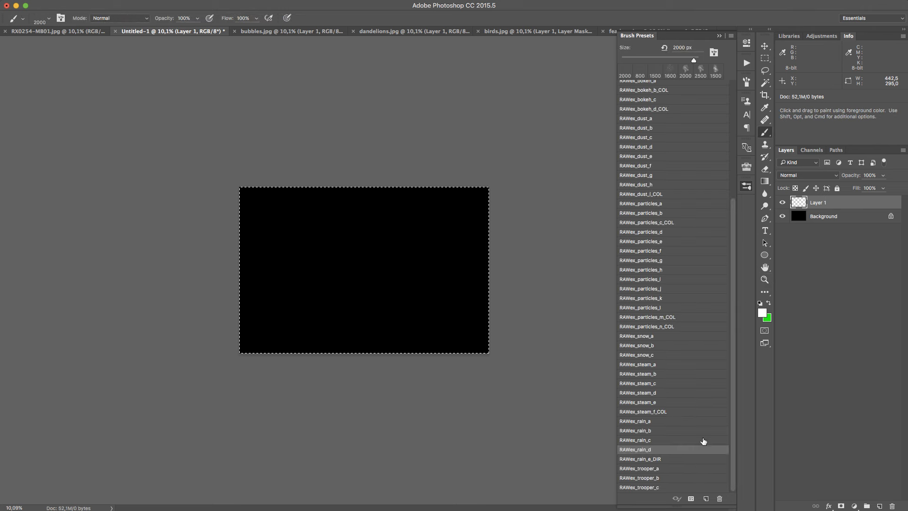
{"action": "left_click", "coordinate": [620, 457]}
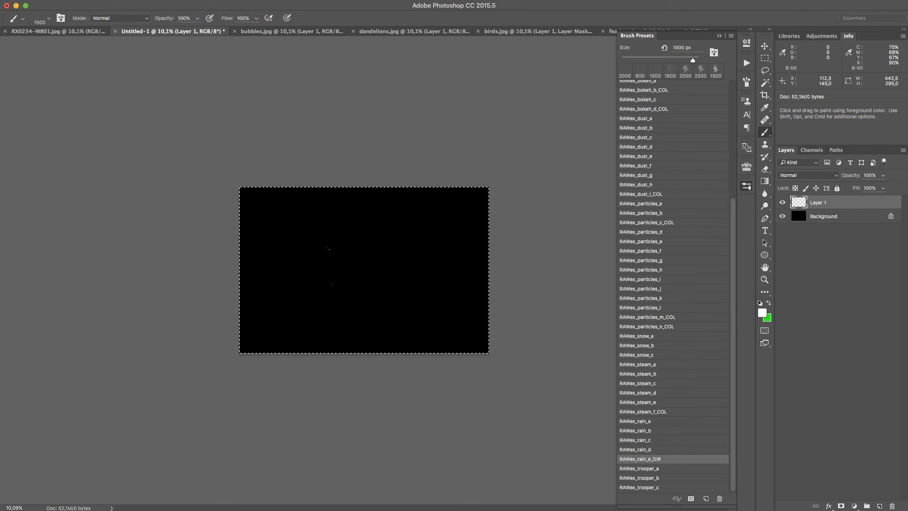
{"action": "key", "text": "z"}
{"action": "mouse_move", "coordinate": [324, 268]}
{"action": "left_mouse_down"}
{"action": "mouse_move", "coordinate": [367, 247]}
{"action": "mouse_move", "coordinate": [425, 267]}
{"action": "mouse_move", "coordinate": [411, 293]}
{"action": "left_mouse_up"}
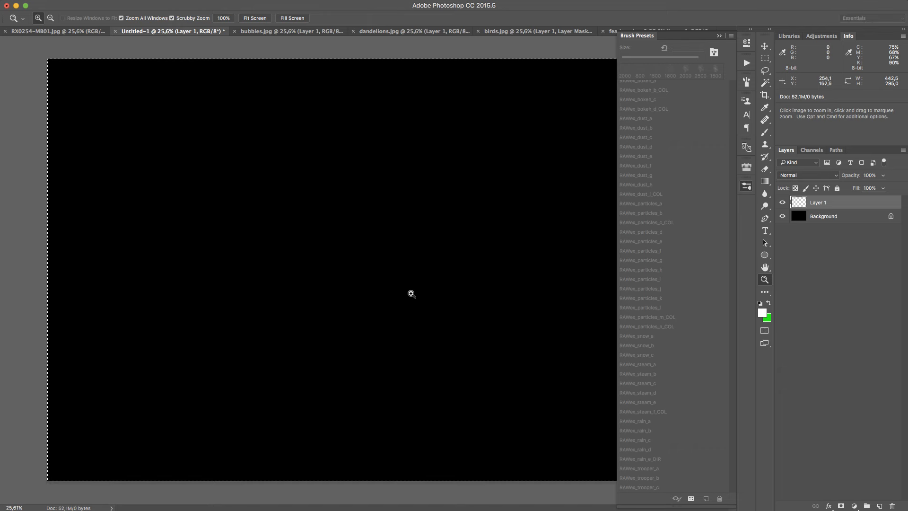
{"action": "key", "text": "b"}
{"action": "left_click", "coordinate": [364, 259]}
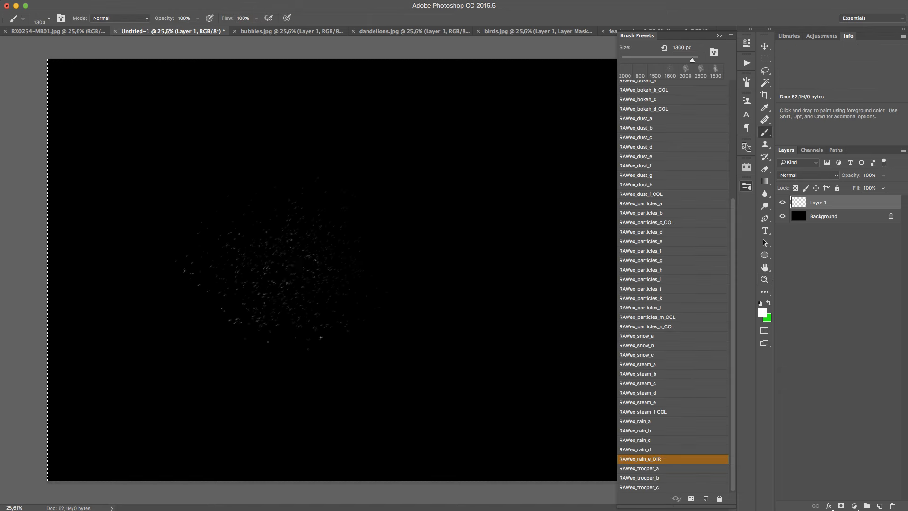
{"action": "left_click_drag", "start_coordinate": [110, 413], "coordinate": [105, 417]}
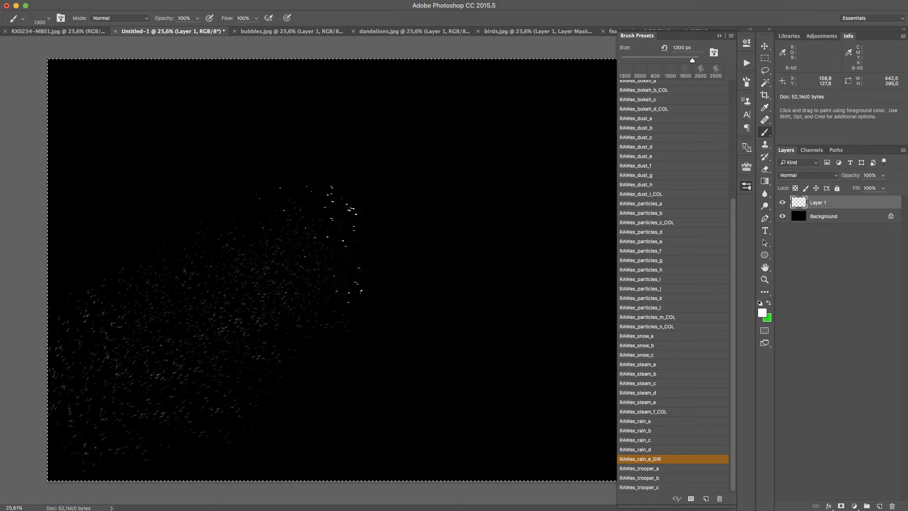
{"action": "mouse_move", "coordinate": [289, 249]}
{"action": "left_mouse_down"}
{"action": "mouse_move", "coordinate": [401, 295]}
{"action": "mouse_move", "coordinate": [465, 433]}
{"action": "left_mouse_up"}
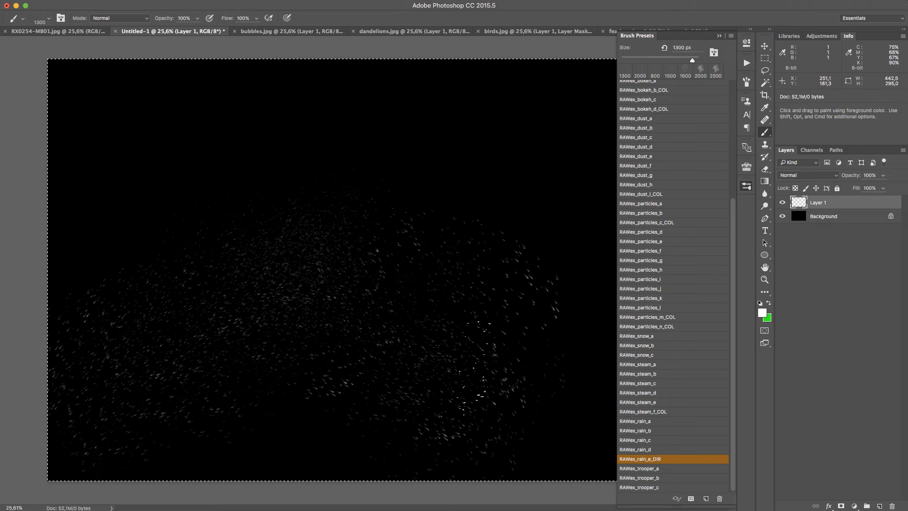
{"action": "key", "text": "Delete"}
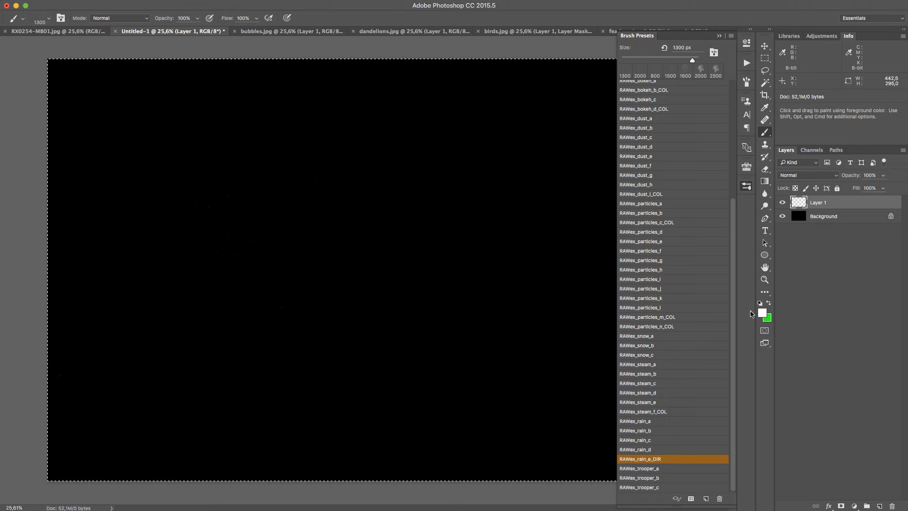
Set the foreground colour to red d70d0d and paint a dense diagonal spray in the upper left with RAWex_rain_e_DIR at 700, 300 and 150 px
{"action": "left_click", "coordinate": [762, 313]}
{"action": "left_click", "coordinate": [395, 26]}
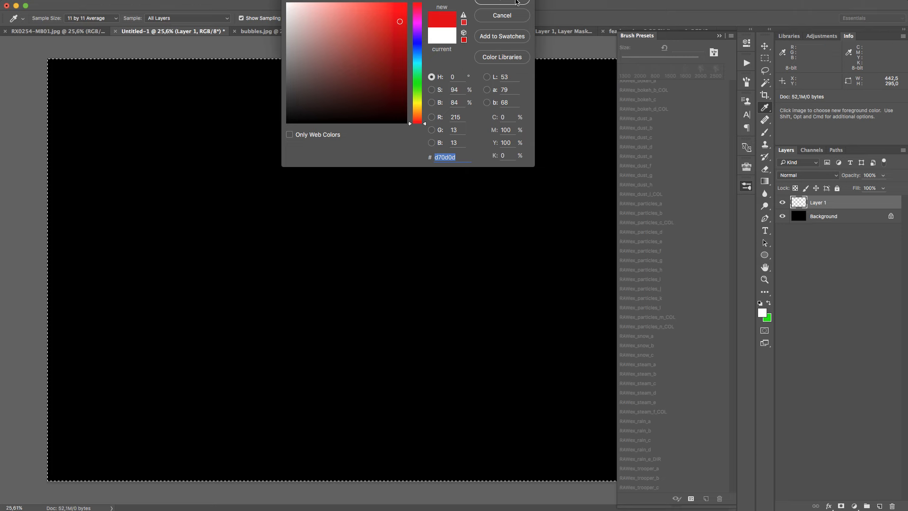
{"action": "key", "text": "Return"}
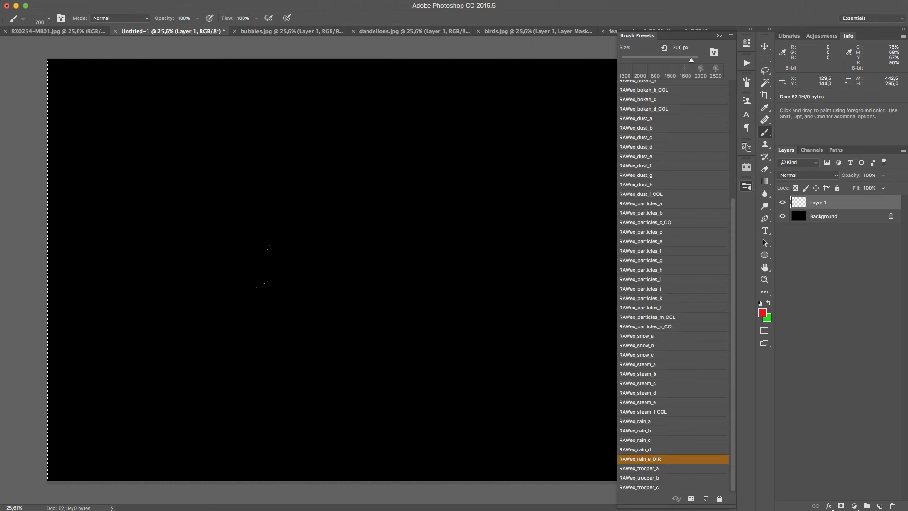
{"action": "left_click_drag", "start_coordinate": [281, 241], "coordinate": [322, 208]}
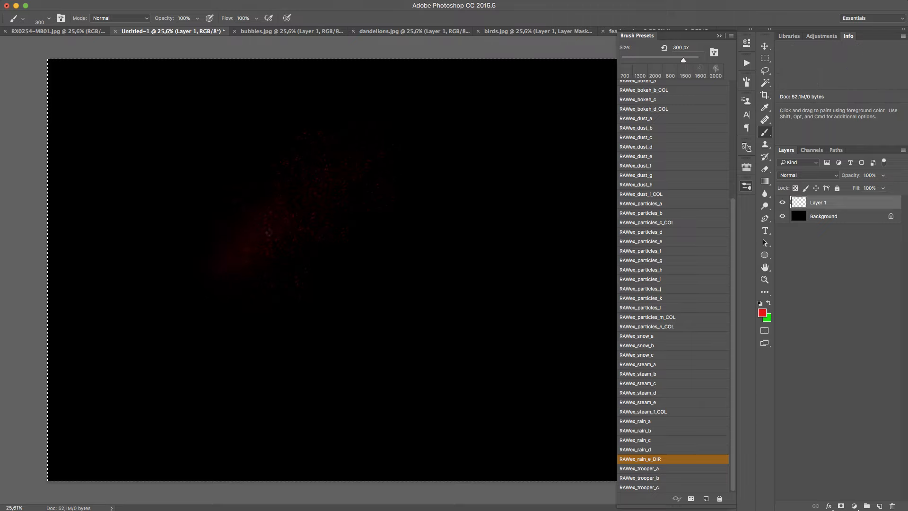
{"action": "left_click_drag", "start_coordinate": [268, 233], "coordinate": [231, 267]}
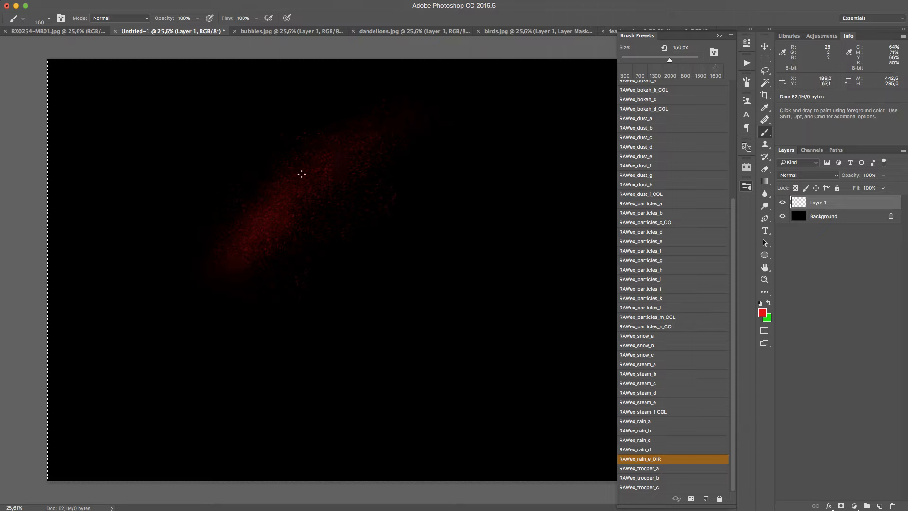
{"action": "left_click_drag", "start_coordinate": [302, 174], "coordinate": [224, 261]}
{"action": "left_click_drag", "start_coordinate": [300, 160], "coordinate": [230, 263]}
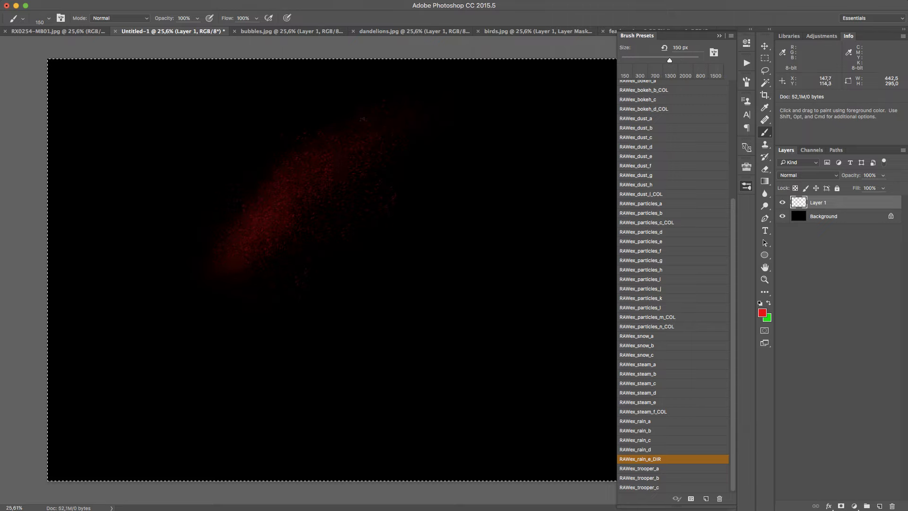
{"action": "key", "text": "z"}
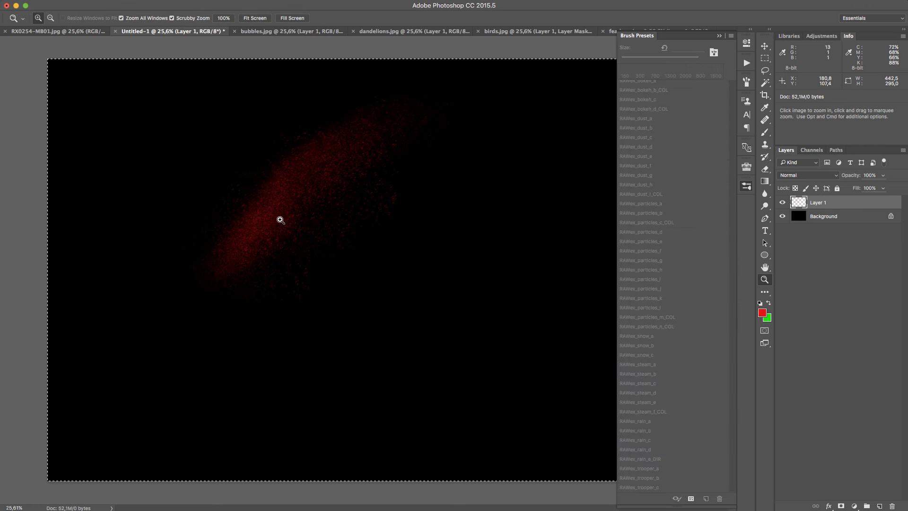
{"action": "mouse_move", "coordinate": [279, 217]}
{"action": "left_mouse_down"}
{"action": "mouse_move", "coordinate": [322, 183]}
{"action": "mouse_move", "coordinate": [328, 197]}
{"action": "left_mouse_up"}
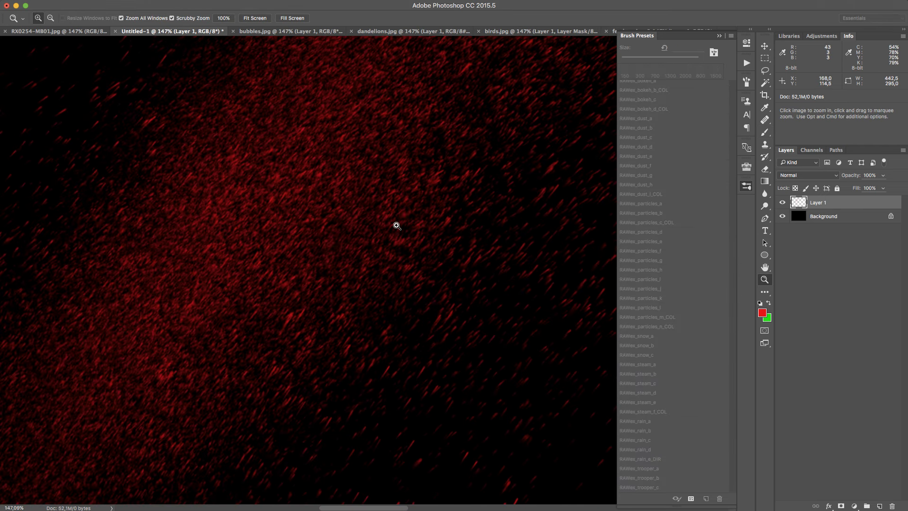
{"action": "left_click_drag", "start_coordinate": [396, 225], "coordinate": [330, 340]}
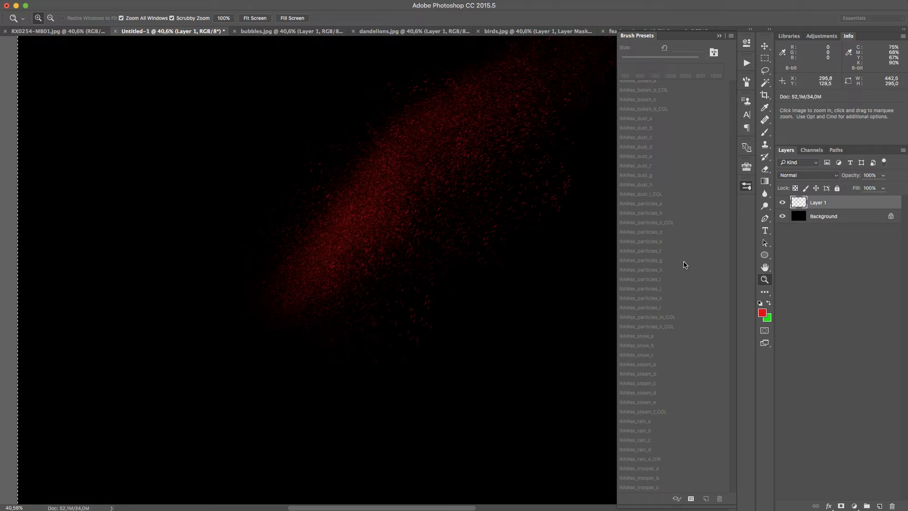
Remove the red rain spray from Layer 1 and select the whole canvas, ready for painting with the Brush tool
{"action": "key", "text": "super+z"}
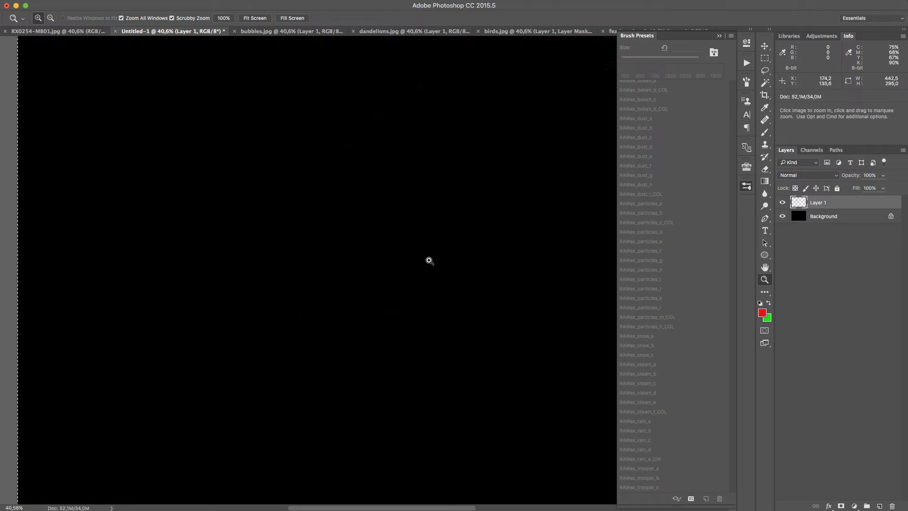
{"action": "left_click_drag", "start_coordinate": [429, 260], "coordinate": [397, 274]}
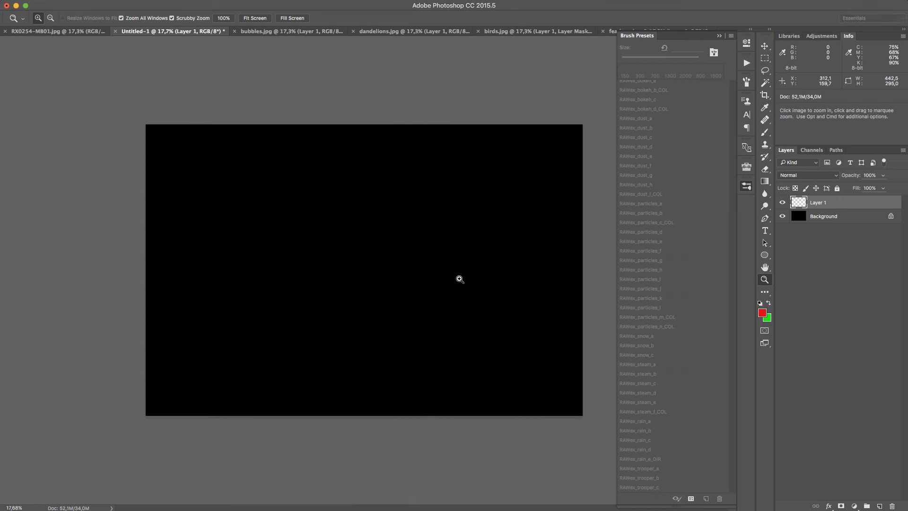
{"action": "left_click_drag", "start_coordinate": [460, 279], "coordinate": [497, 277]}
{"action": "key", "text": "super+a"}
{"action": "key", "text": "b"}
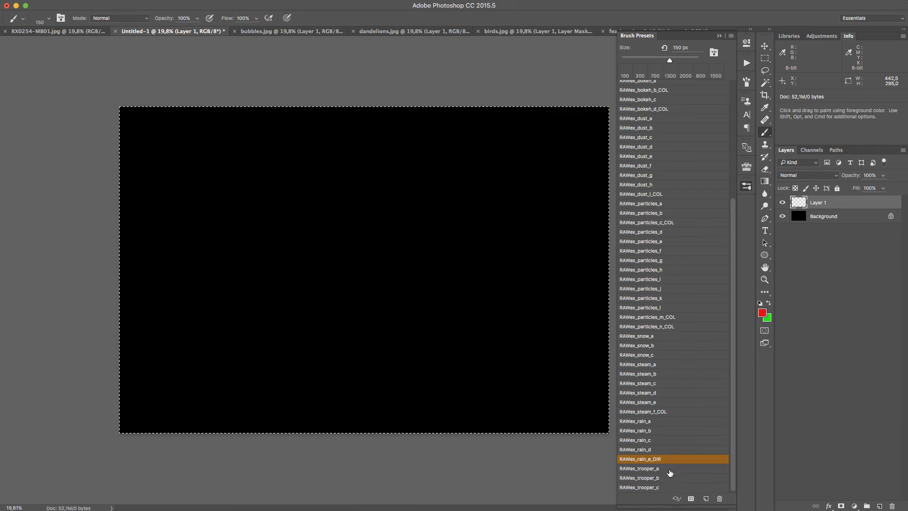
Paint a winding S-shaped line of white stormtroopers, growing from the canvas's top to its lower right, with RAWex_trooper_a at 700 px
{"action": "left_click", "coordinate": [682, 473]}
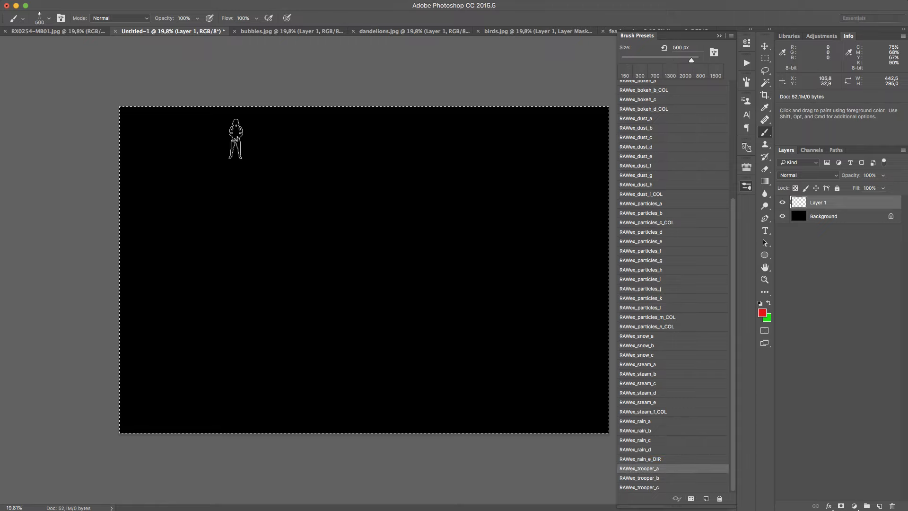
{"action": "key", "text": "d"}
{"action": "key", "text": "x"}
{"action": "key", "text": "bracketright"}
{"action": "key", "text": "bracketright"}
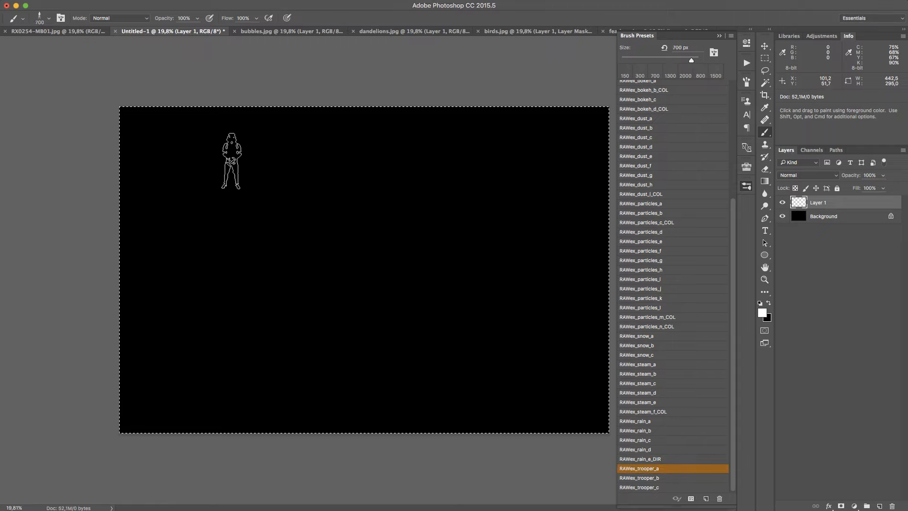
{"action": "key", "text": "bracketright"}
{"action": "key", "text": "bracketleft"}
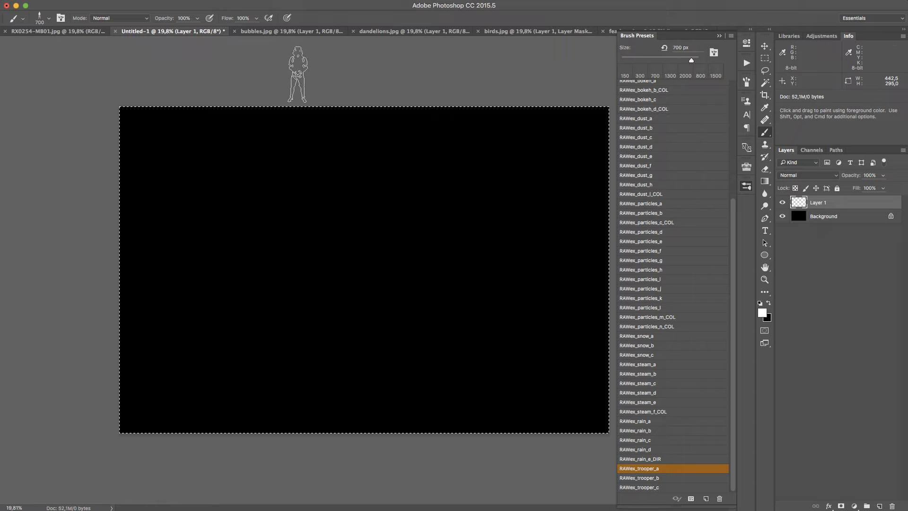
{"action": "mouse_move", "coordinate": [253, 112]}
{"action": "left_mouse_down"}
{"action": "mouse_move", "coordinate": [279, 131]}
{"action": "mouse_move", "coordinate": [383, 157]}
{"action": "mouse_move", "coordinate": [414, 200]}
{"action": "mouse_move", "coordinate": [377, 222]}
{"action": "mouse_move", "coordinate": [311, 230]}
{"action": "mouse_move", "coordinate": [253, 253]}
{"action": "mouse_move", "coordinate": [224, 340]}
{"action": "mouse_move", "coordinate": [313, 354]}
{"action": "mouse_move", "coordinate": [399, 324]}
{"action": "mouse_move", "coordinate": [515, 308]}
{"action": "mouse_move", "coordinate": [546, 326]}
{"action": "left_mouse_up"}
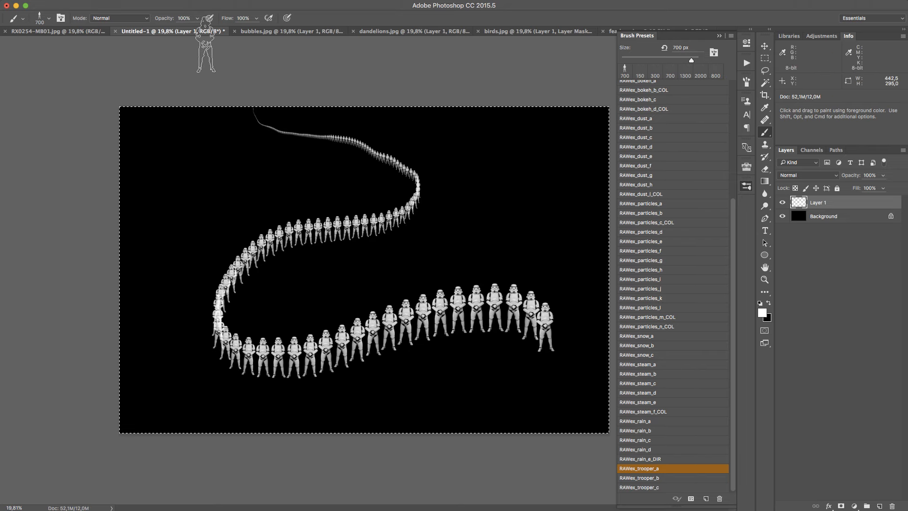